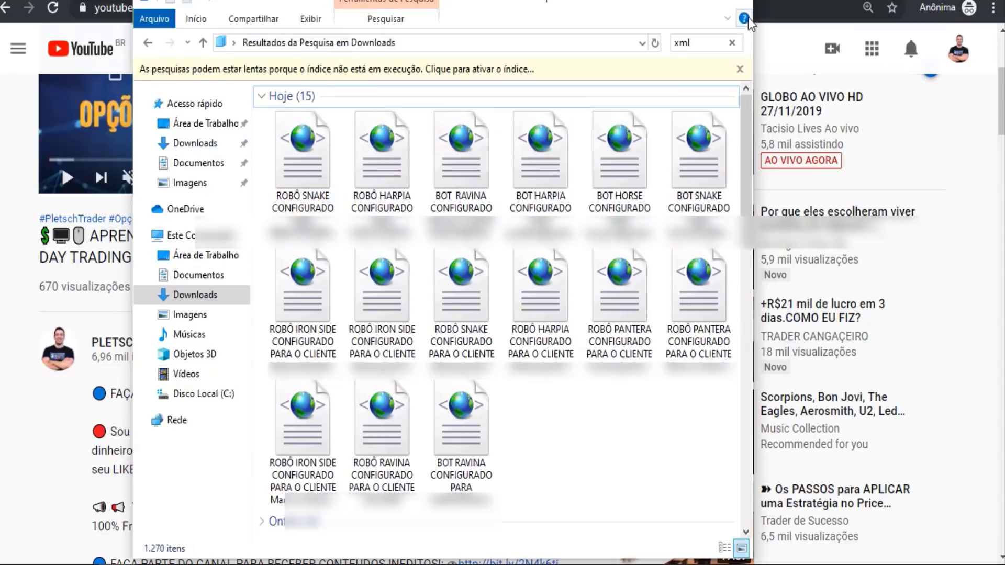
- Examine the Pletsch Trader YouTube video's publication details, channel description and registration link
left_click(735, 4)
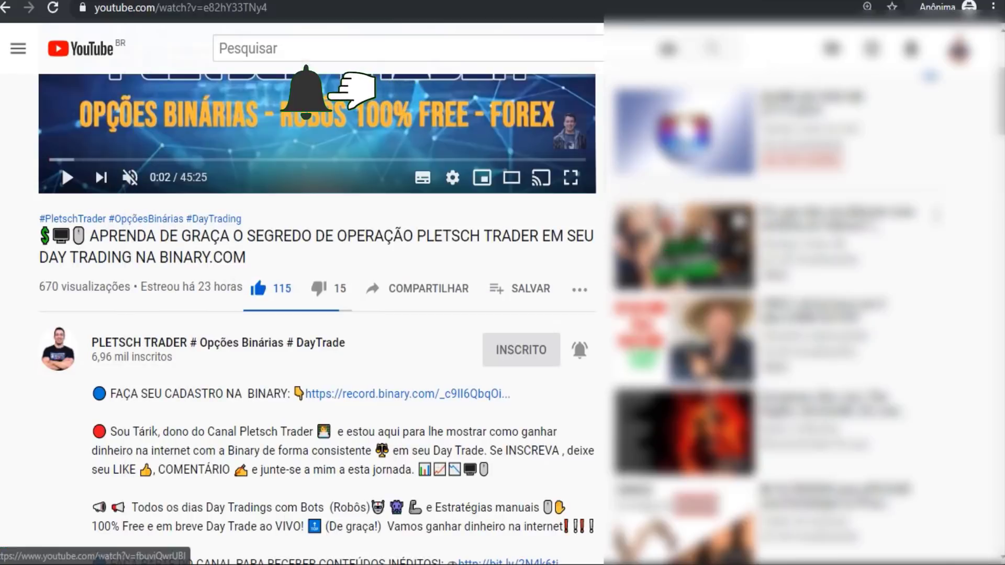
scroll(602, 313, "up", 3)
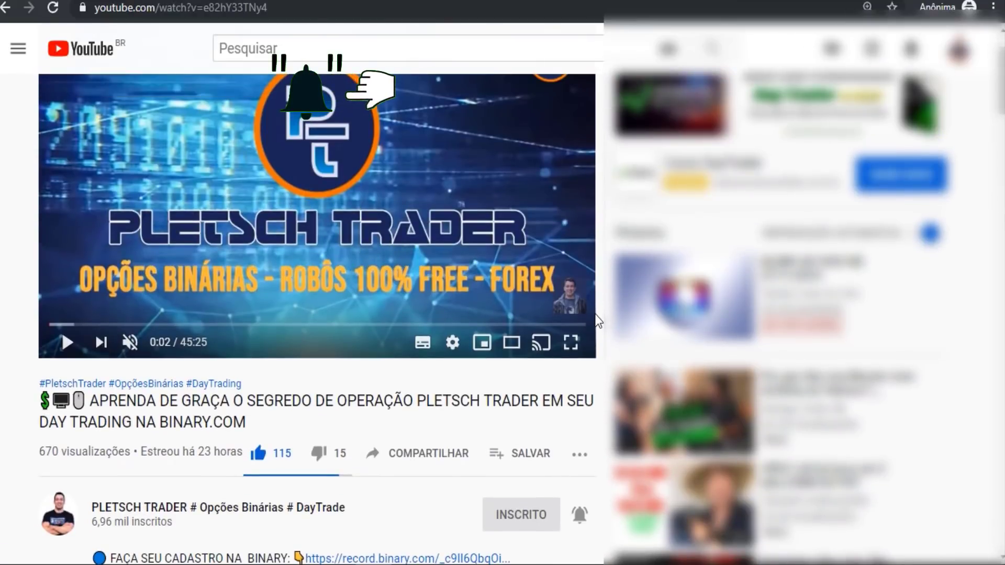
scroll(270, 390, "up", 2)
left_click_drag(100, 484, 305, 503)
left_click(305, 504)
scroll(307, 509, "down", 2)
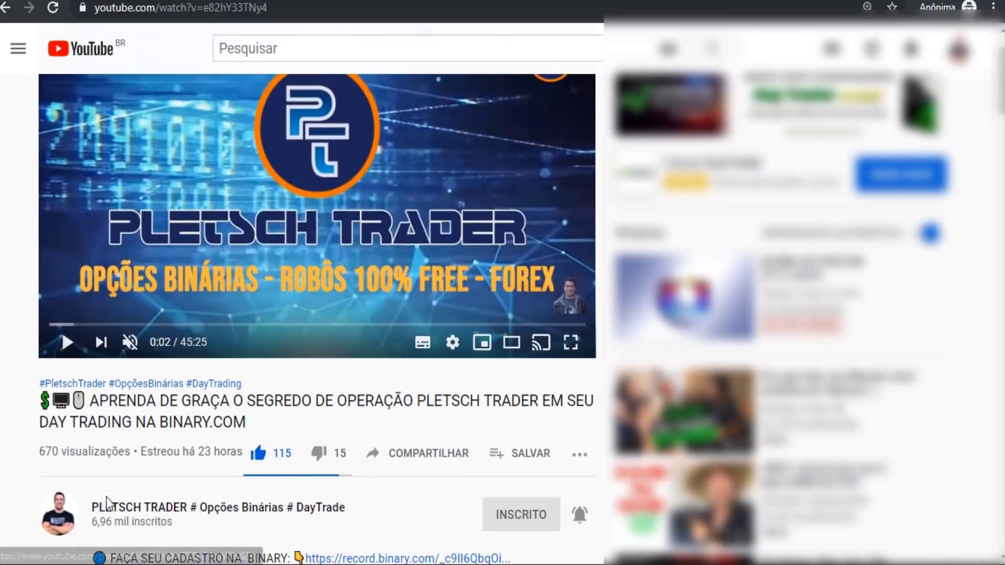
scroll(205, 509, "down", 2)
left_click_drag(190, 369, 220, 369)
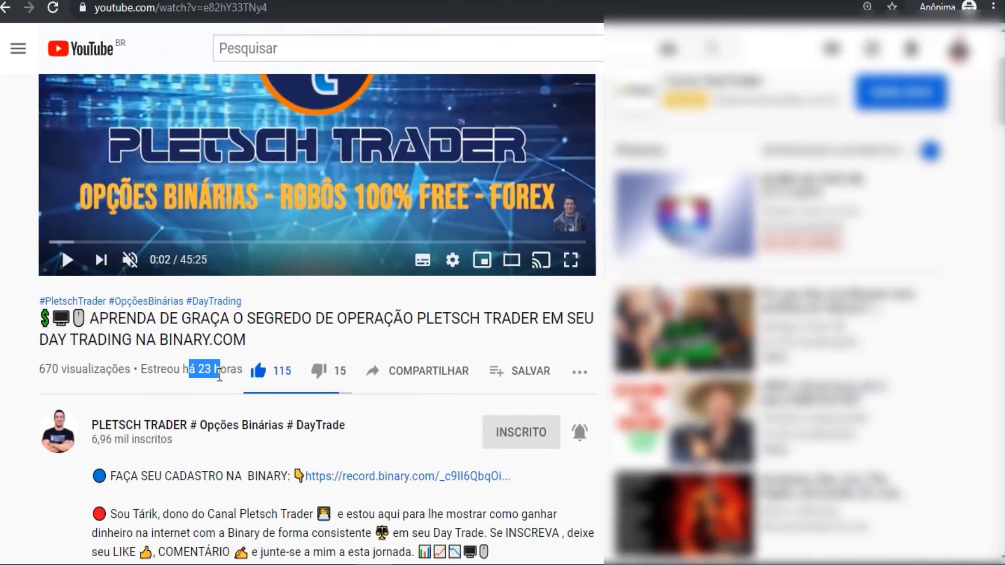
left_click(445, 442)
scroll(440, 523, "up", 3)
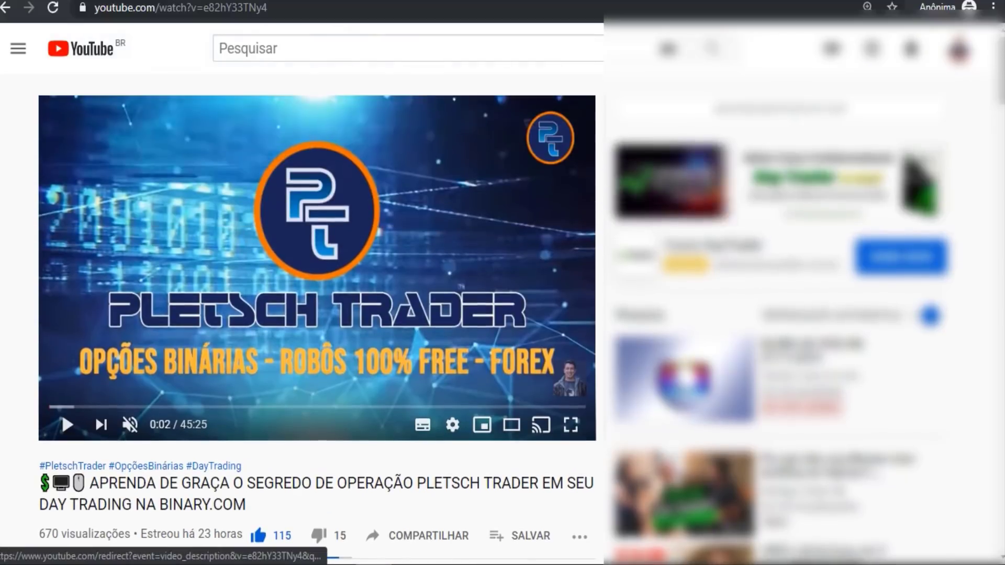
scroll(438, 550, "down", 7)
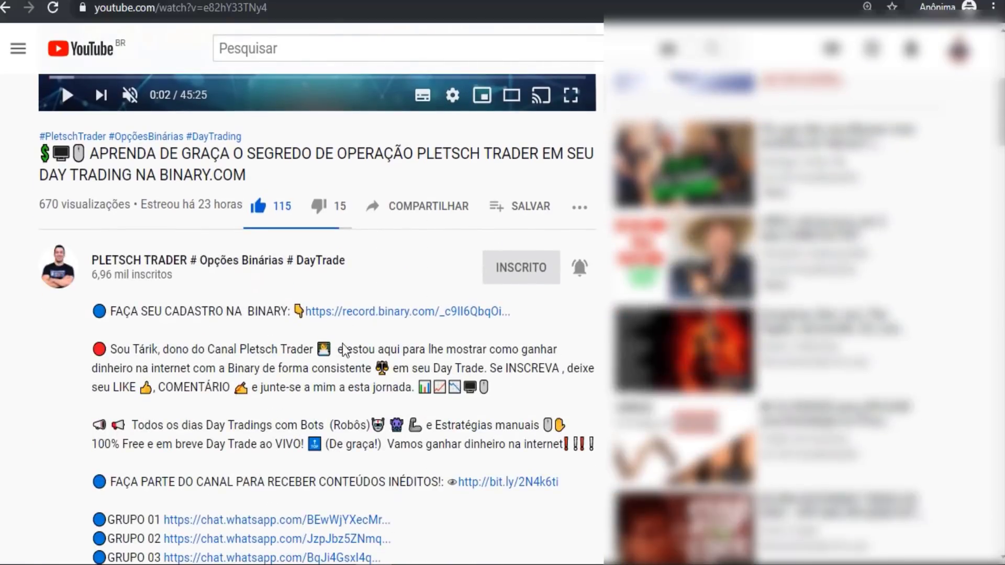
- Switch to the risk management spreadsheet and review its stop loss, initial value and bankroll columns
left_click(445, 564)
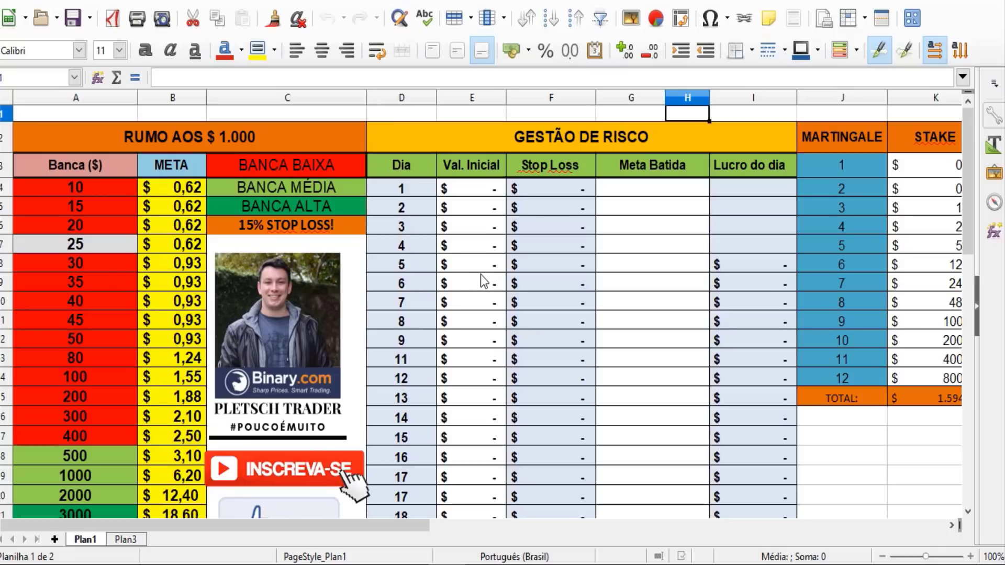
left_click(523, 228)
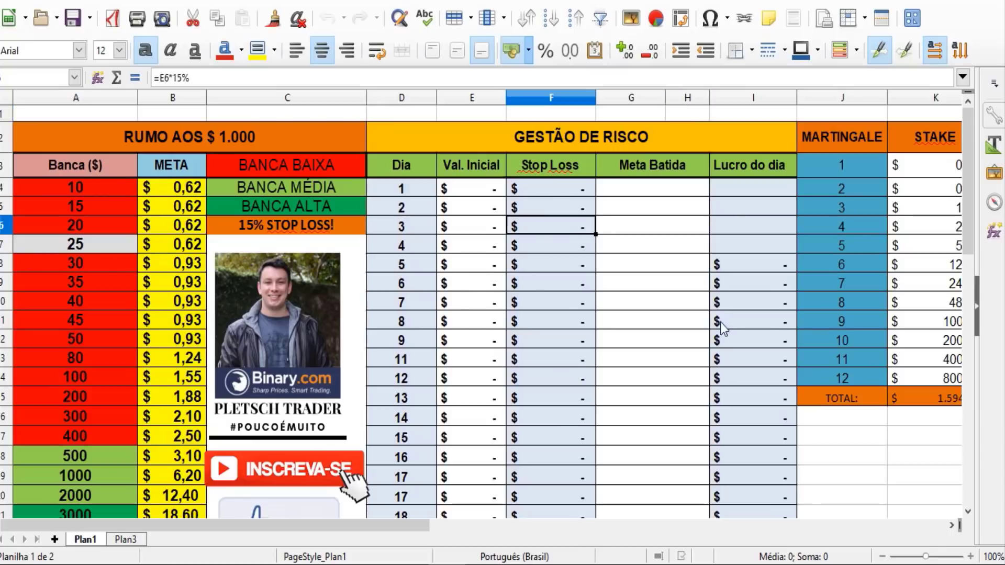
left_click(457, 304)
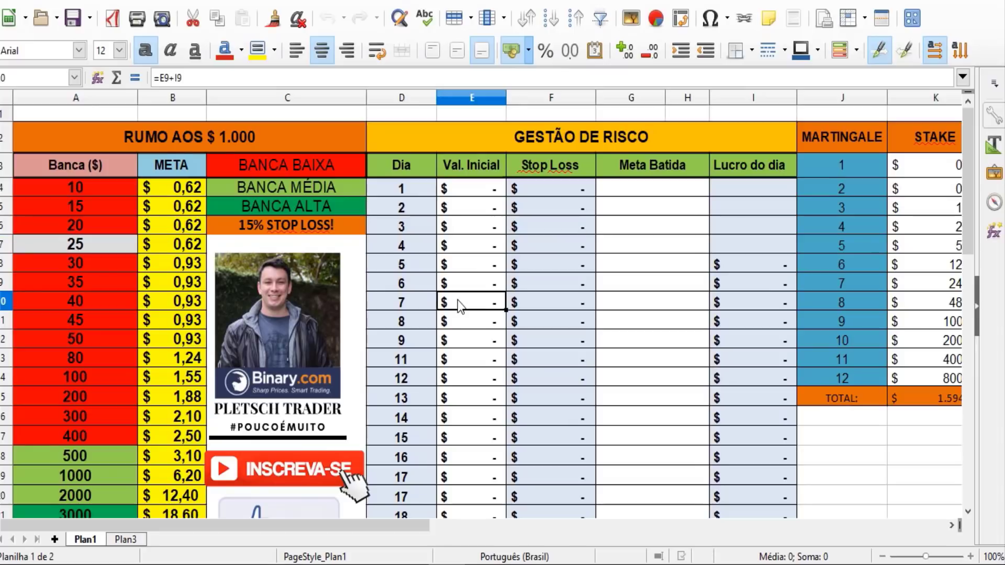
left_click(103, 167)
left_click(77, 192)
scroll(75, 385, "down", 2)
left_click(75, 428)
scroll(130, 372, "up", 2)
- Fill the 25 bankroll cell and its META cell with a dark background color
left_click_drag(90, 246, 181, 244)
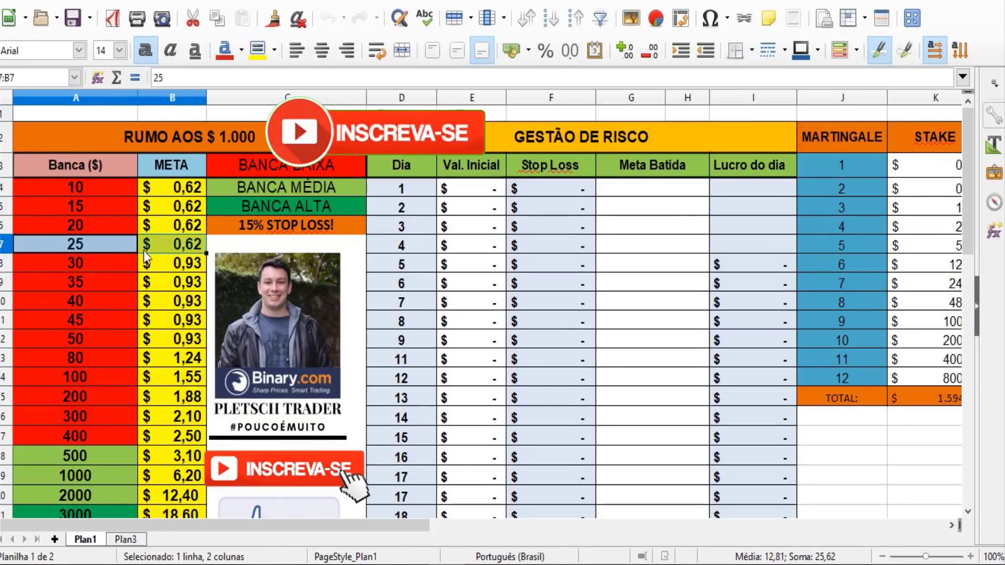
left_click_drag(68, 248, 177, 249)
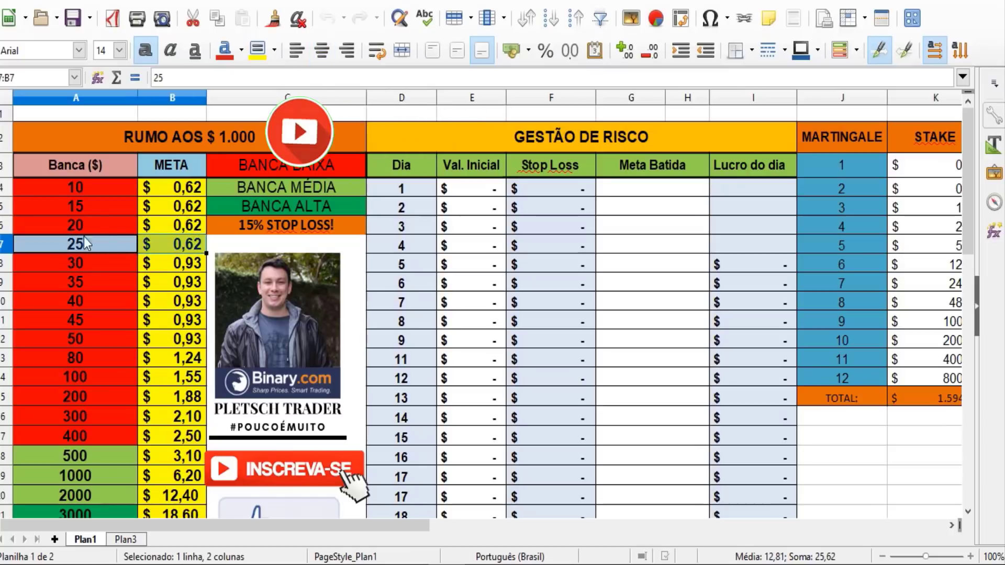
left_click(257, 49)
left_click(274, 49)
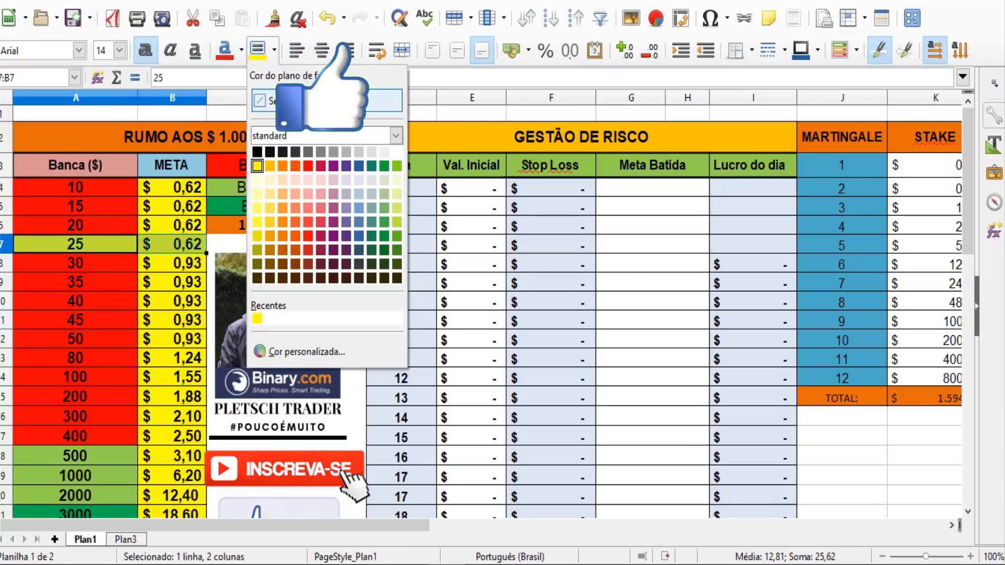
left_click(270, 156)
left_click(494, 325)
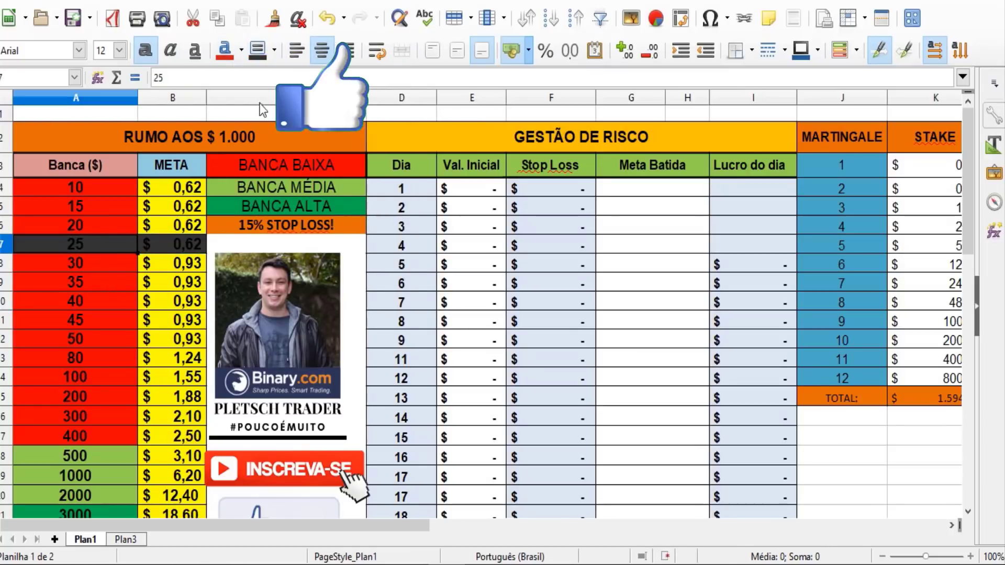
- Highlight the 25 bankroll cell and its META cell with a medium grey background
left_click_drag(99, 231, 175, 245)
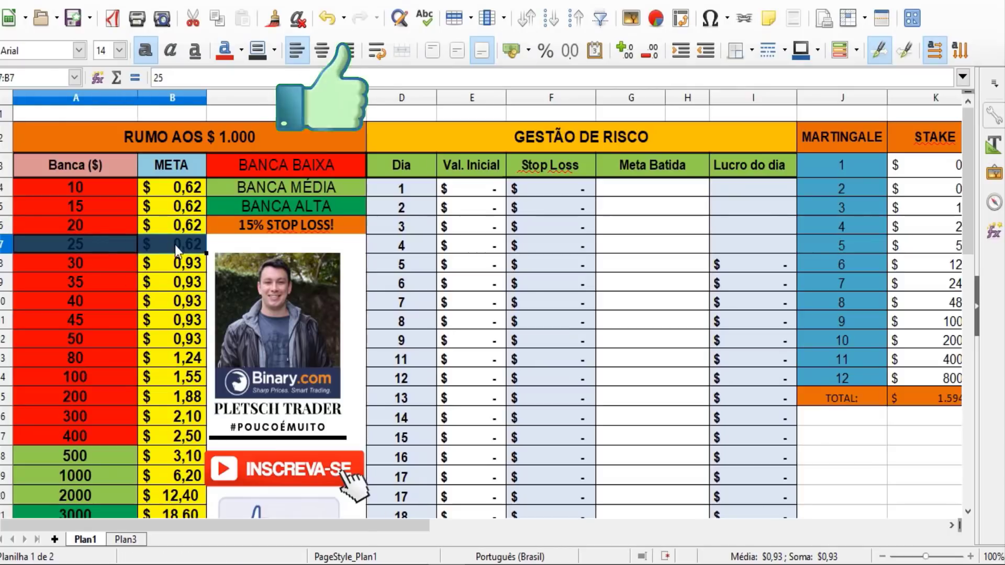
left_click(275, 50)
left_click(321, 153)
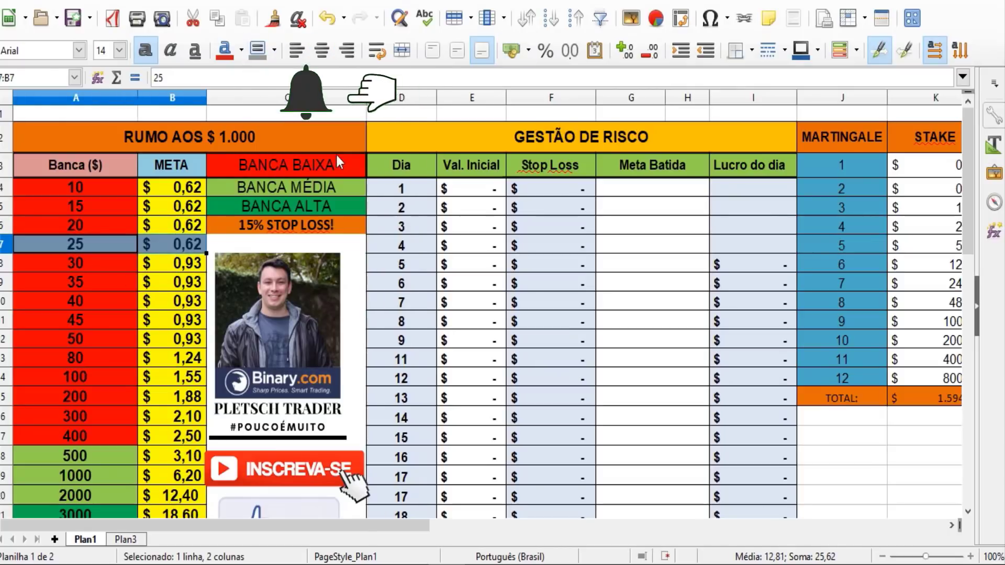
left_click(179, 247)
- Set the initial value for day 1 to 25 and check that day's stop loss
left_click(475, 189)
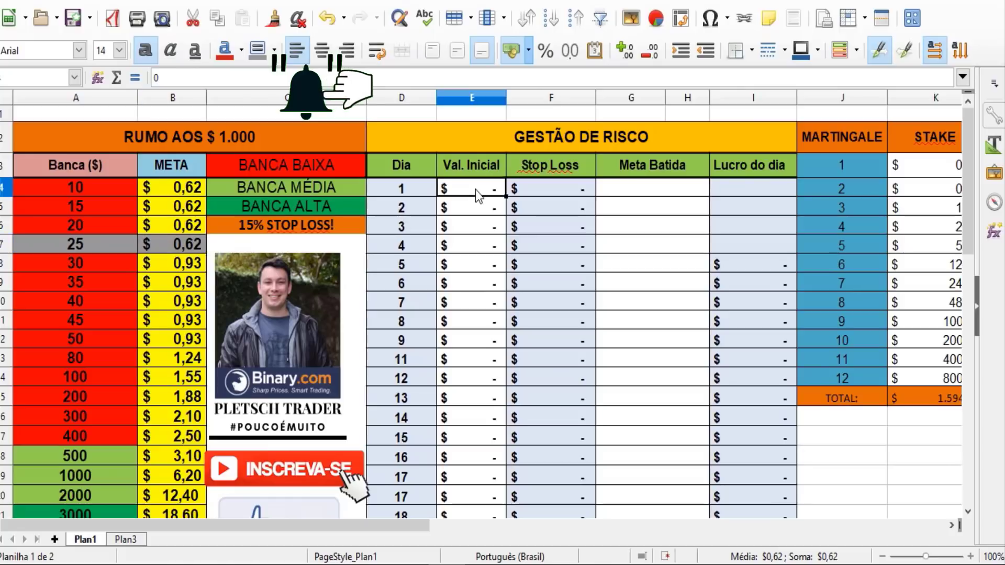
type("25")
key("Return")
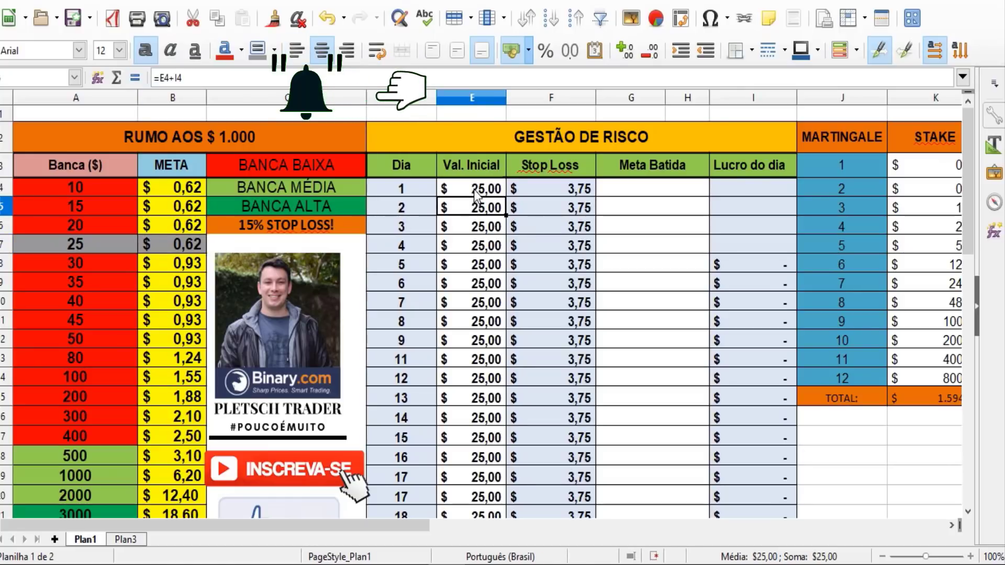
left_click(578, 190)
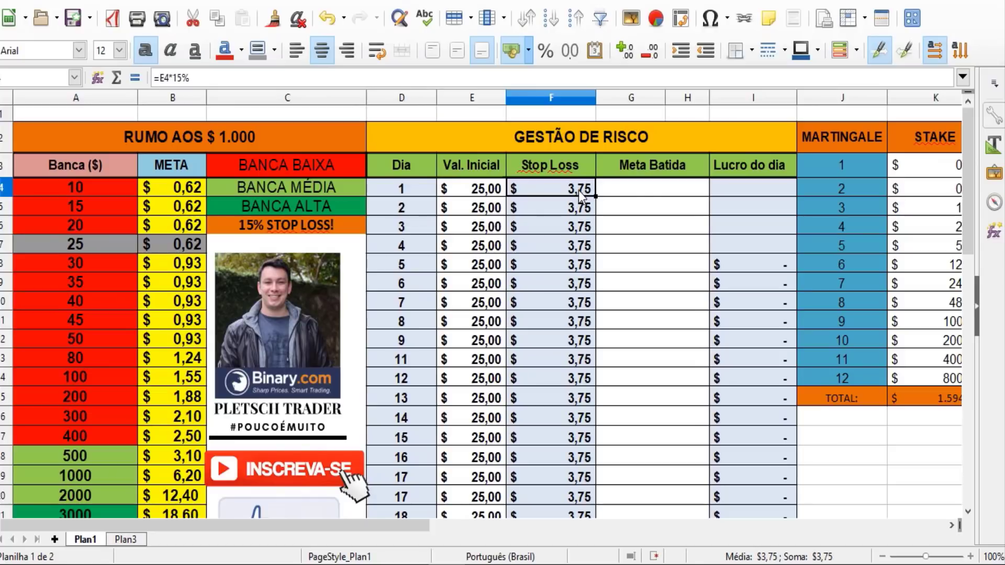
- Mark day 1's Meta Batida as SIM
left_click(644, 188)
left_click(726, 187)
left_click(692, 193)
left_click(711, 193)
left_click(670, 204)
left_click(727, 205)
left_click(734, 193)
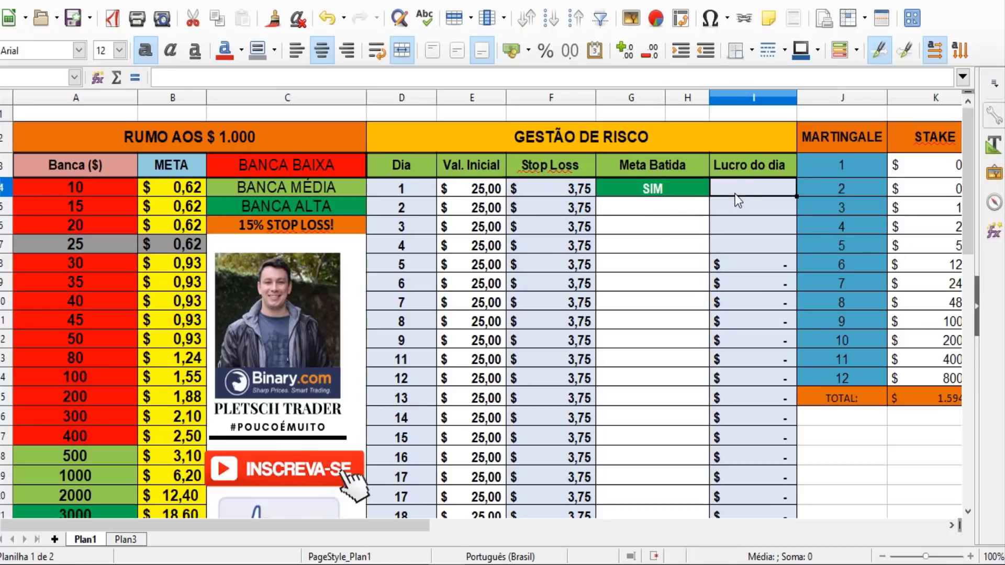
left_click(654, 185)
left_click(753, 189)
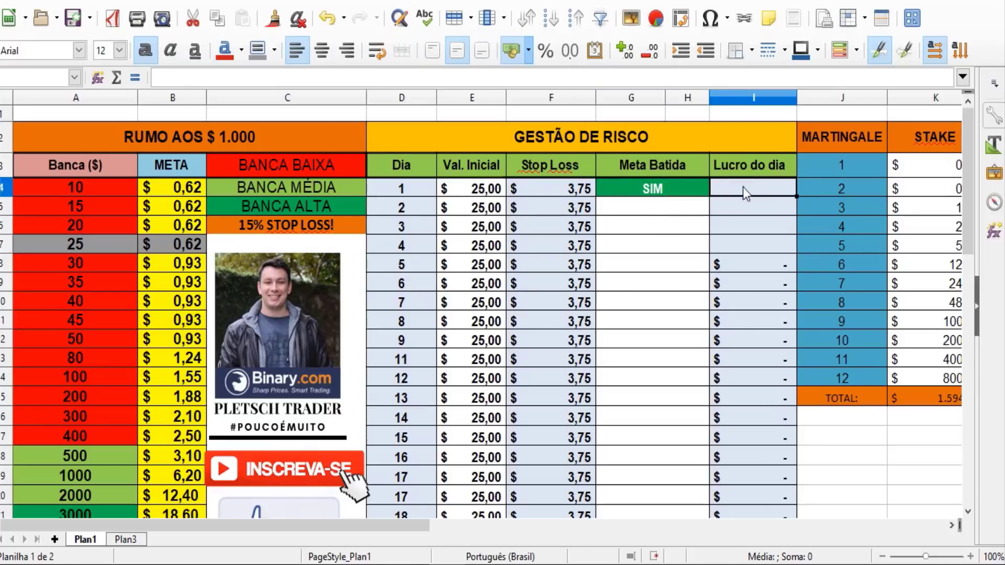
- Enter the 25 bankroll's goal of 0,62 as the Lucro do dia for day 1
left_click(184, 246)
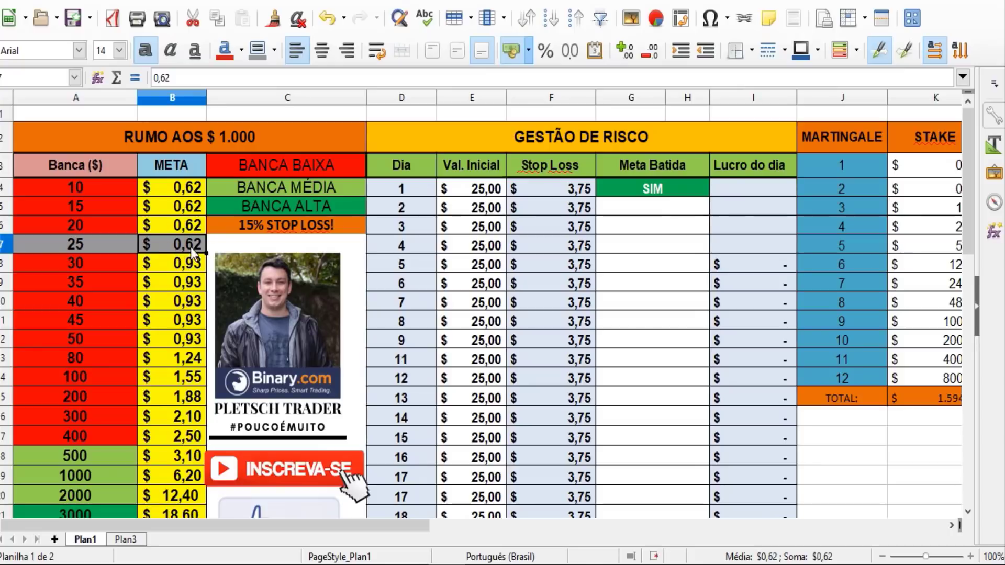
left_click(743, 192)
type("0,62")
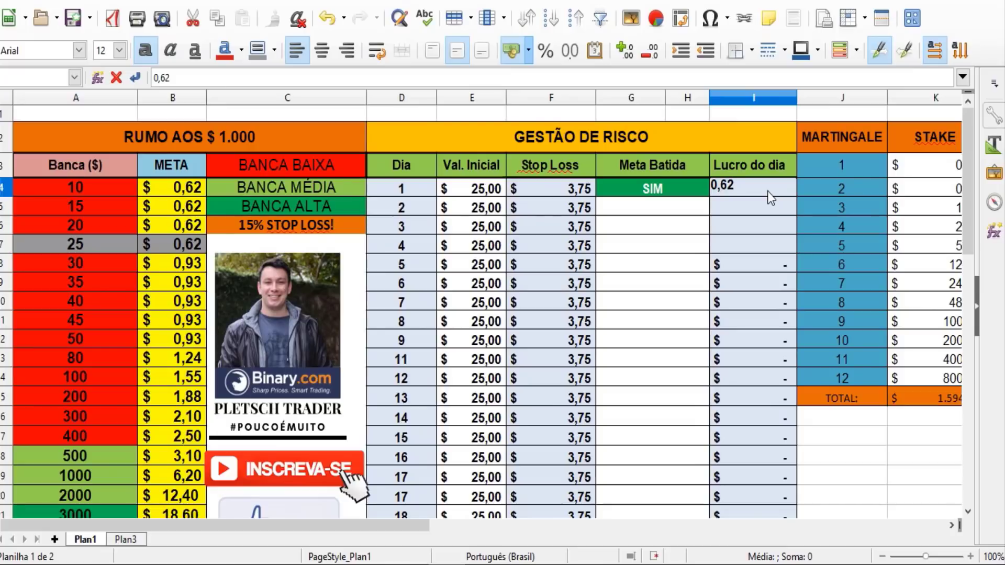
left_click(142, 245)
left_click(578, 305)
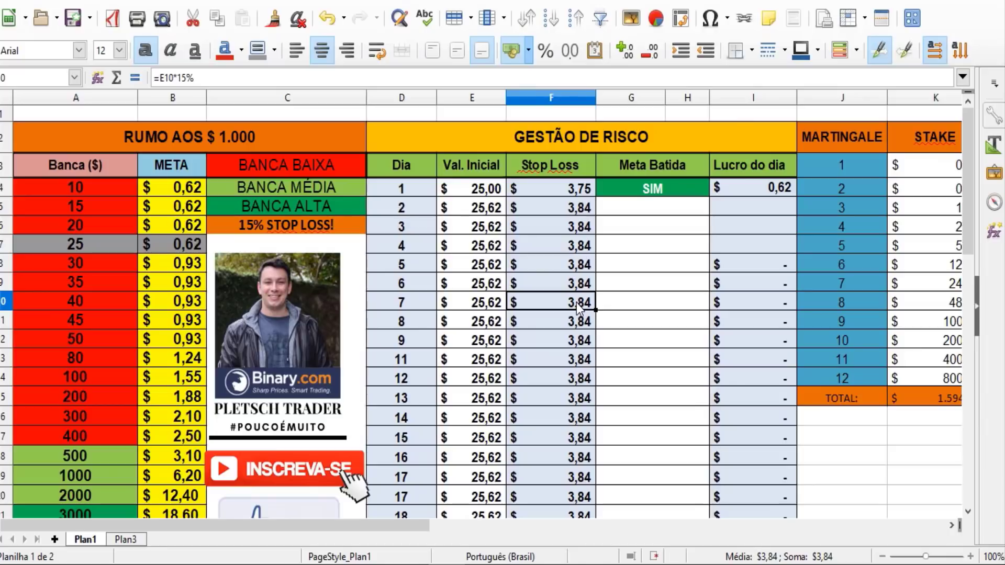
- Mark day 2's Meta Batida as NÃO and enter -3 as its Lucro do dia
left_click(655, 207)
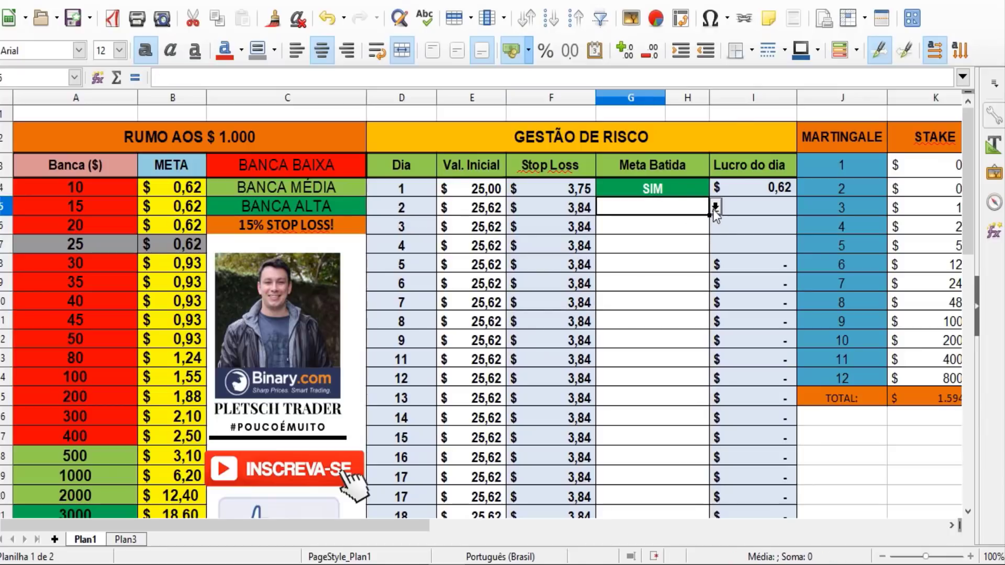
left_click(715, 208)
left_click(686, 236)
left_click(754, 212)
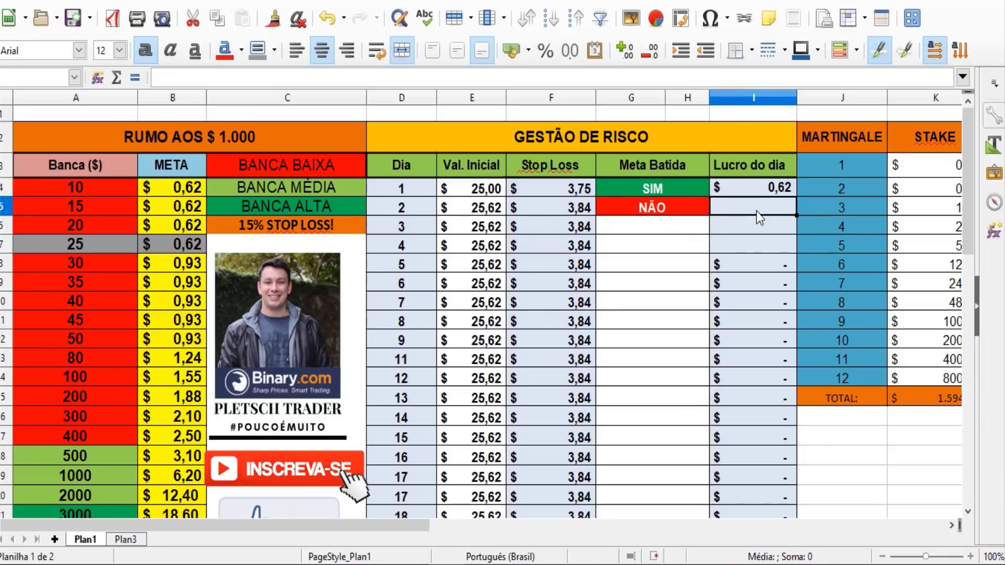
type("-3")
key("Return")
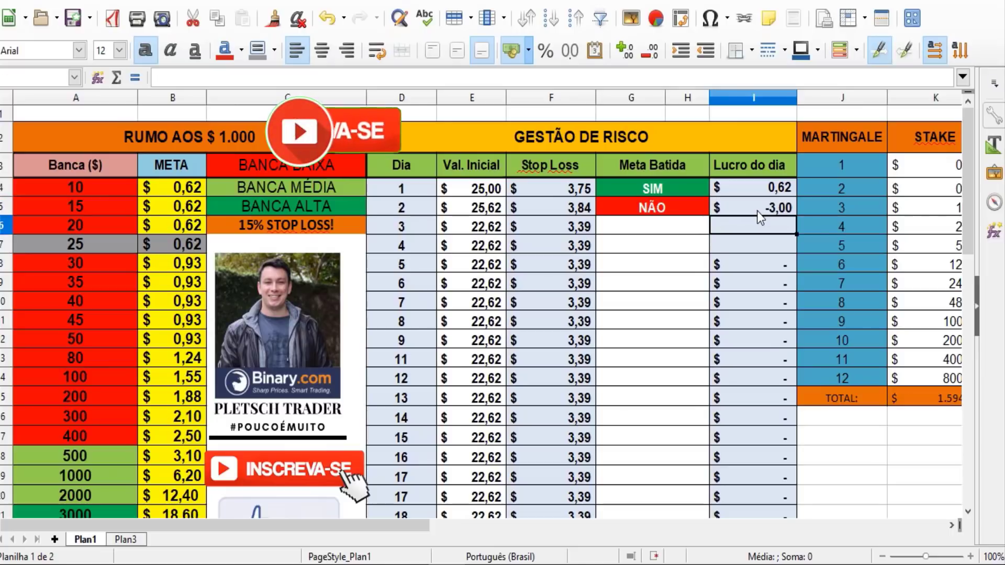
- Compare day 2's stop loss, initial value and daily result with day 3's initial value
left_click(586, 208)
left_click(783, 205)
left_click(488, 205)
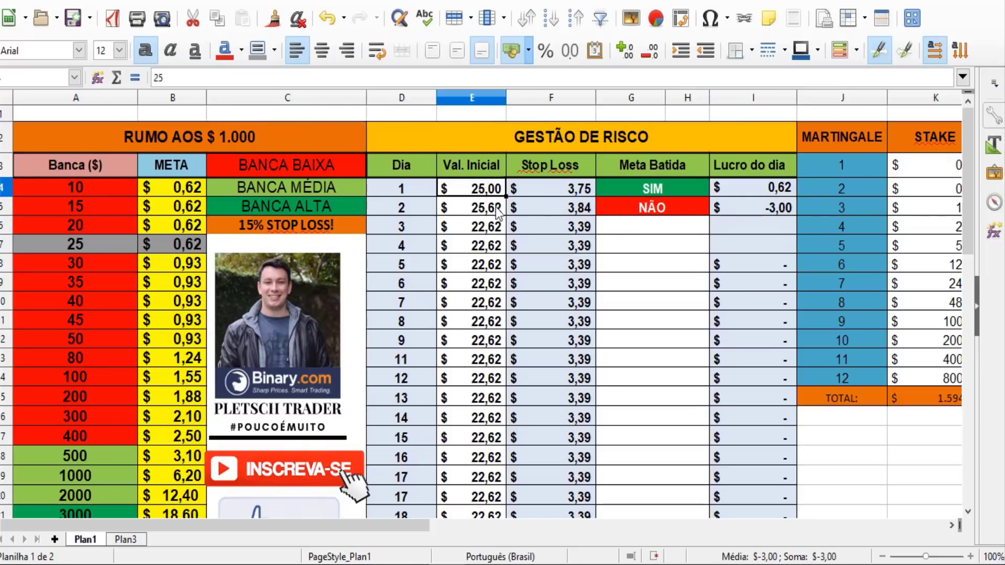
left_click(773, 206)
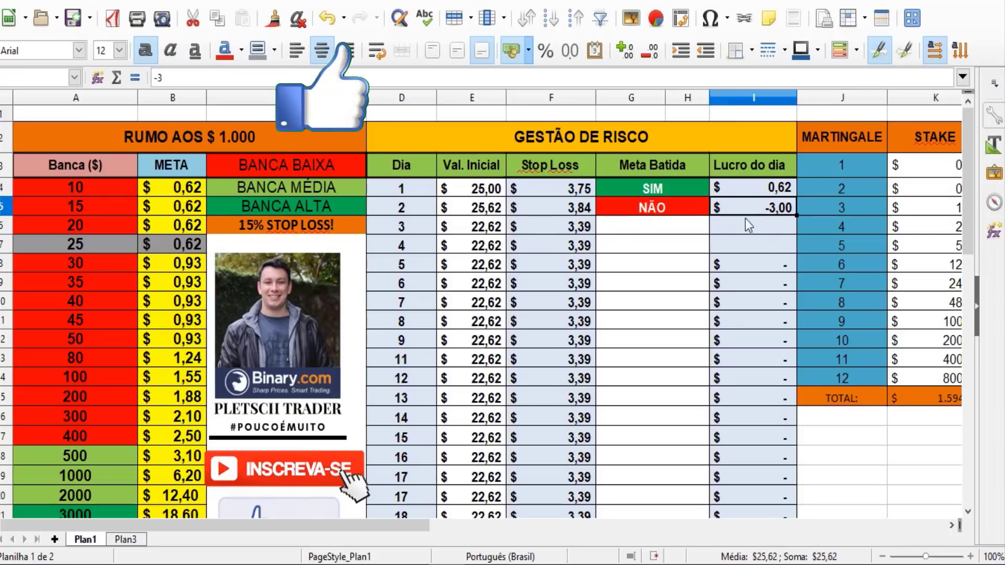
left_click(486, 226)
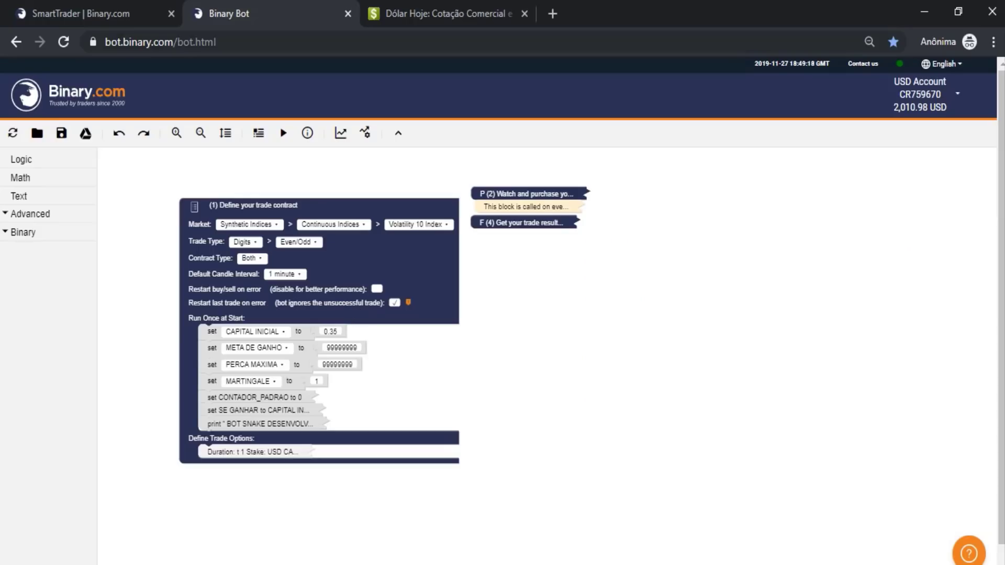
- Check the current date in the system calendar, and switch to the PLANILHA 2 MIL DÓLARES.xlsx workbook
left_click(974, 564)
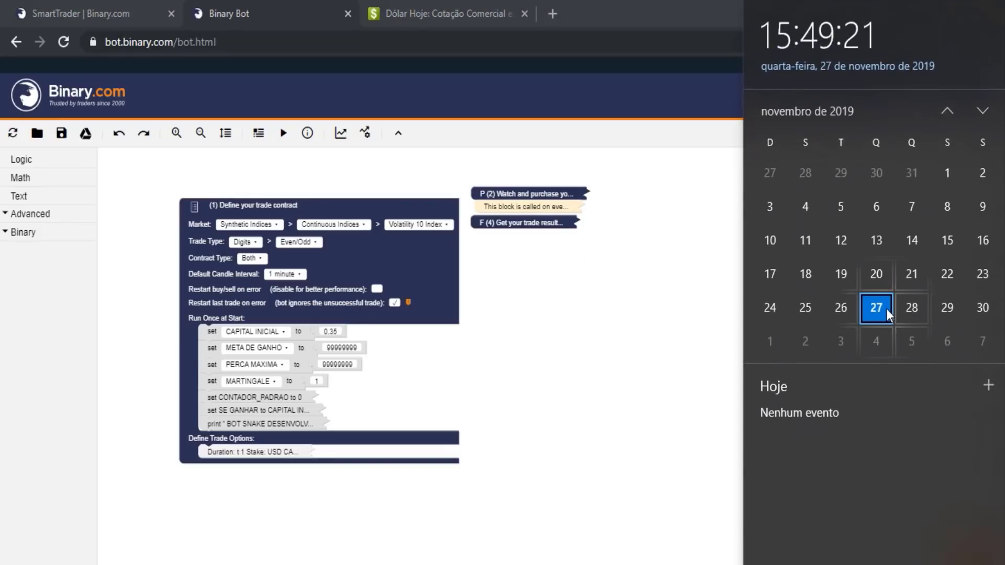
left_click(452, 564)
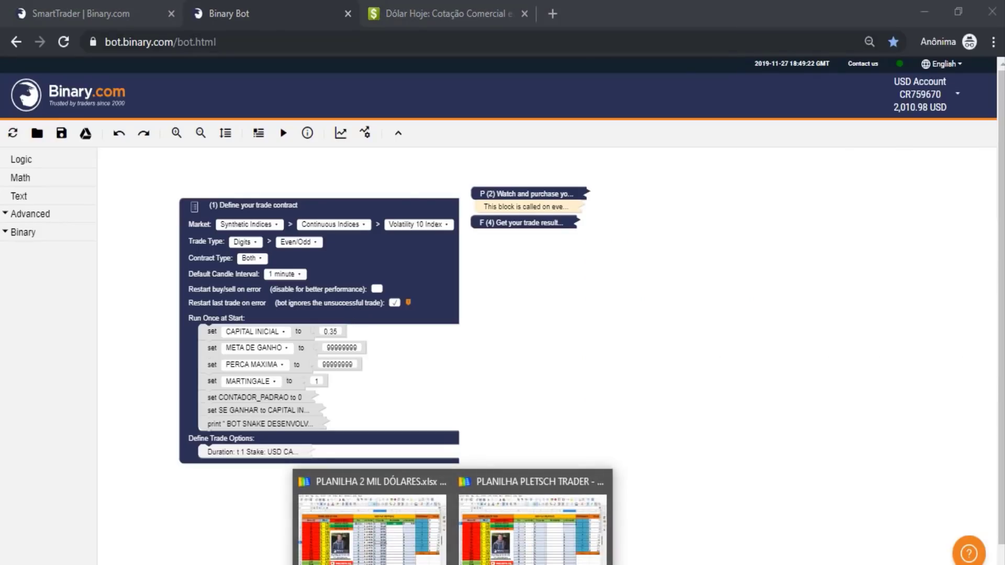
left_click(269, 477)
left_click(453, 564)
left_click(372, 516)
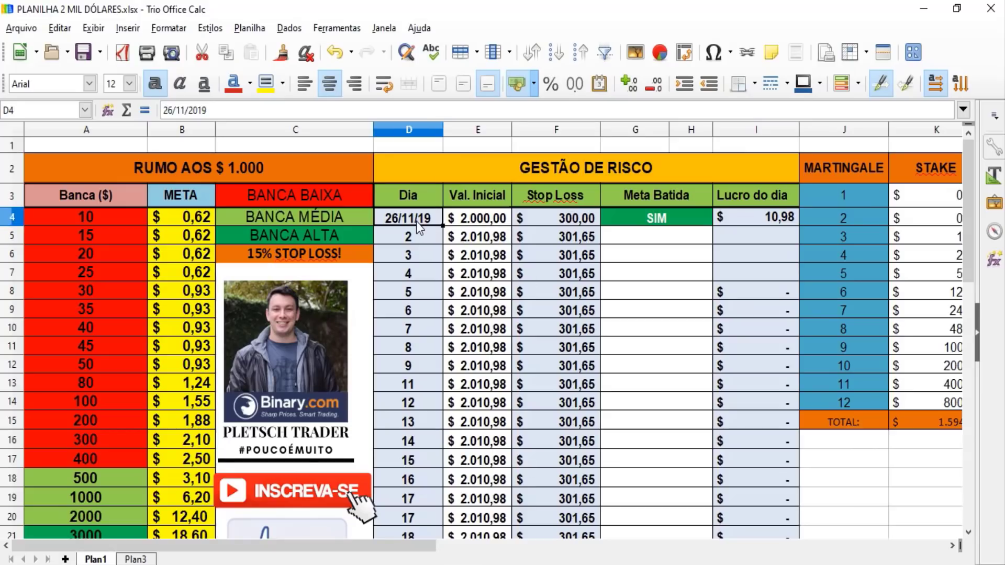
- Review the initial value, stop loss, Meta Batida and Lucro do dia recorded for 26/11/19
left_click(485, 225)
left_click(574, 224)
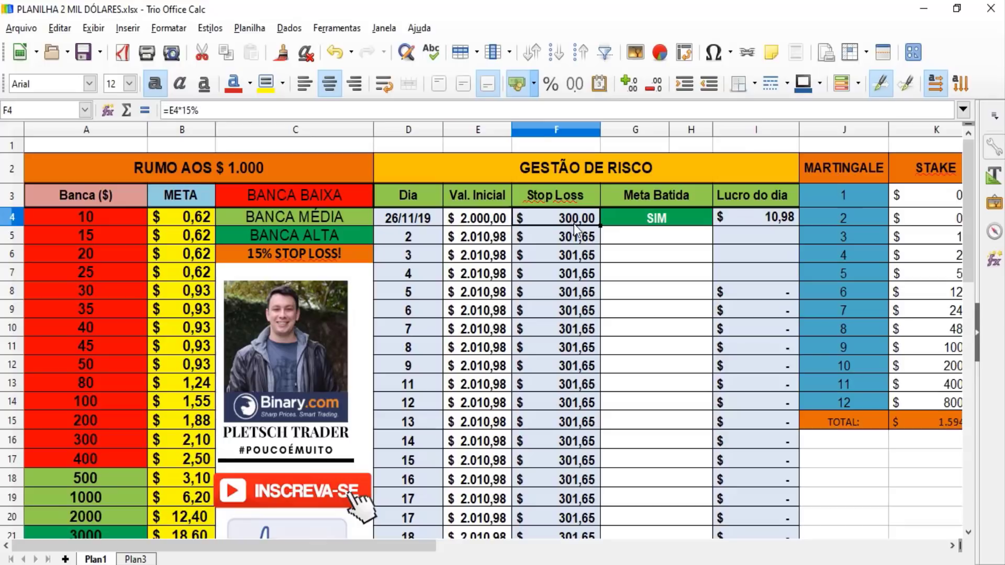
left_click(641, 223)
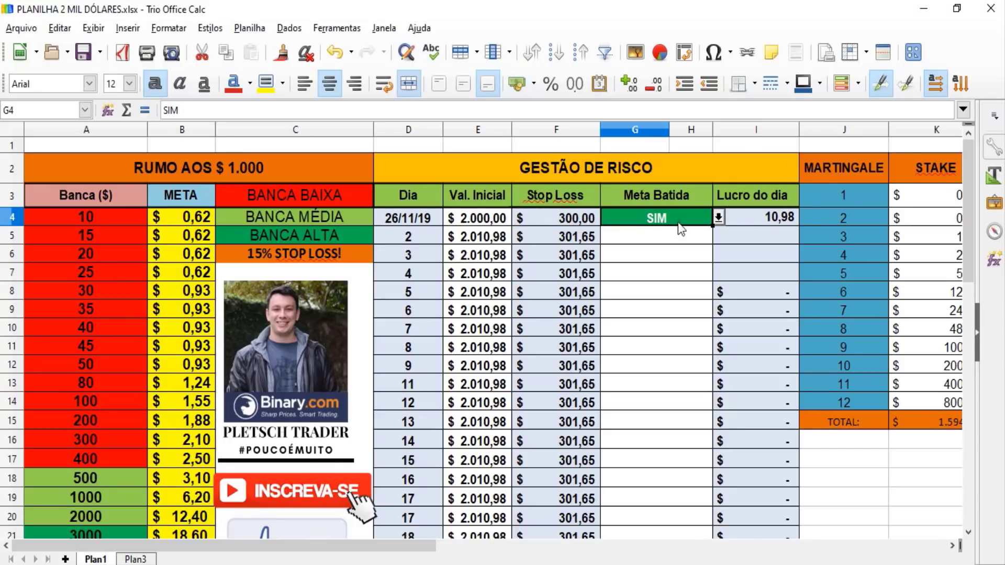
left_click(784, 216)
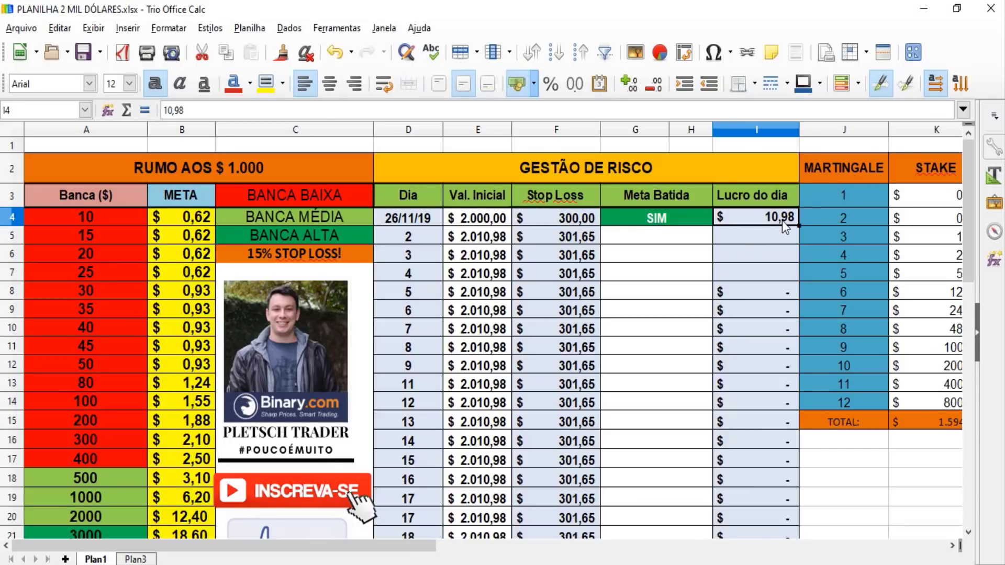
- Replace day 2 in the Dia column with the date 27/11/19
double_click(435, 239)
type("27")
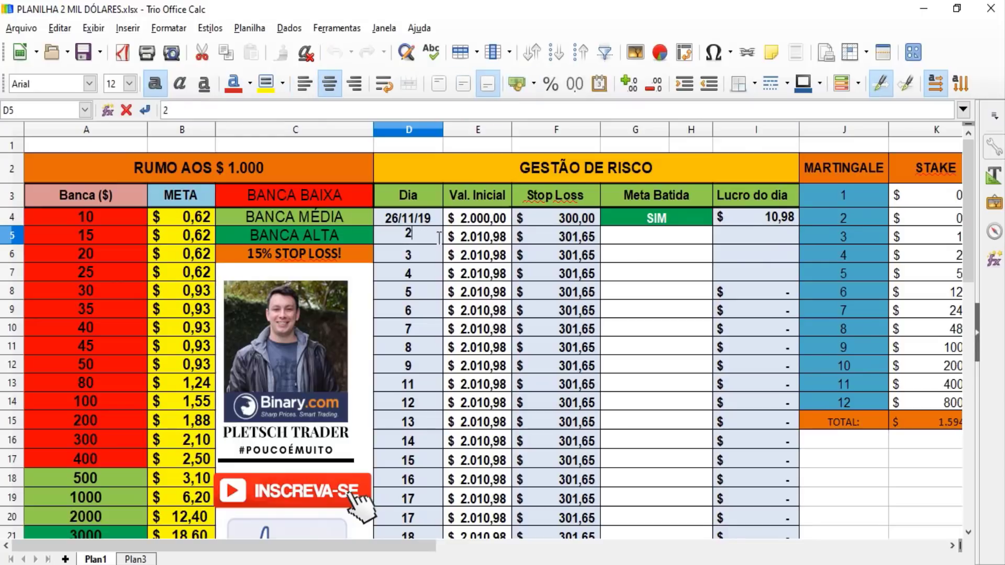
key("BackSpace")
key("BackSpace")
key("BackSpace")
type("27/11/2")
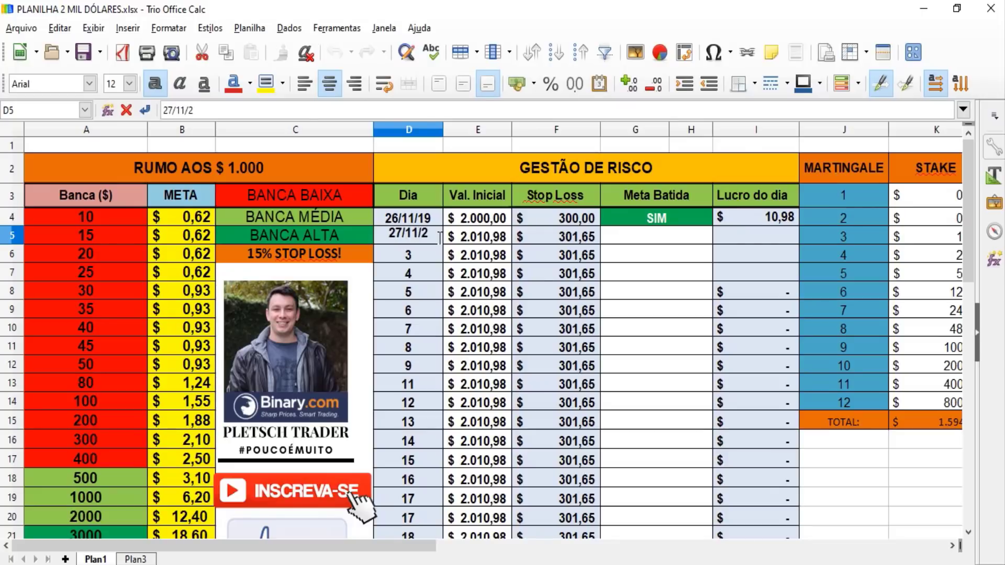
key("BackSpace")
type("19")
key("Return")
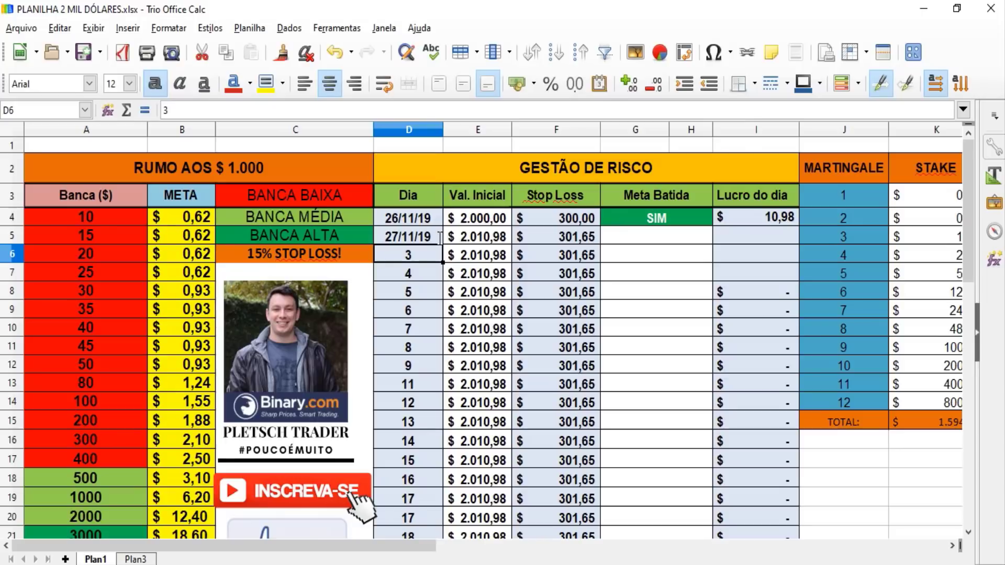
- Try both Meta Batida options for 27/11/19, NÃO and SIM, and leave it on SIM
left_click(689, 278)
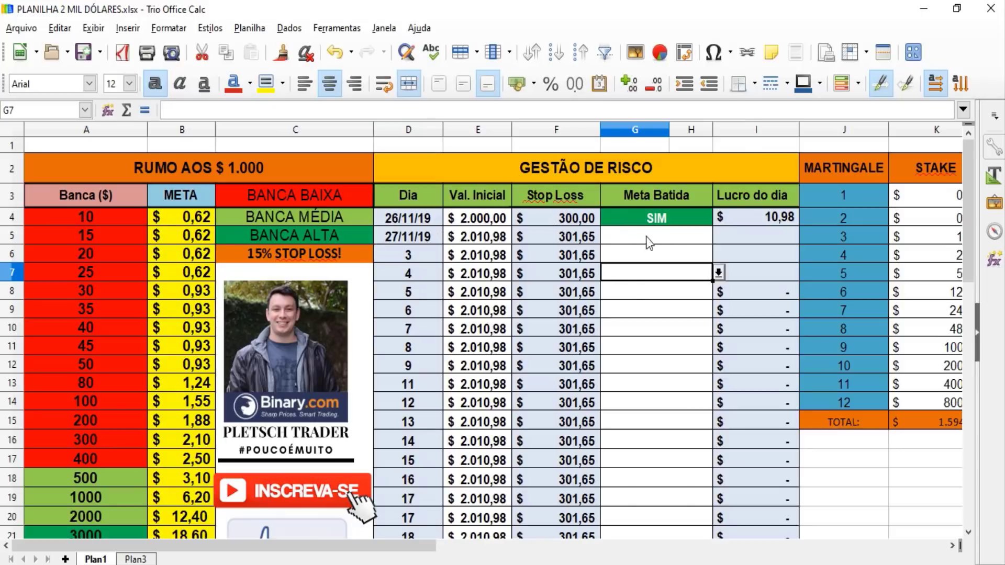
left_click(644, 240)
left_click(718, 236)
left_click(699, 252)
left_click(721, 237)
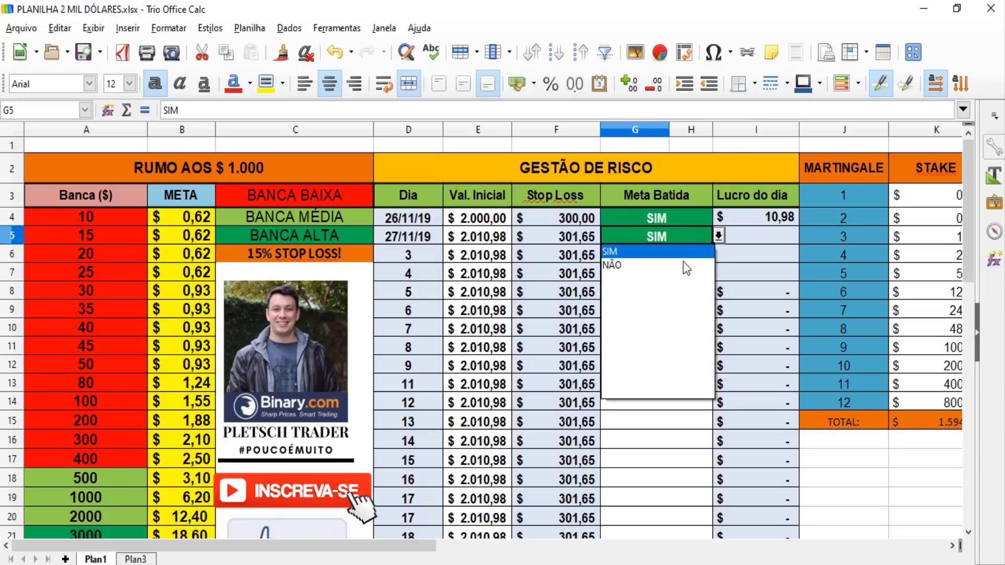
left_click(684, 265)
left_click(718, 236)
left_click(694, 251)
left_click(709, 314)
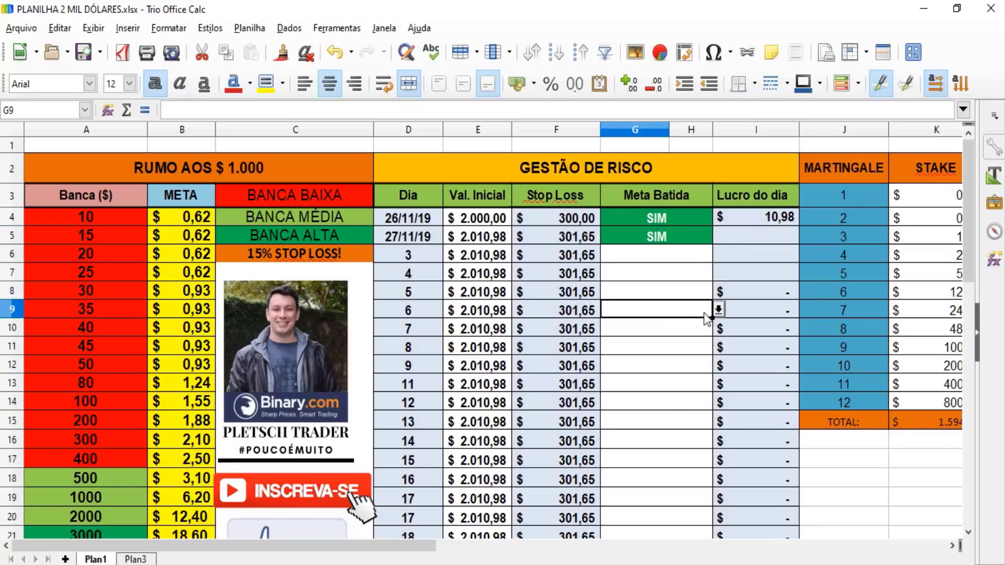
- Look up the META that corresponds to the 2000 dollar Banca in the RUMO AOS $ 1.000 table
scroll(542, 358, "down", 2)
left_click_drag(166, 390, 163, 391)
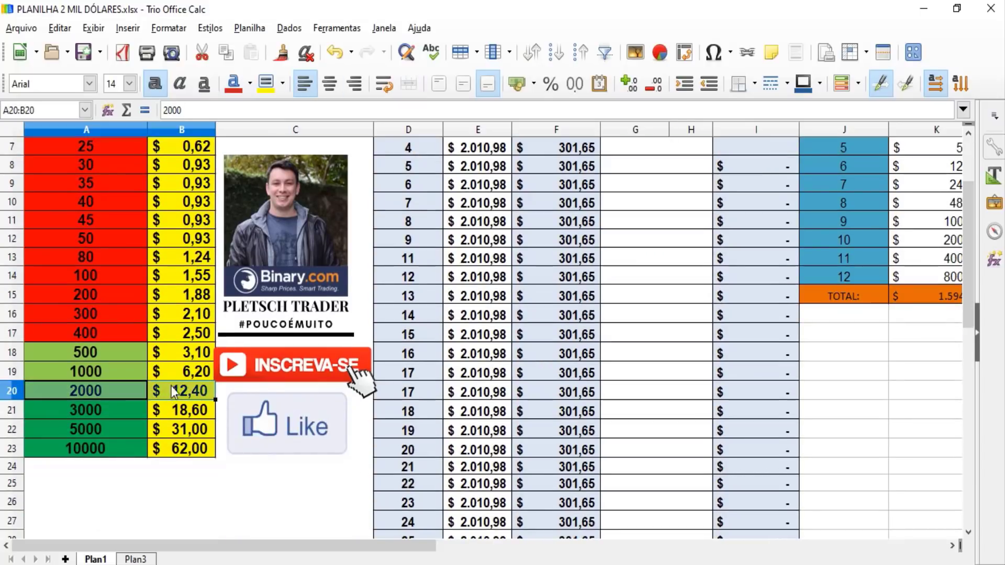
scroll(272, 405, "up", 2)
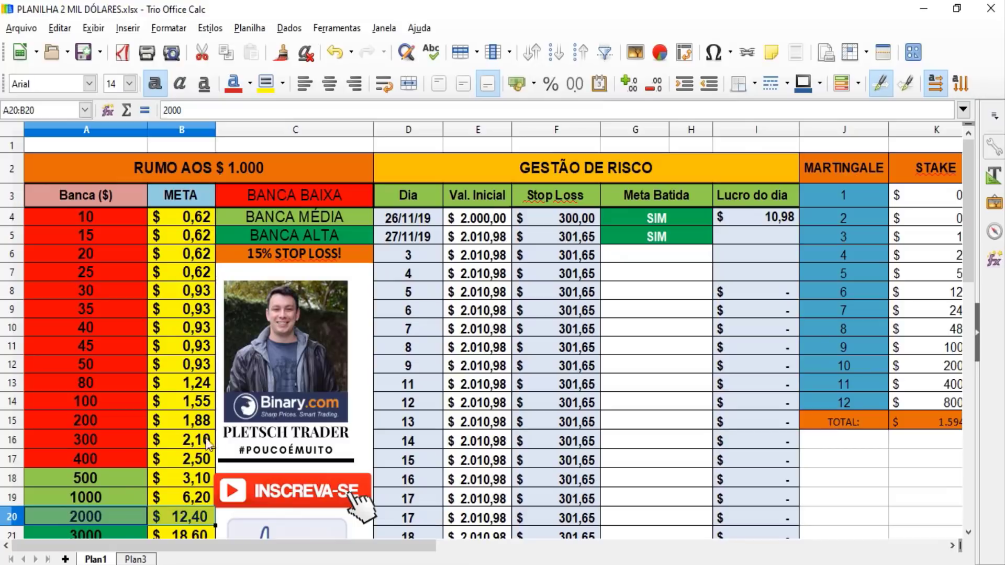
left_click(635, 403)
left_click_drag(124, 518, 175, 519)
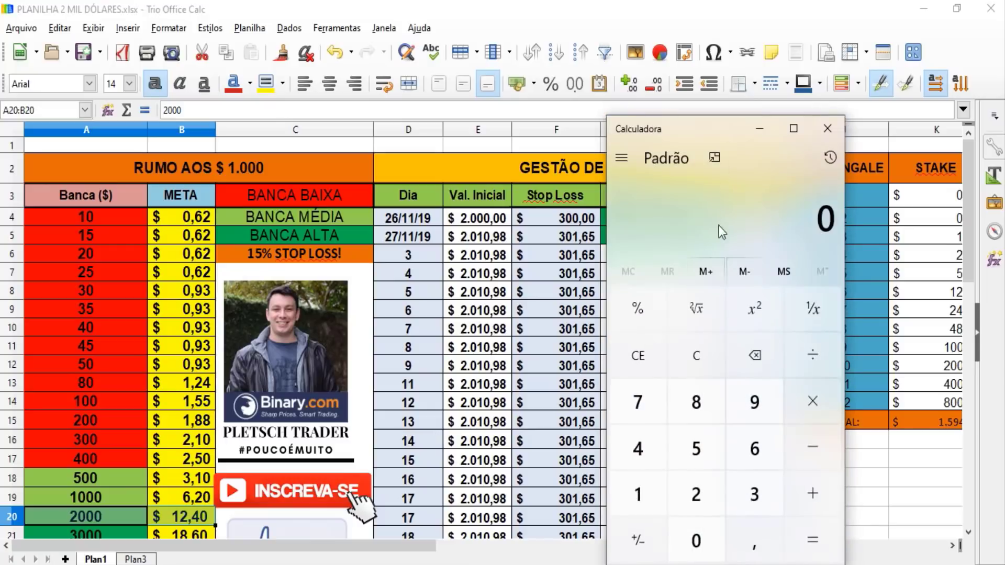
left_click_drag(638, 134, 562, 140)
type("10*3000")
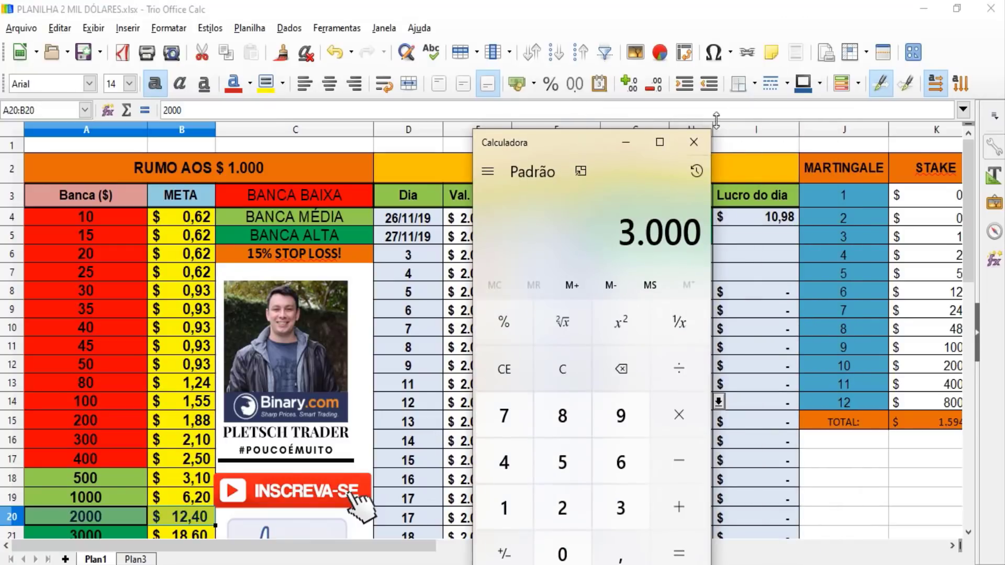
left_click(694, 142)
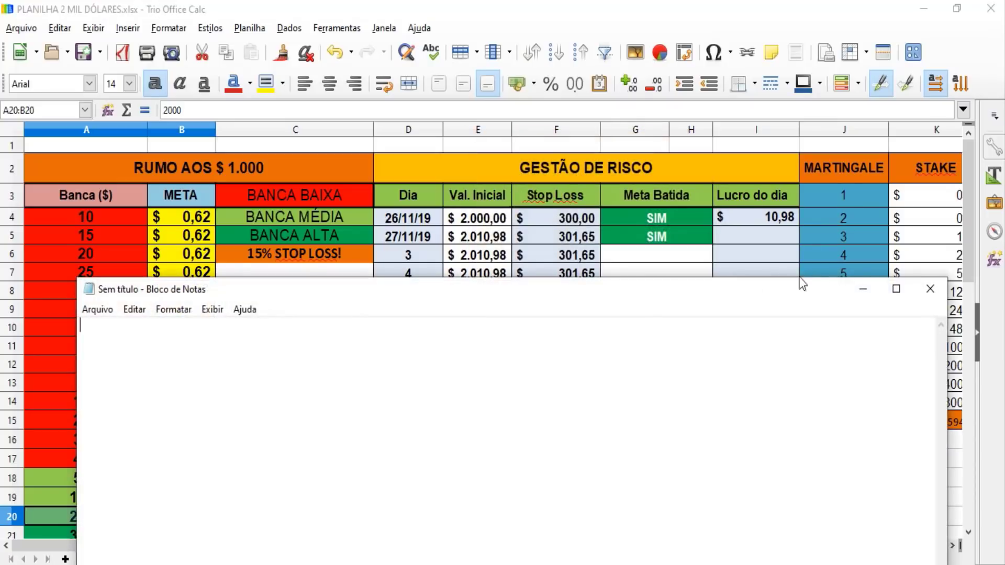
left_click(931, 288)
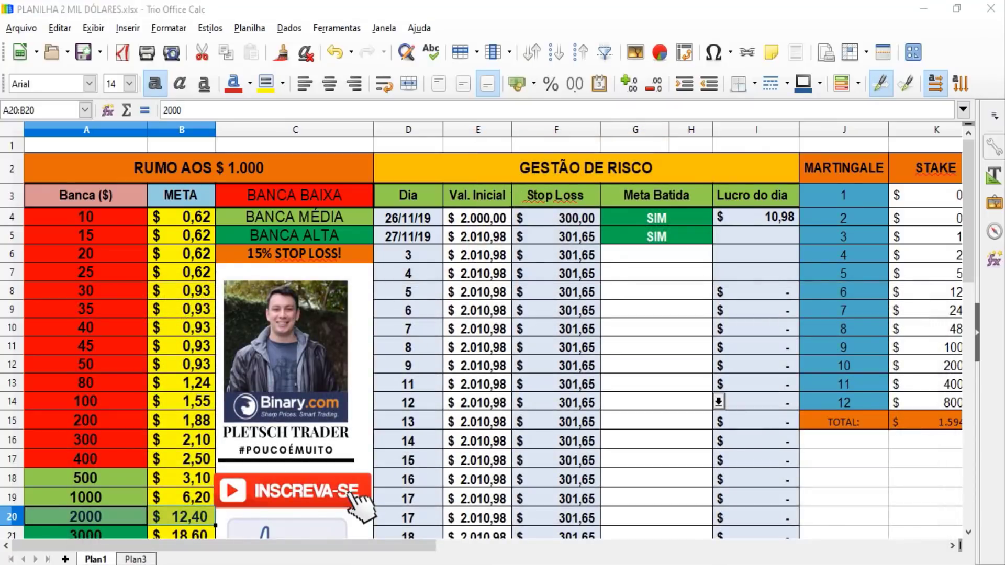
- Multiply 300 by 4,25 in the Calculator to convert the dollar amount to reais, and close it
type("10")
key("Escape")
type("300")
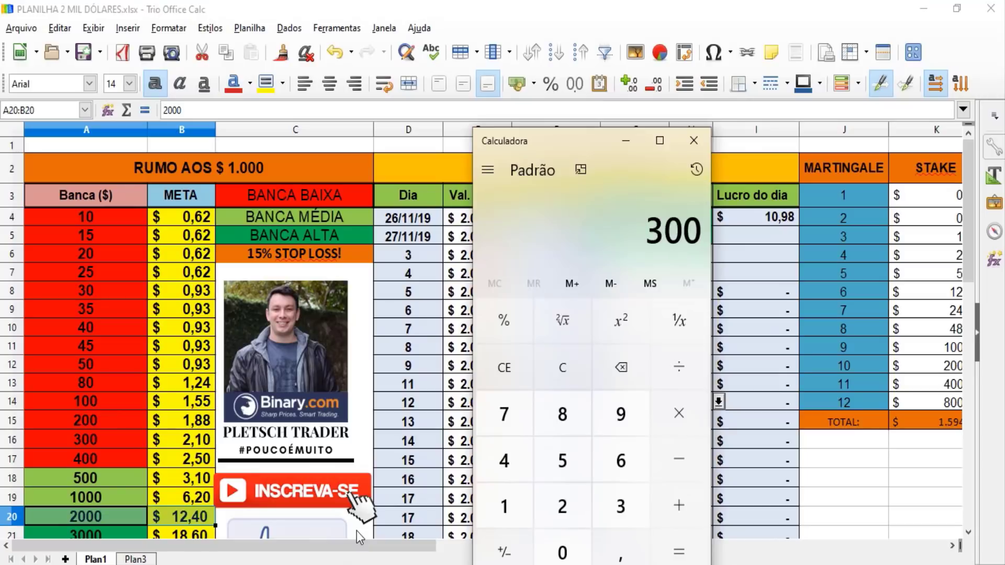
type("4,25")
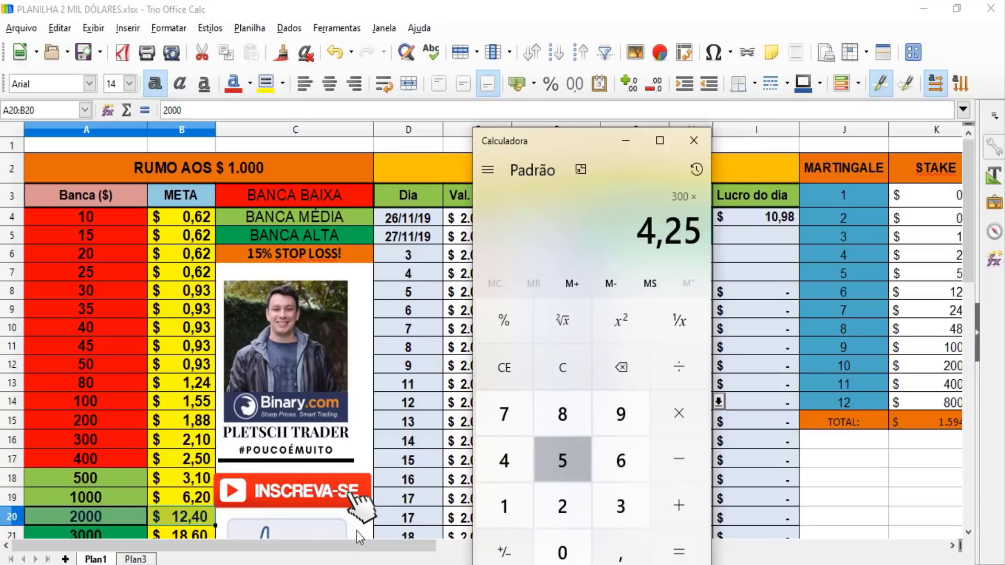
key("Return")
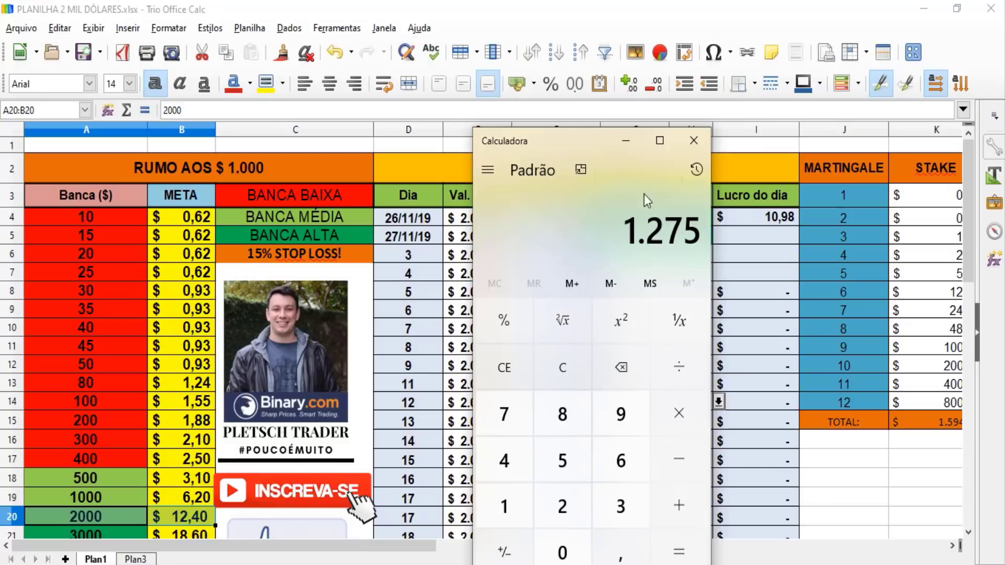
left_click(693, 141)
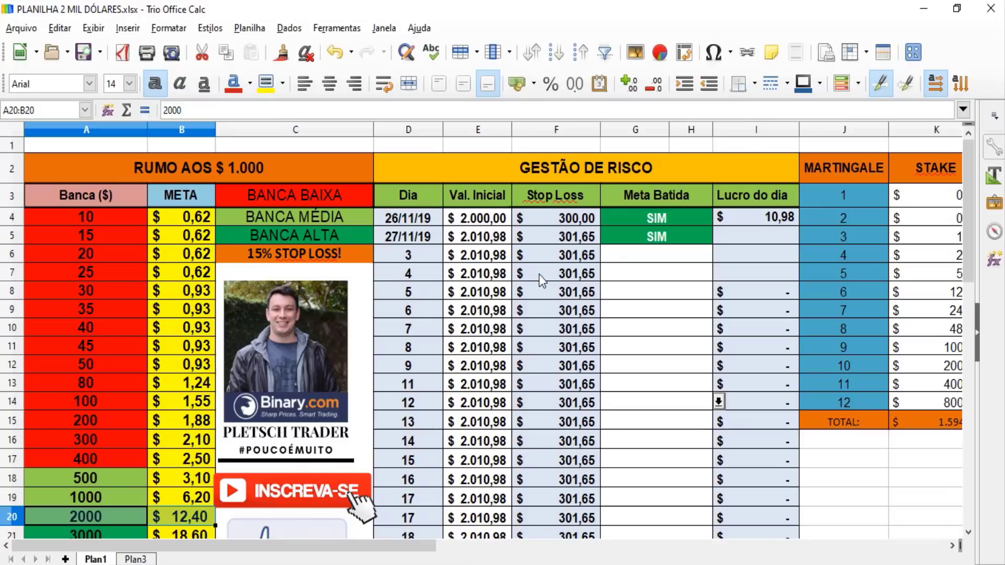
- Clear the Meta Batida entry for 27/11/19
left_click(659, 302)
left_click(687, 239)
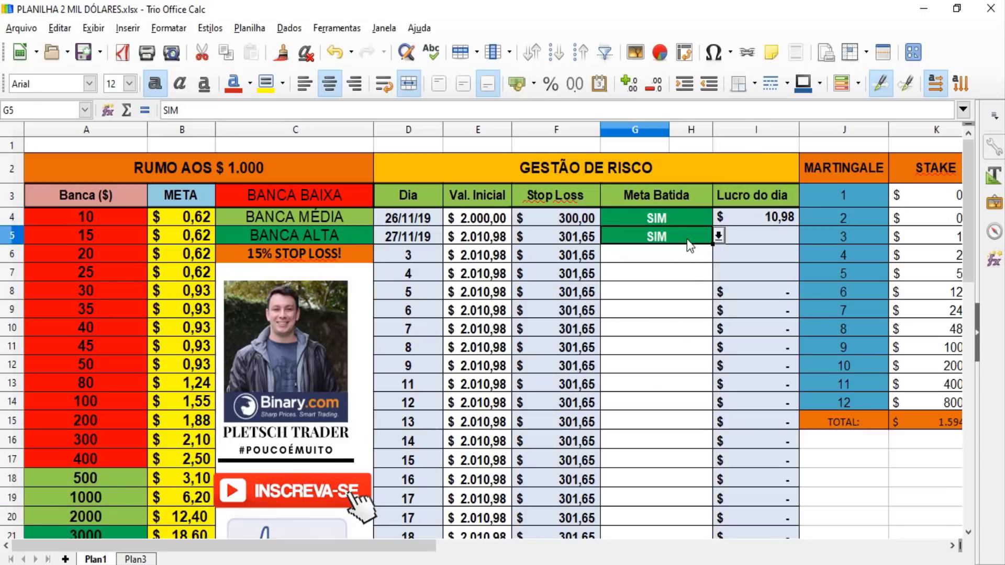
key("Delete")
left_click(695, 262)
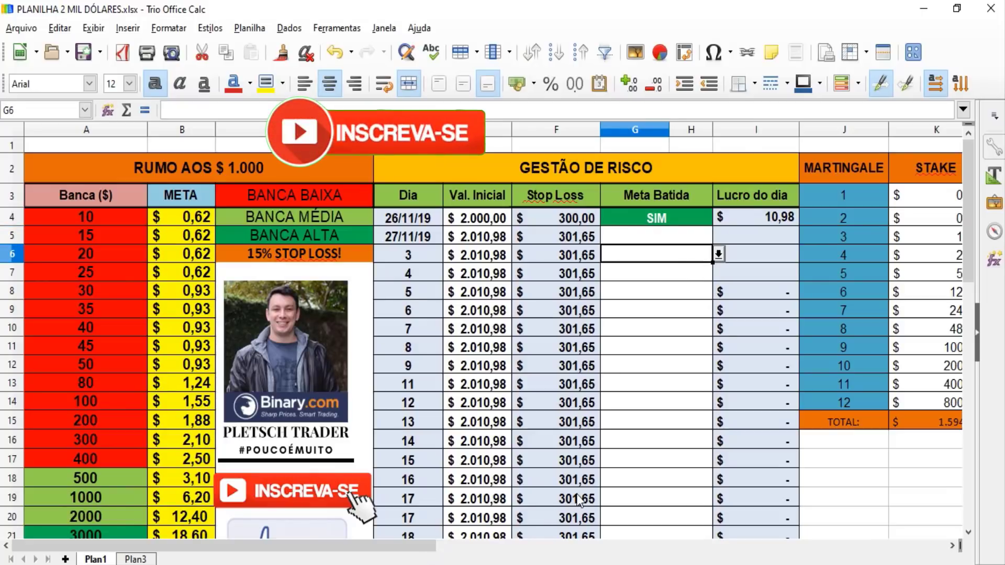
- Switch to the Binary Bot page in the browser and check the USD account's balance
mouse_move(452, 564)
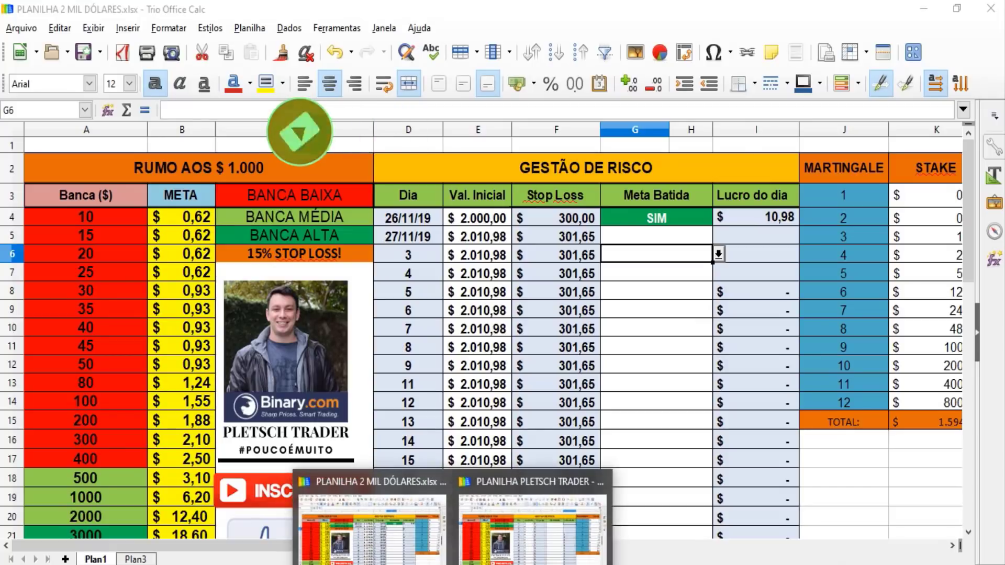
left_click(701, 309)
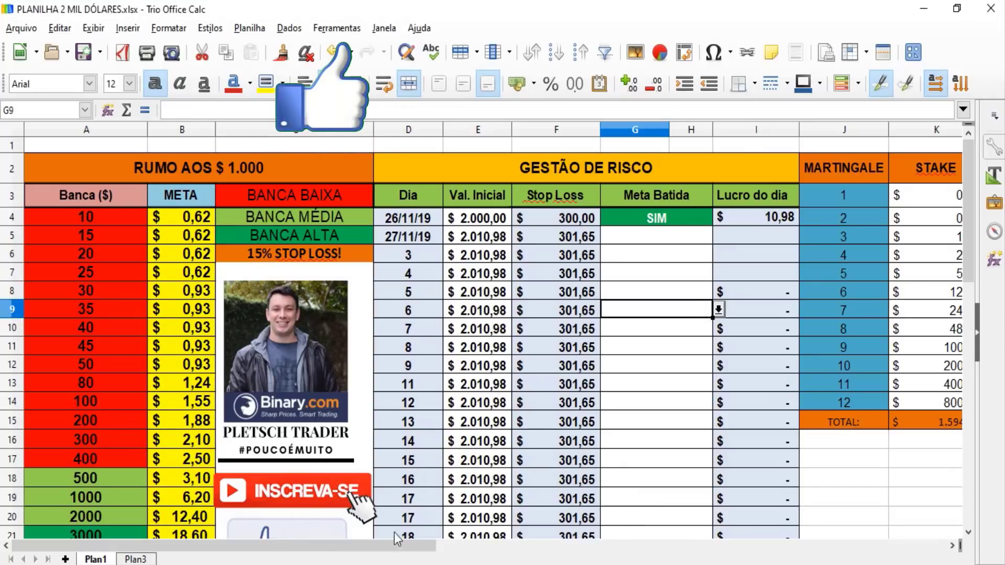
left_click(394, 564)
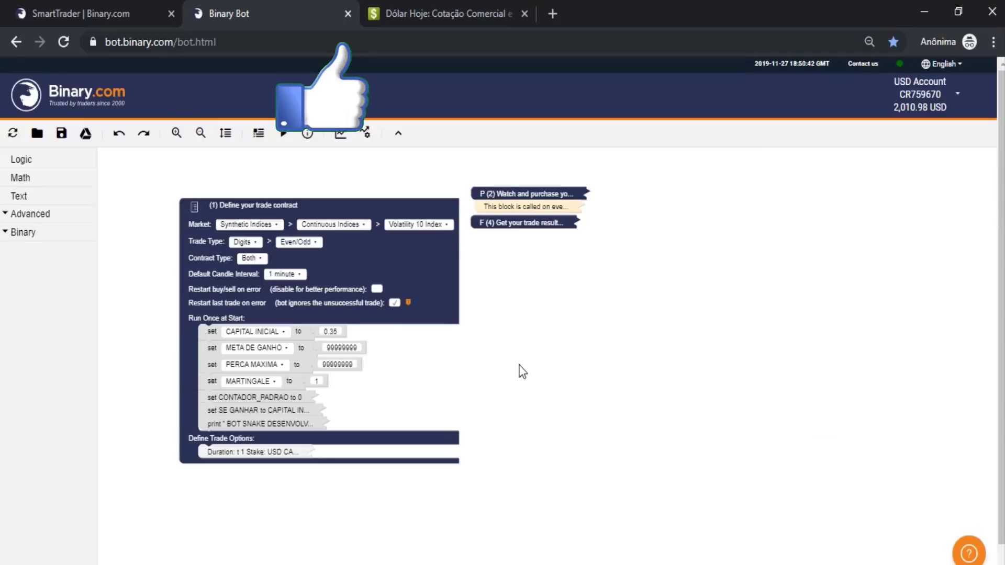
left_click(903, 112)
- Convert US$ 2010,98 to reais on dolarhoje.com
left_click(428, 7)
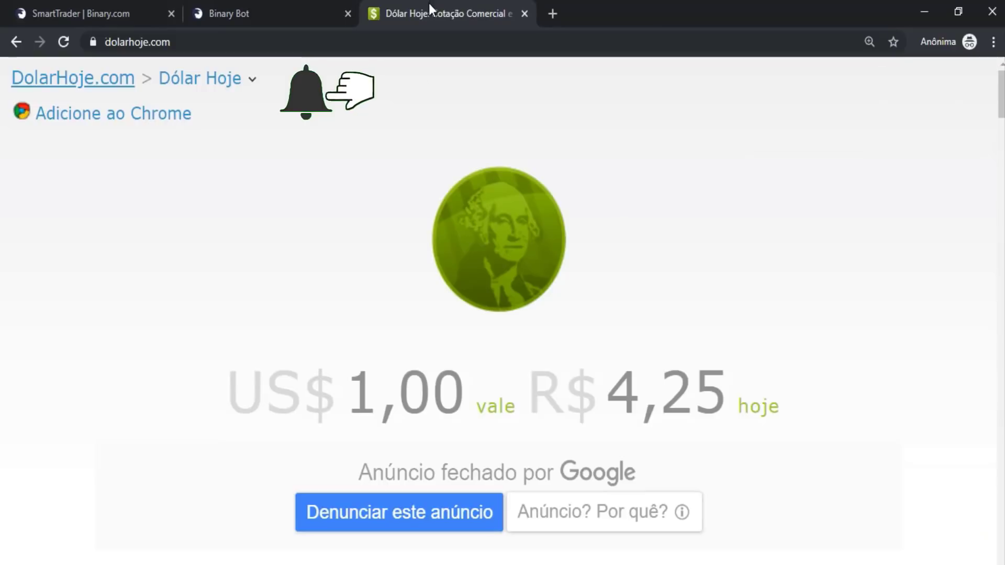
left_click(391, 387)
key("ctrl+a")
type("20")
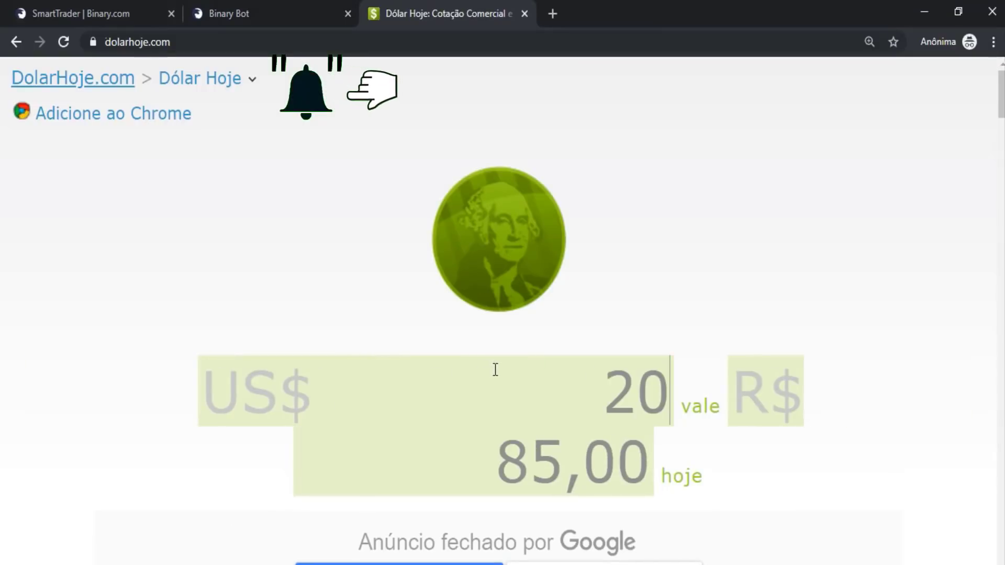
type("10,98")
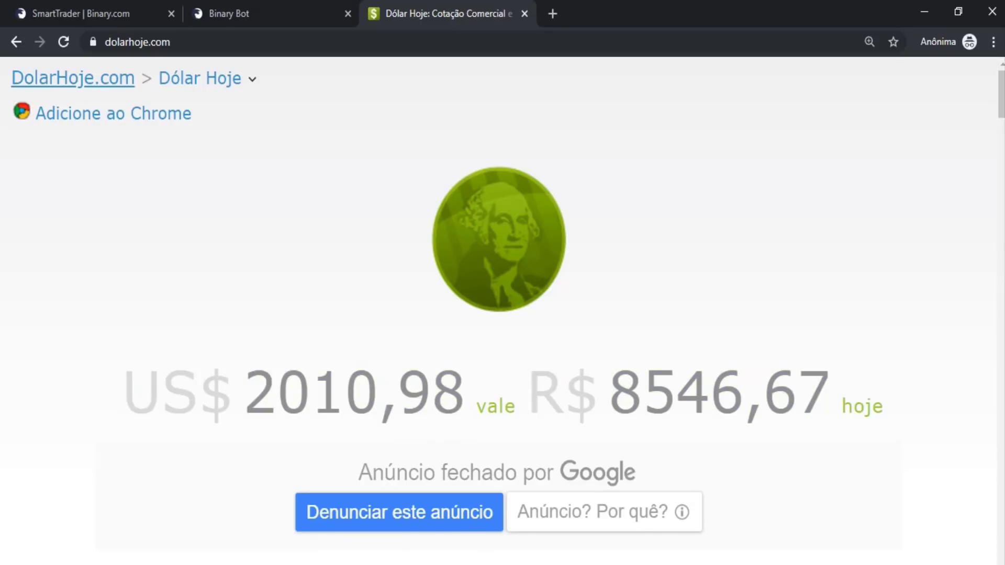
- Switch back to PLANILHA 2 MIL DÓLARES.xlsx and review the STAKE values for MARTINGALE levels 1 to 12
left_click(452, 562)
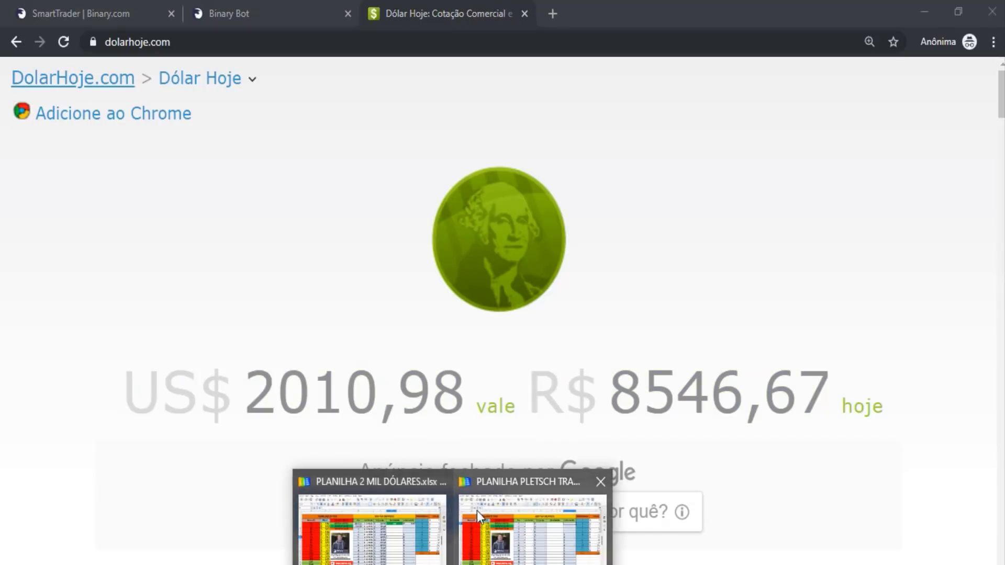
left_click(398, 525)
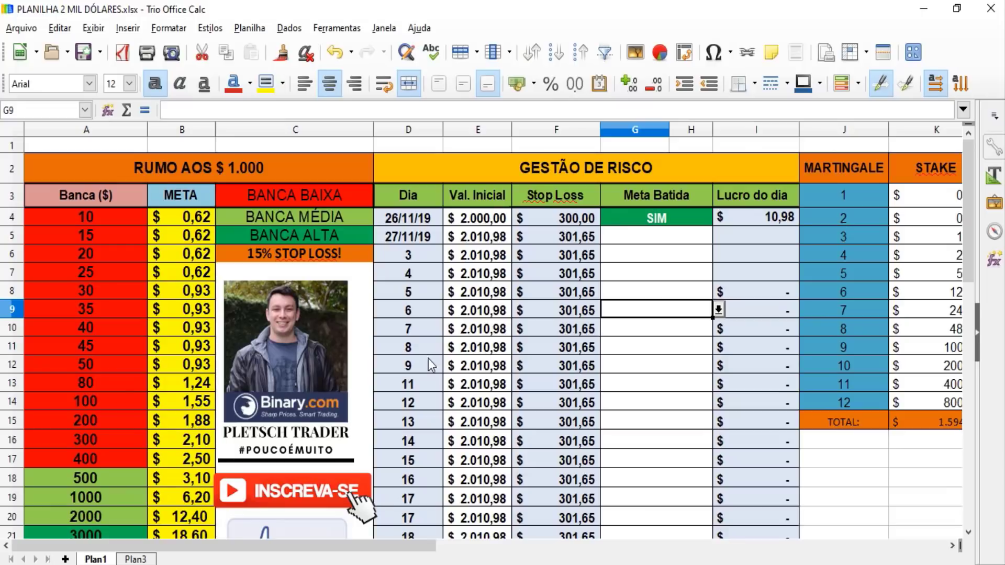
left_click_drag(414, 545, 481, 546)
left_click(612, 335)
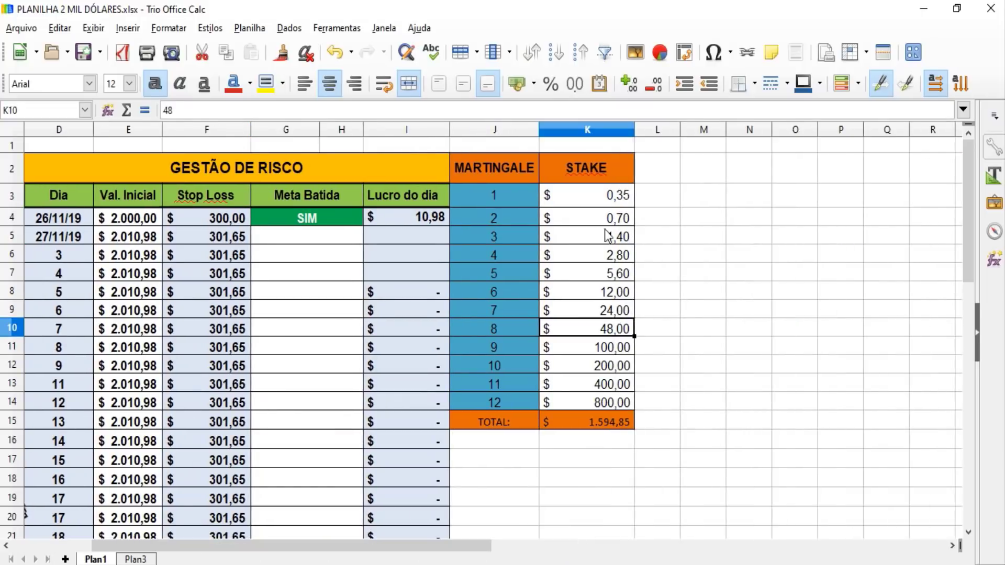
left_click(612, 196)
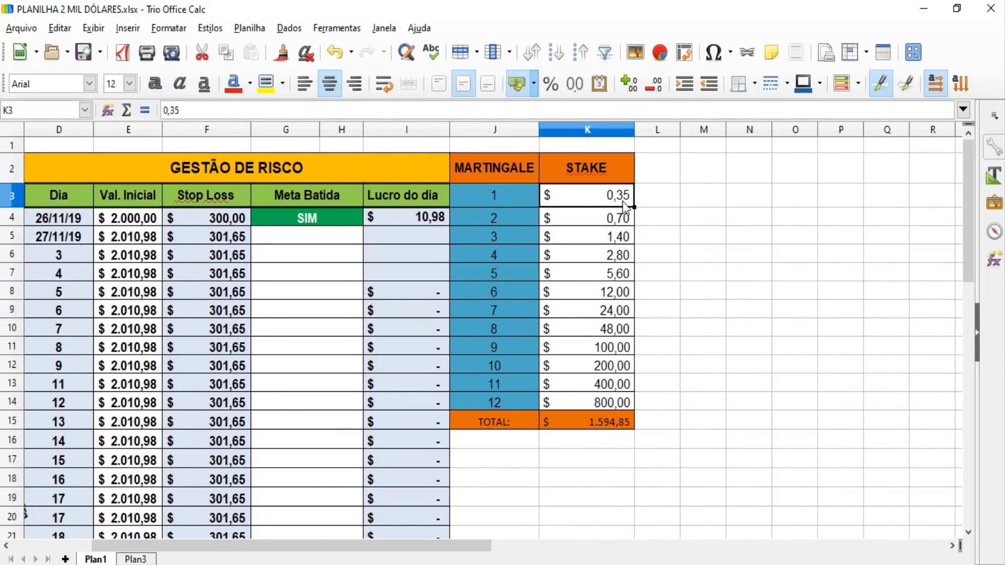
left_click_drag(618, 193, 614, 408)
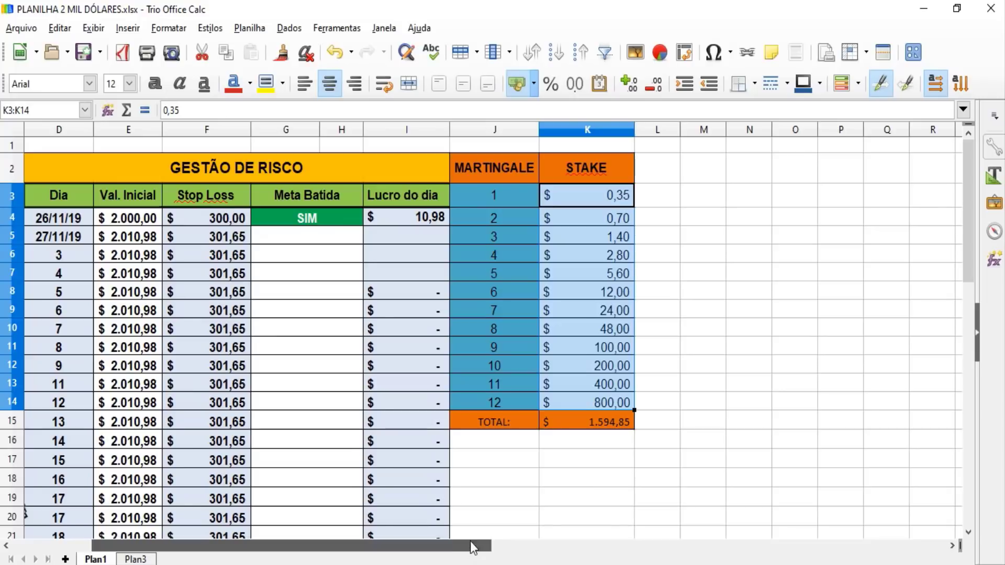
left_click_drag(476, 545, 396, 545)
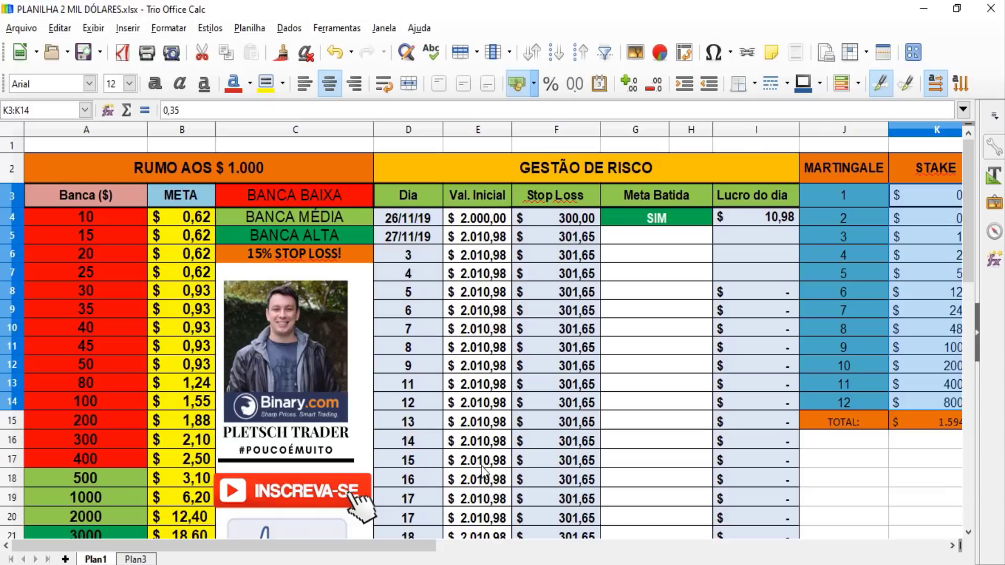
- Switch to the browser and compare the account details on the SmartTrader and Binary Bot pages
key("alt+Tab")
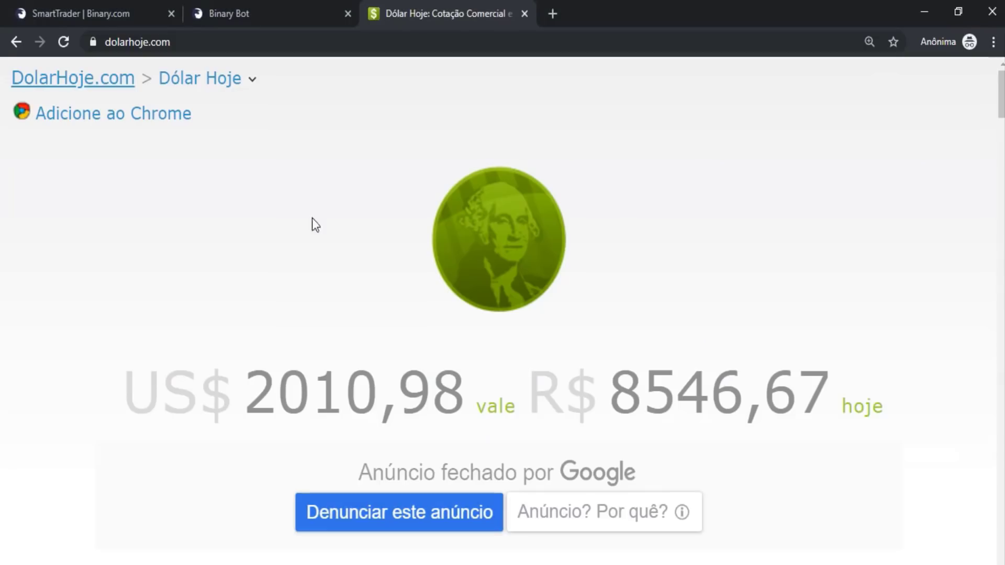
left_click(284, 9)
left_click(105, 8)
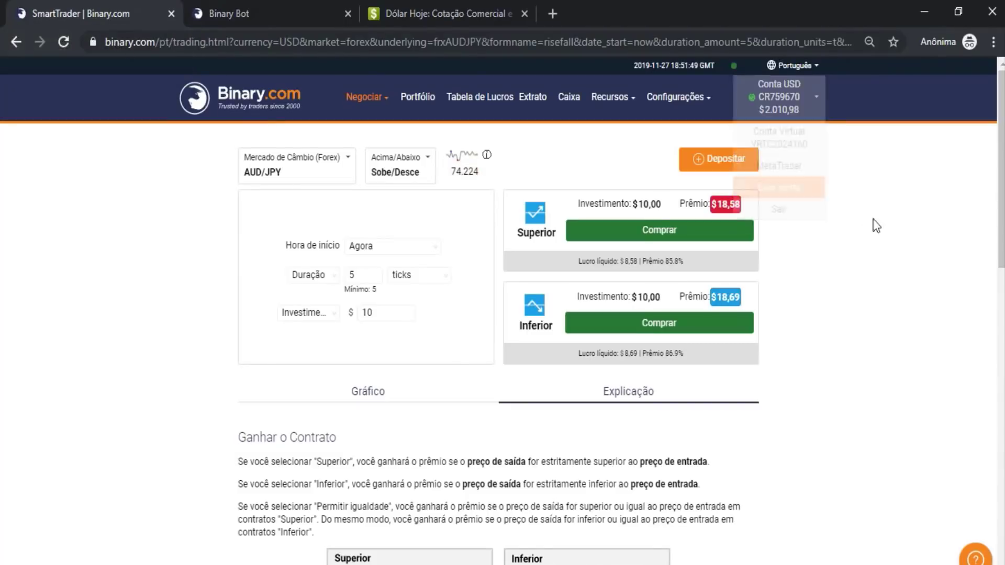
left_click(301, 4)
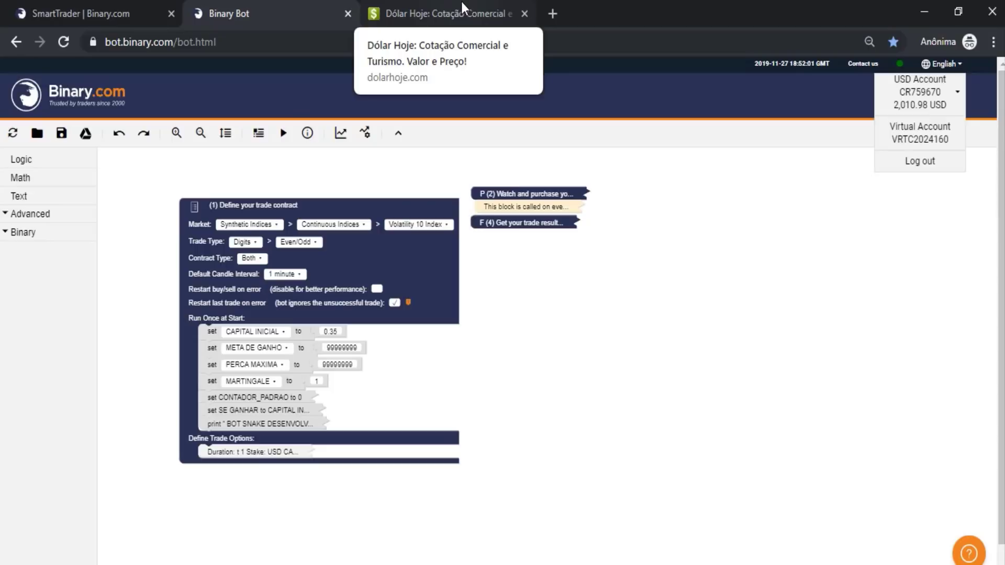
left_click(533, 250)
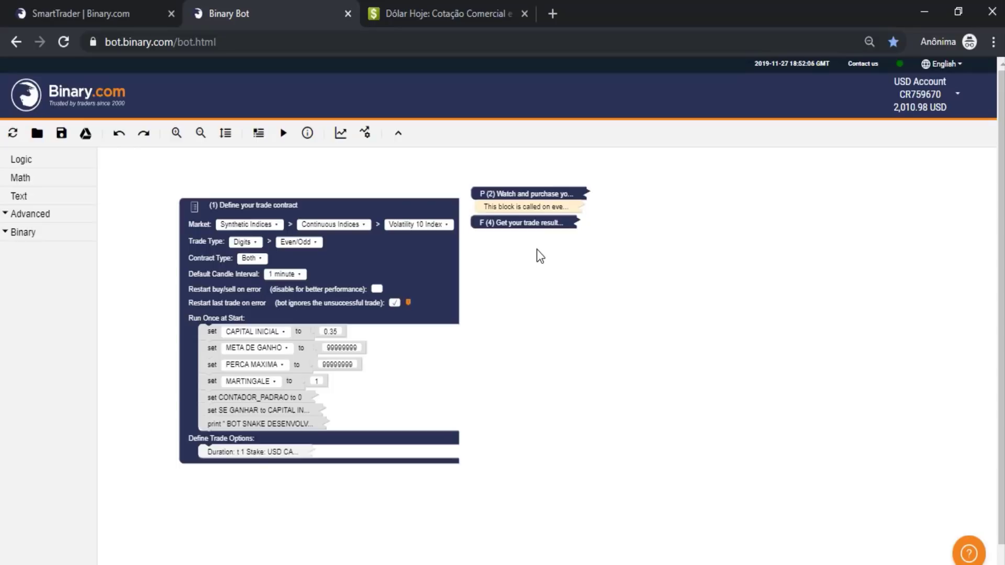
scroll(523, 257, "down", 1)
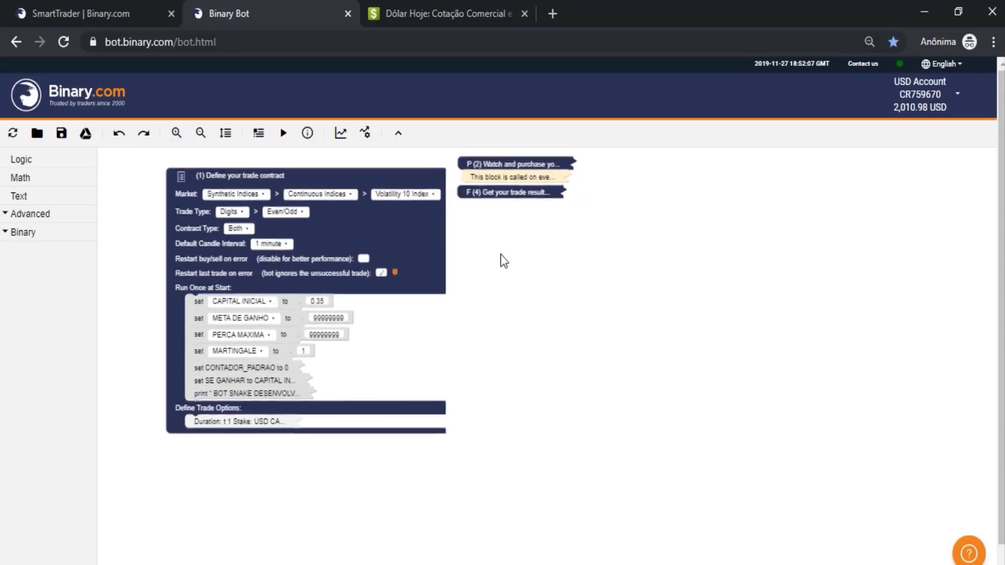
left_click(257, 137)
left_click_drag(444, 148, 691, 127)
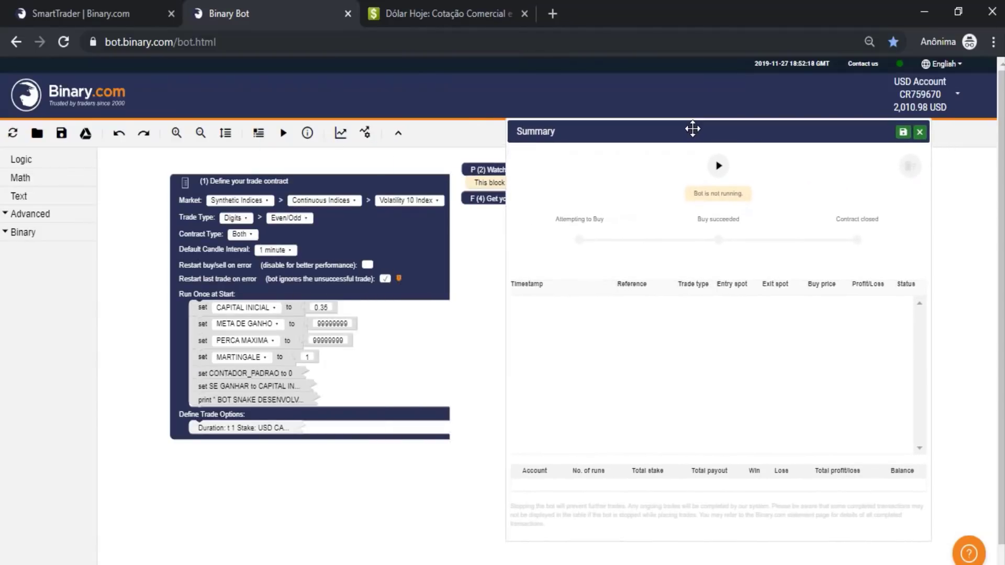
left_click(932, 105)
left_click_drag(921, 122, 921, 124)
left_click(919, 133)
- Switch Binary Bot to the virtual account and confirm the change
mouse_move(916, 105)
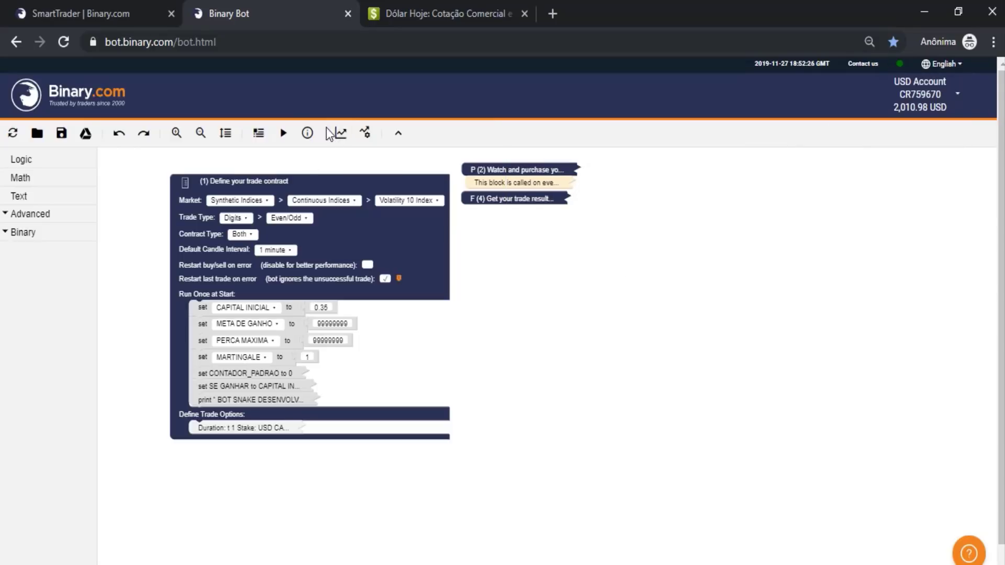
left_click(926, 110)
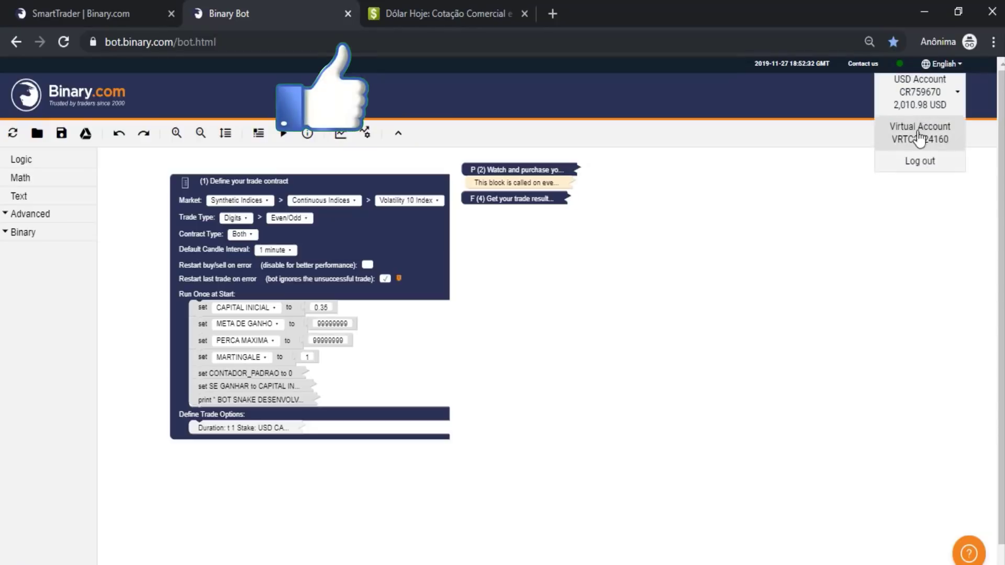
left_click(904, 136)
left_click(629, 353)
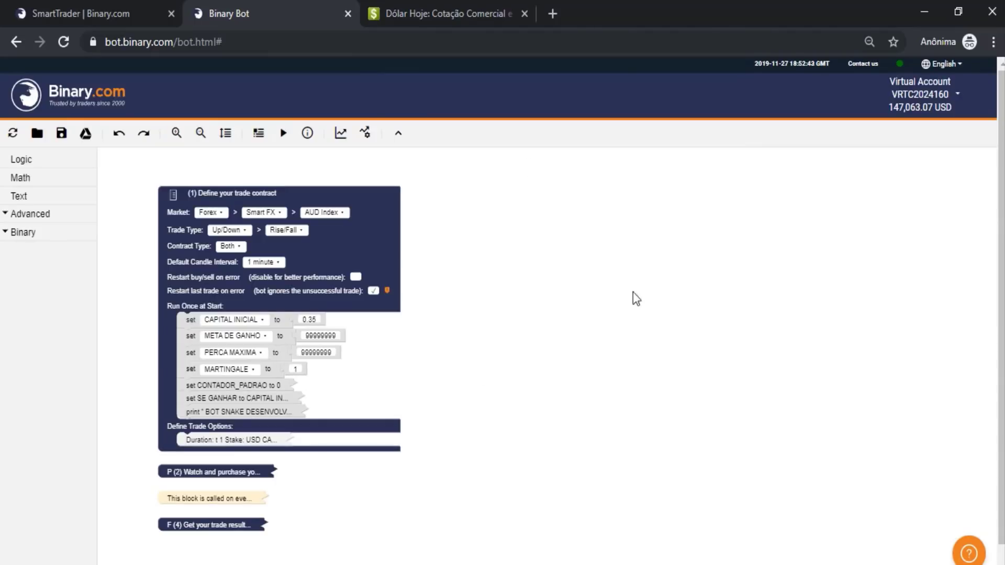
- Switch Binary Bot back to the real USD account and confirm the change
left_click(911, 102)
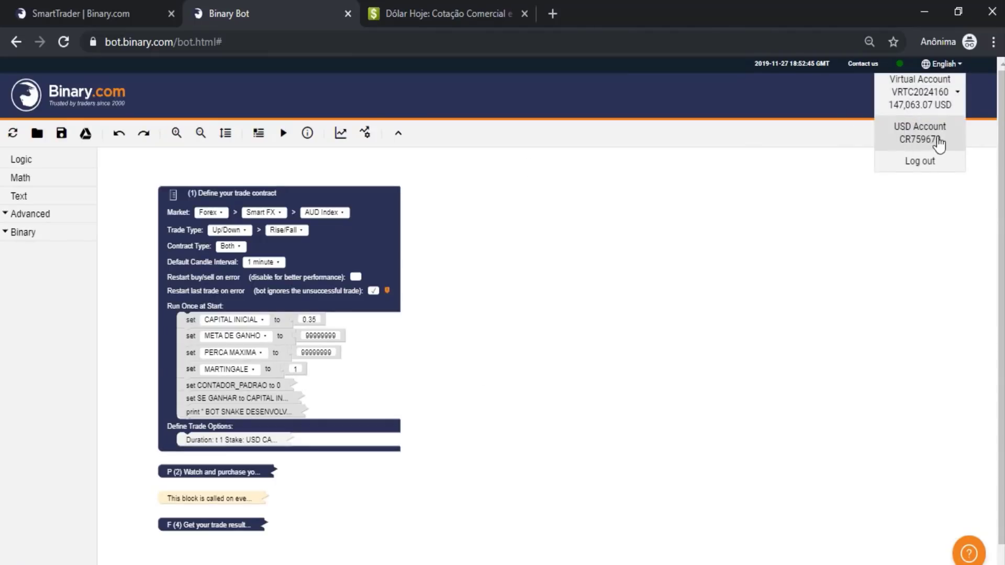
left_click(923, 140)
left_click(643, 356)
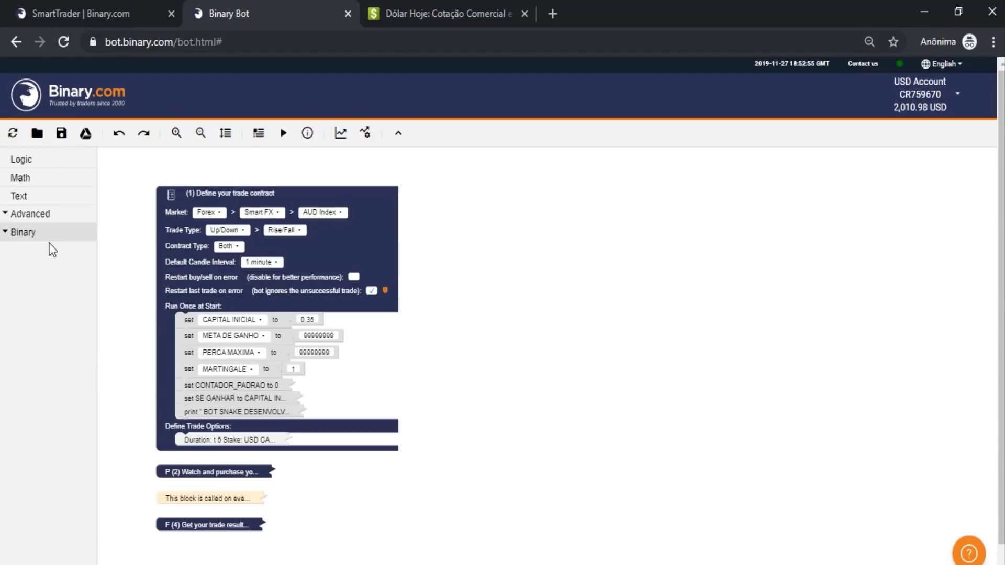
- Load the BOT HARPIA PLETSCH TRADER file from the computer into the workspace
left_click(37, 134)
left_click(491, 328)
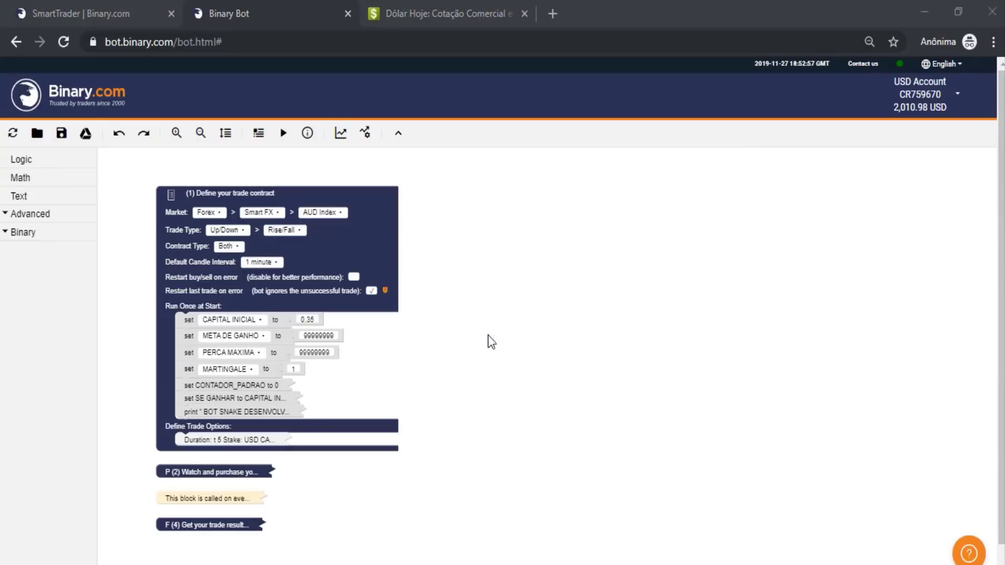
left_click(512, 212)
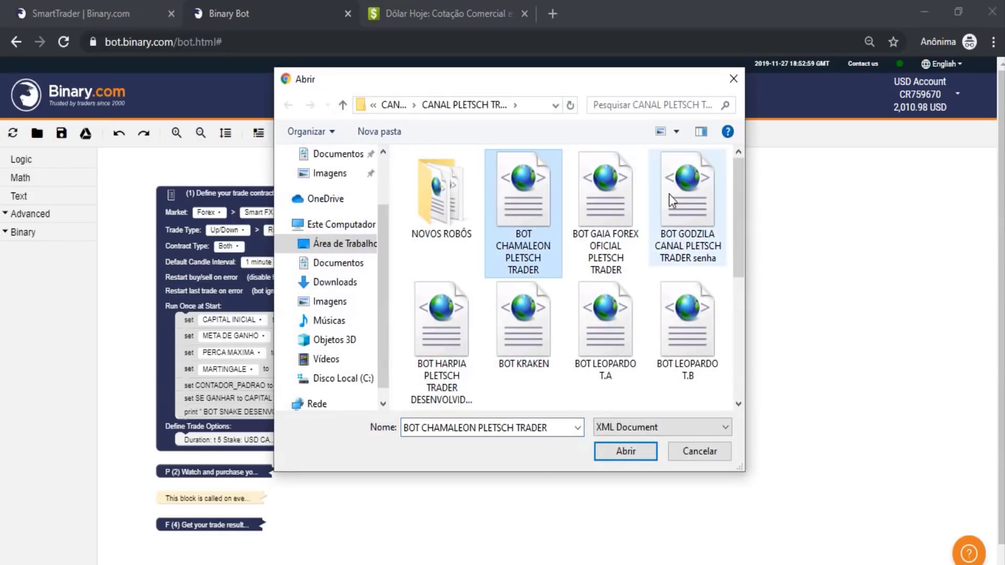
left_click(685, 209)
scroll(615, 301, "down", 5)
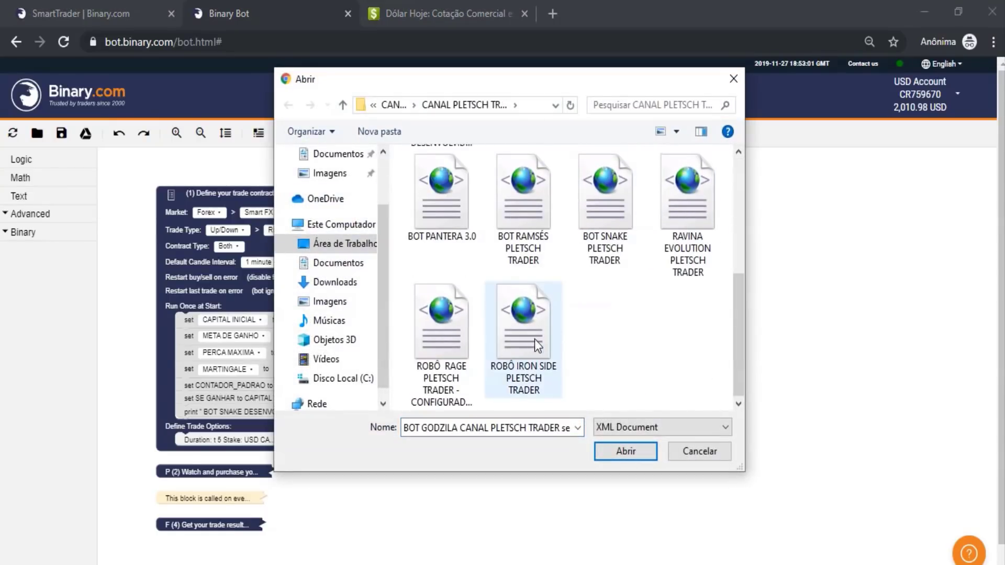
scroll(552, 293, "up", 5)
left_click(553, 247)
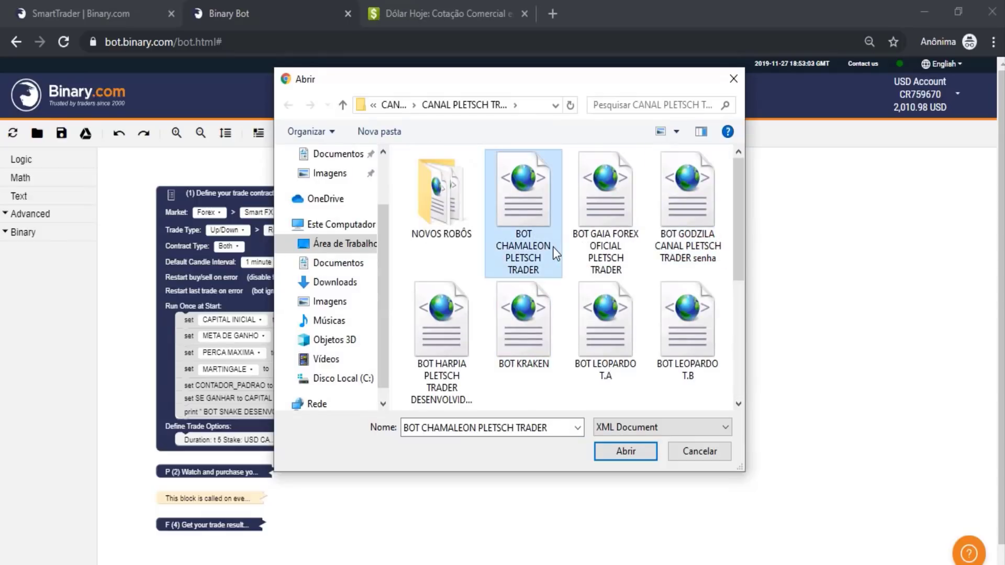
left_click(438, 347)
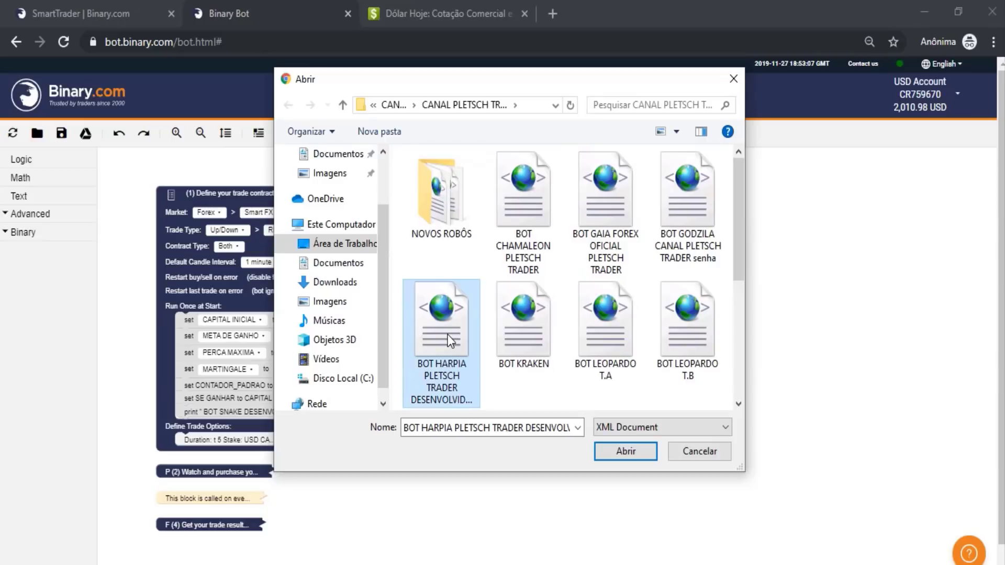
double_click(448, 337)
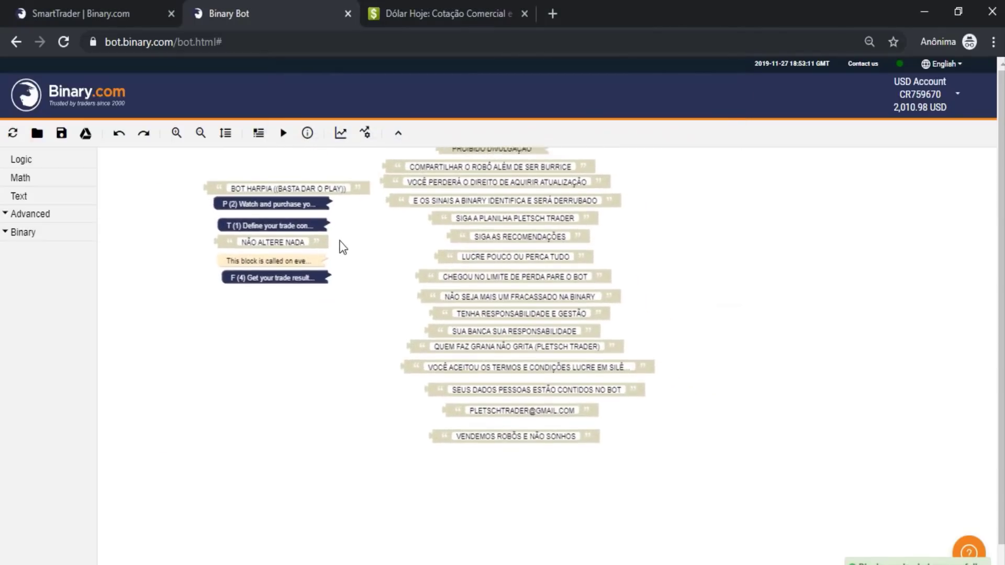
- Expand the "Define your trade contract" block, review its market and martingale settings, and collapse it again
right_click(282, 218)
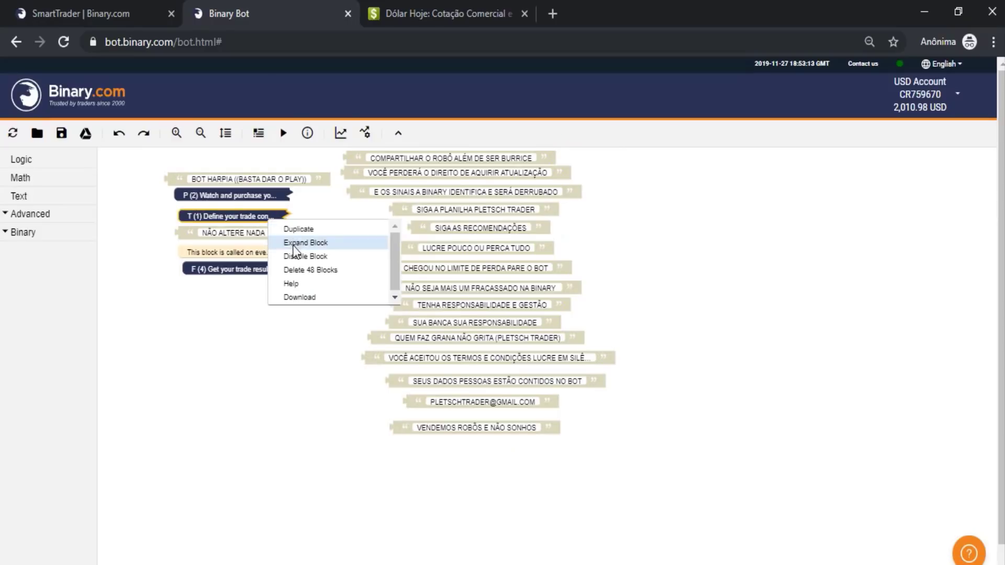
left_click(304, 241)
scroll(304, 312, "down", 3)
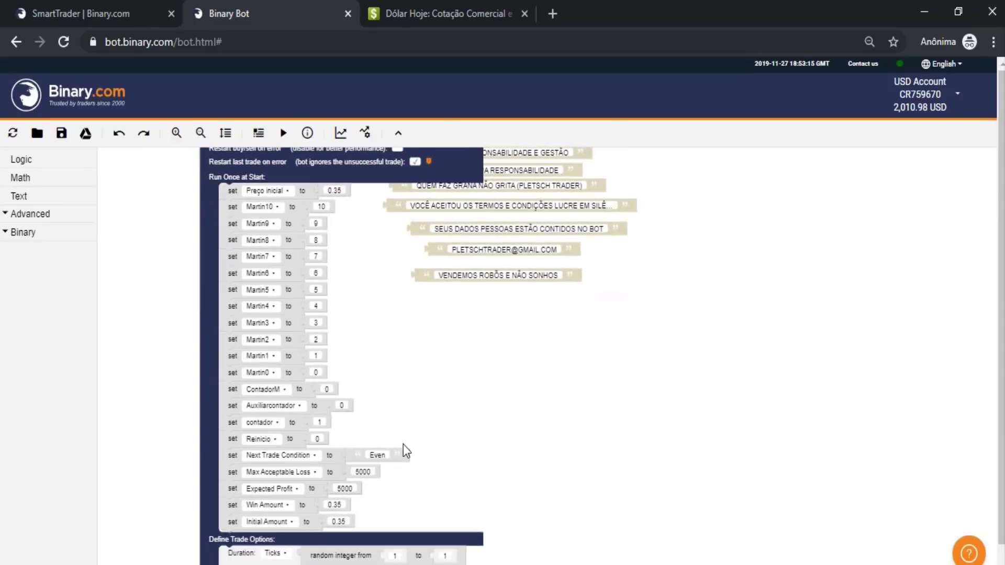
scroll(366, 371, "up", 4)
right_click(366, 311)
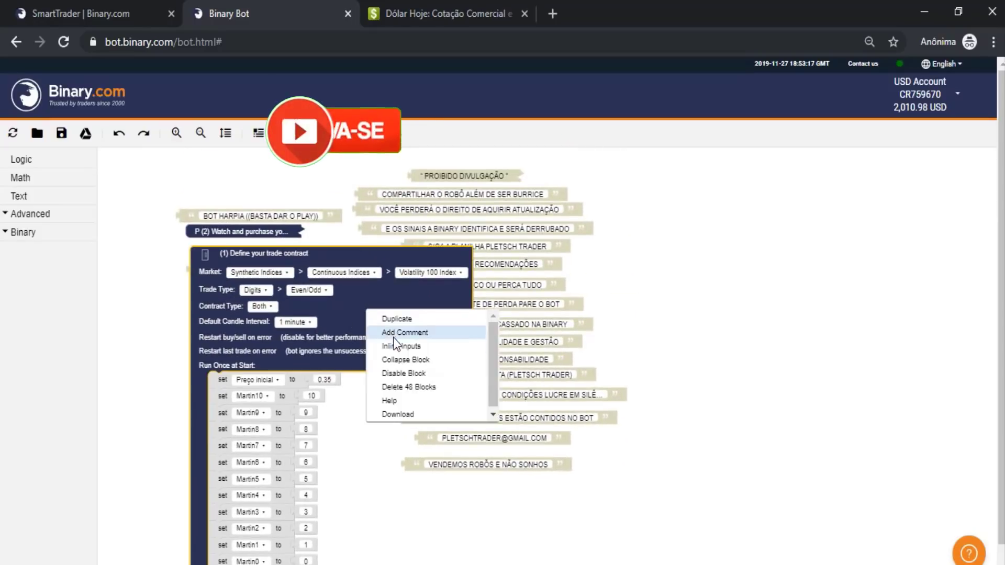
left_click(395, 359)
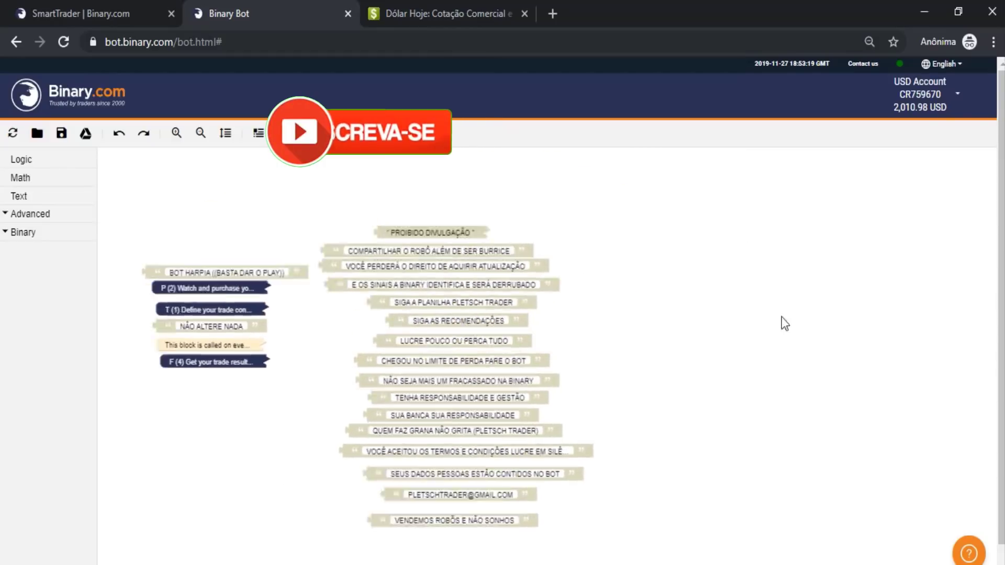
- Open the run Summary beside the Harpia blocks, start the bot on the USD account and accept its startup prompt
left_click_drag(632, 311, 940, 339)
left_click(259, 133)
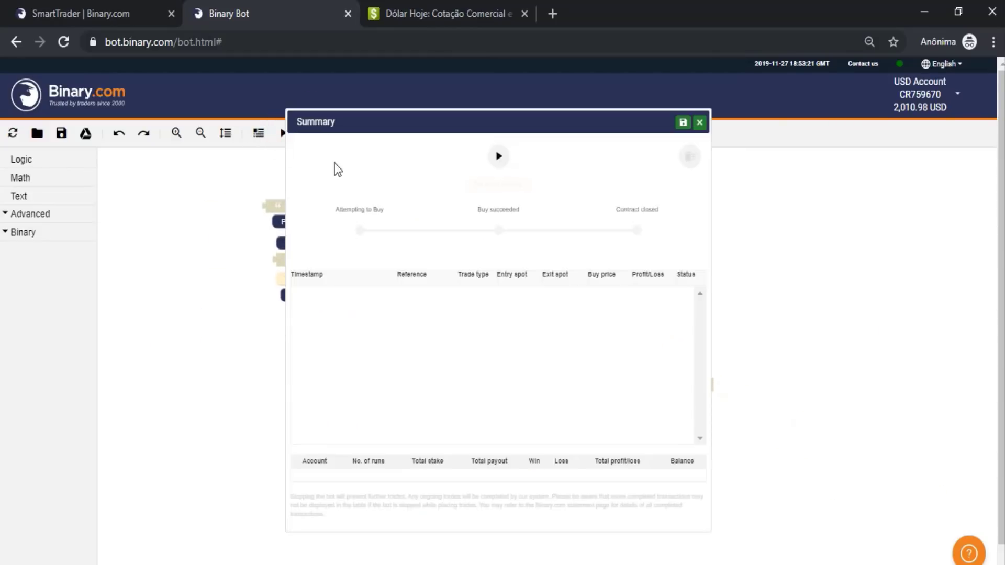
left_click_drag(573, 137, 762, 139)
left_click_drag(419, 325, 455, 343)
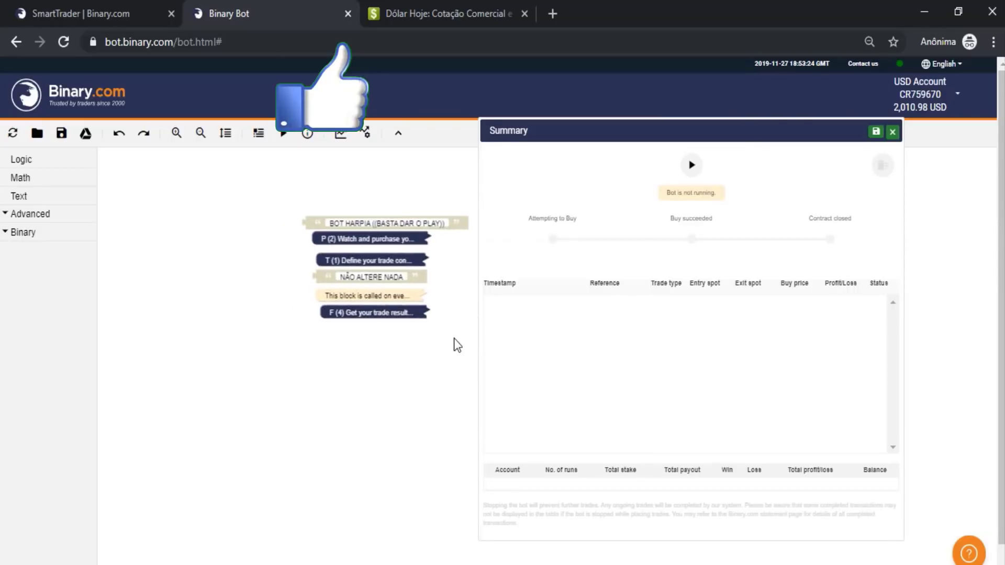
left_click(691, 166)
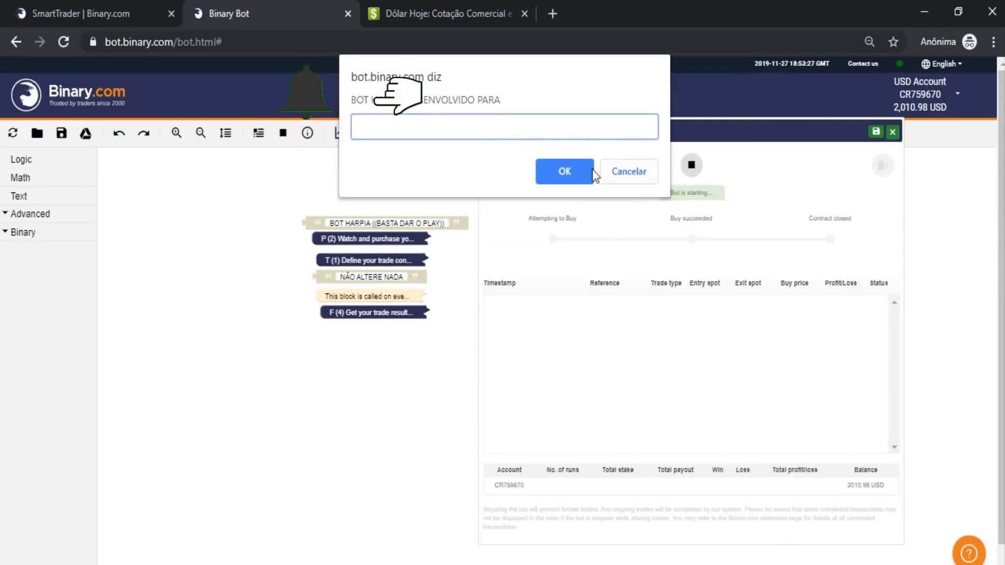
left_click(575, 177)
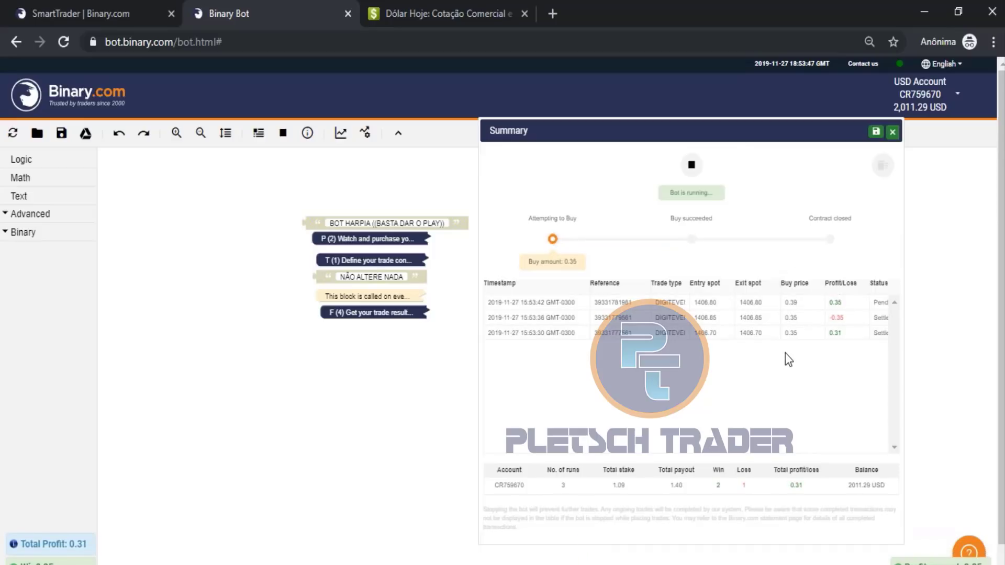
- Examine the buy price and profit/loss of the trades in the running bot's Summary
left_click(813, 338)
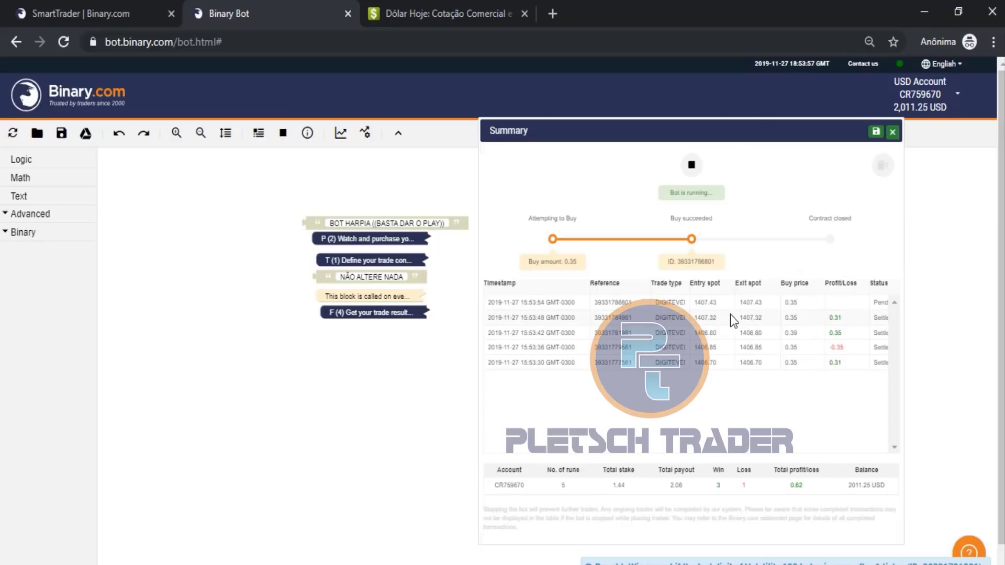
left_click(829, 348)
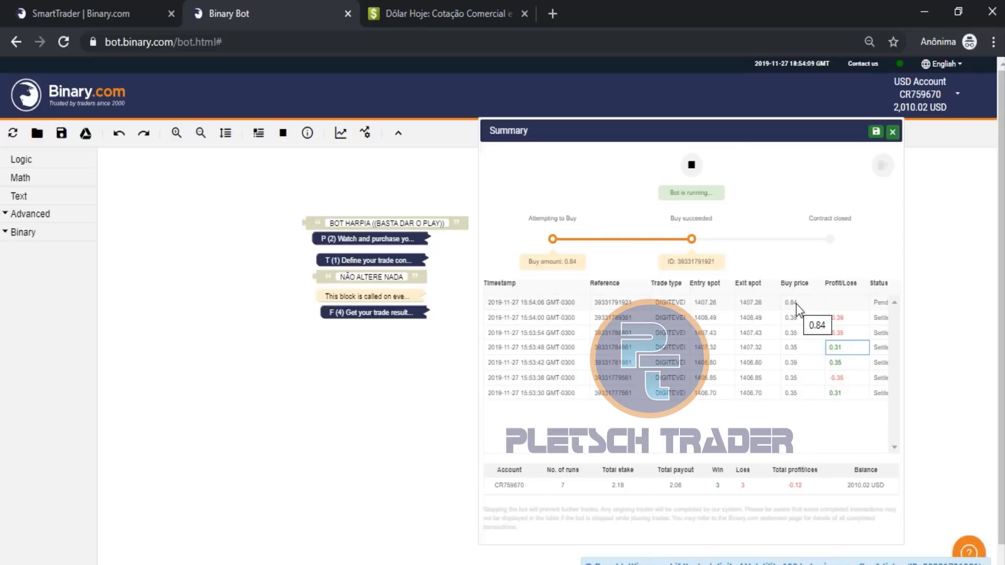
left_click(840, 320)
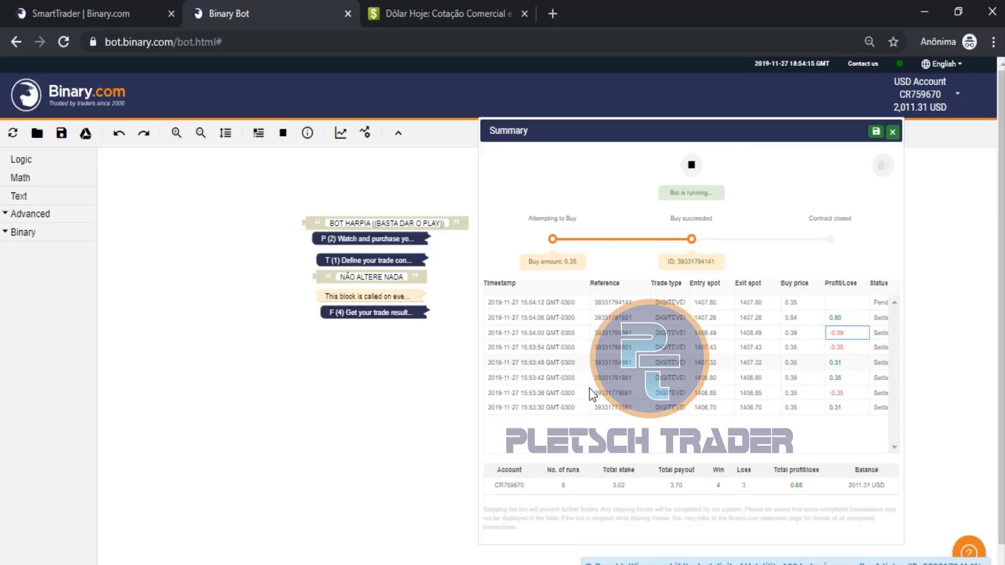
- Set the page zoom to 80% and arrange the Summary window and bot blocks side by side
left_click(992, 42)
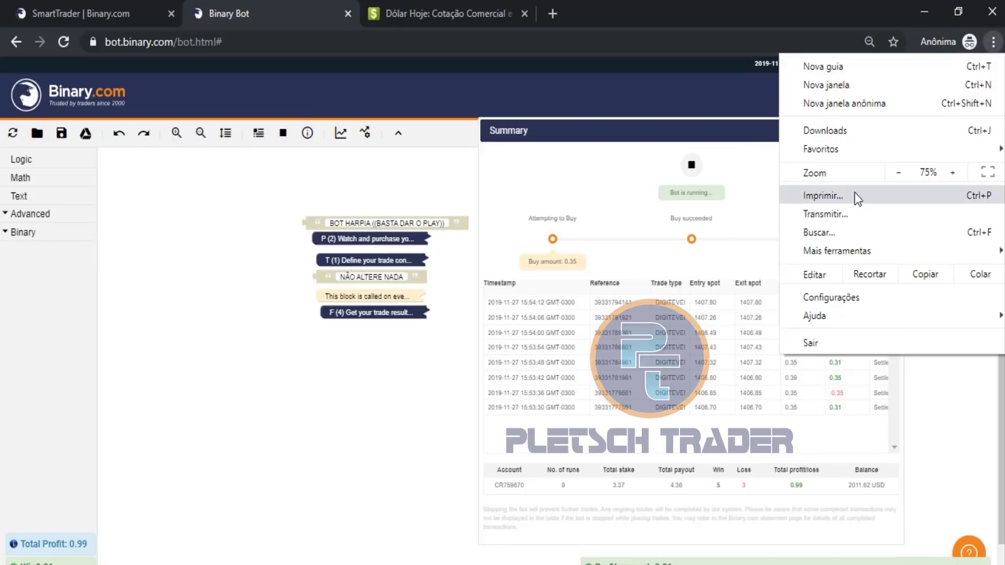
left_click(952, 173)
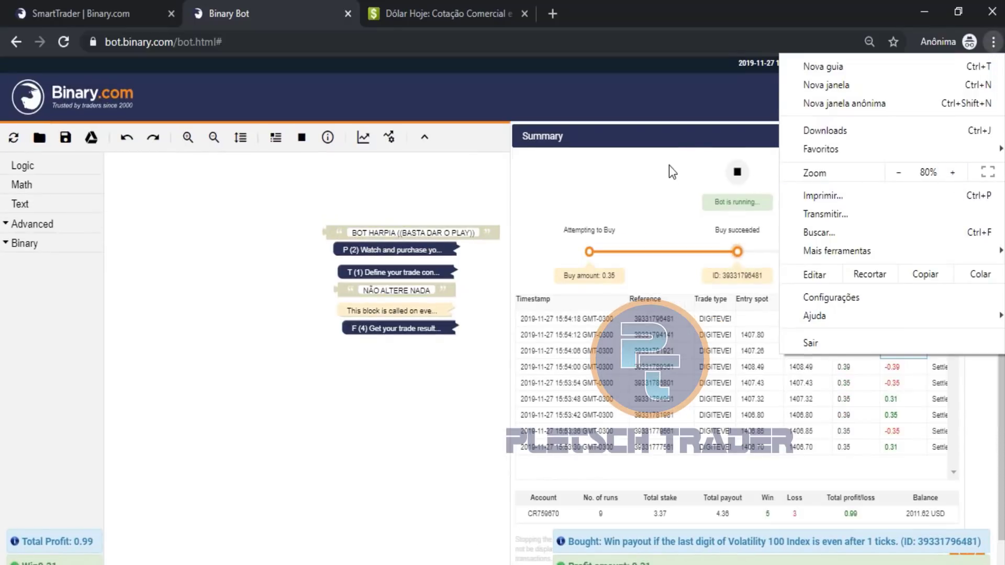
left_click(661, 113)
left_click_drag(792, 136, 705, 103)
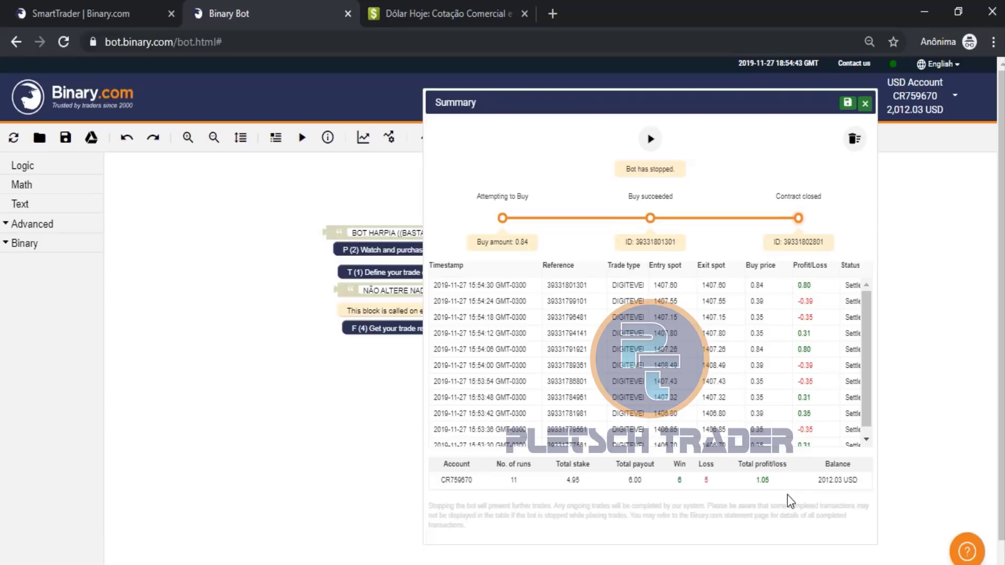
left_click_drag(285, 387, 183, 381)
mouse_move(698, 109)
left_mouse_down()
mouse_move(715, 135)
mouse_move(709, 99)
mouse_move(706, 109)
left_mouse_up()
left_click_drag(413, 320, 443, 326)
left_click_drag(636, 105, 621, 113)
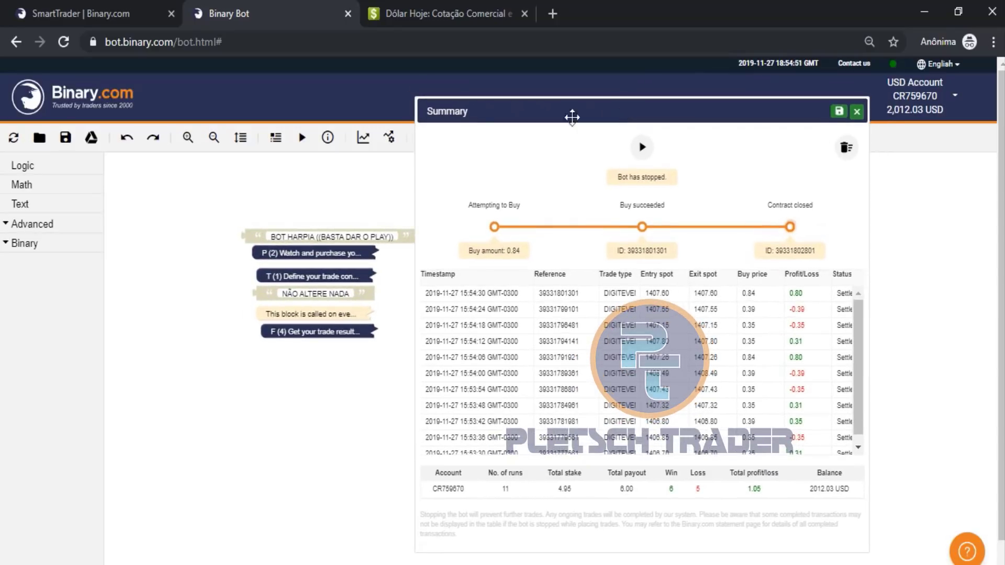
- Load the BOT PANTERA 3.0 file from the computer into the workspace
left_click(40, 137)
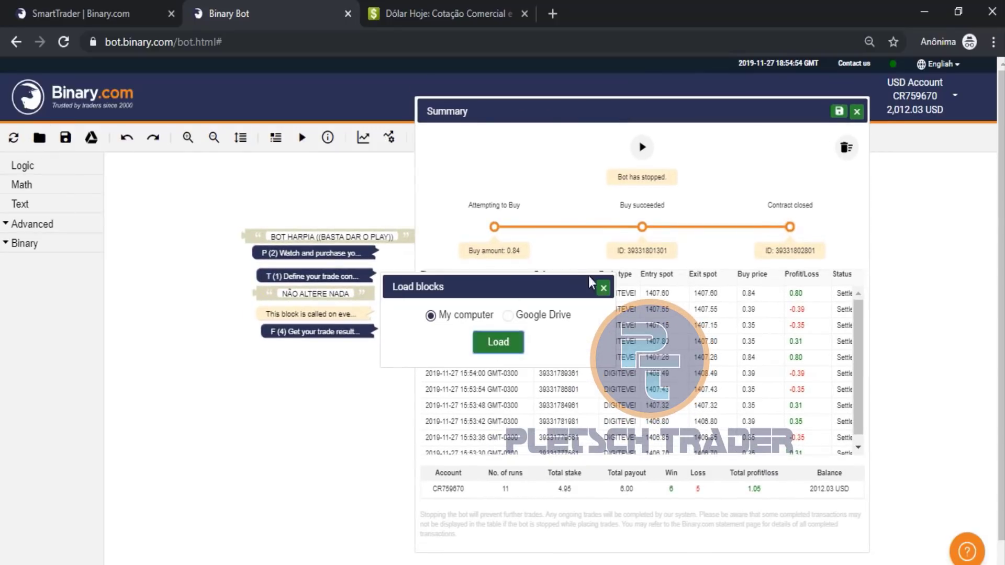
left_click(496, 343)
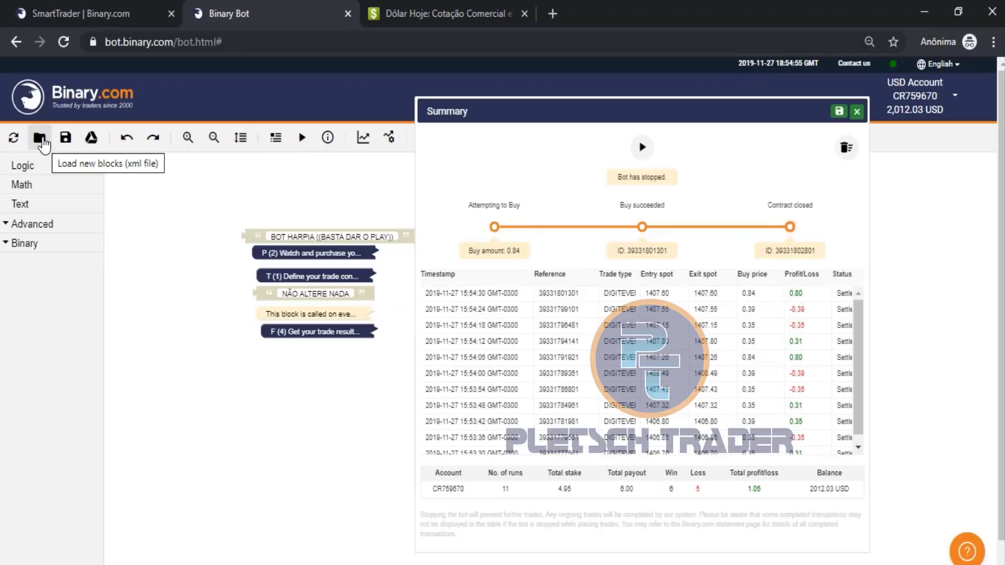
left_click(41, 139)
left_click(499, 343)
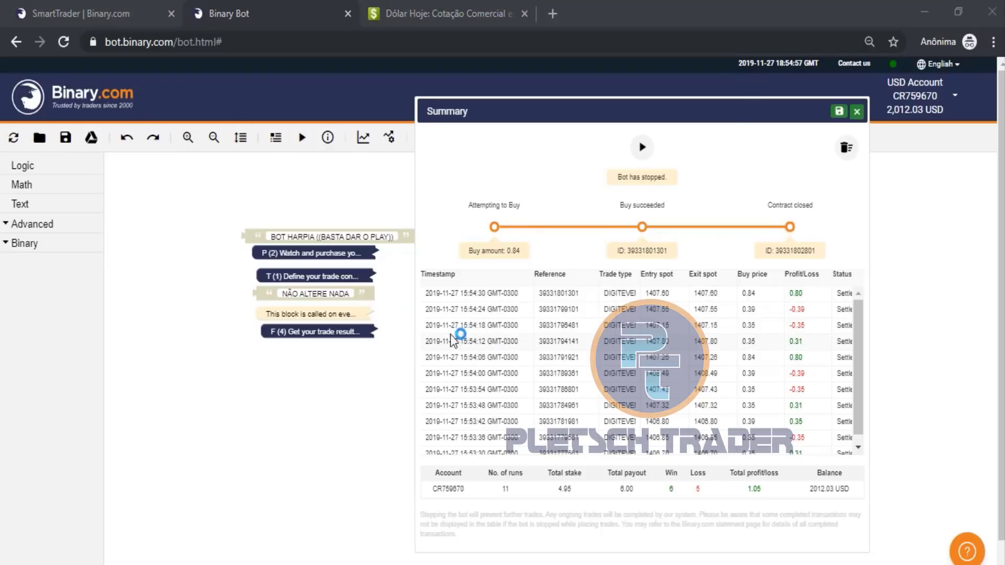
left_click(519, 196)
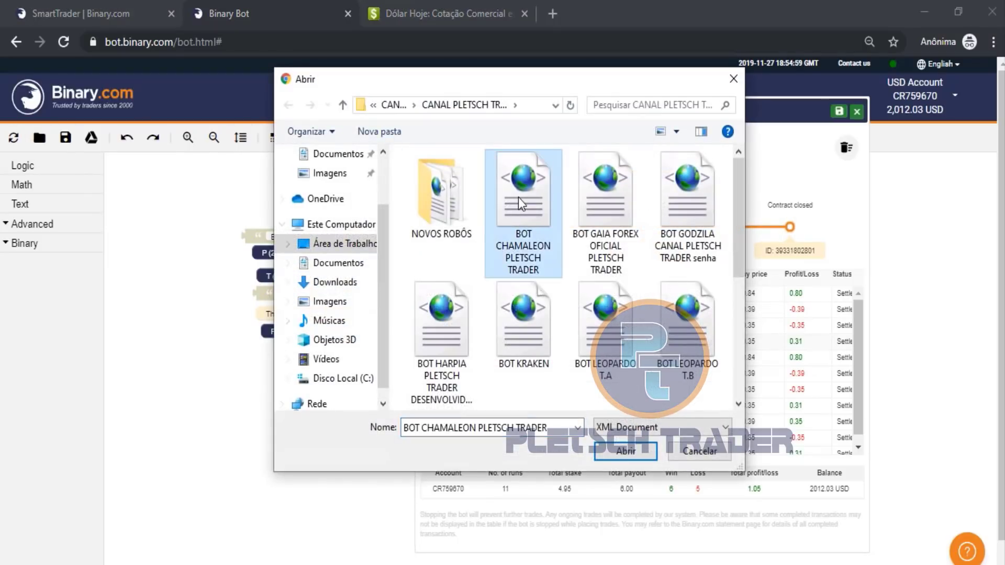
left_click(677, 225)
left_click(439, 338)
scroll(671, 291, "down", 1)
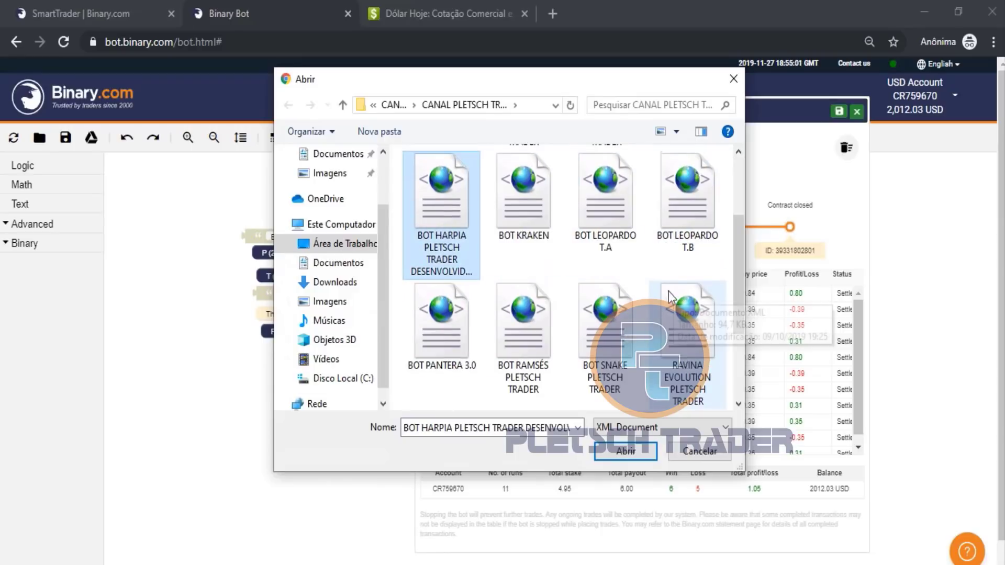
left_click(444, 319)
double_click(444, 319)
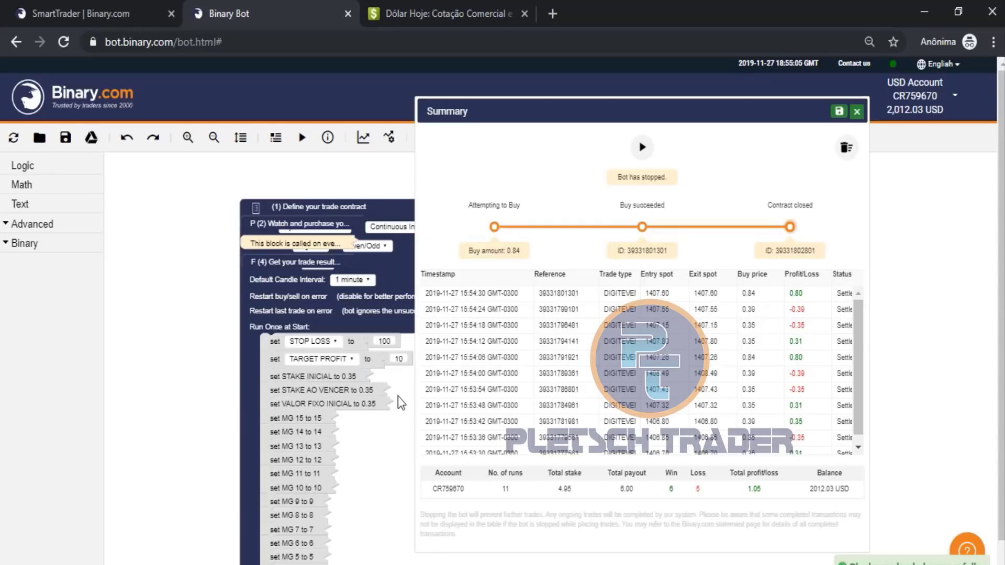
- Set the Pantera bot's TARGET PROFIT to 99999 and its STOP LOSS to 9999999
left_click(385, 341)
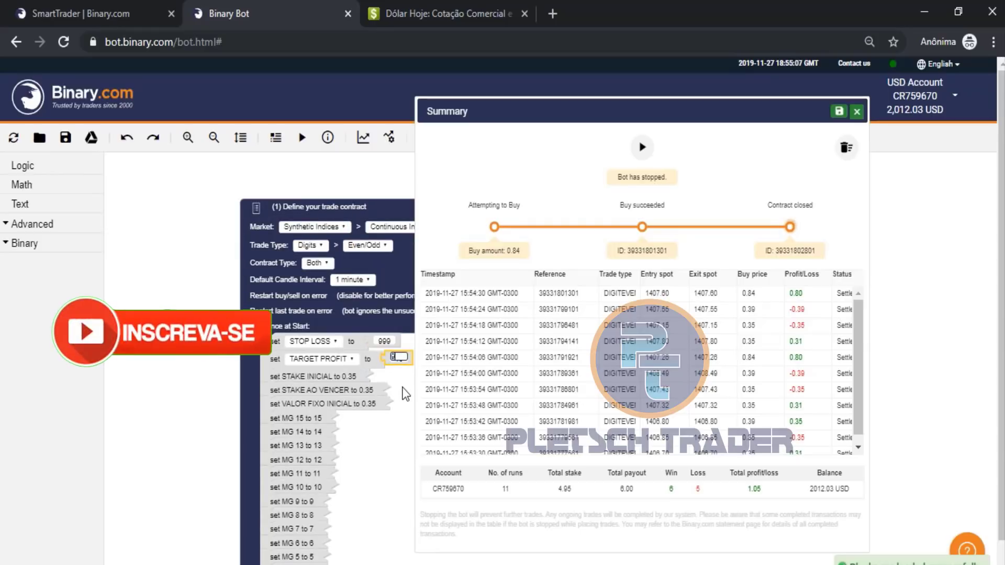
left_click(393, 339)
type("9999999")
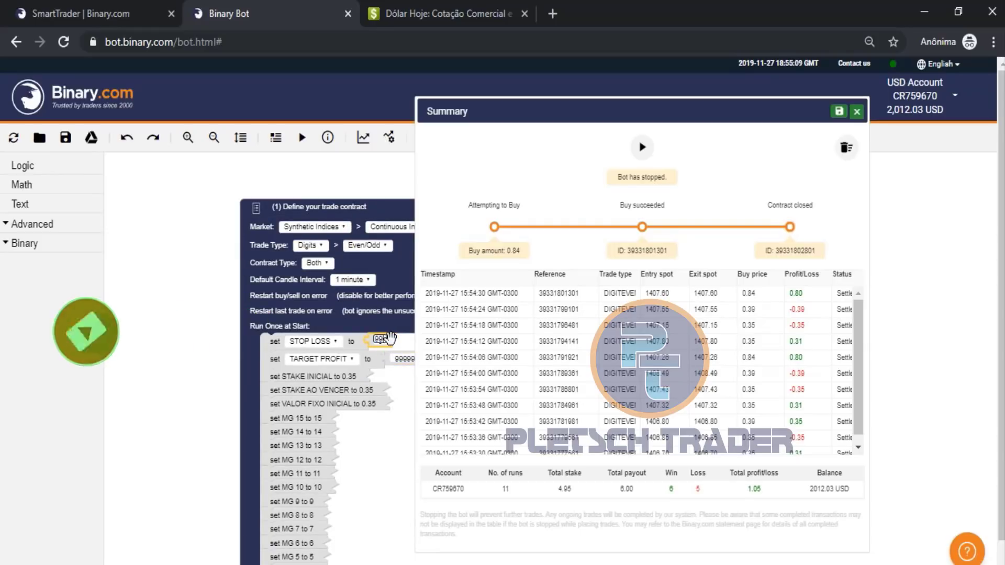
left_click(400, 416)
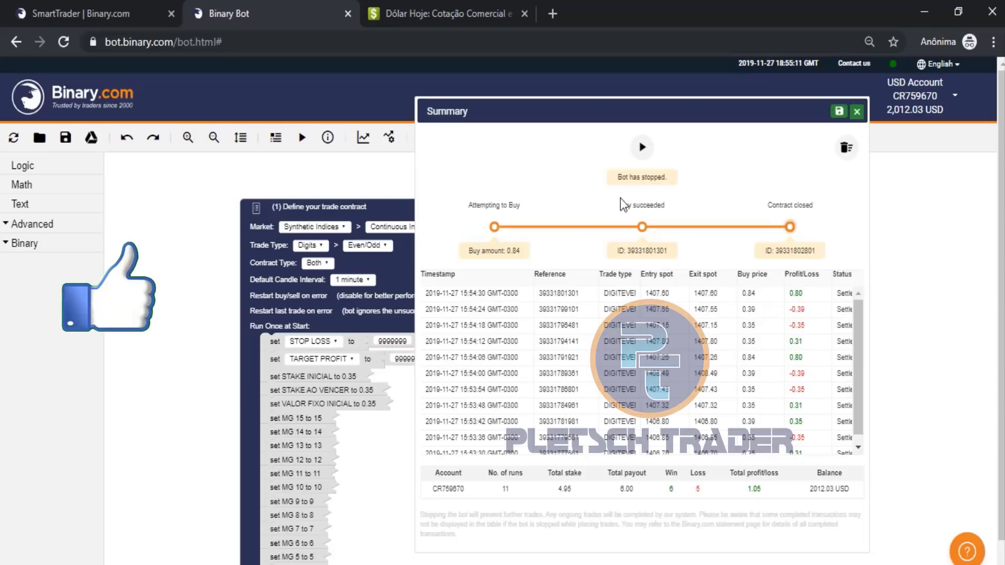
- Run the Pantera bot on the USD account for several trades and stop it
left_click(642, 147)
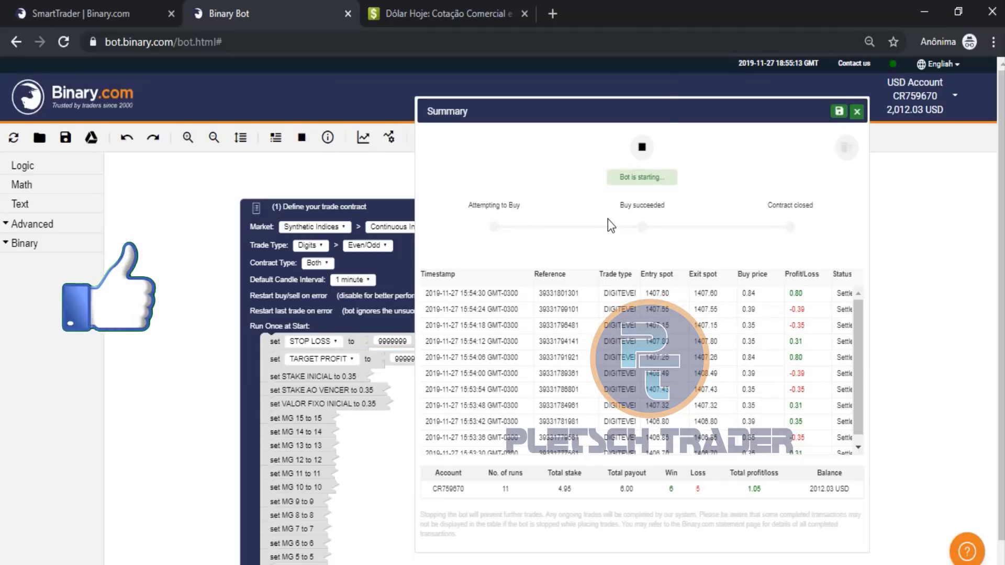
left_click(587, 184)
left_click(634, 182)
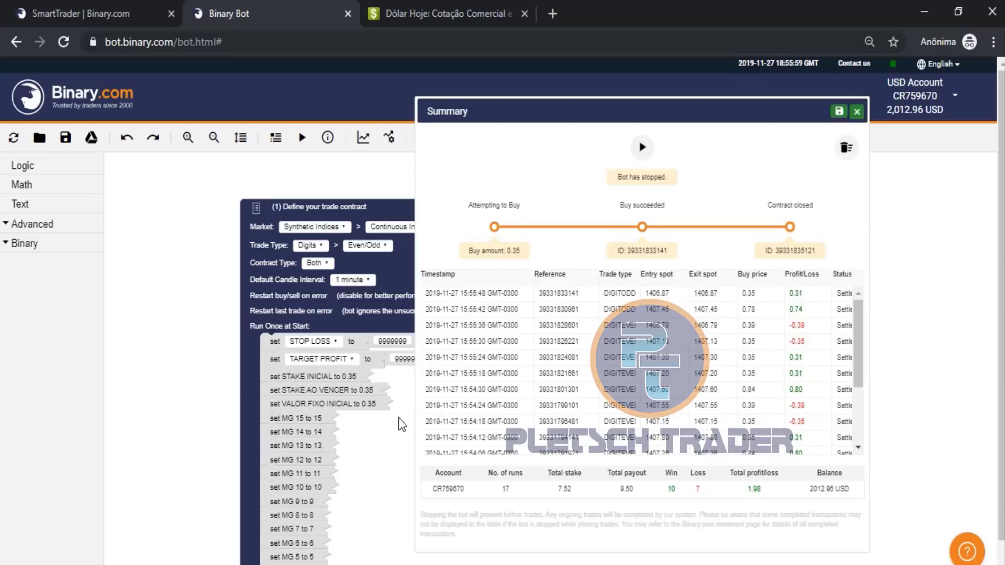
- Examine the buy price and profit/loss of the Pantera bot's latest trades in the Summary, following its losses and recovery stake
left_click_drag(391, 442, 333, 415)
left_click(748, 343)
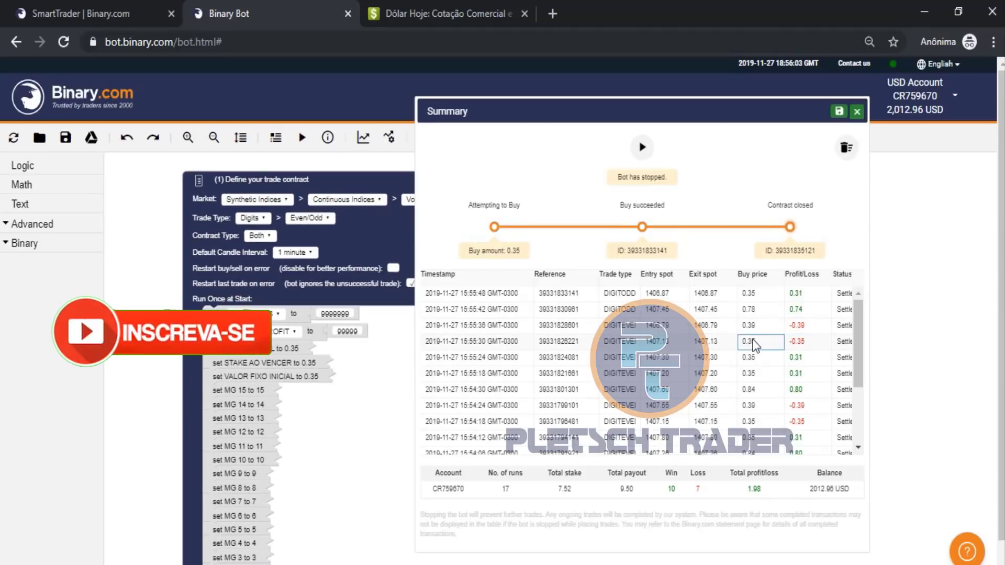
left_click(798, 343)
left_click(749, 328)
left_click(795, 327)
left_click(796, 343)
left_click(752, 309)
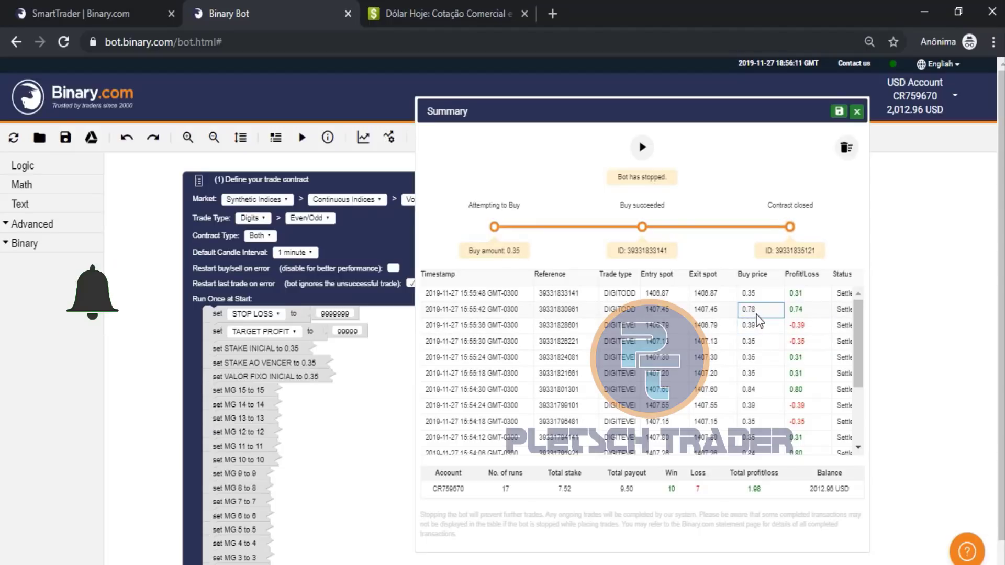
left_click(795, 326)
left_click(796, 342)
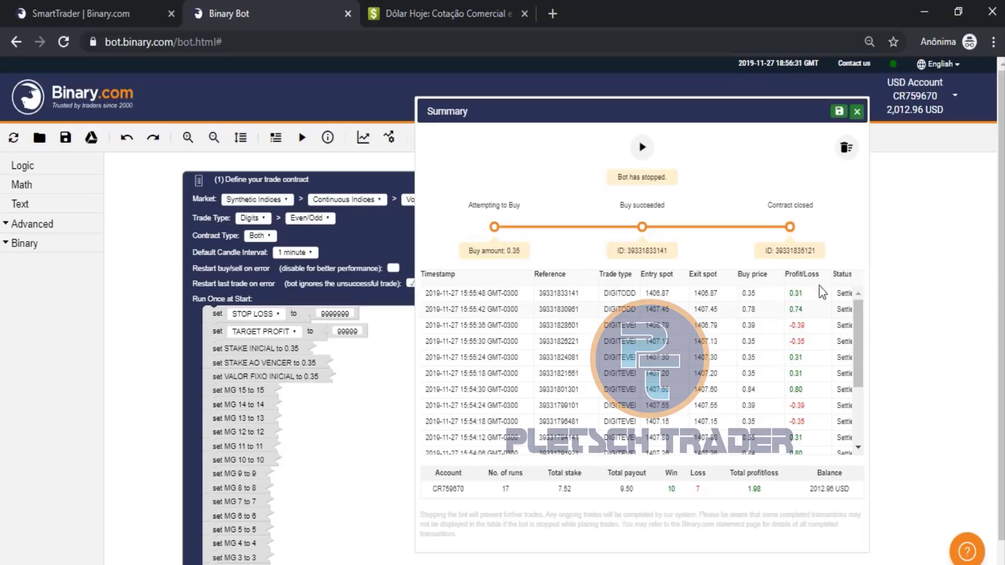
- Load the BOT SNAKE PLETSCH TRADER file from the computer into the workspace
left_click(39, 138)
left_click(492, 342)
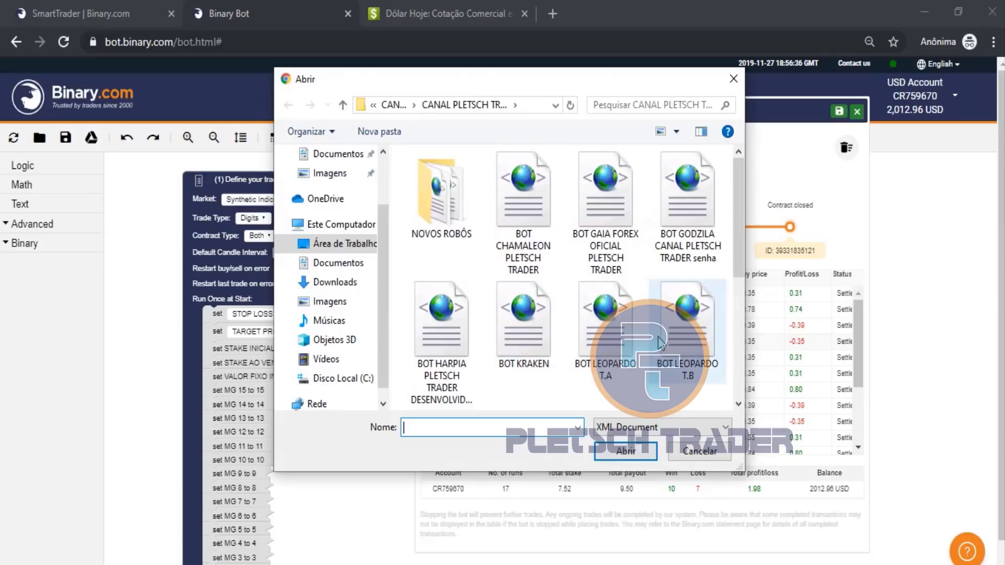
left_click(452, 347)
left_click(521, 322)
left_click(595, 315)
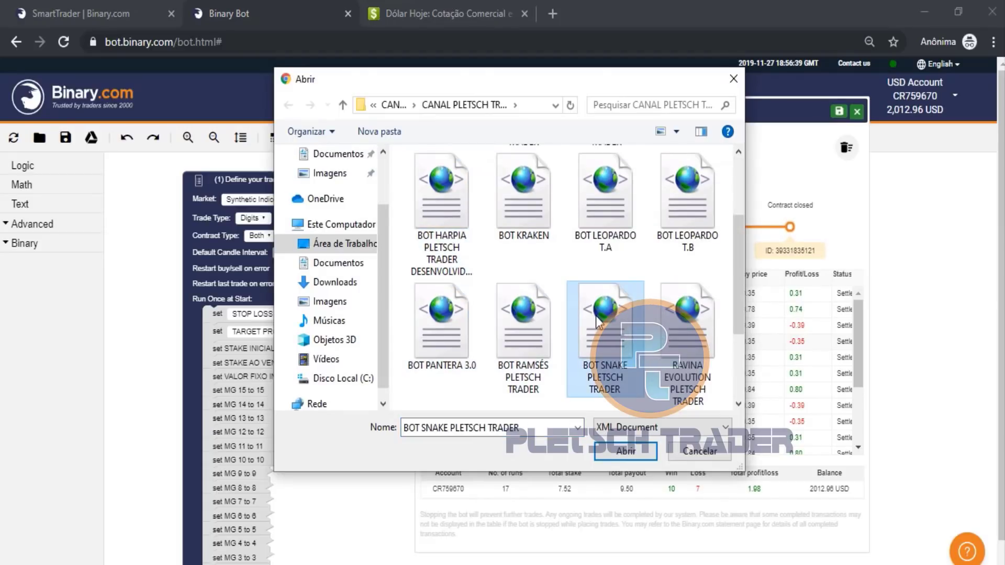
double_click(595, 315)
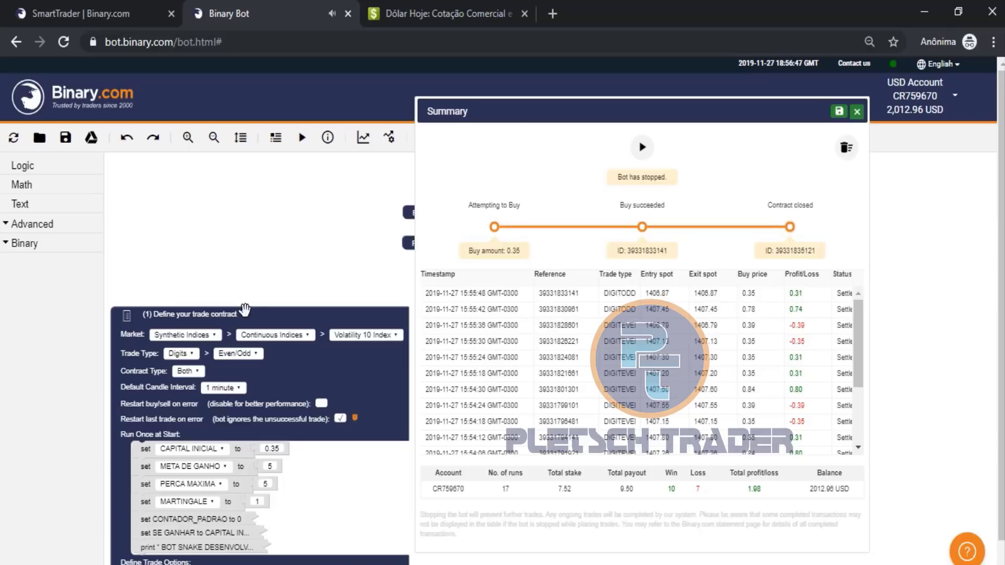
left_click_drag(254, 309, 287, 209)
left_click(293, 323)
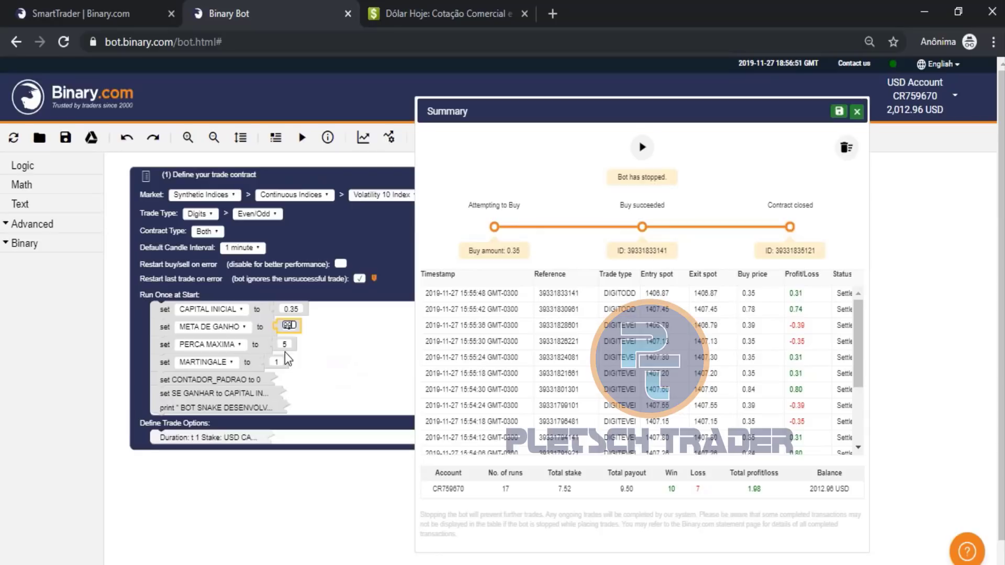
type("99999999")
key("Tab")
left_click(328, 357)
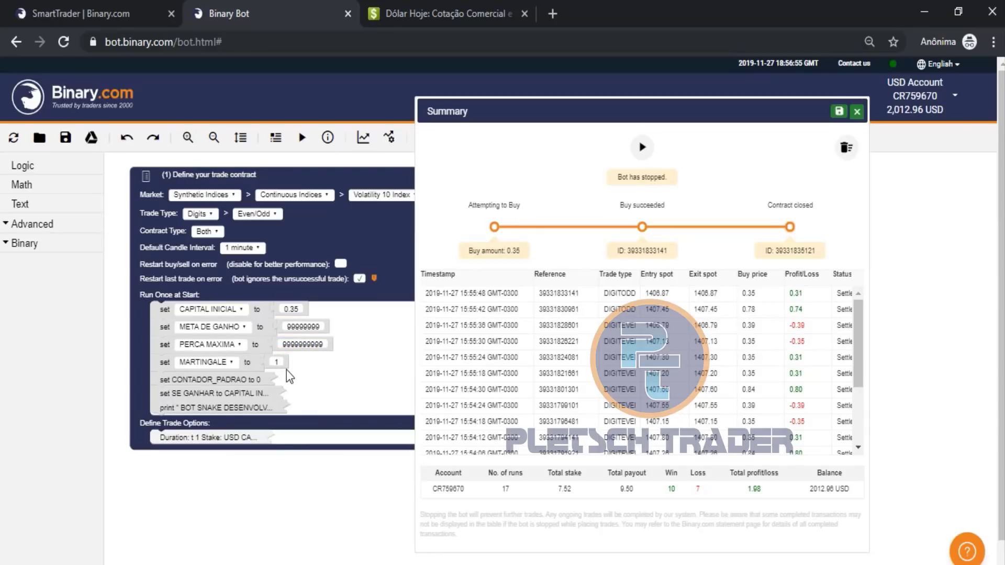
left_click_drag(287, 369, 297, 383)
left_click_drag(381, 184, 352, 167)
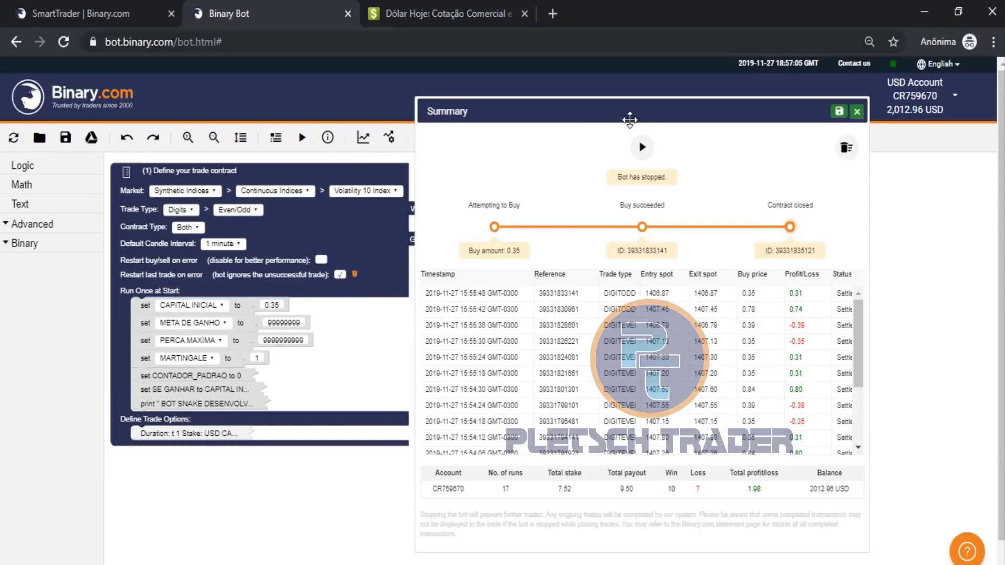
- Run the Snake bot on the USD account, checking its trades' buy price and profit/loss, and stop it
left_click(640, 147)
left_click(635, 130)
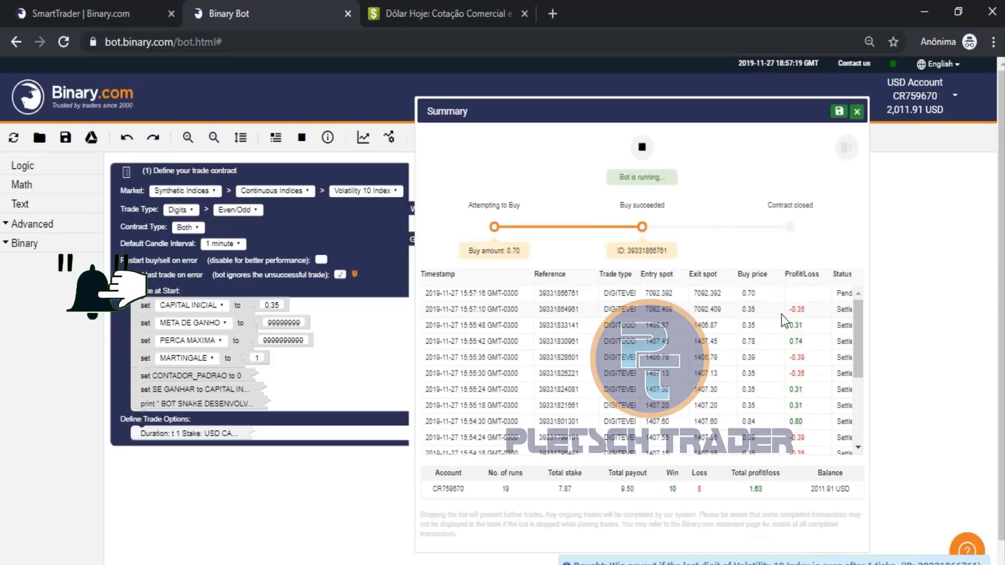
left_click(803, 308)
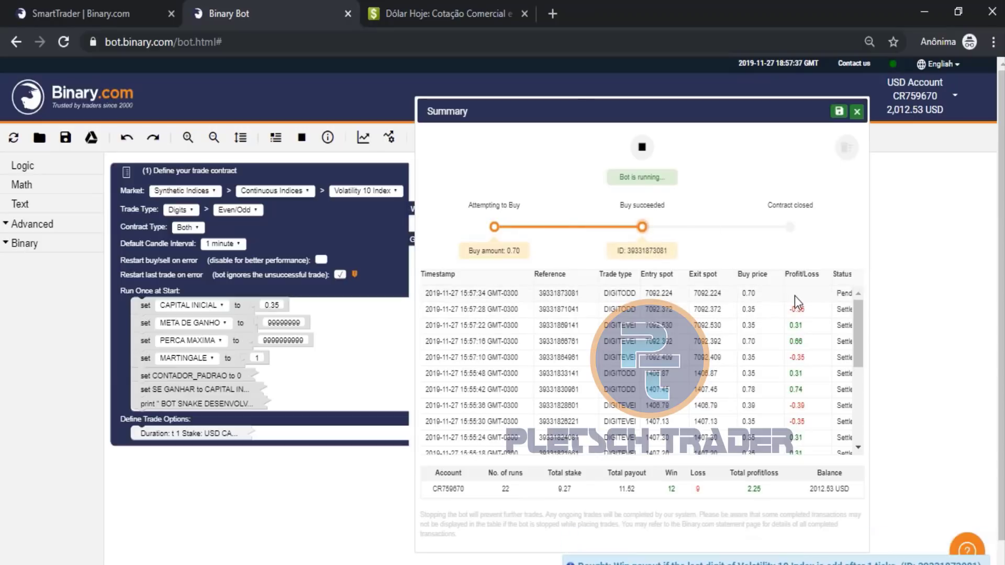
left_click(751, 291)
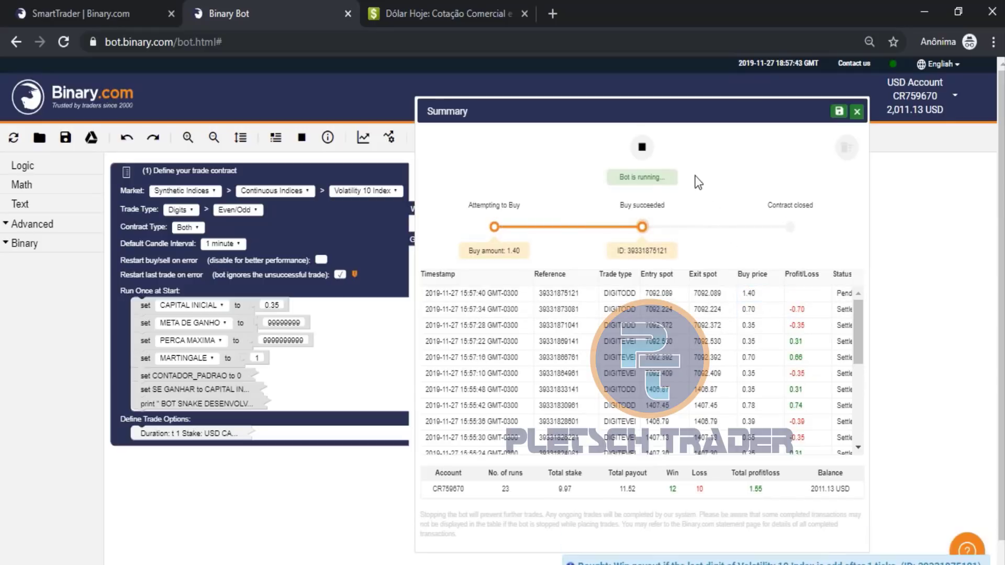
left_click(644, 150)
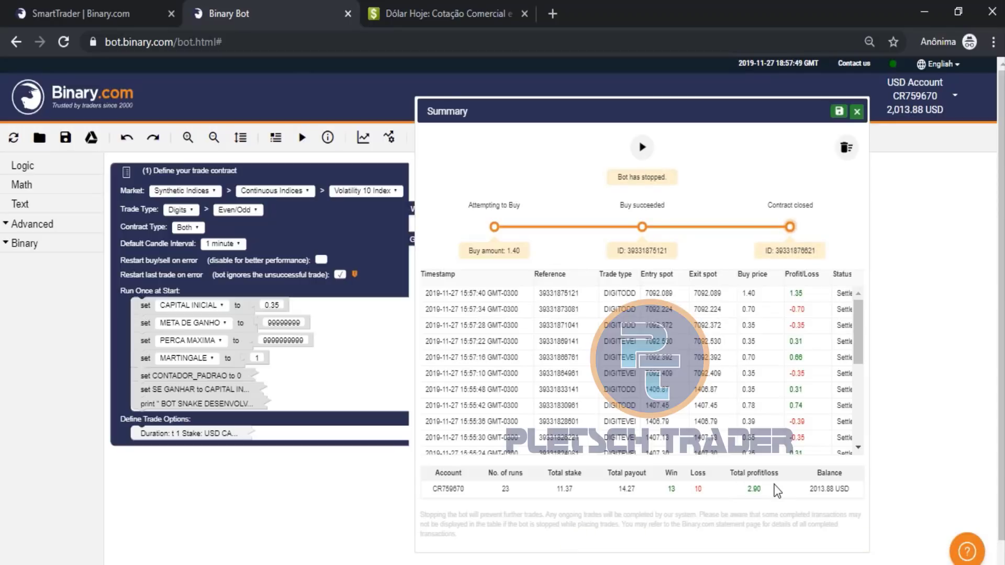
left_click_drag(307, 373, 327, 380)
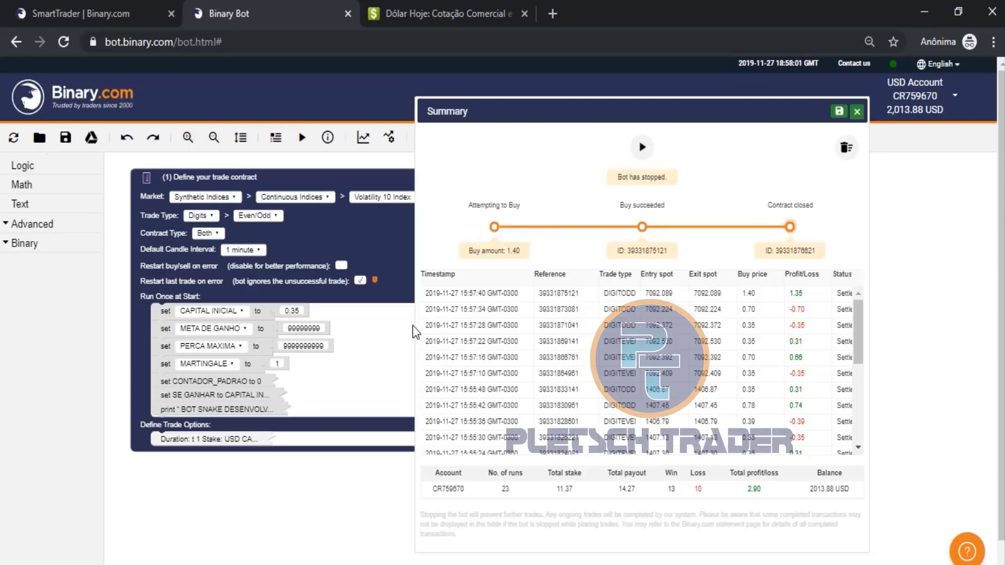
- Load the RAVINA EVOLUTION PLETSCH TRADER file from the computer into the workspace
left_click(40, 137)
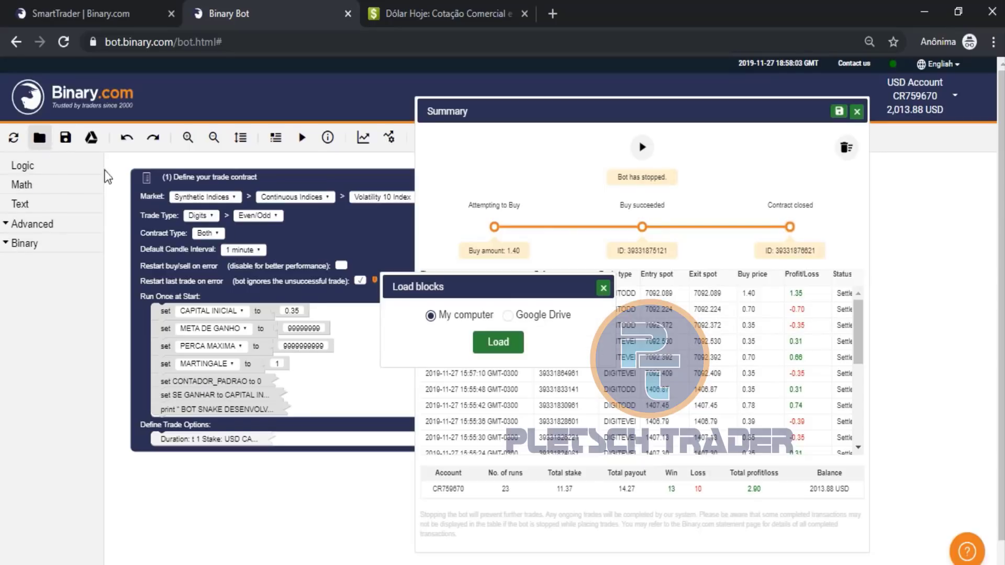
left_click(487, 343)
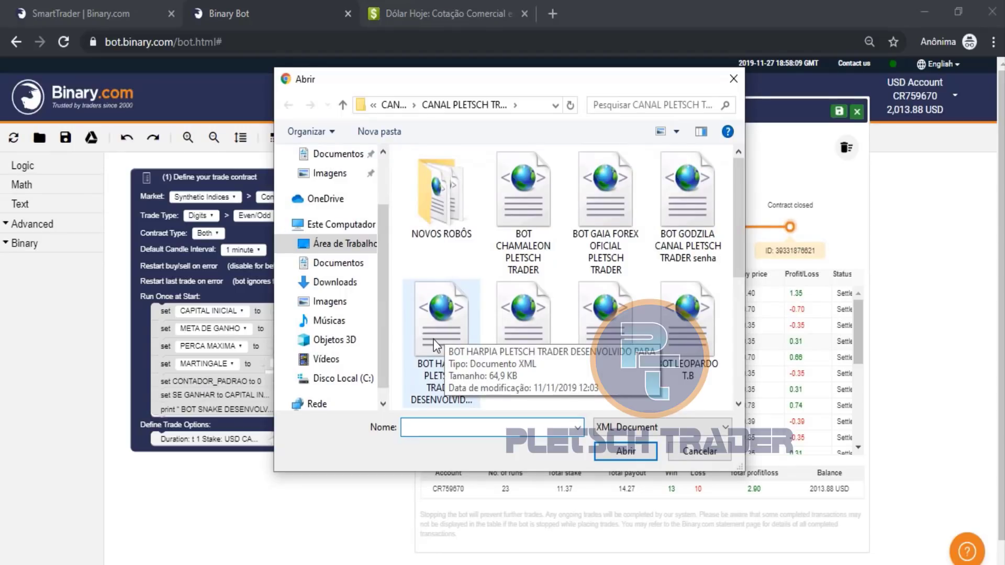
scroll(572, 315, "down", 2)
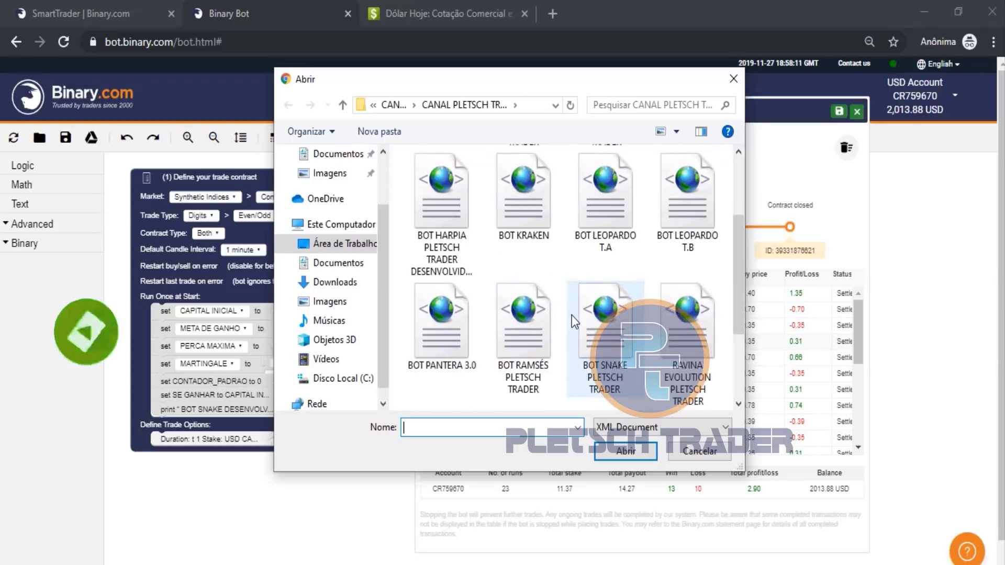
scroll(571, 315, "down", 2)
left_click(704, 222)
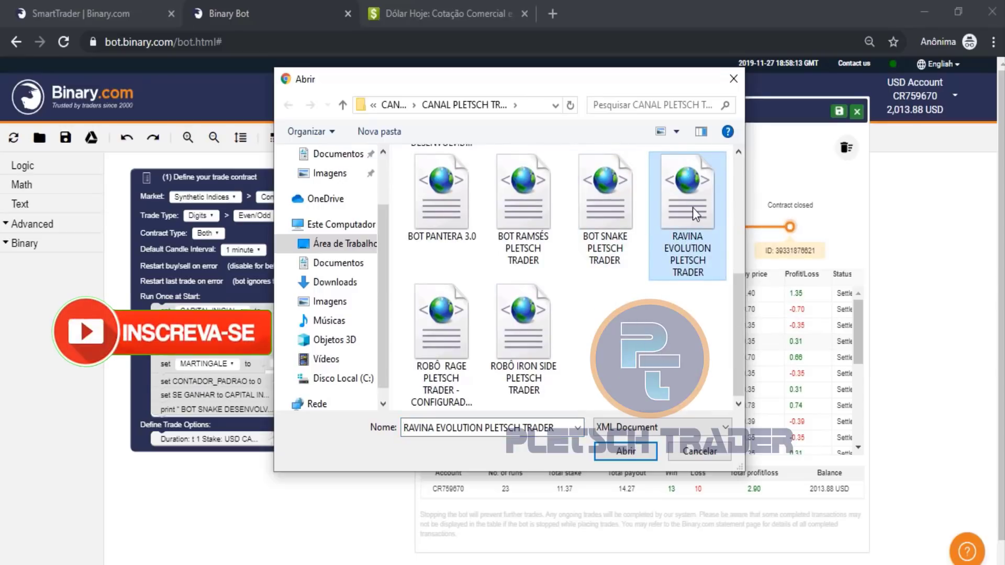
double_click(692, 208)
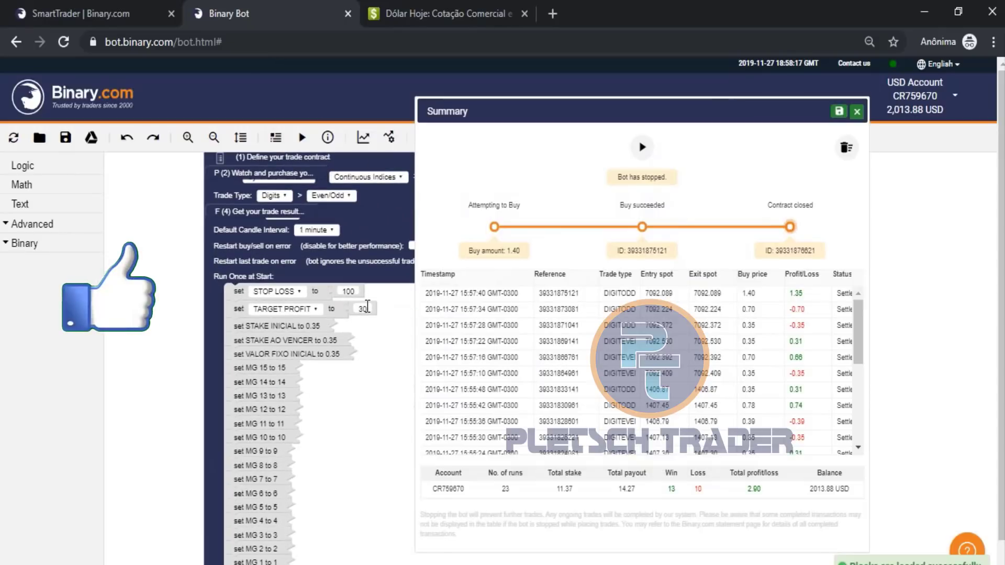
left_click(367, 307)
type("9999999999")
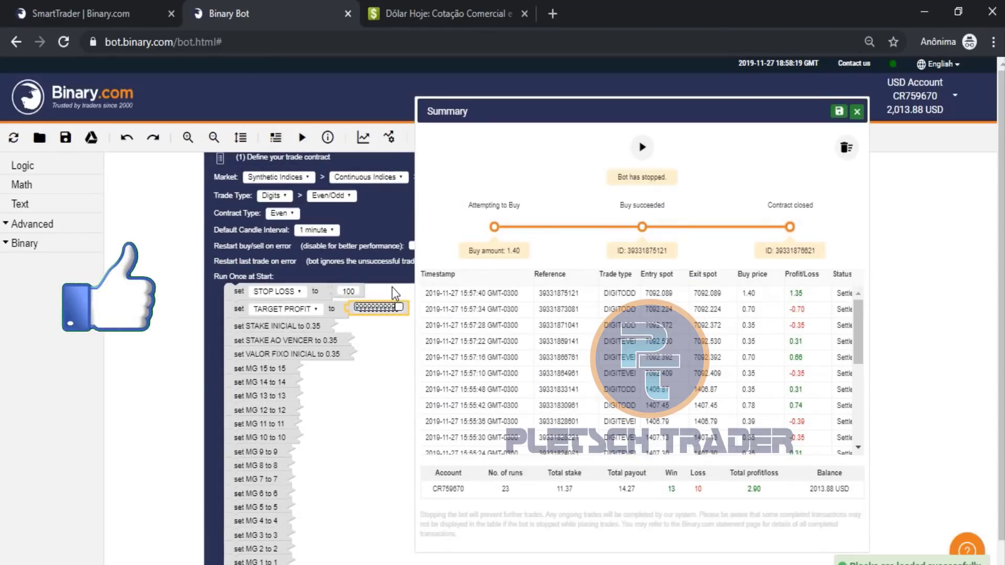
left_click(351, 291)
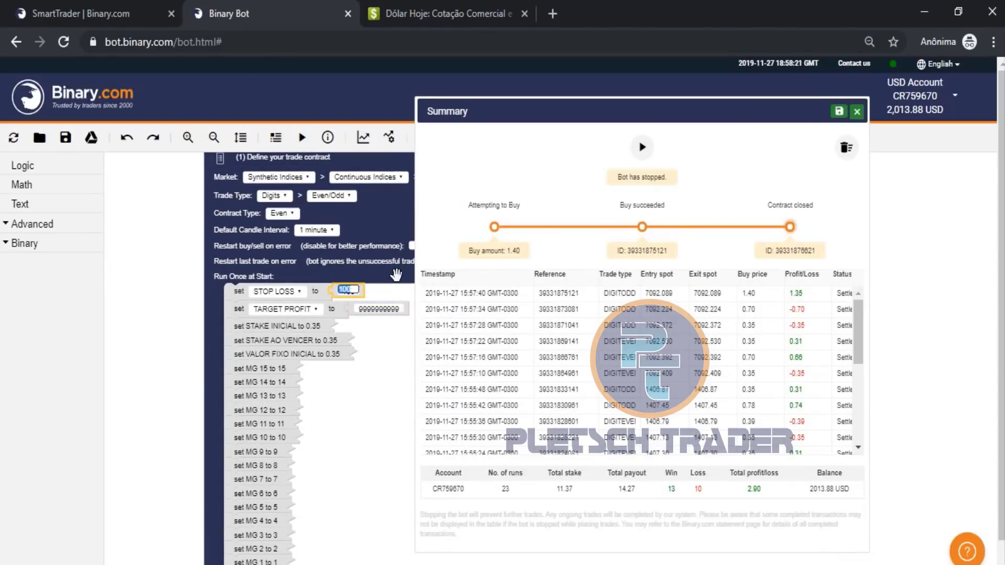
type("999999999")
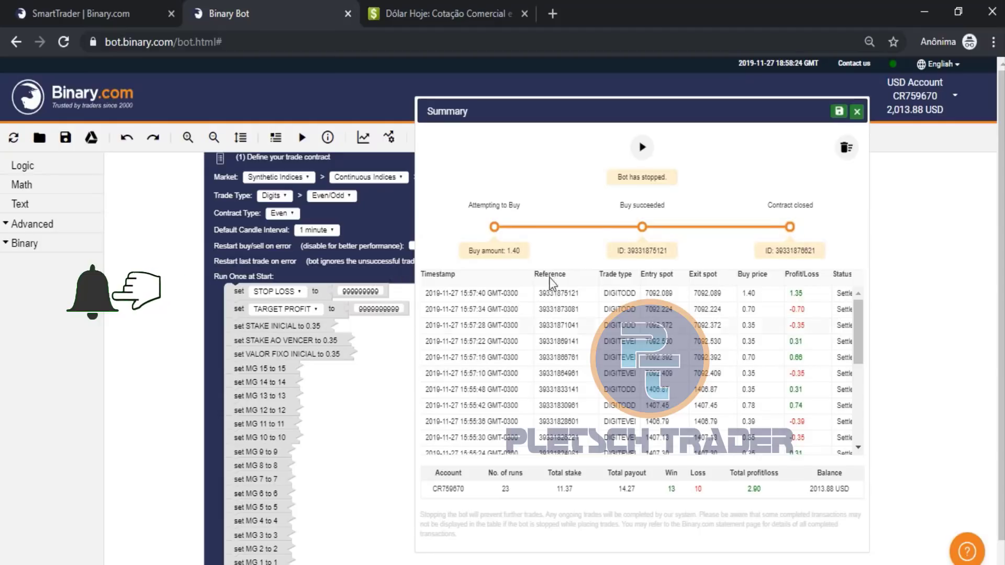
left_click(641, 147)
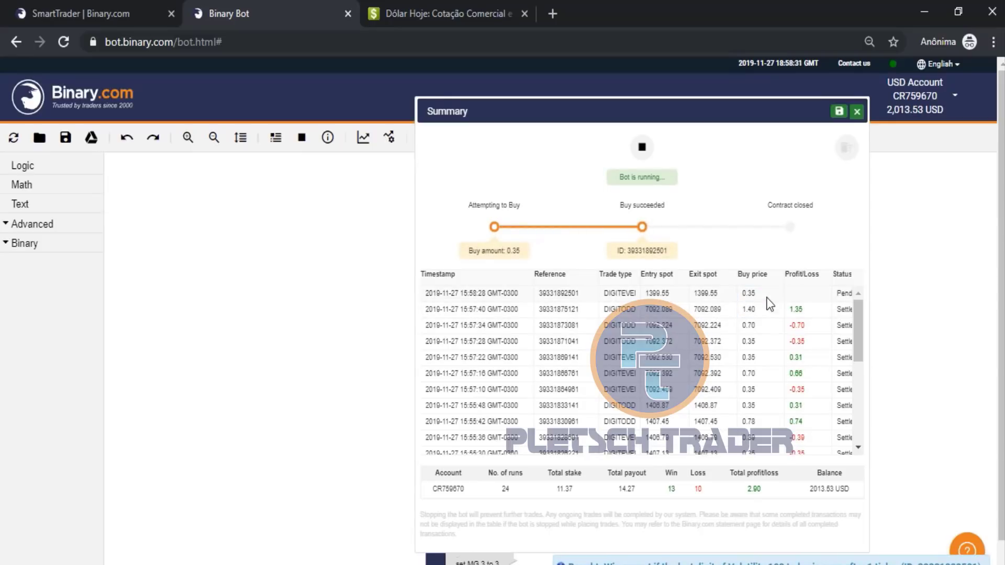
- Examine the entry spot, buy price and profit/loss of the running Ravina bot's trades, and stop the bot
left_click(803, 298)
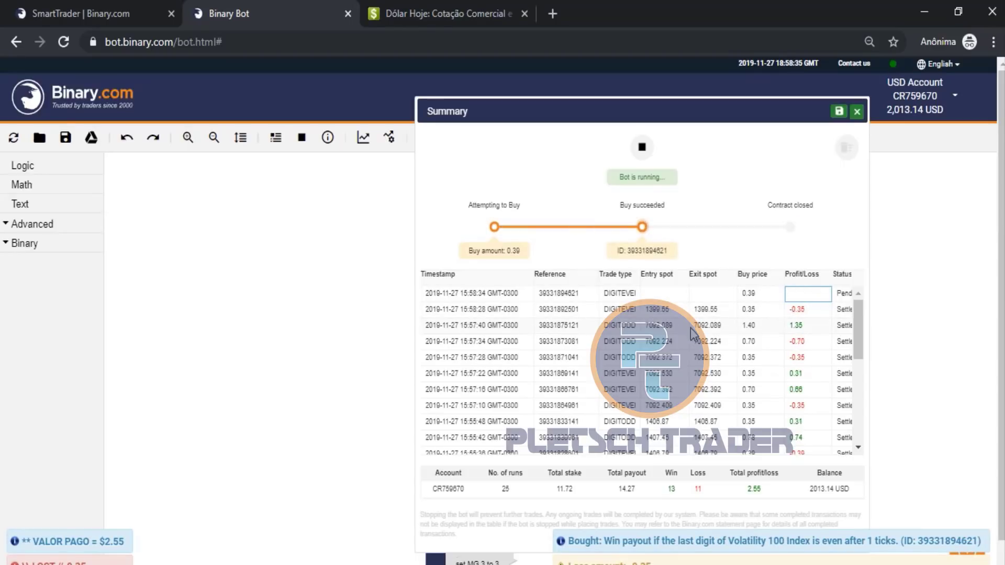
left_click(674, 298)
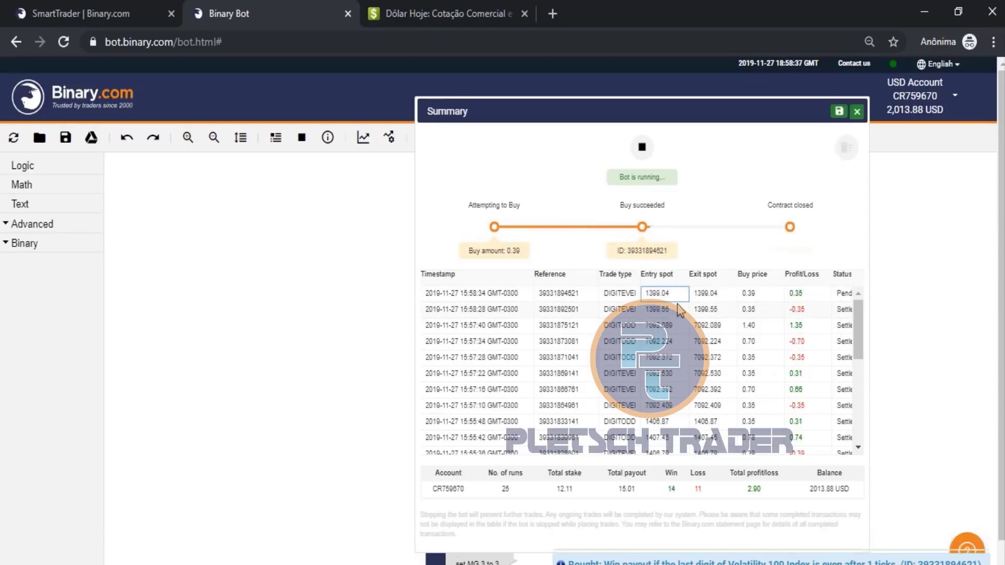
left_click(786, 295)
left_click(751, 298)
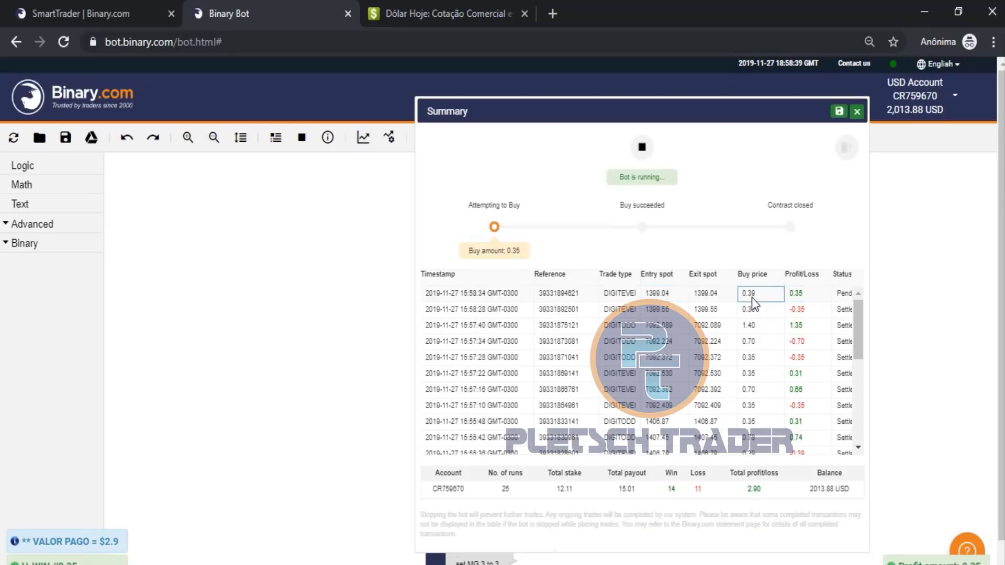
left_click(797, 312)
left_click(799, 330)
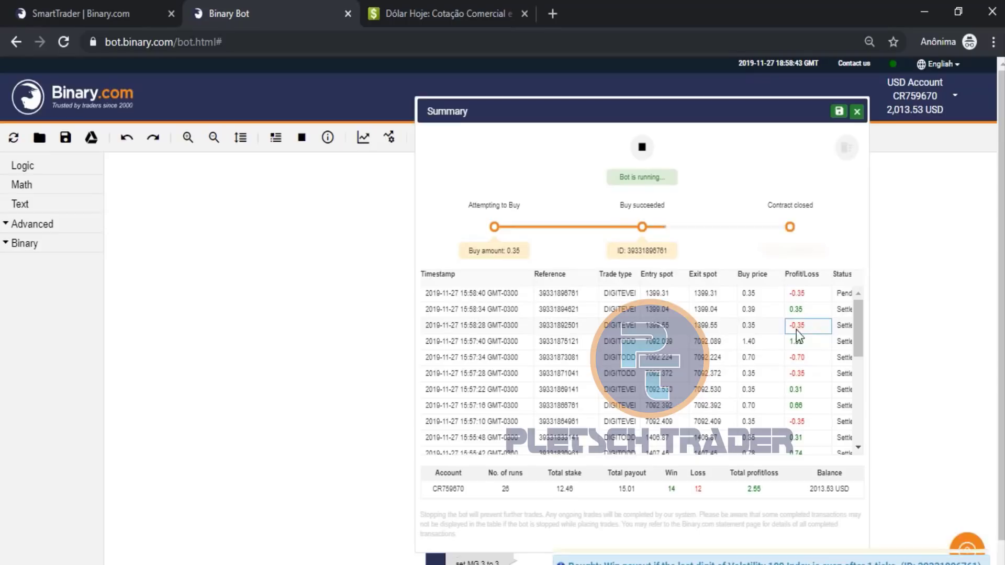
left_click(877, 298)
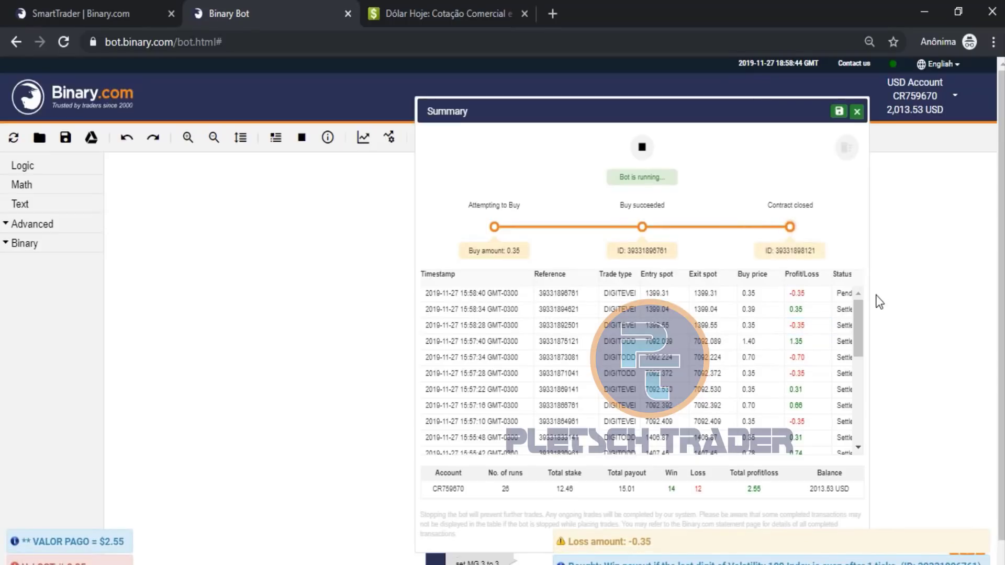
left_click(829, 321)
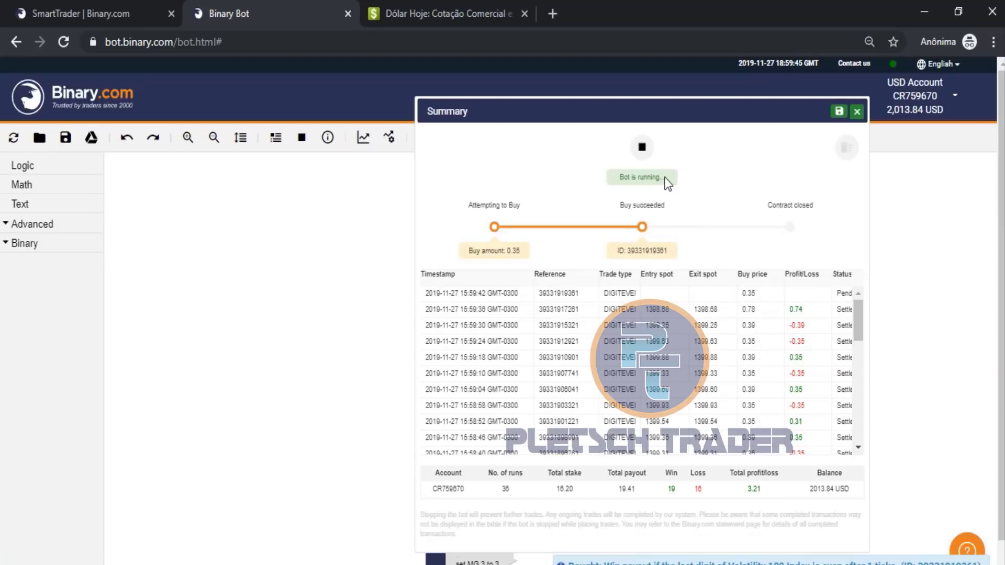
left_click(641, 148)
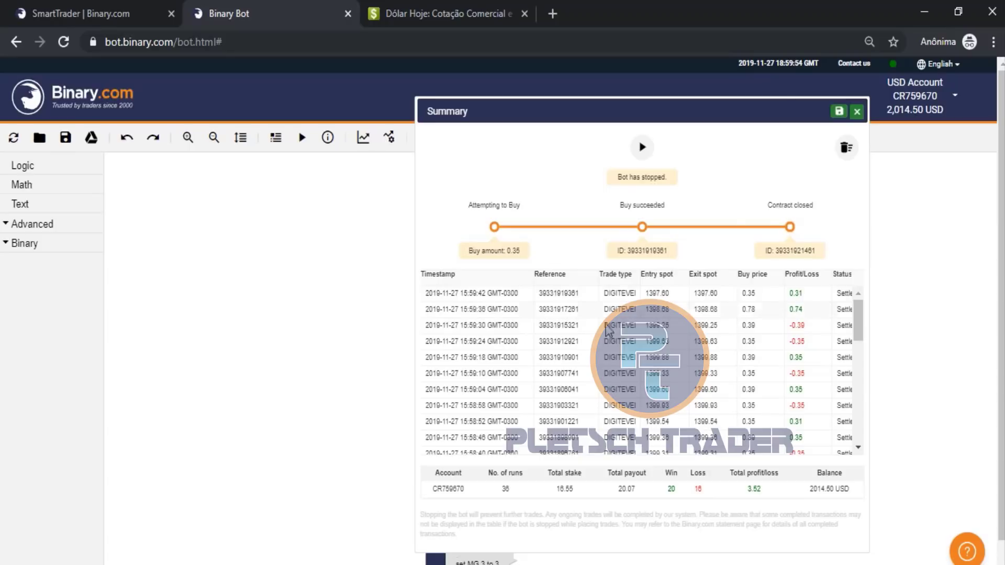
- Load the ROBÔ IRON SIDE PLETSCH TRADER file from the computer into the workspace
left_click(42, 142)
left_click(558, 340)
scroll(509, 296, "down", 2)
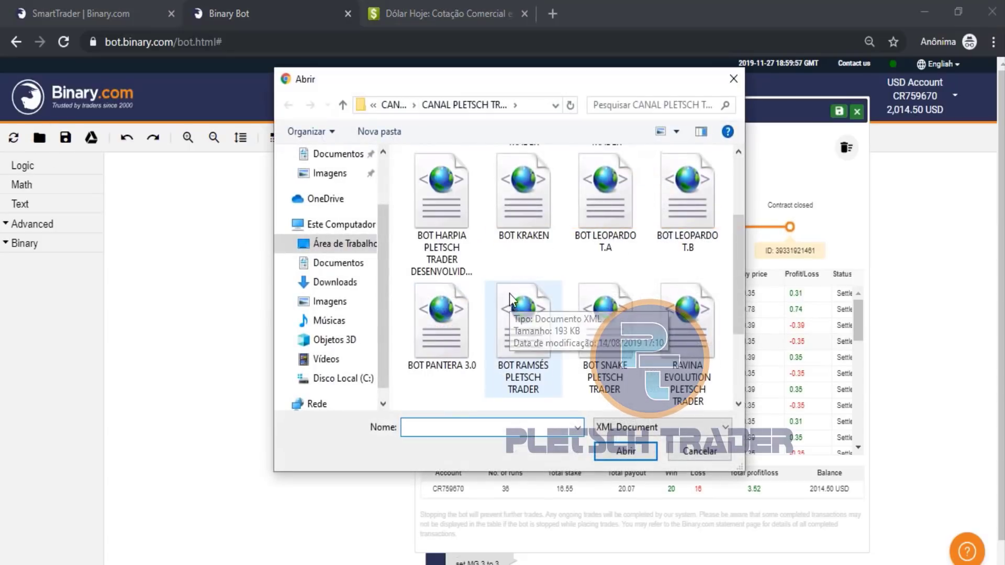
left_click(699, 309)
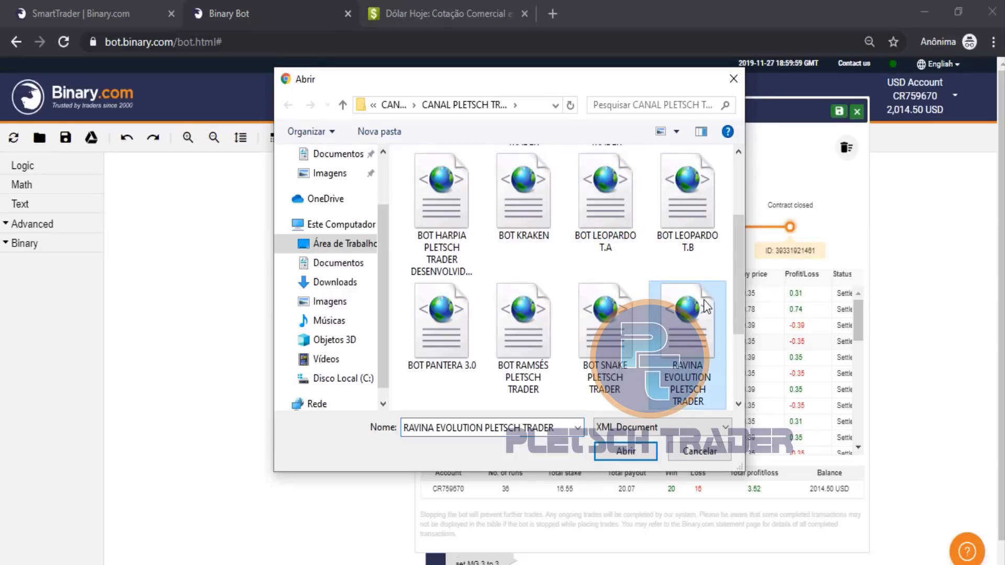
scroll(699, 309, "down", 2)
double_click(532, 330)
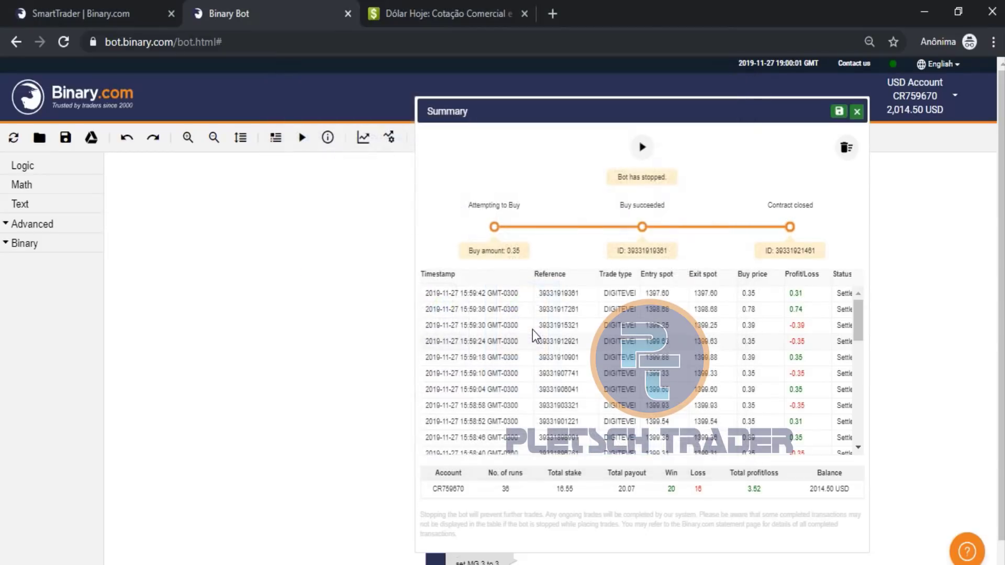
- Set the Iron Side bot's TARGET PROFIT to 99999999
left_click(291, 353)
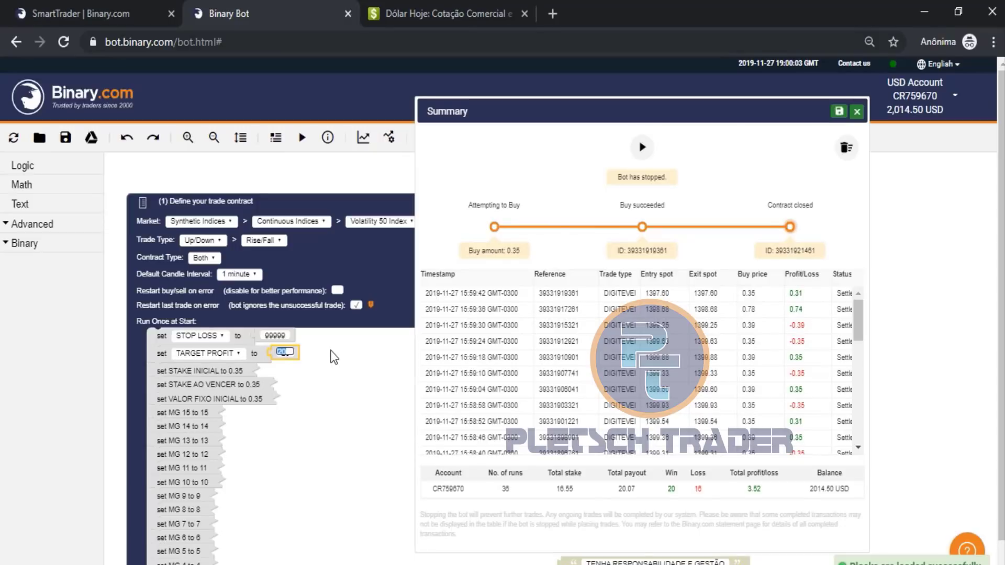
type("99999999")
left_click(362, 422)
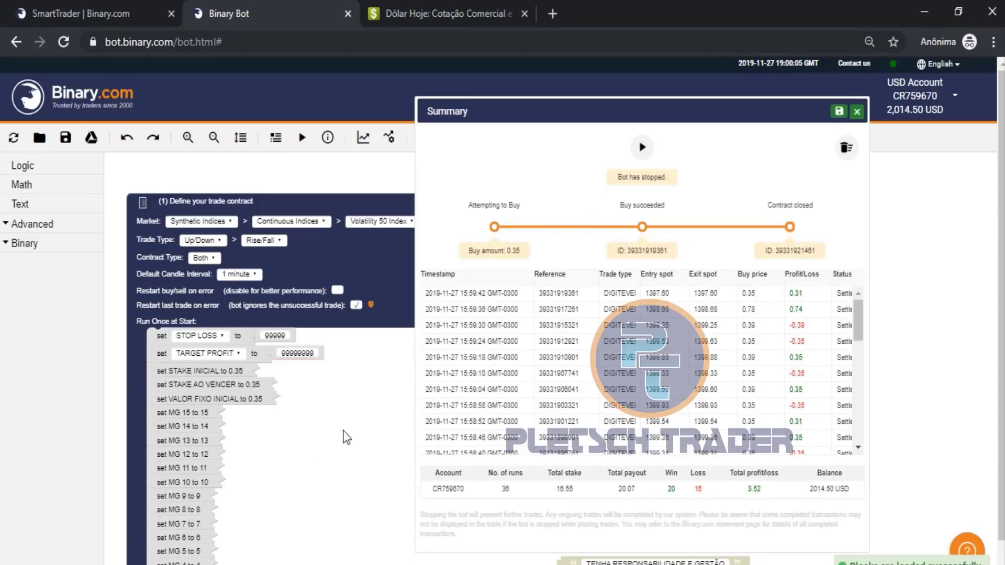
- Open the price chart, place it beside the trade summary, and start the Iron Side bot on the USD account
left_click(363, 137)
left_click_drag(398, 147, 148, 119)
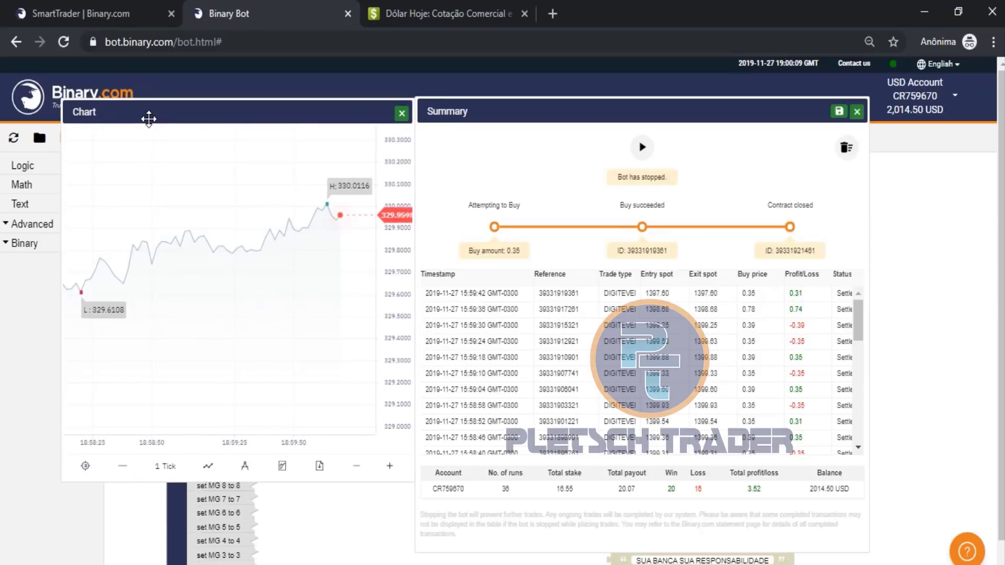
scroll(220, 276, "up", 5)
scroll(219, 276, "down", 3)
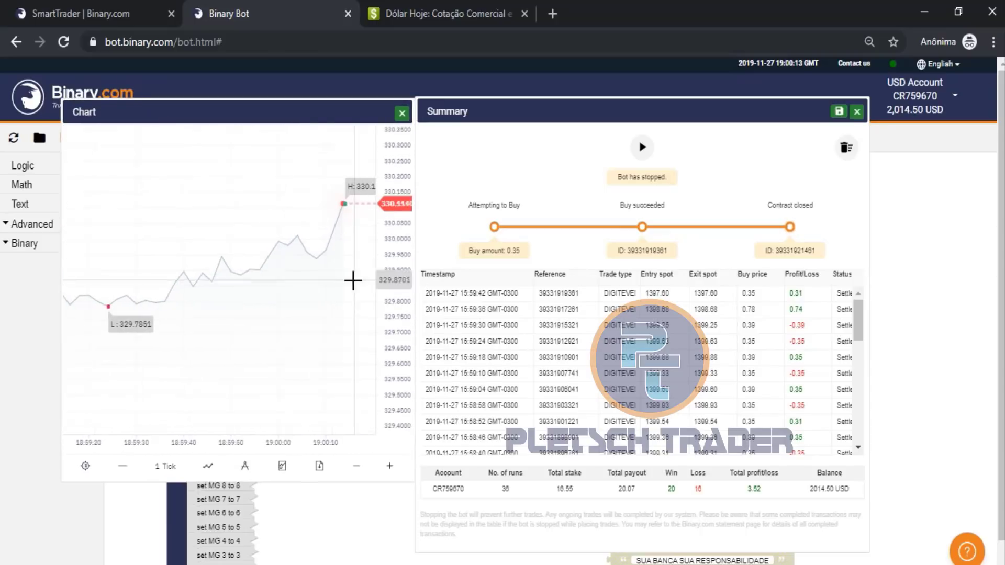
left_click(641, 147)
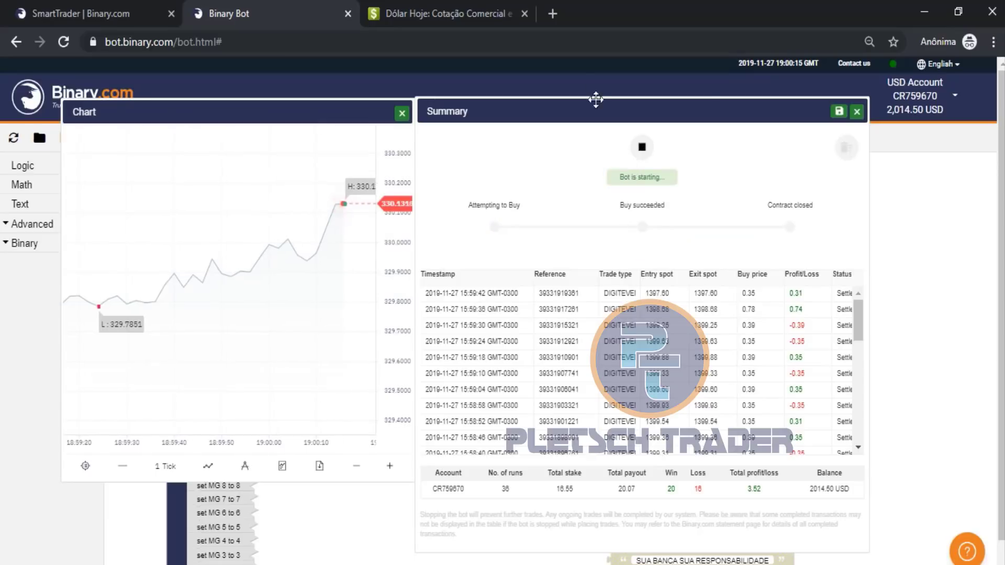
left_click(571, 238)
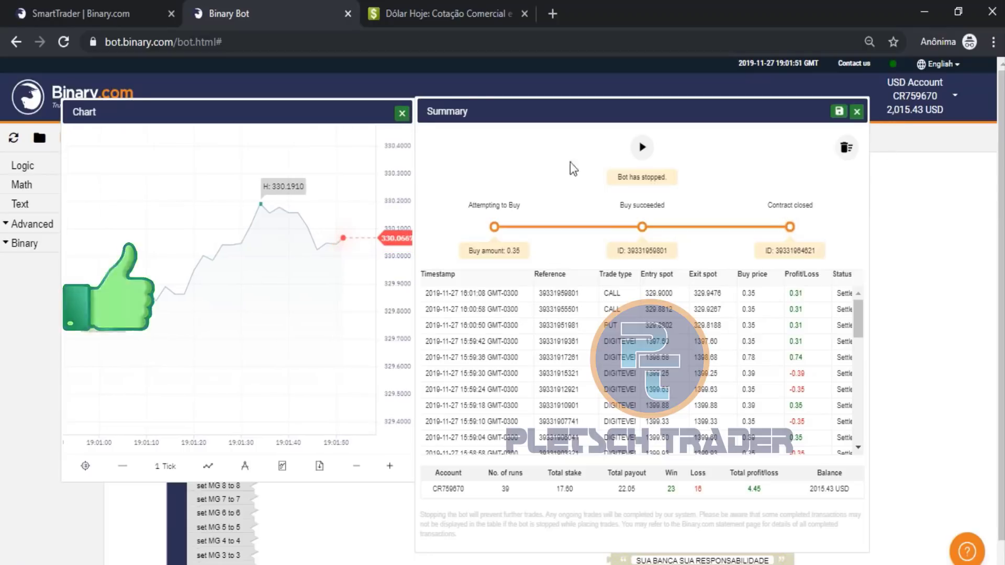
- Close the price chart and review the profit/loss of the three latest CALL and PUT trades
left_click(402, 113)
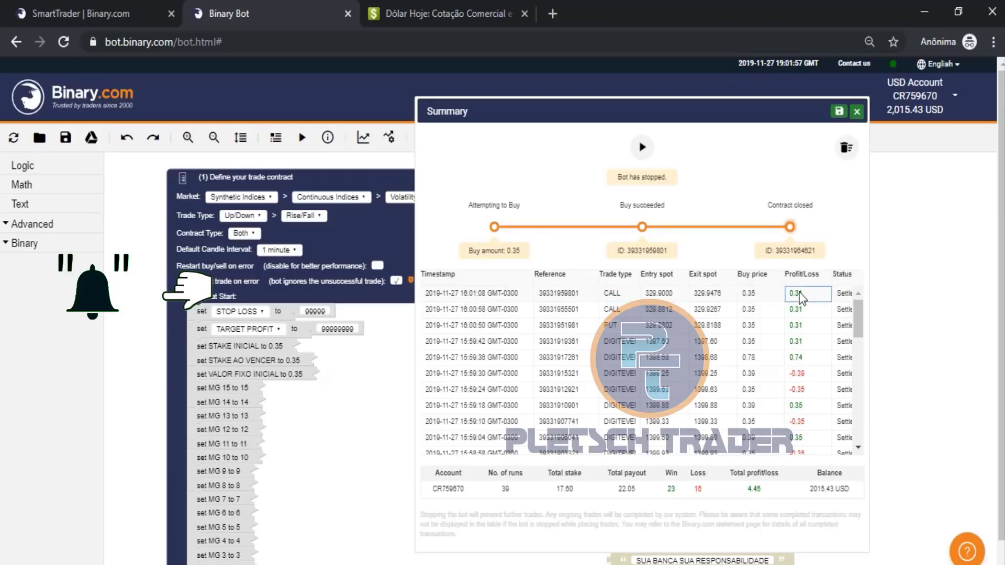
left_click_drag(799, 293, 802, 327)
left_click(861, 254)
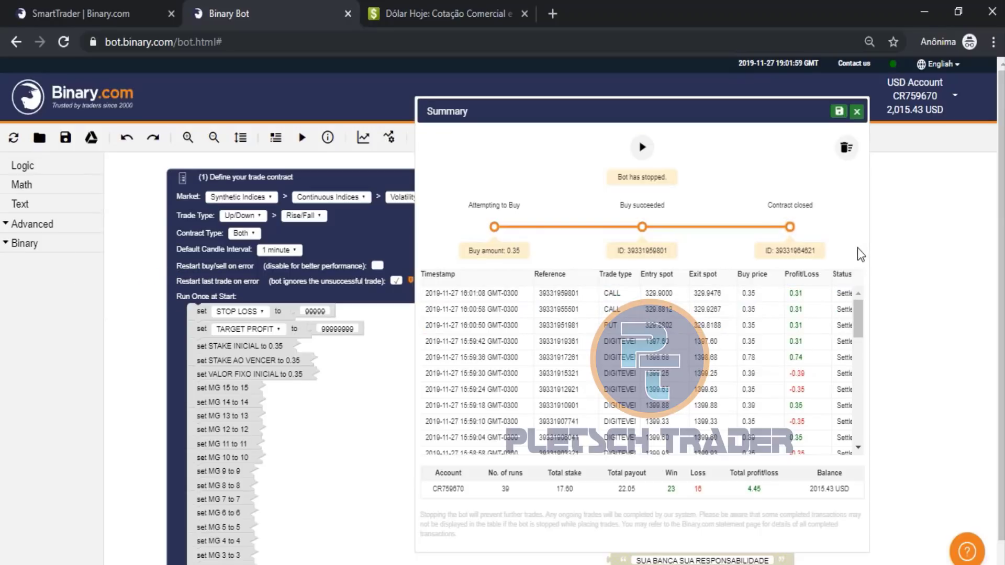
- Load the BOT HARPIA PLETSCH TRADER file from the computer into the workspace
left_click(40, 137)
left_click(486, 337)
scroll(581, 351, "down", 3)
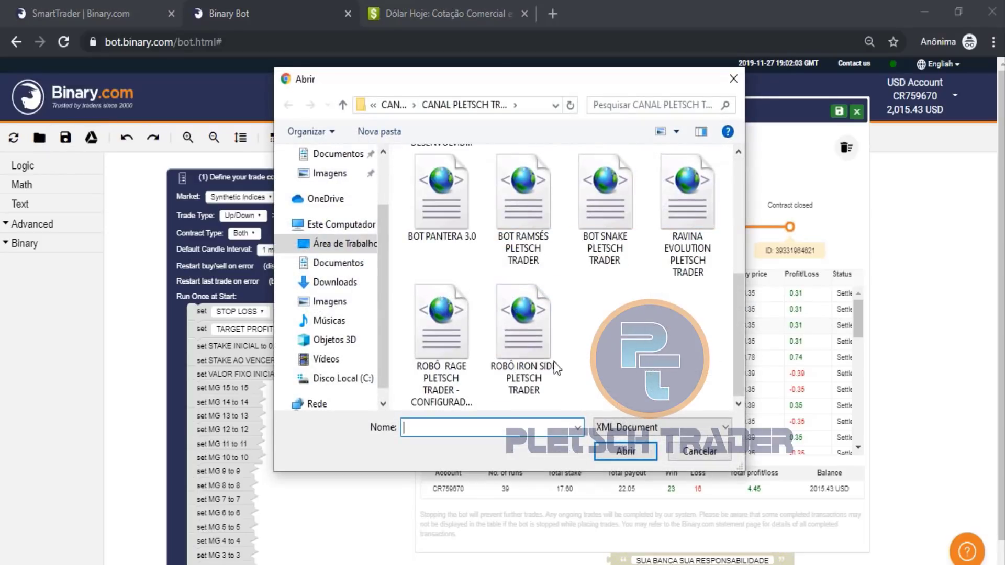
left_click(544, 367)
scroll(534, 365, "up", 3)
left_click(514, 218)
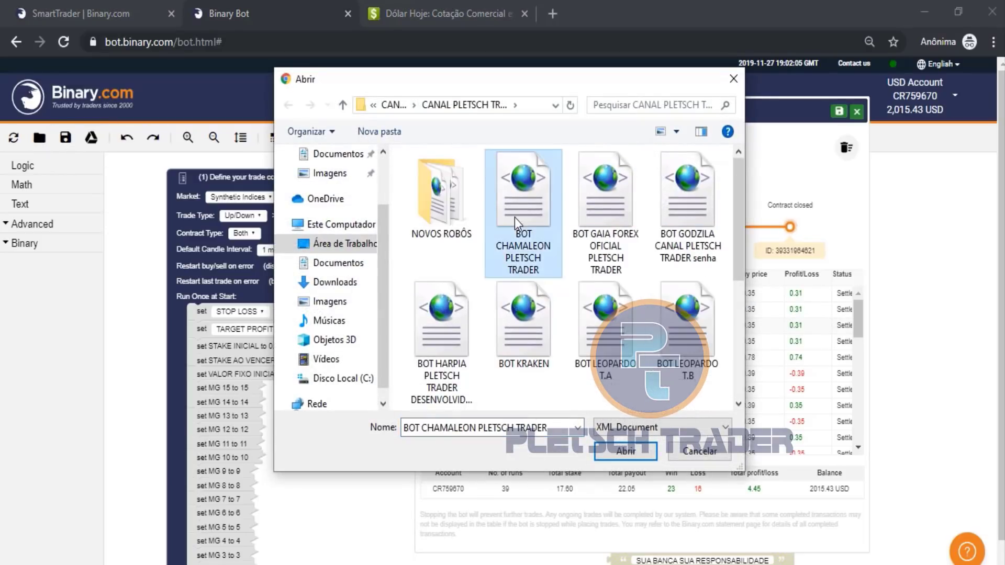
left_click(664, 212)
left_click(419, 328)
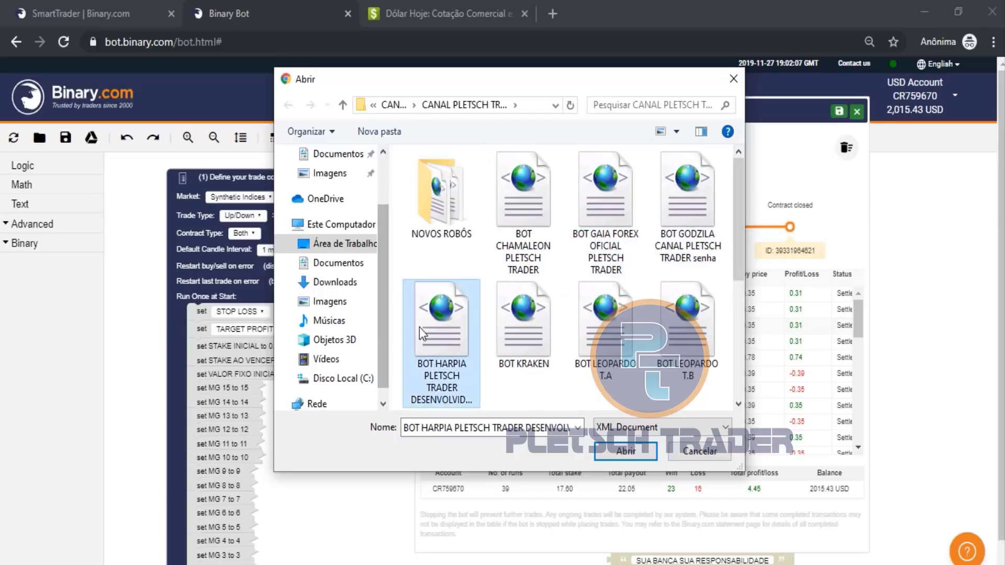
double_click(432, 322)
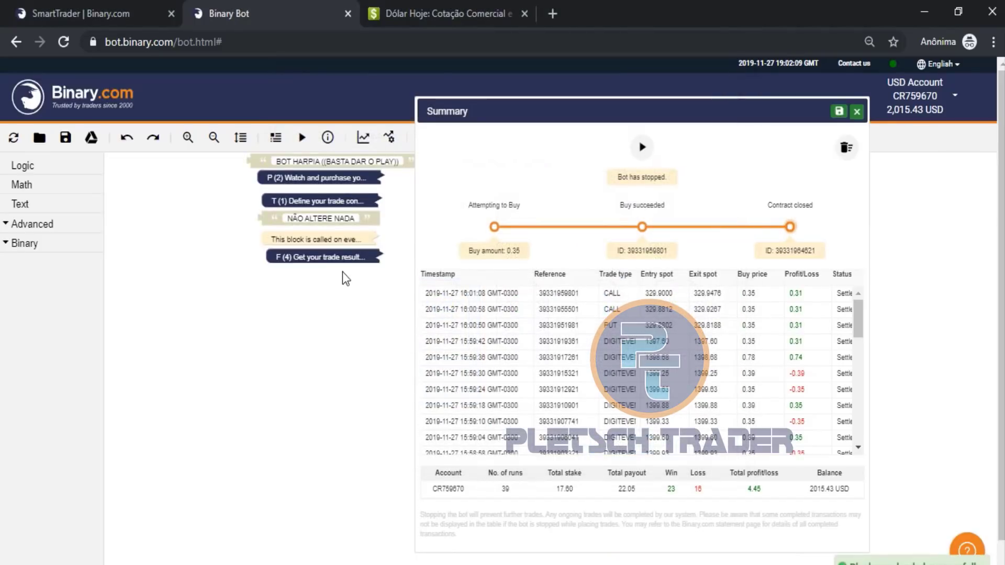
- Run the Harpia bot on the USD account for several trades and stop it
left_click(645, 147)
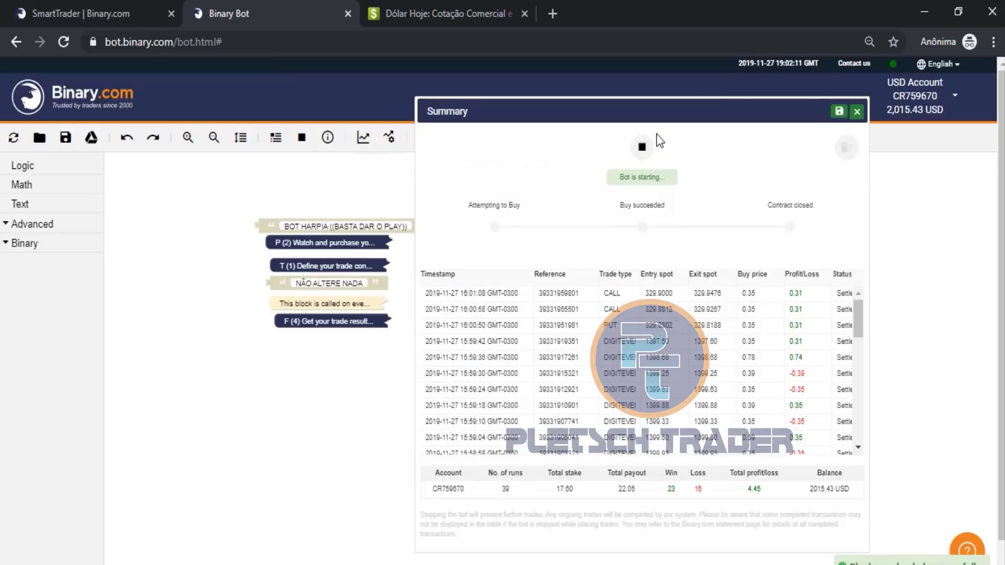
left_click(577, 175)
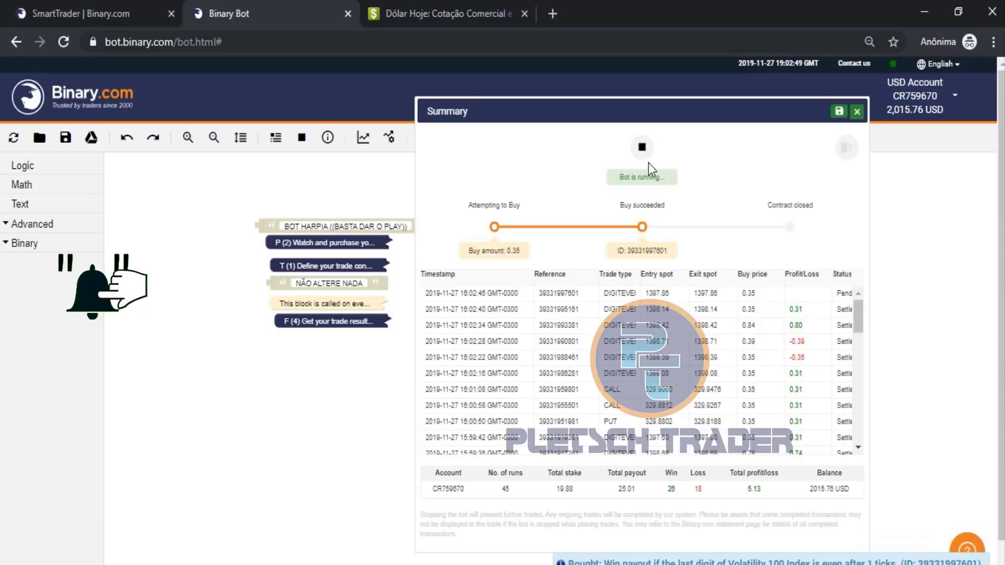
left_click(642, 147)
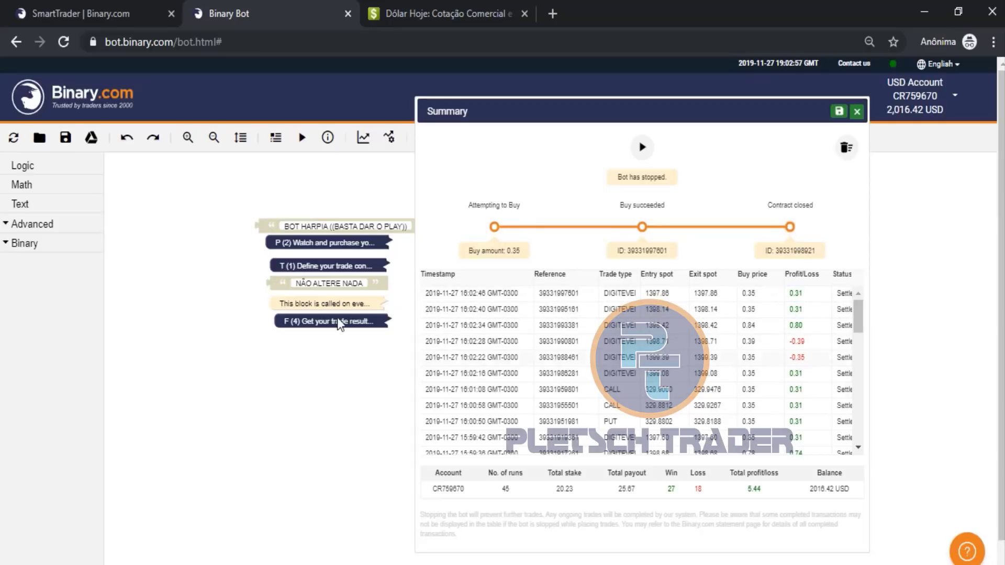
left_click_drag(314, 207, 294, 205)
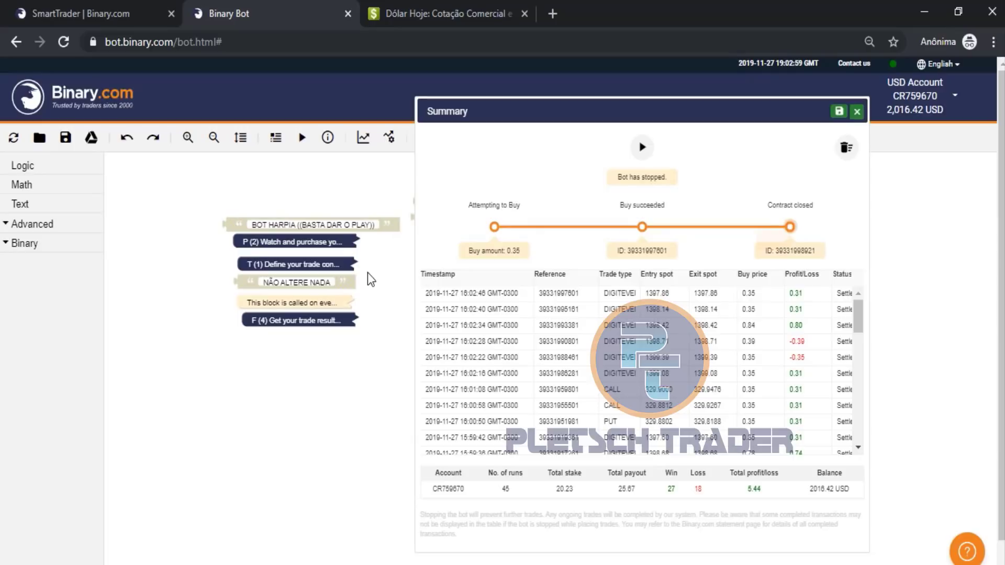
- Load the BOT PANTERA 3.0 file from the computer into the workspace
left_click(39, 137)
left_click(487, 338)
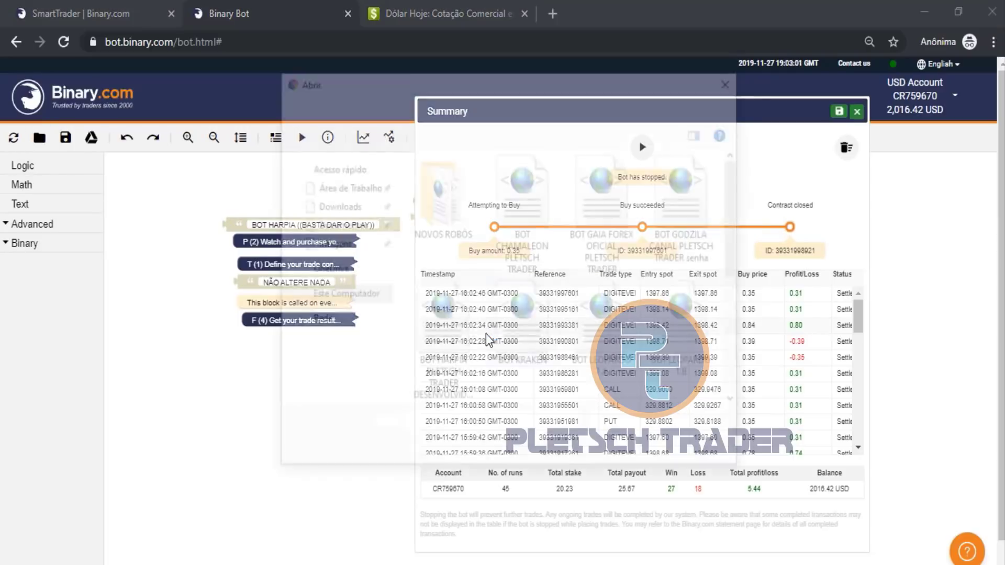
left_click(537, 251)
key("Right")
key("Right")
key("Right")
key("Right")
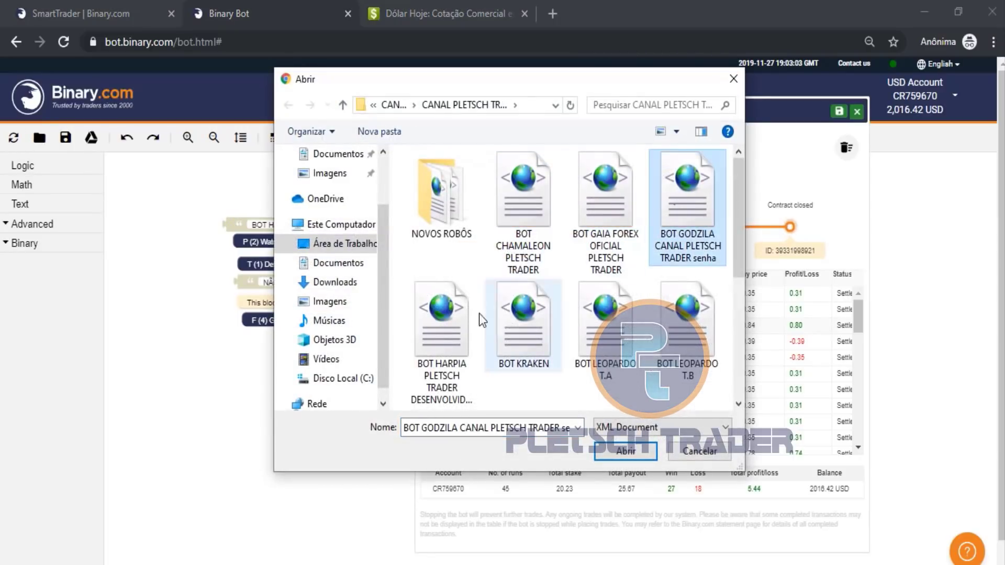
left_click(685, 314)
left_click_drag(739, 229, 735, 299)
left_click(454, 314)
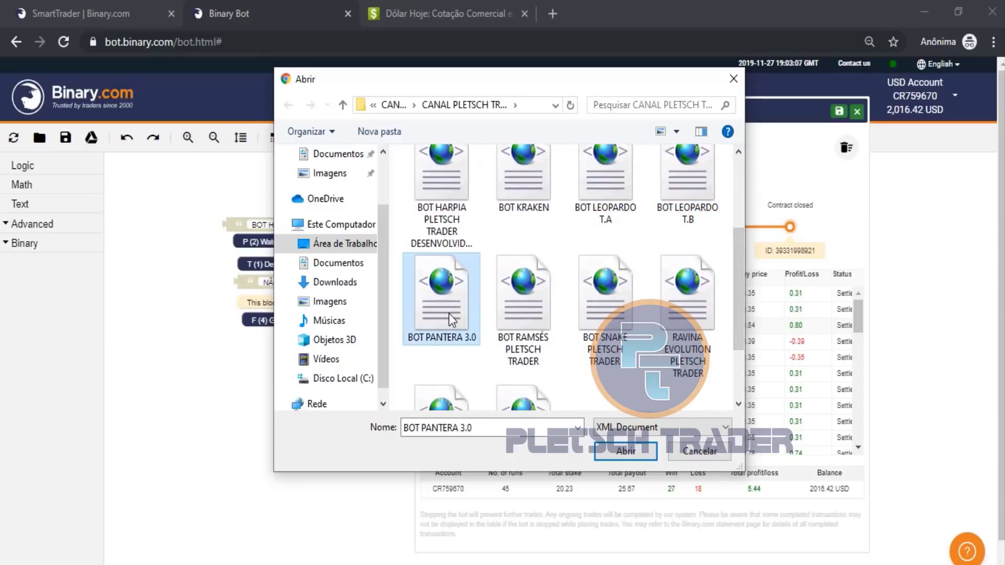
double_click(444, 312)
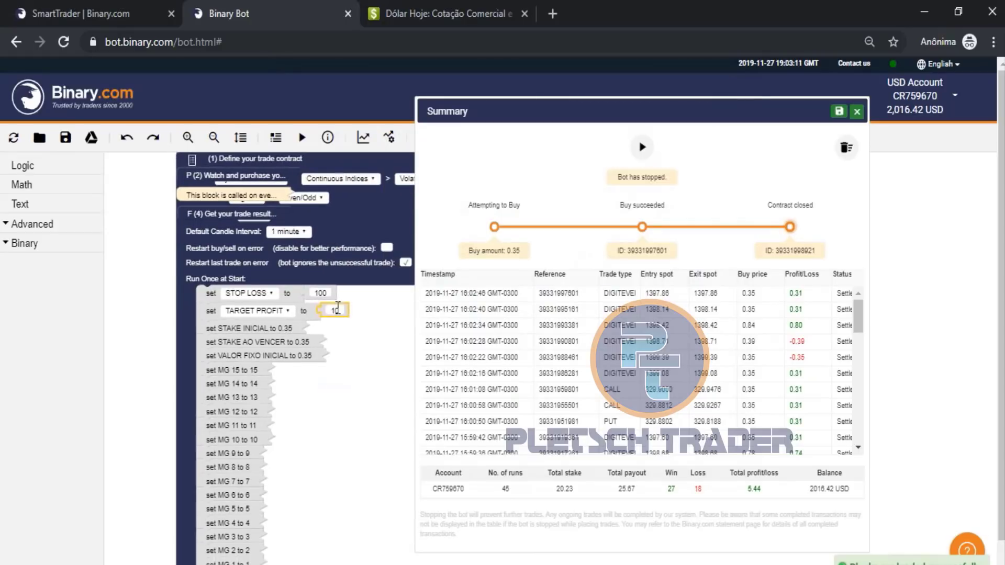
- Raise the Pantera bot's TARGET PROFIT and set its STOP LOSS to 99999999
left_click(338, 308)
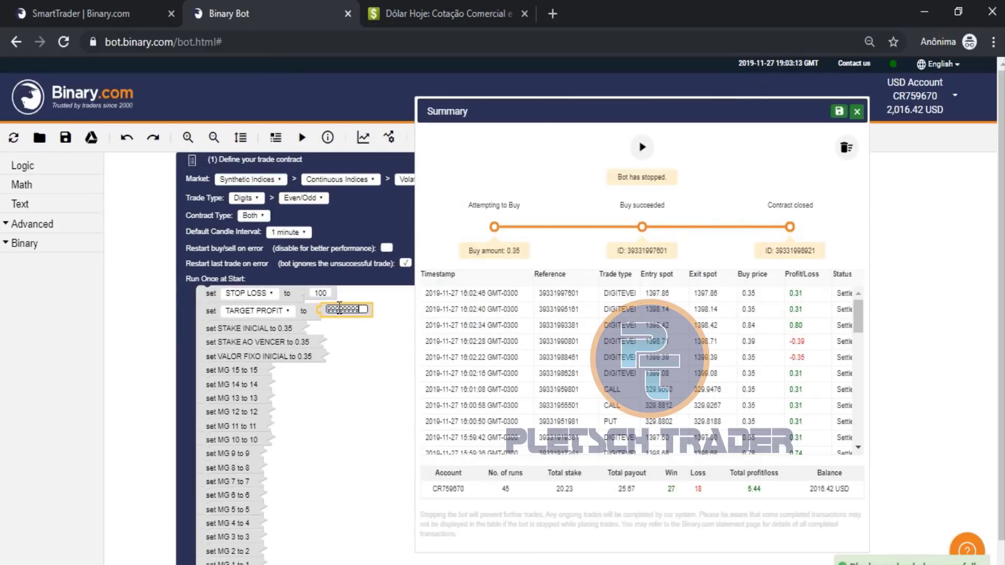
left_click(321, 293)
type("99999999")
left_click(370, 405)
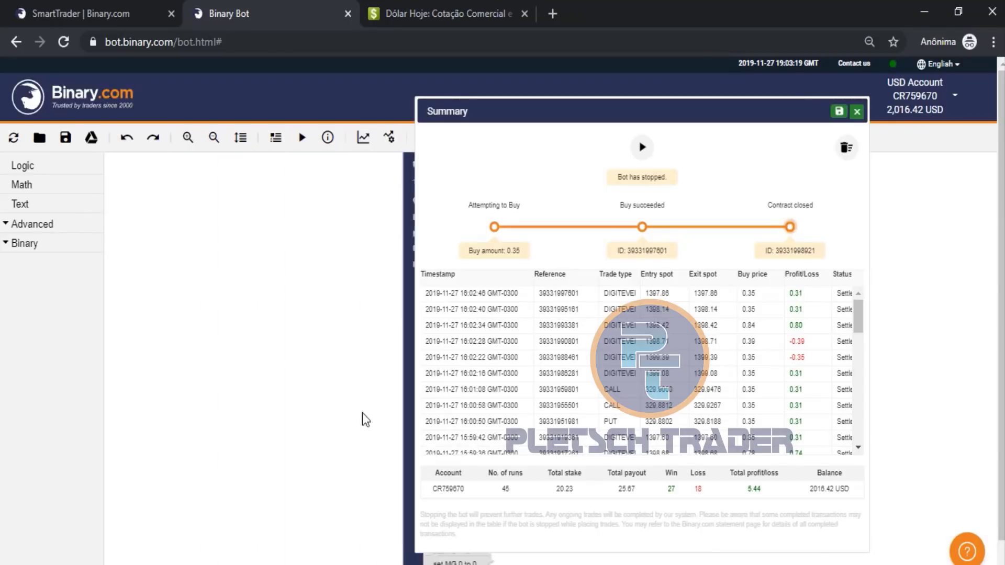
- Run the Pantera bot on the USD account with the bot password, stop it, and check the total profit/loss in the summary
left_click(642, 149)
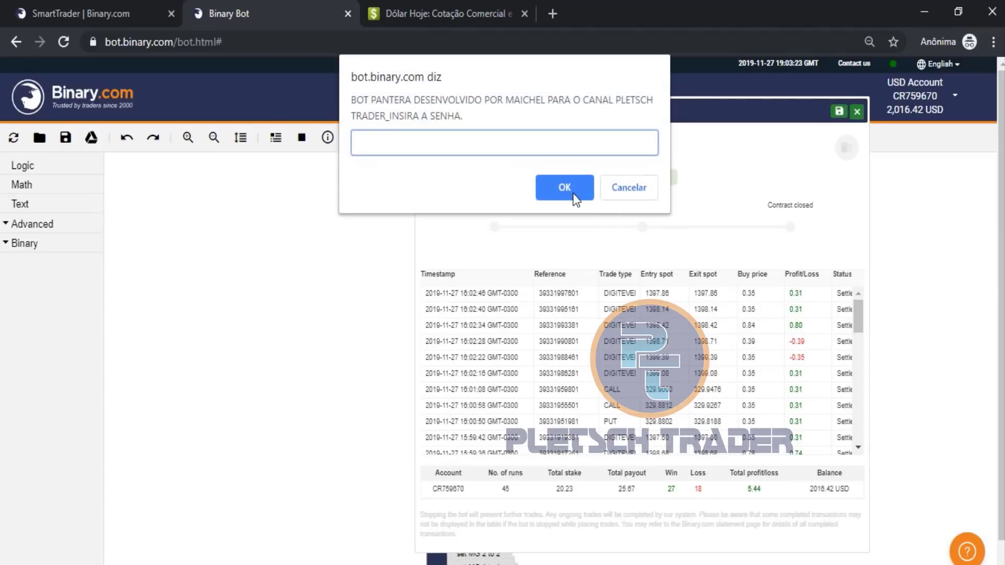
left_click(581, 186)
left_click(627, 183)
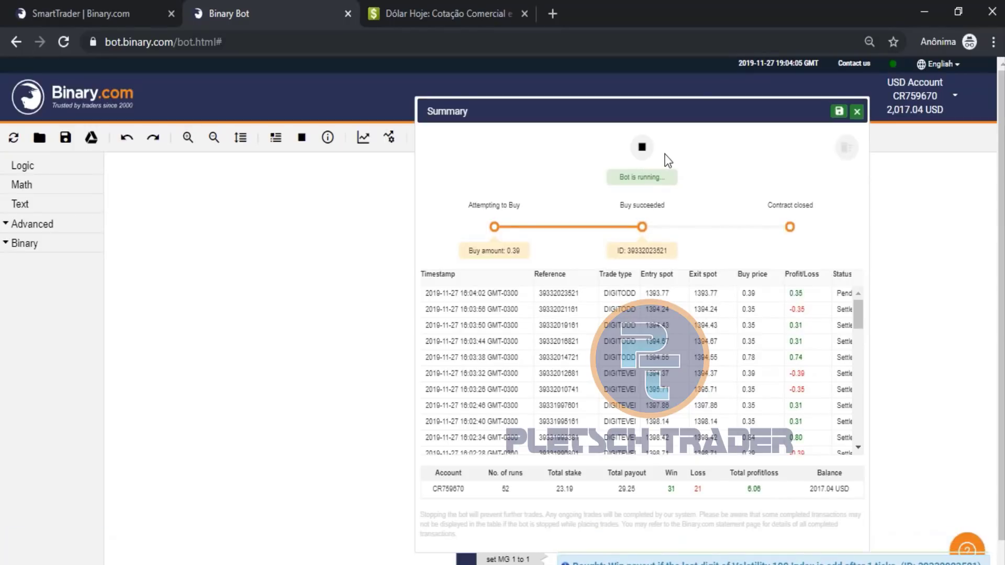
left_click(641, 148)
double_click(756, 488)
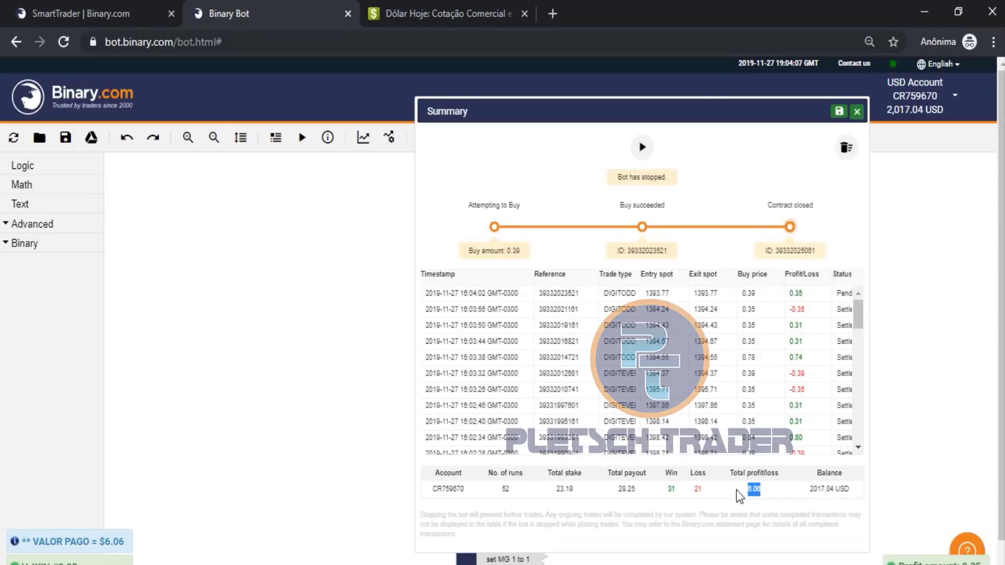
left_click_drag(725, 111, 751, 139)
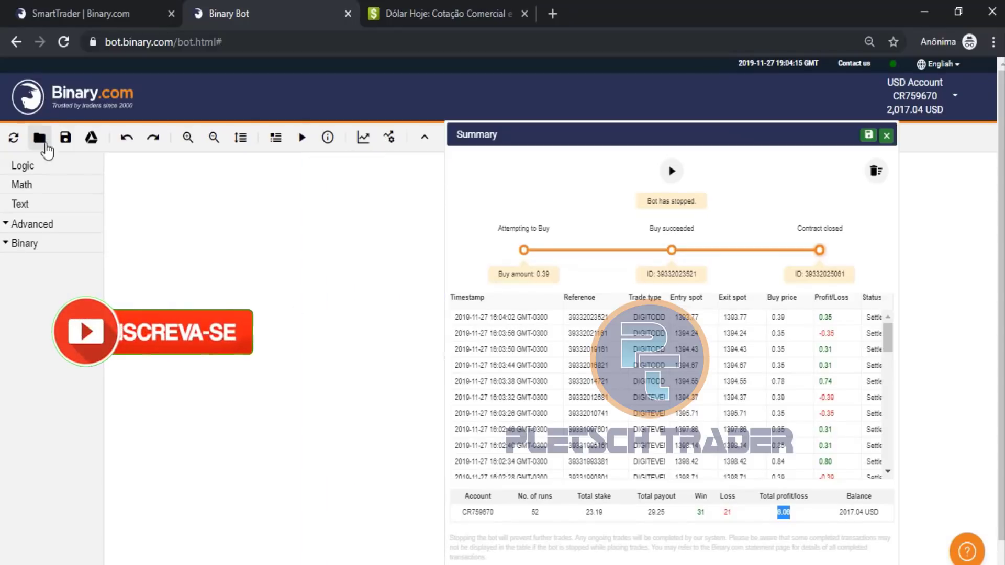
- Load the BOT SNAKE PLETSCH TRADER file from the computer and move its trade contract block higher in the workspace
left_click(39, 137)
left_click(498, 341)
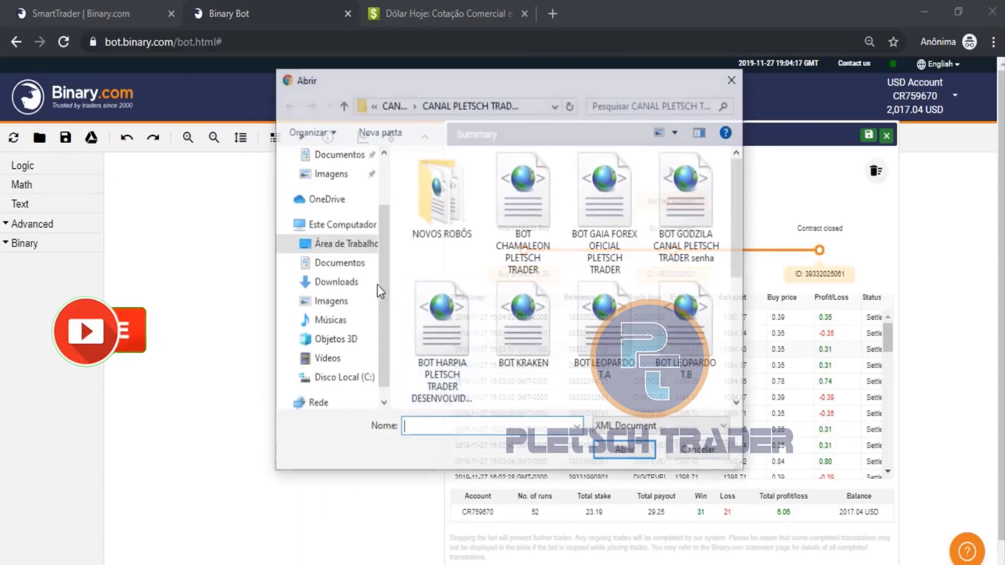
left_click_drag(658, 84, 595, 98)
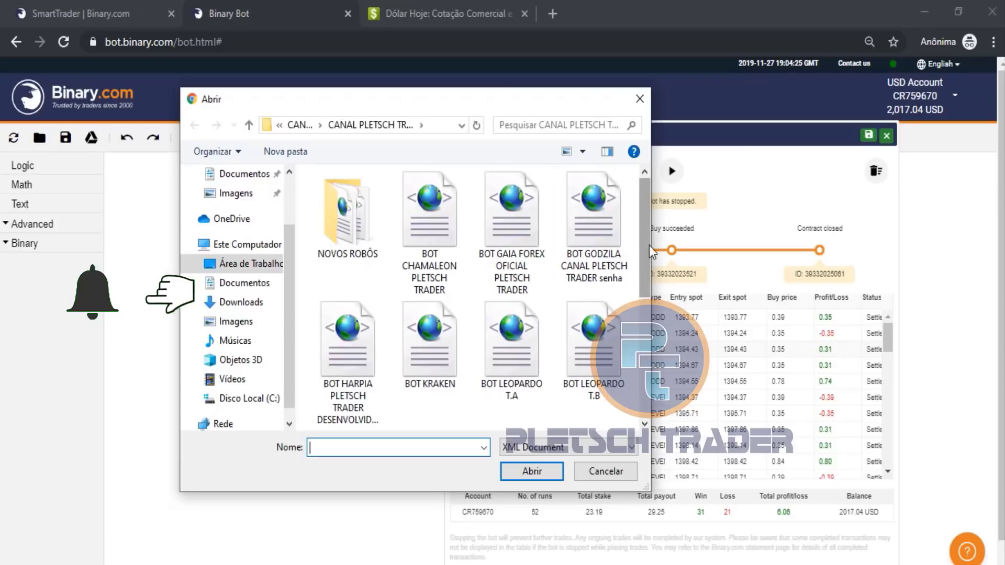
scroll(647, 251, "down", 2)
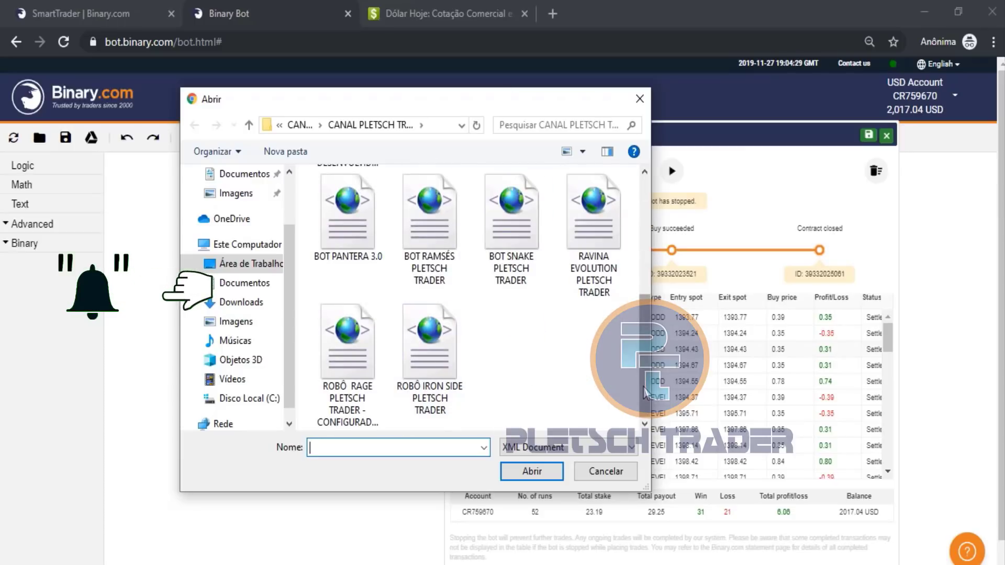
scroll(645, 392, "up", 2)
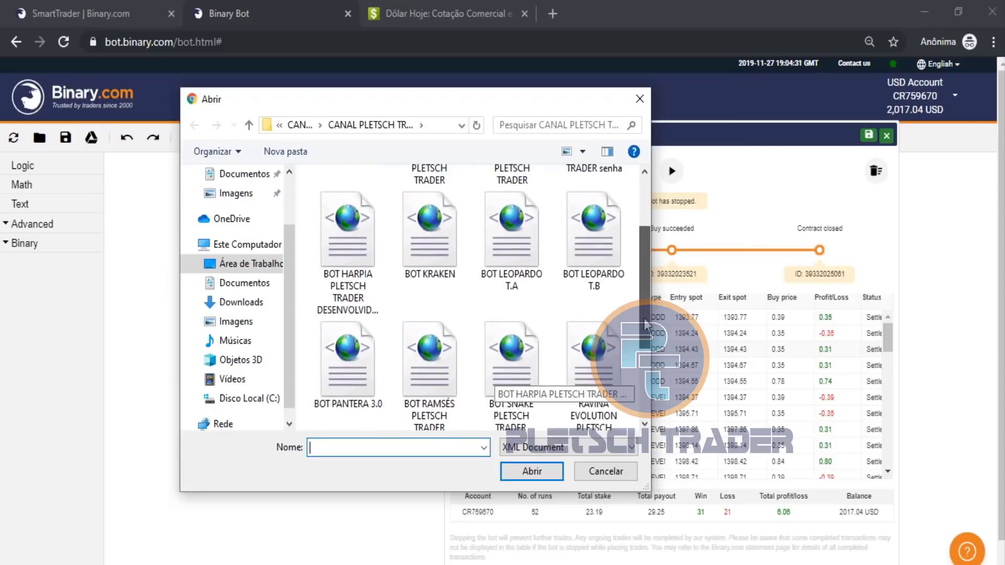
left_click(315, 381)
left_click(532, 372)
double_click(532, 373)
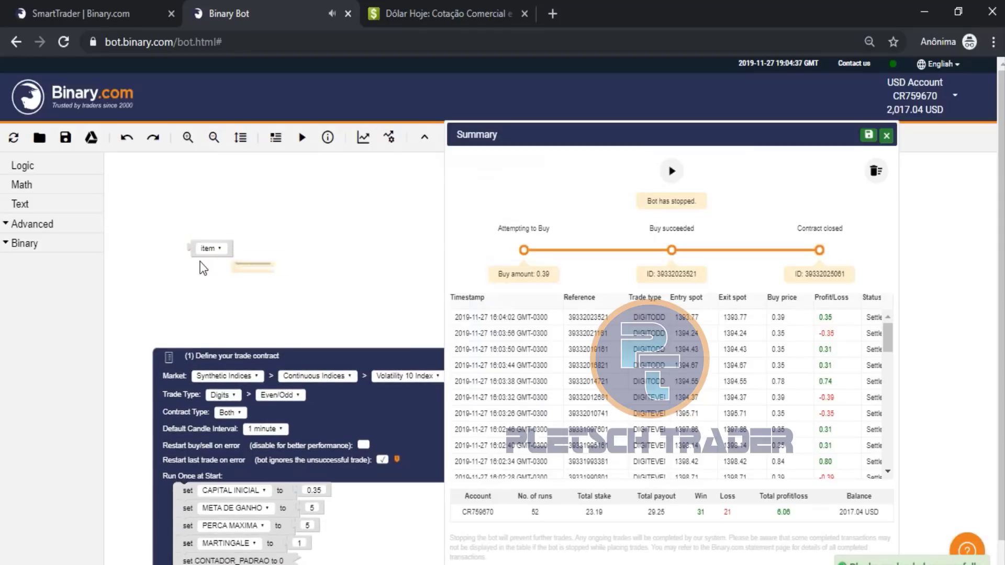
left_click_drag(317, 352, 296, 175)
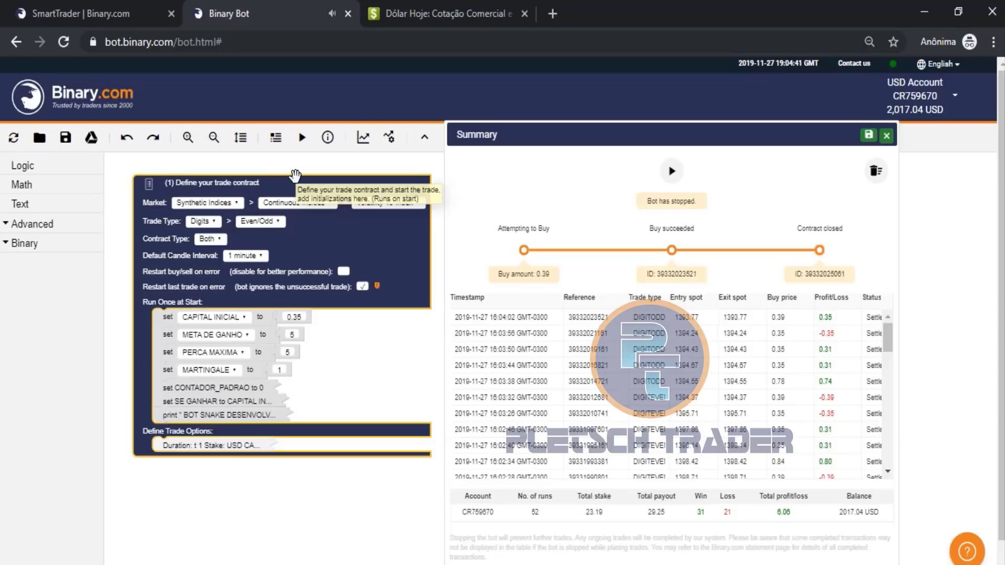
left_click_drag(324, 354, 347, 370)
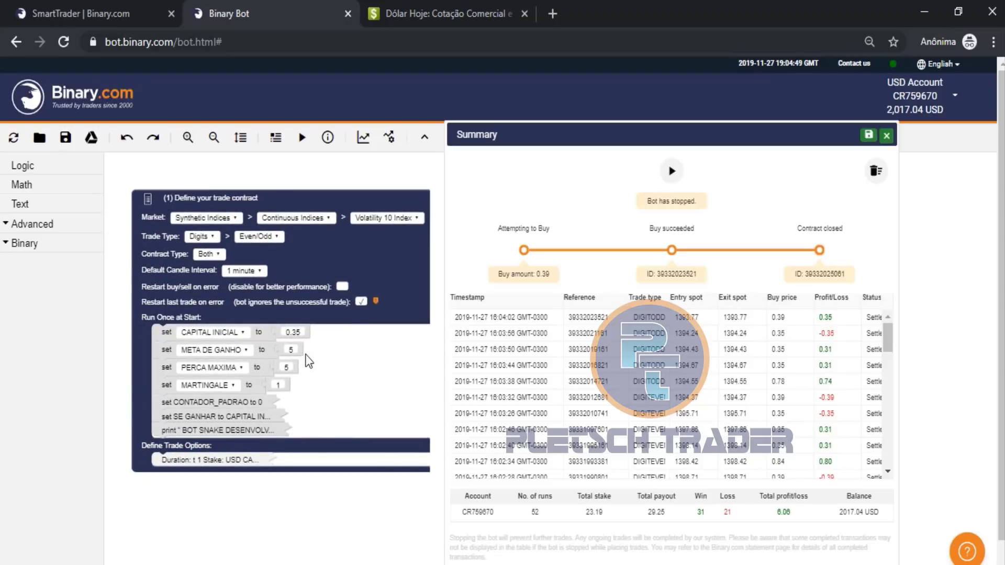
type("9999999999")
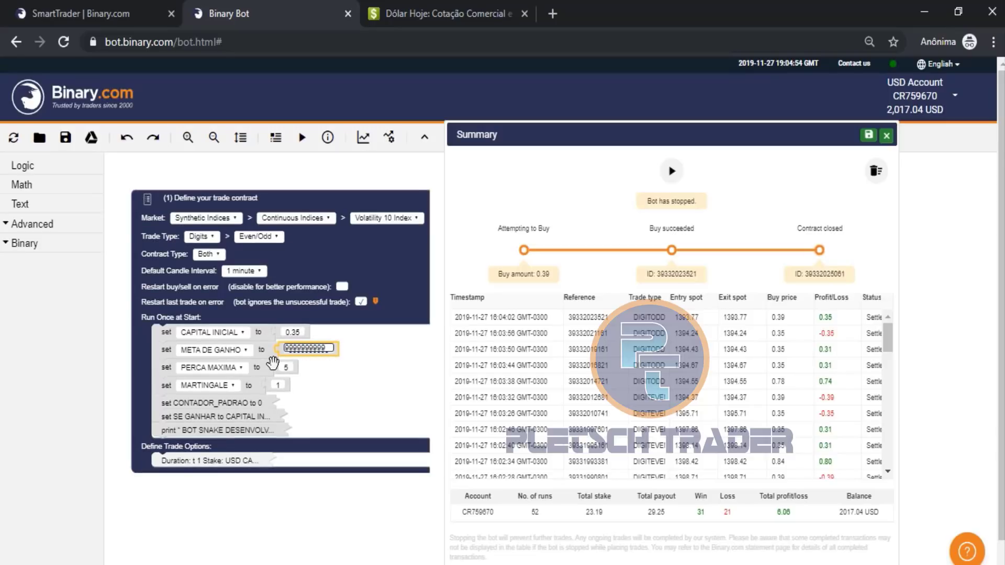
left_click(288, 367)
type("9999999999999999")
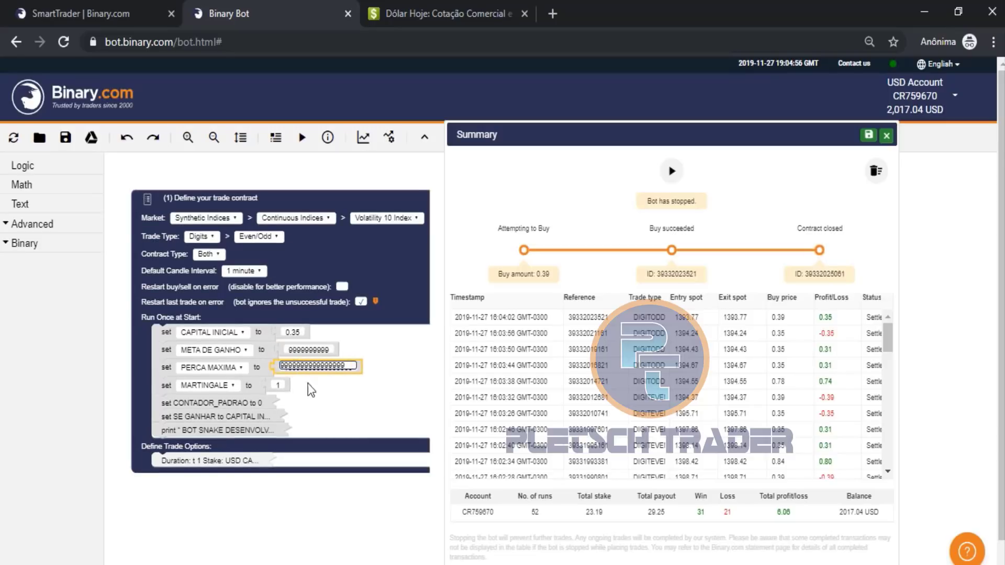
key("Return")
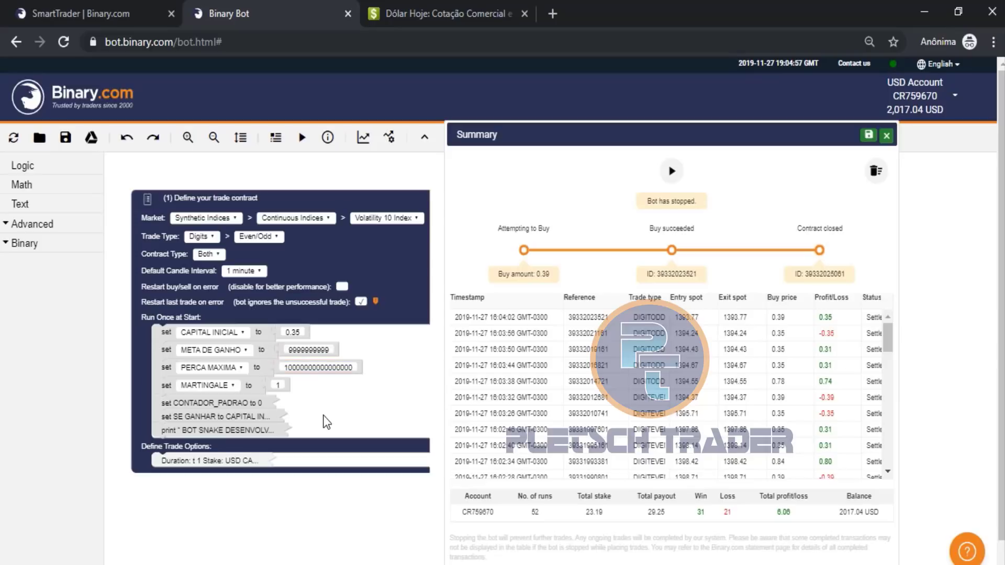
left_click(347, 371)
type("99999999999999")
left_click(371, 428)
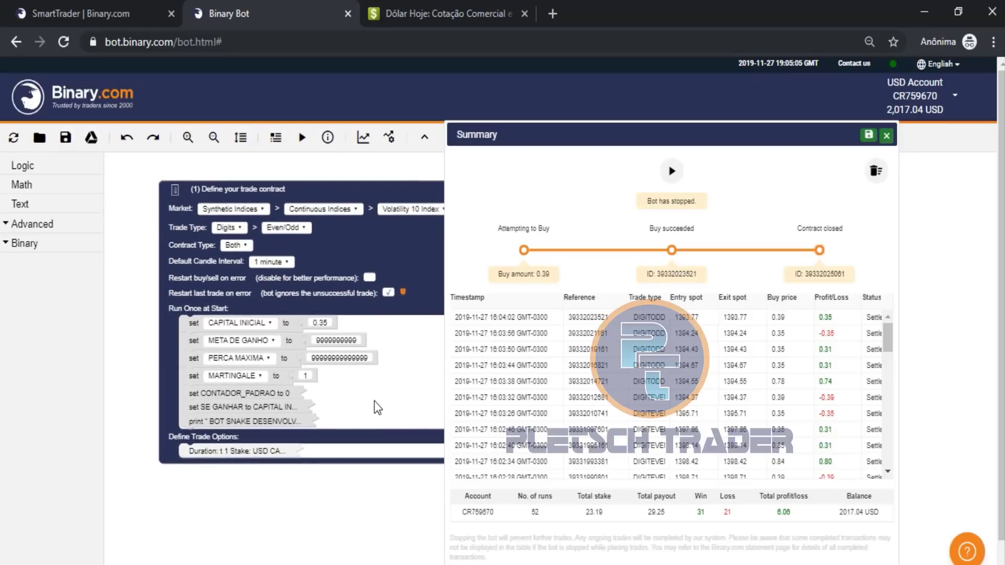
- Shorten the Snake bot's PERCA MAXIMA to 999999
left_click(365, 356)
type("999999")
key("Return")
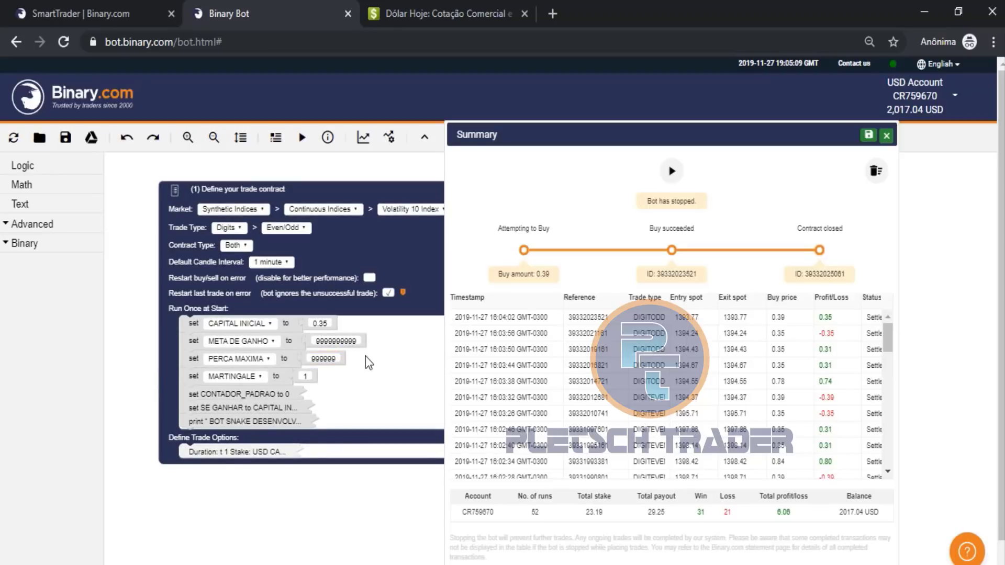
- Run the Snake bot, dismiss its developer message, and check the total profit/loss in the summary after it stops
left_click(672, 171)
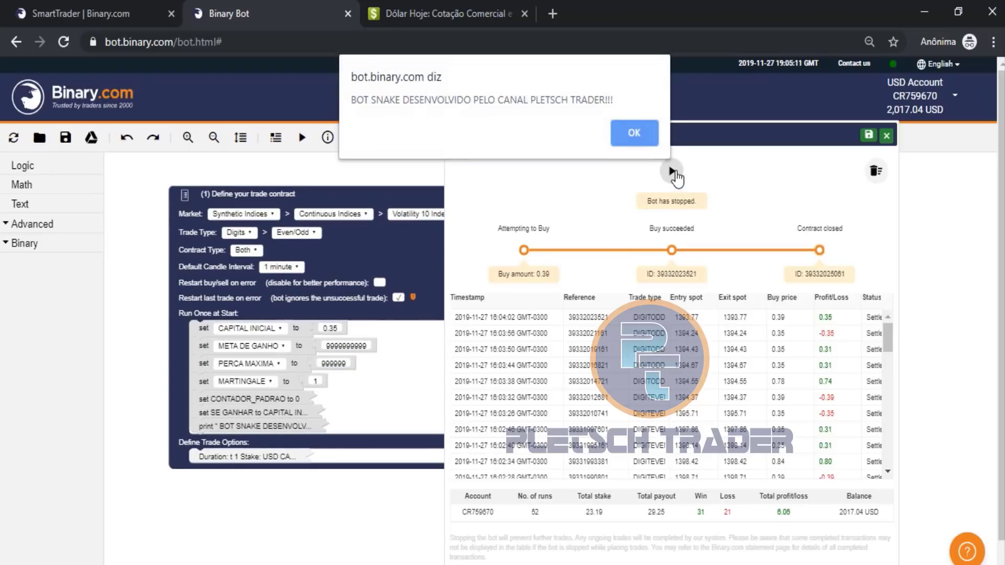
left_click(648, 134)
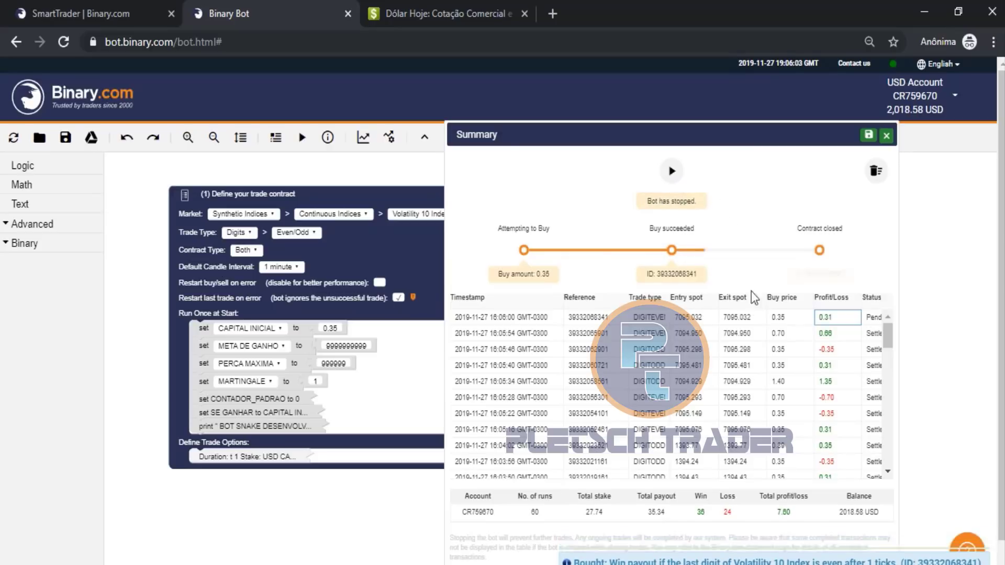
double_click(783, 512)
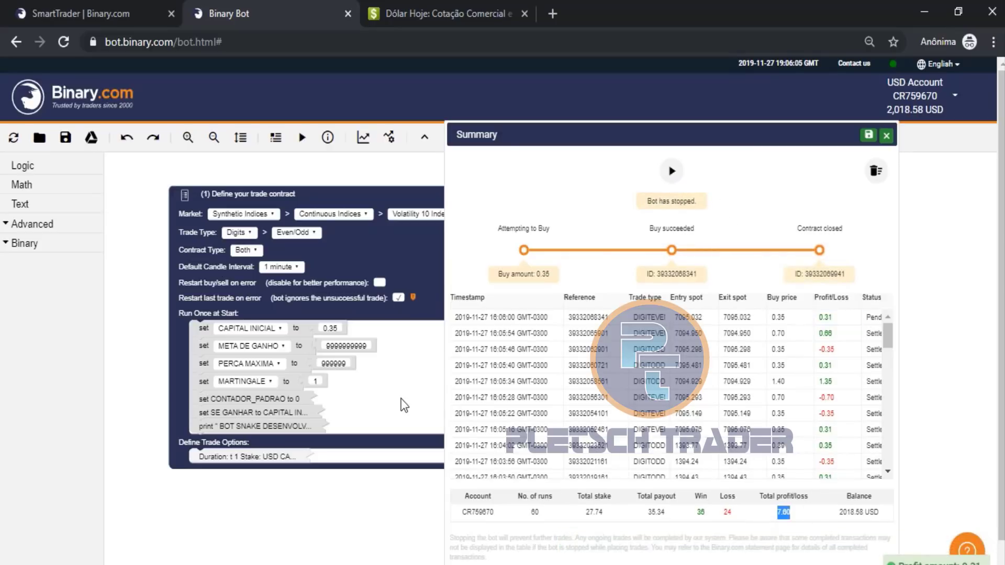
- Load the RAVINA EVOLUTION PLETSCH TRADER file from the computer into the workspace
left_click(39, 137)
left_click(493, 341)
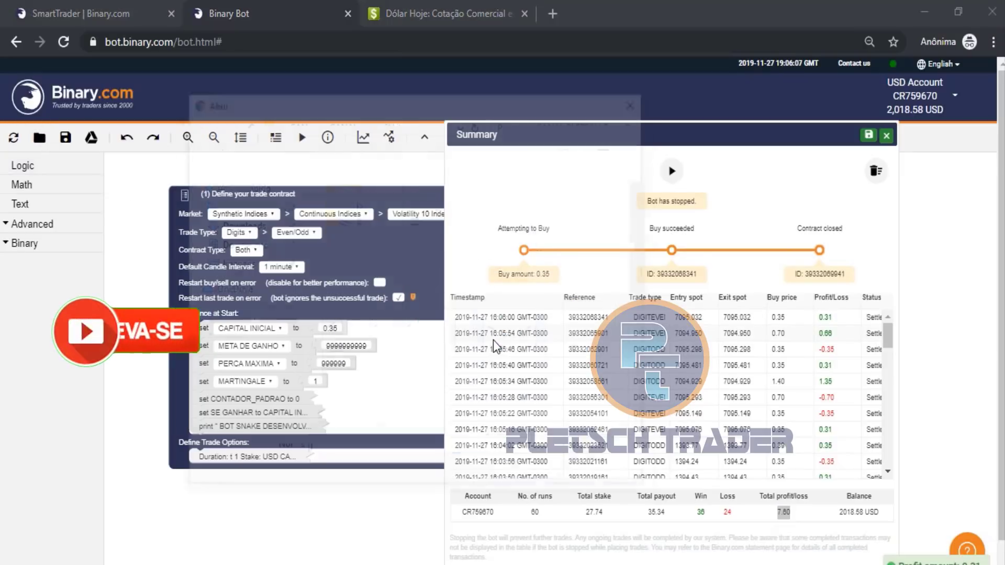
left_click(489, 339)
scroll(483, 337, "down", 2)
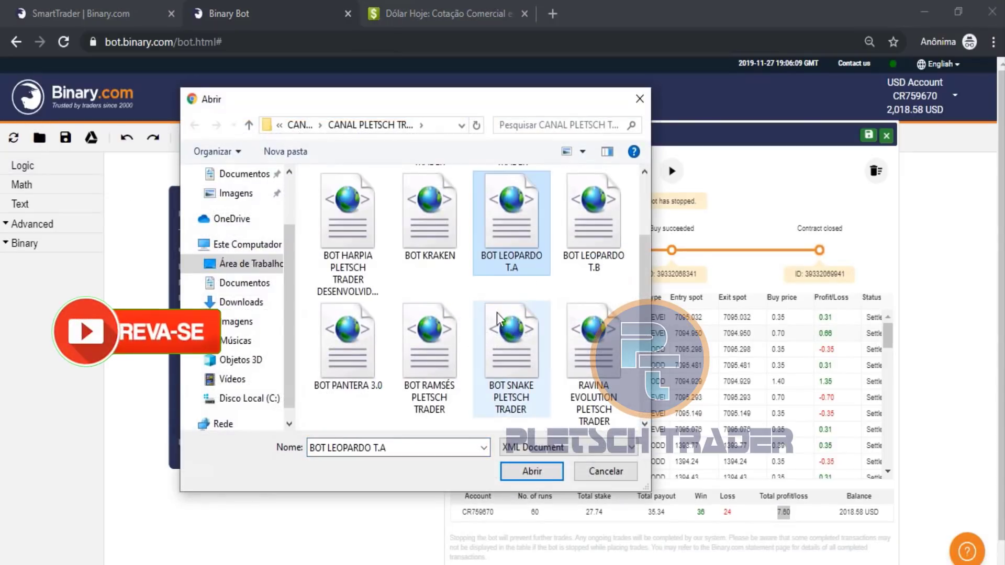
double_click(597, 344)
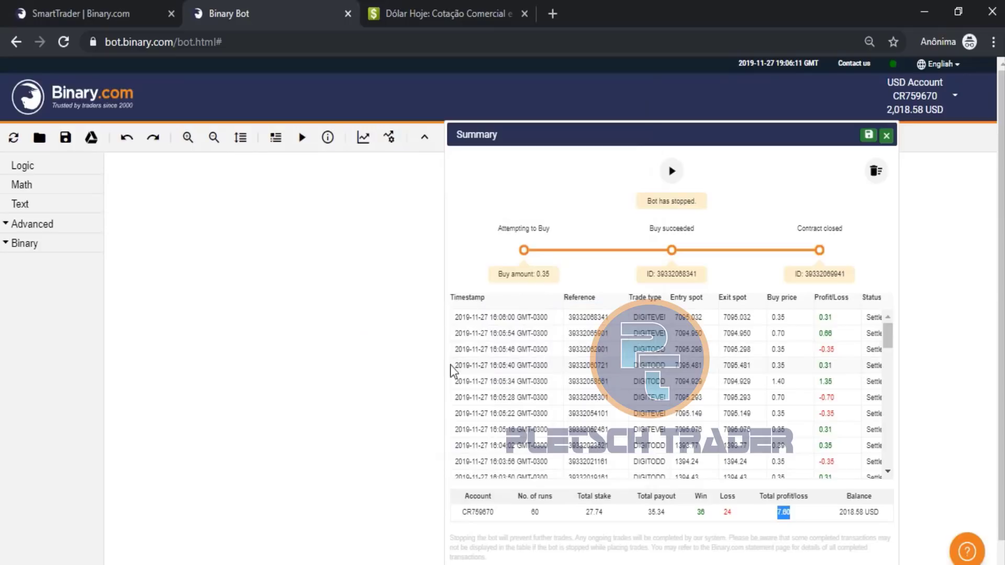
- Set the Ravina bot's STOP LOSS to 99999 and its TARGET PROFIT to 999999
left_click(355, 233)
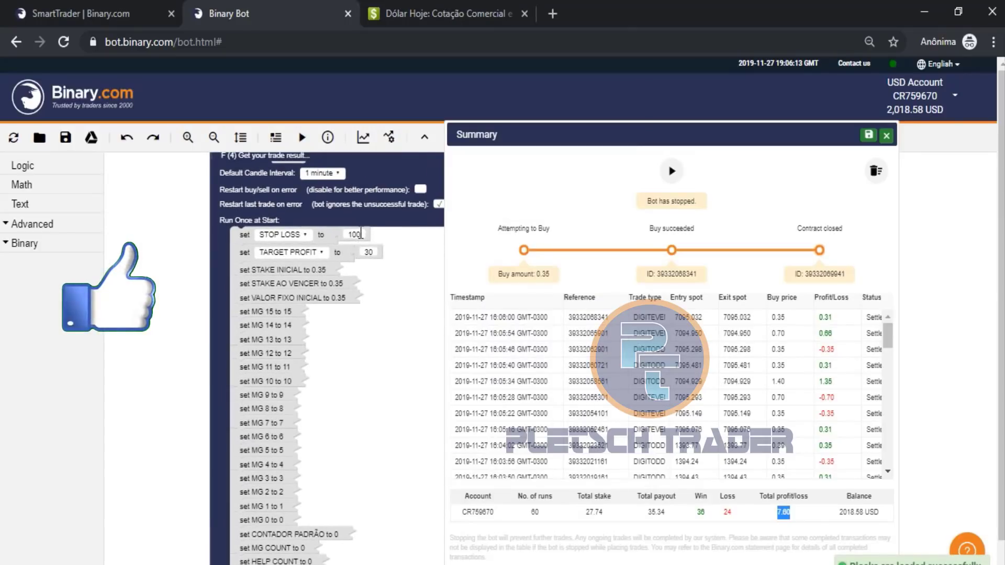
type("99999")
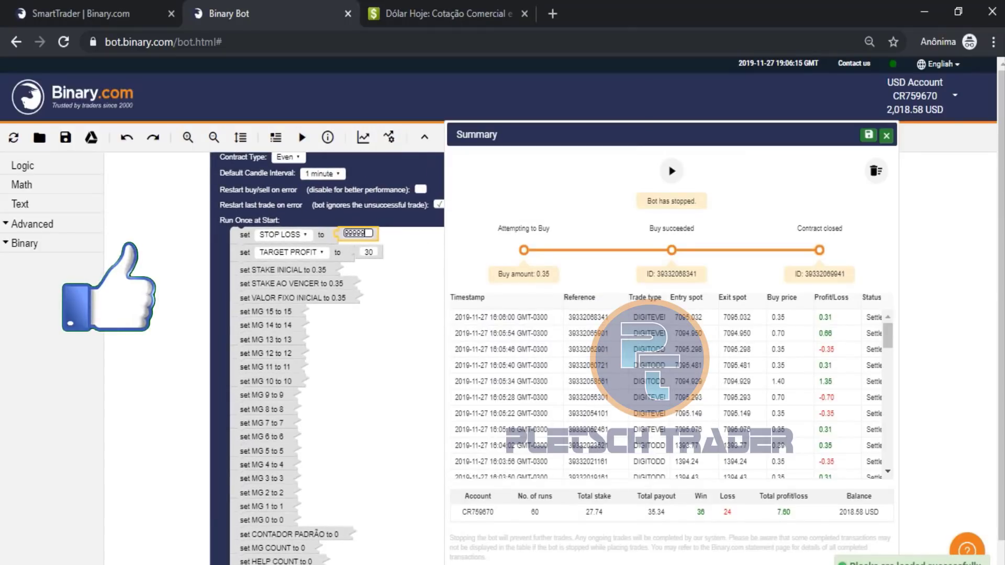
left_click(369, 253)
type("999")
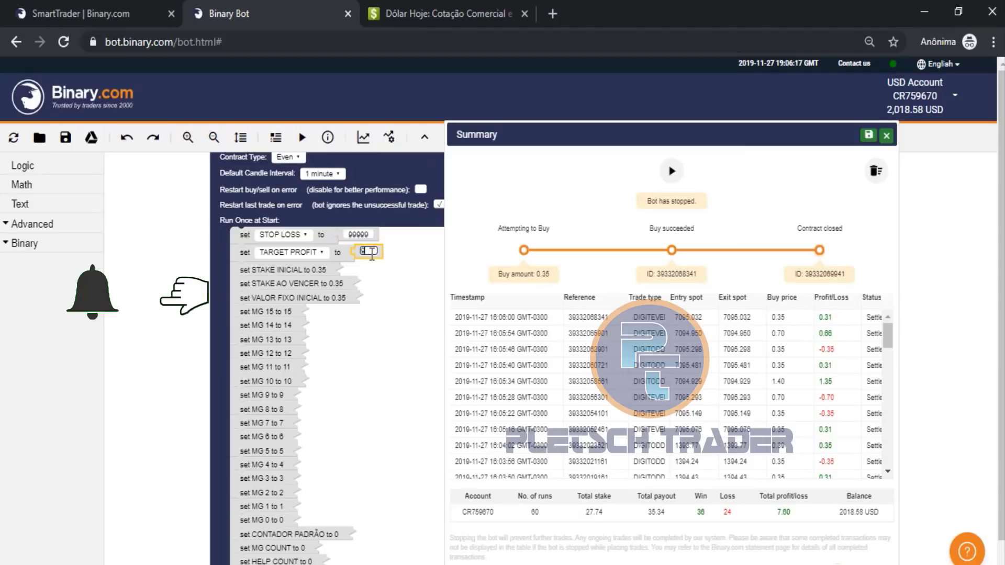
type("999")
left_click(392, 357)
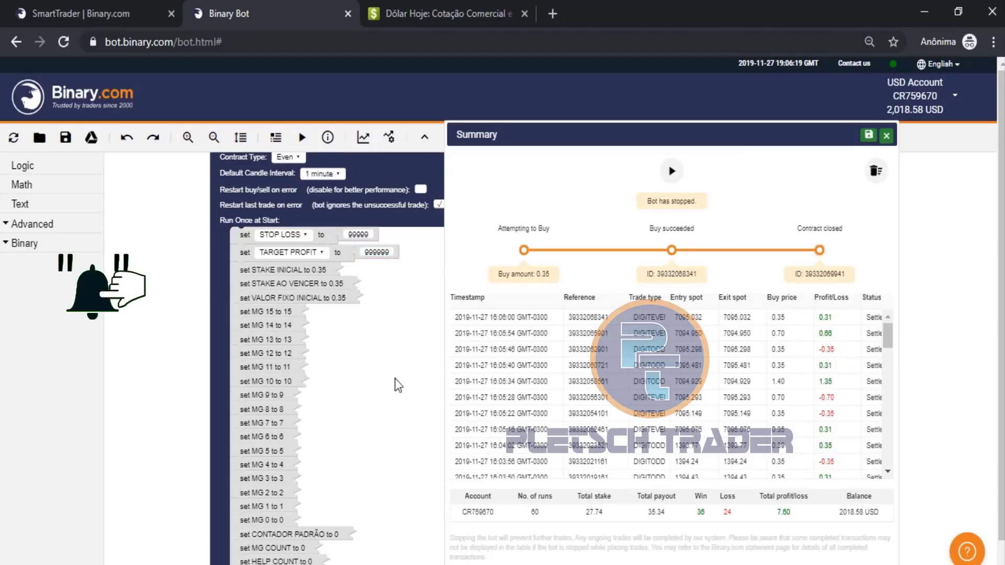
- Run the Ravina bot on the USD account, follow its trades in the summary, and stop it
scroll(384, 428, "up", 2)
scroll(378, 430, "down", 2)
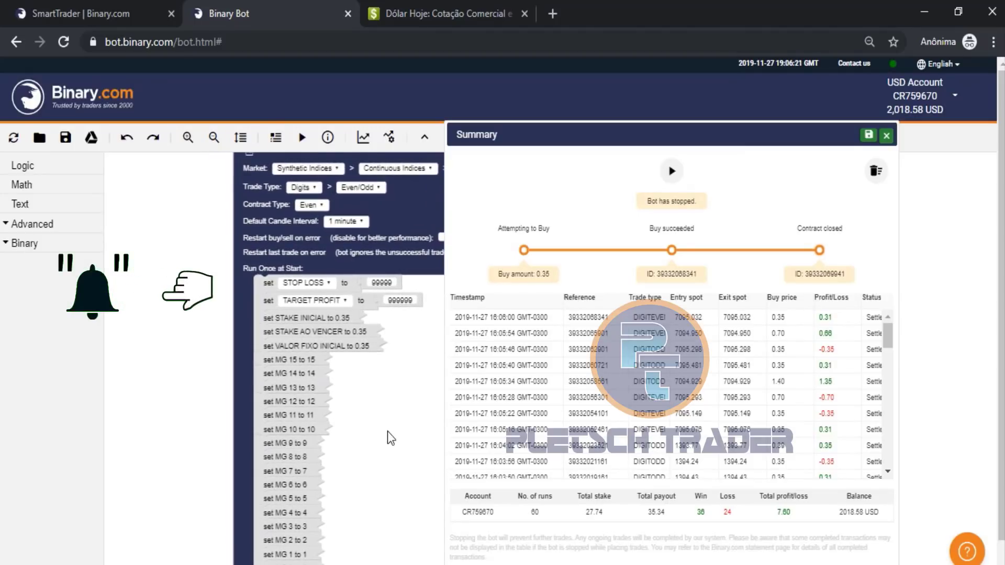
left_click_drag(377, 384, 311, 421)
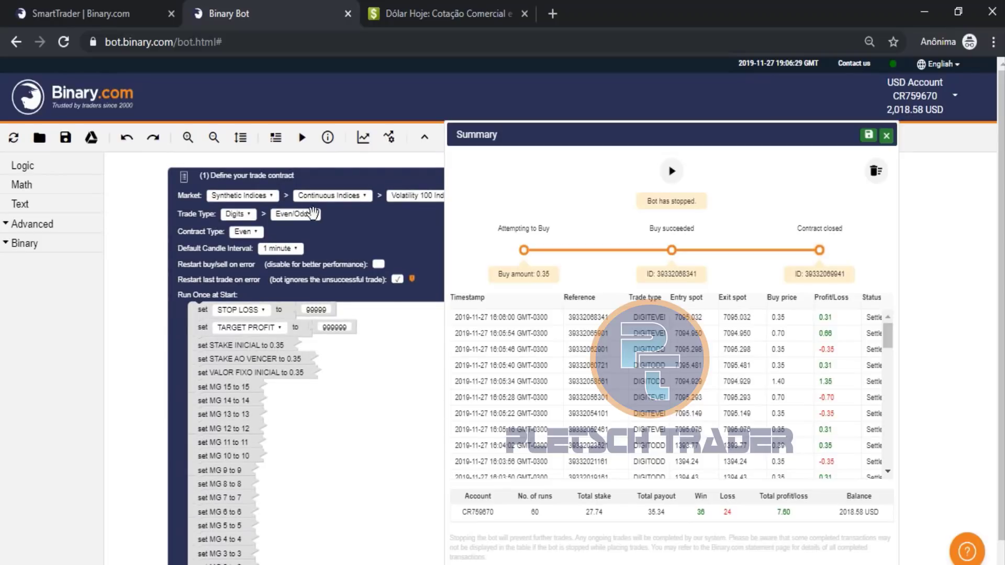
left_click(671, 170)
left_click(897, 110)
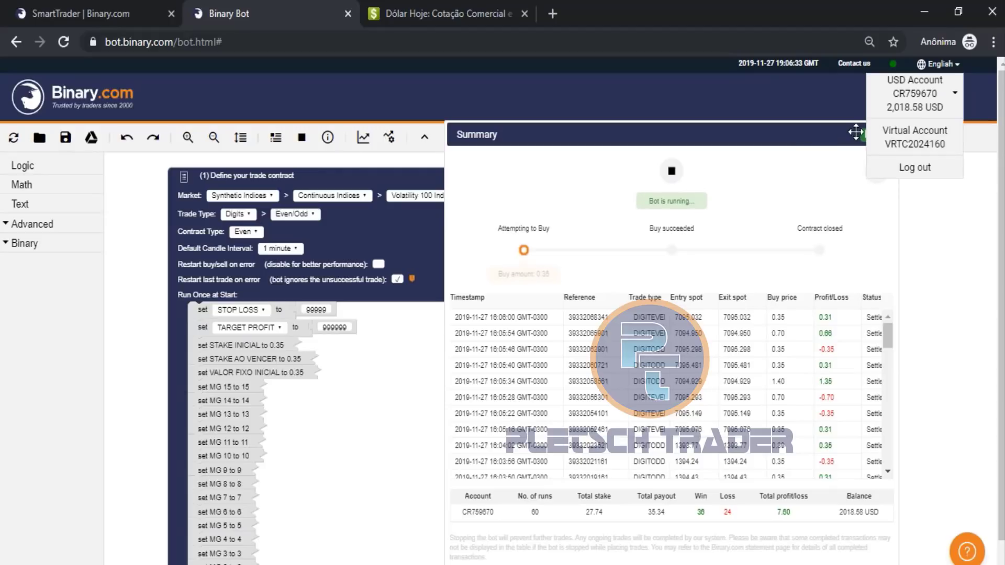
left_click(724, 171)
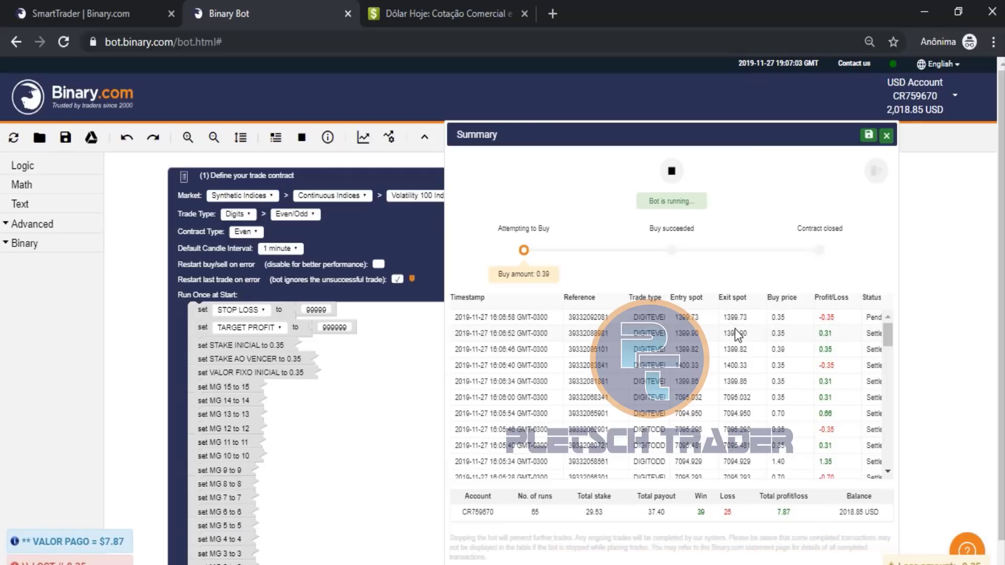
right_click(759, 322)
left_click(749, 246)
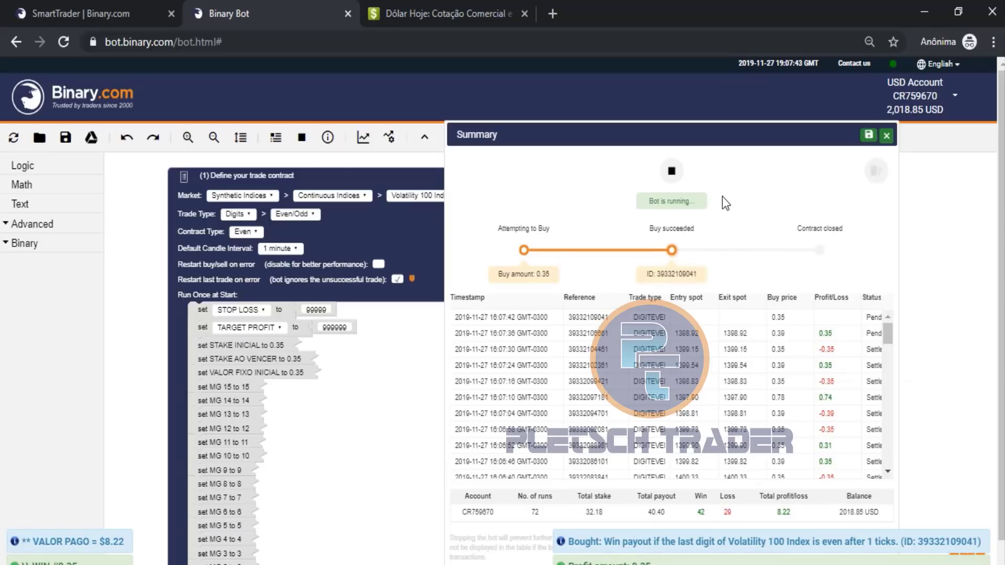
left_click(671, 171)
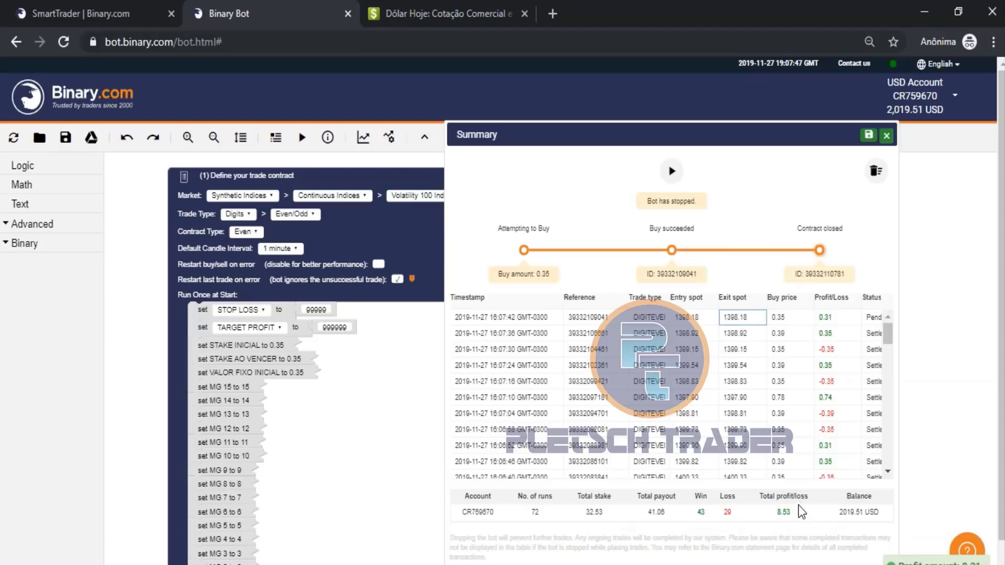
- Load the ROBÔ IRON SIDE PLETSCH TRADER file from the computer into the workspace
left_click(40, 146)
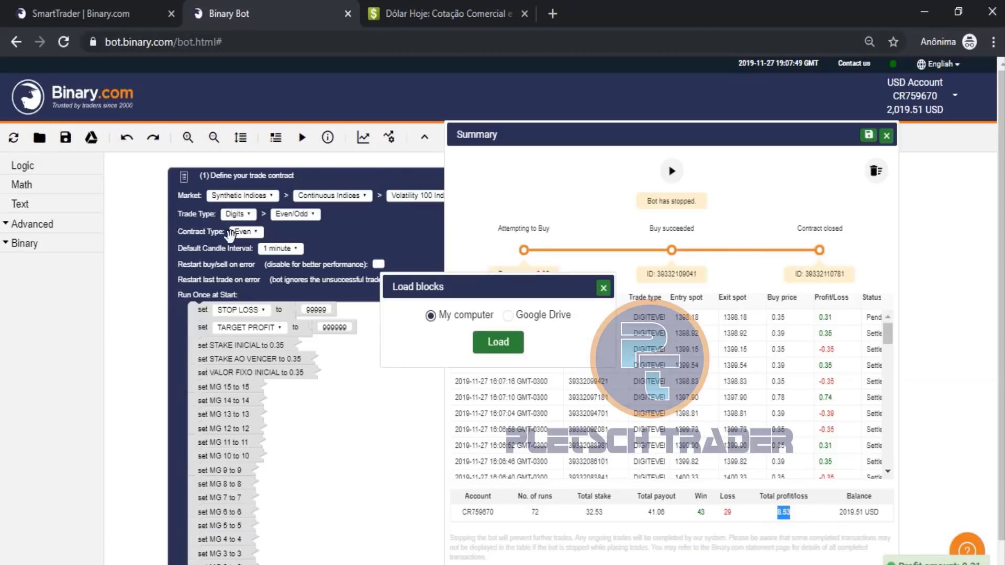
left_click(498, 351)
left_click(362, 393)
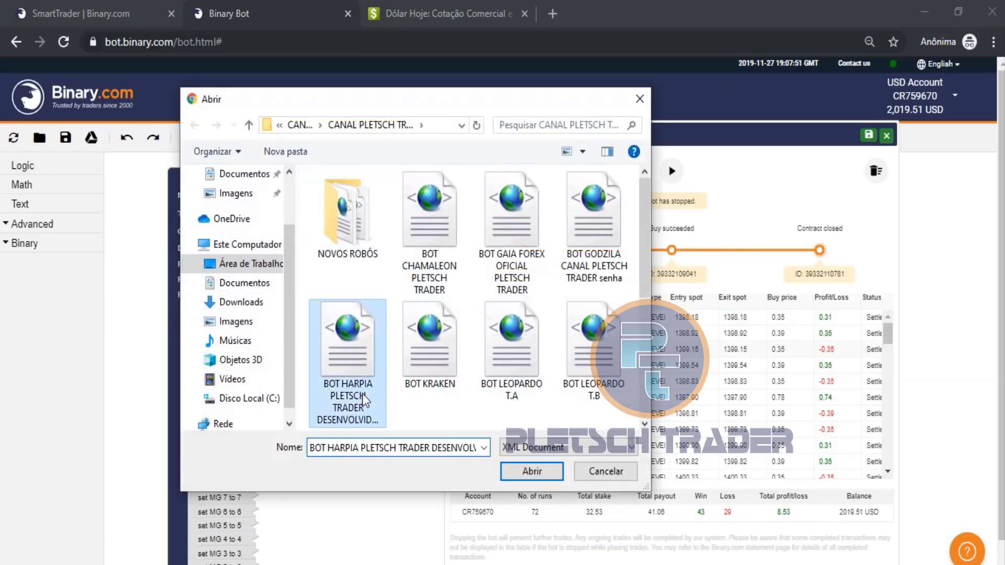
scroll(374, 387, "down", 3)
left_click(442, 356)
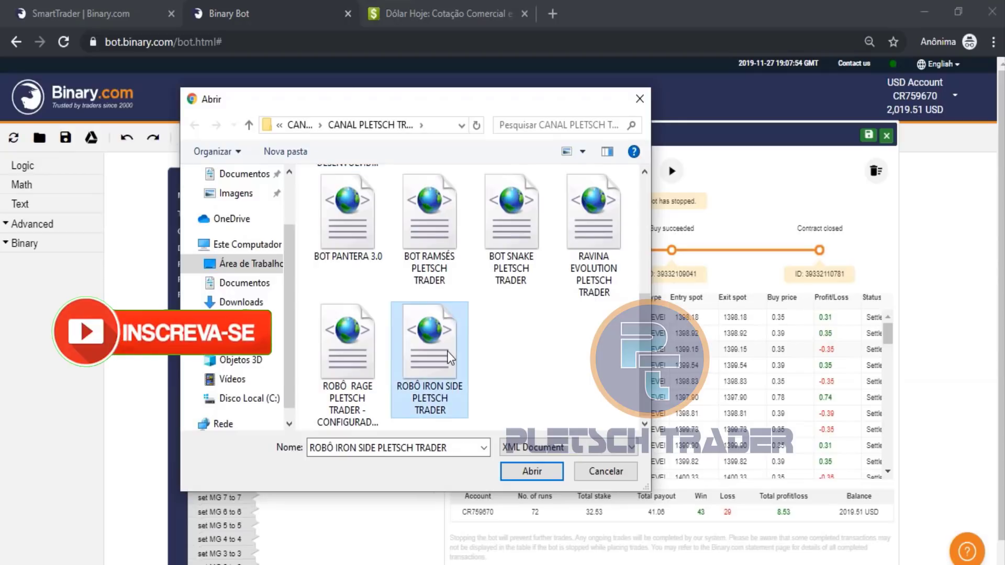
double_click(435, 369)
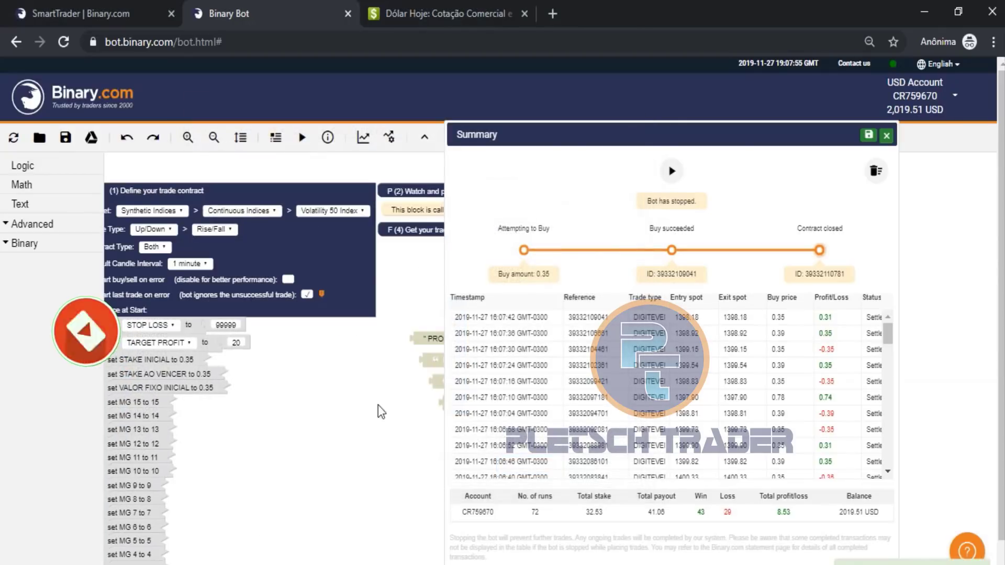
- Set the Iron Side bot's TARGET PROFIT to 999999999 and run the bot
left_click(306, 327)
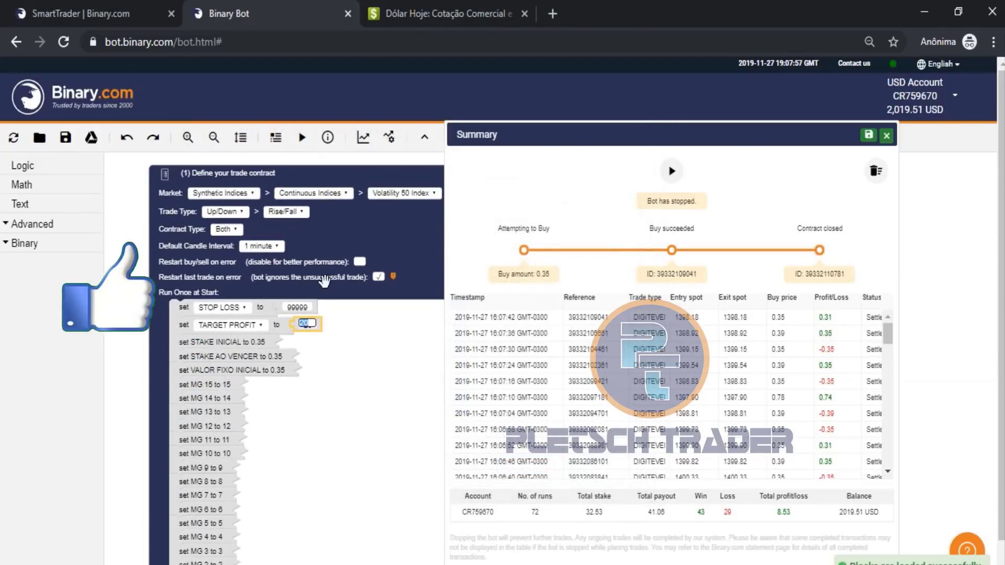
type("999999999")
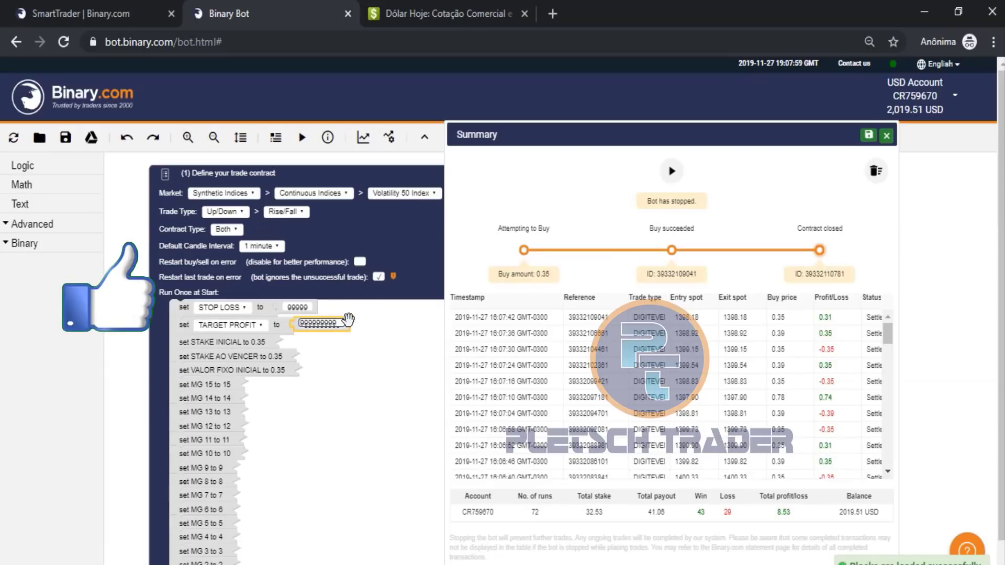
left_click(302, 137)
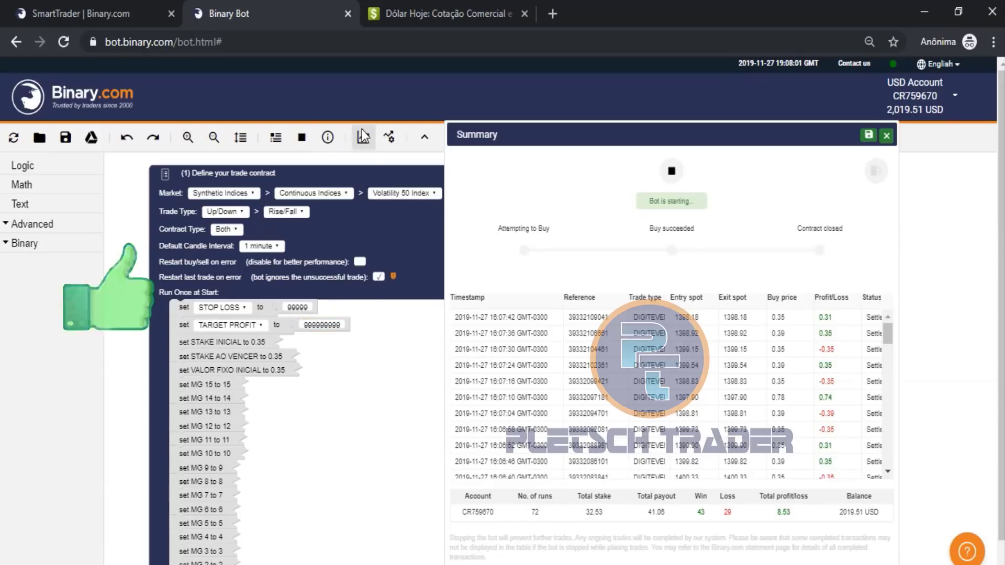
- Open the live chart, arrange it side by side with the summary, and enlarge the latest ticks
left_click(363, 137)
left_click(566, 233)
left_click_drag(292, 117, 333, 140)
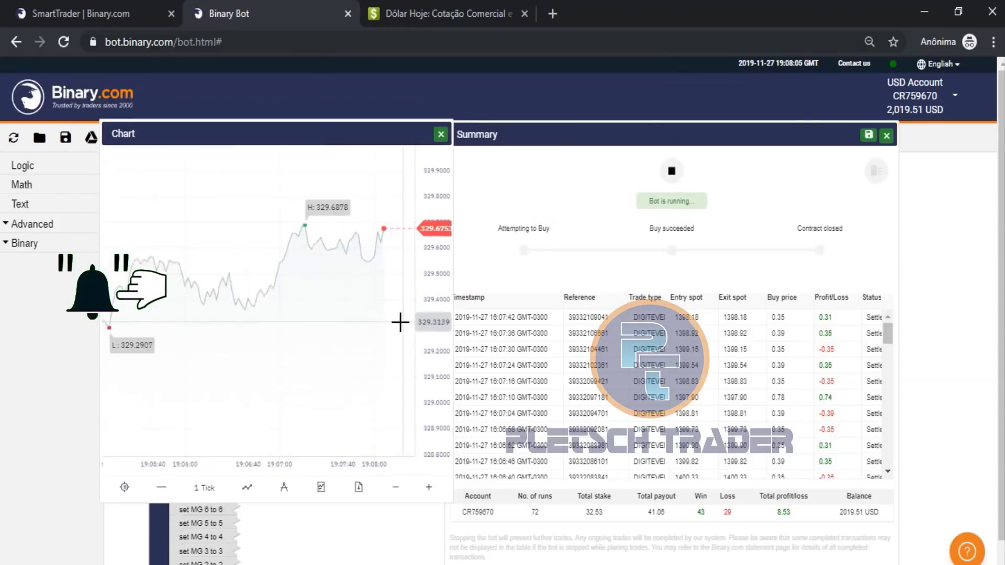
scroll(332, 284, "up", 3)
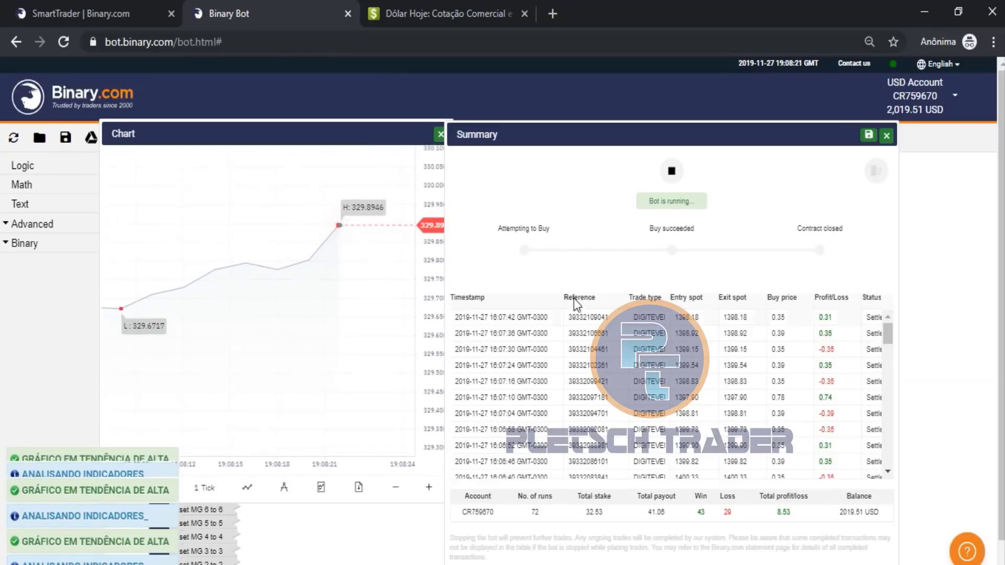
mouse_move(587, 141)
left_mouse_down()
mouse_move(653, 117)
mouse_move(595, 146)
mouse_move(596, 136)
left_mouse_up()
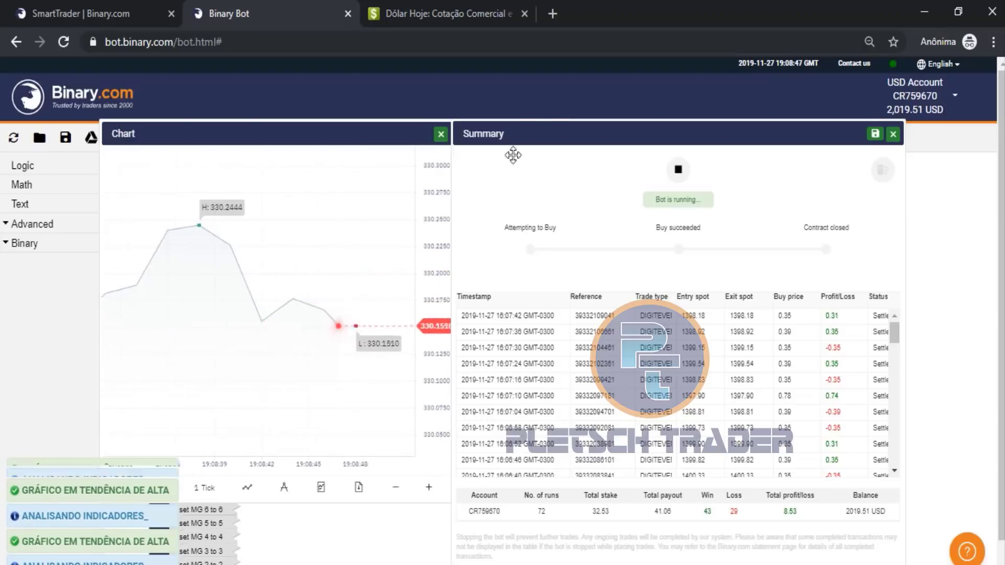
- Switch to the PLANILHA 2 MIL DÓLARES spreadsheet in Trio Office Calc and select the Meta Batida cell for day 3
left_click(453, 564)
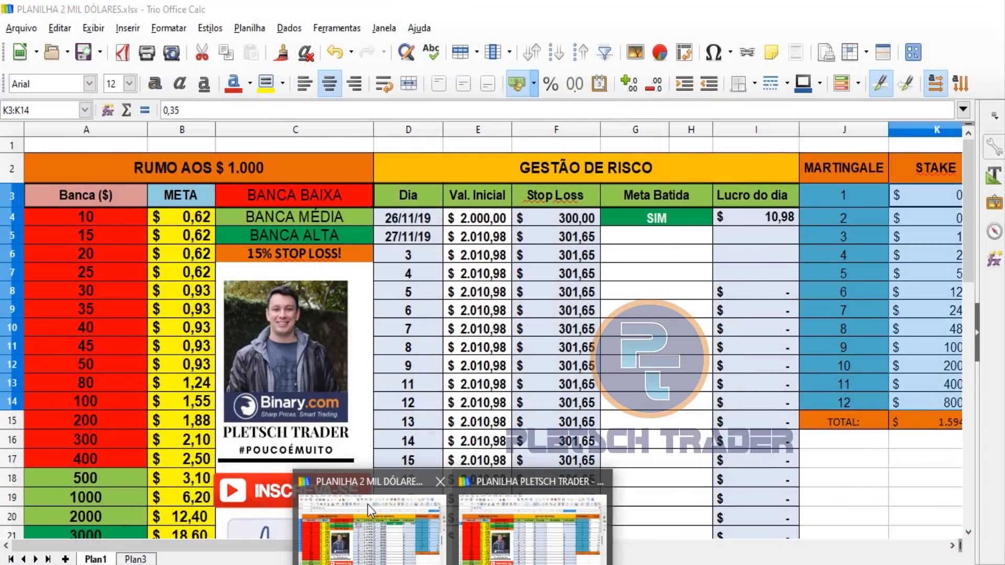
left_click(368, 505)
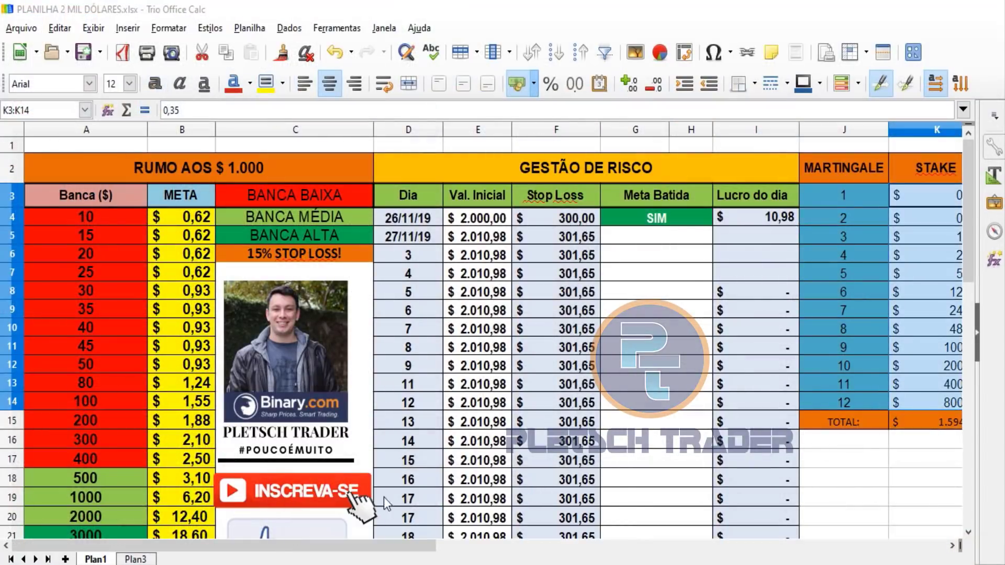
left_click(689, 254)
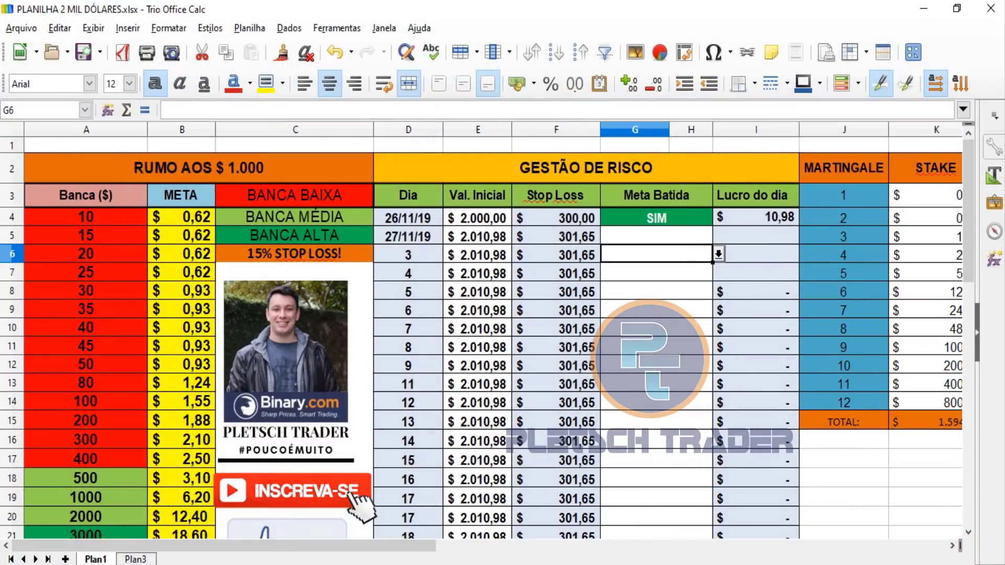
- Switch back to Binary Bot, show a longer tick history in the chart, stop the Iron Side bot and close the chart
key("alt+Tab")
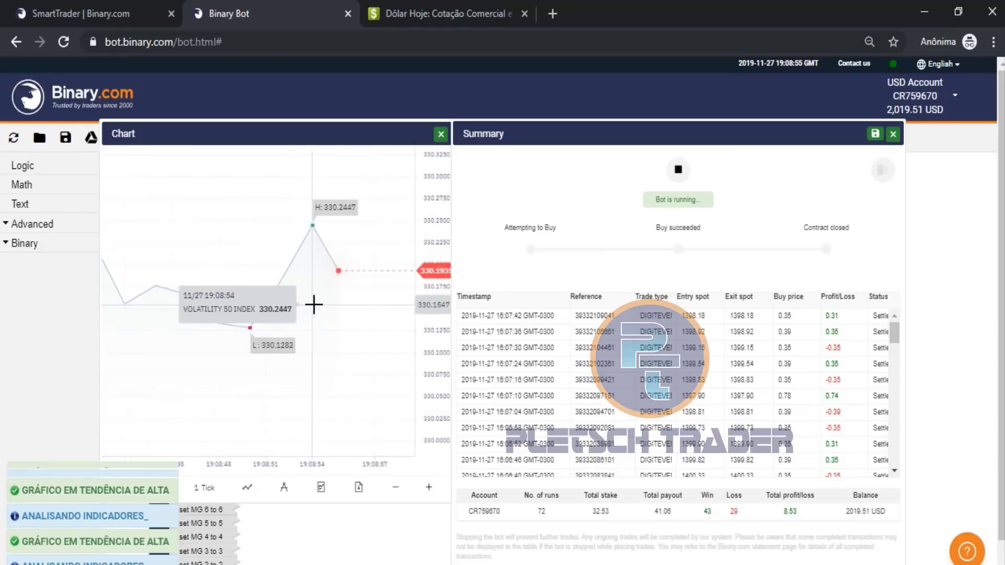
scroll(366, 243, "down", 5)
scroll(359, 236, "down", 5)
scroll(298, 258, "up", 5)
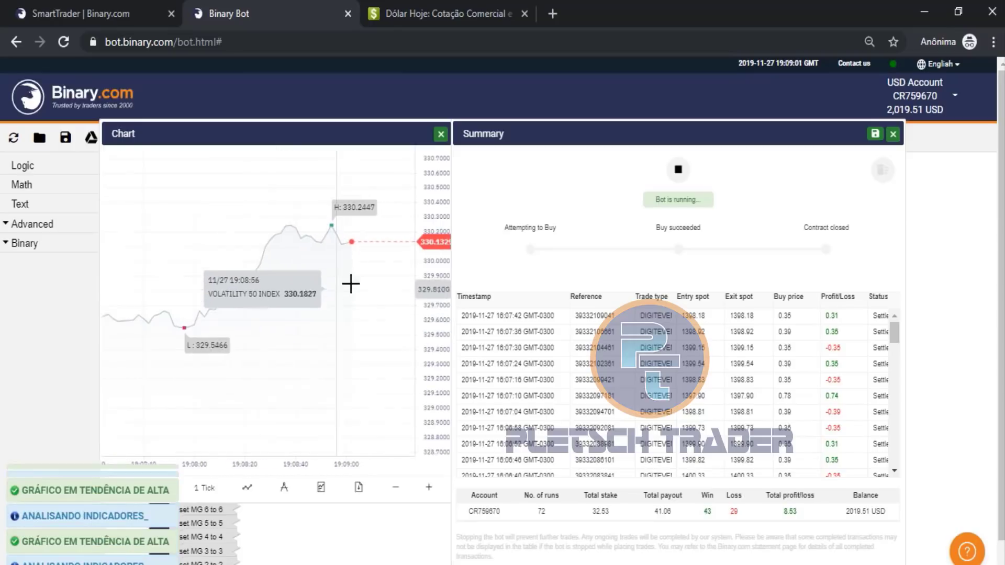
left_click(677, 169)
left_click(440, 134)
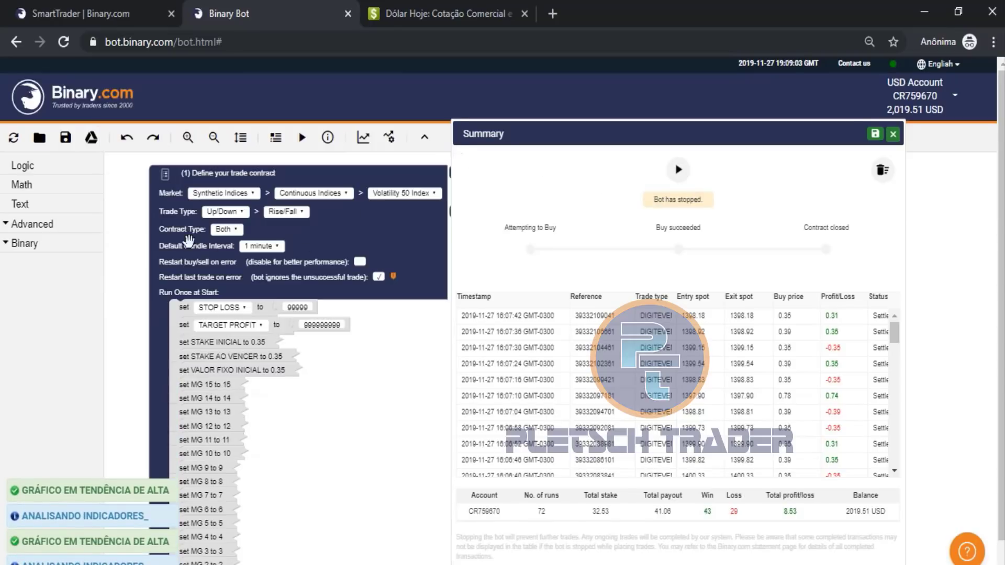
- Load the BOT HARPIA PLETSCH TRADER file from the computer into the workspace and run the bot
left_click(45, 145)
left_click(497, 341)
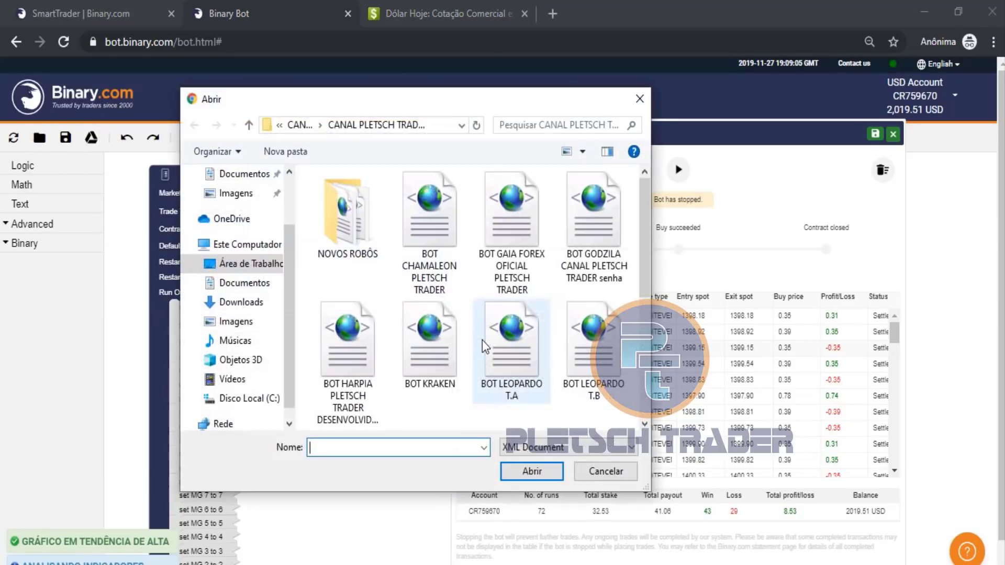
left_click(420, 261)
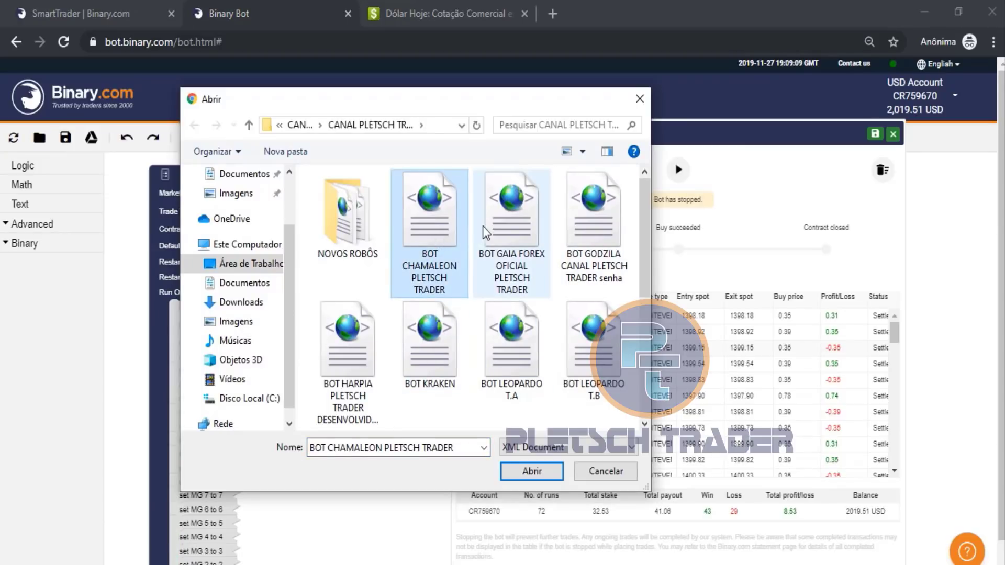
double_click(346, 354)
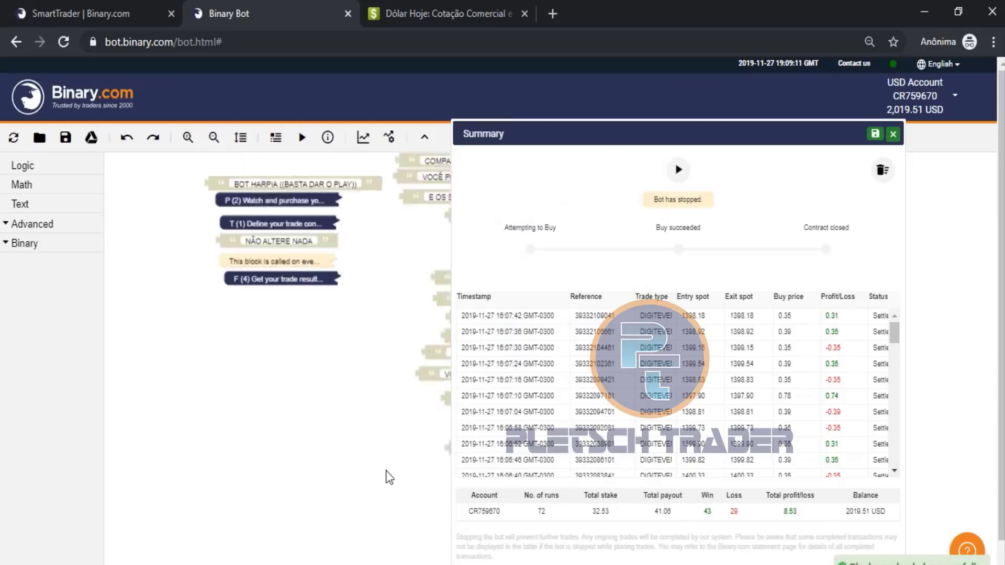
left_click(678, 169)
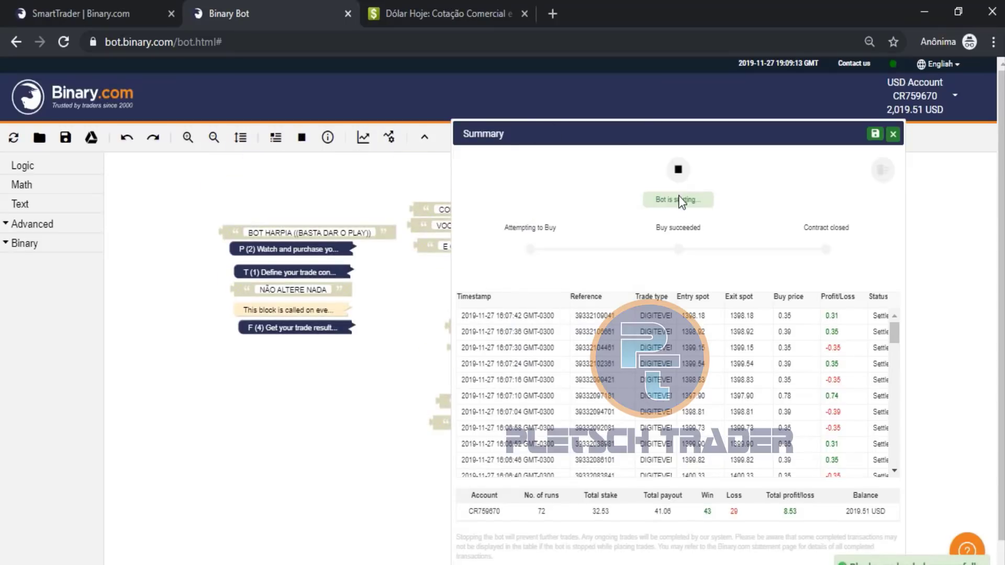
- Move the Summary window slightly higher over the workspace and stop the running Harpia bot
left_click(562, 168)
left_click_drag(624, 133, 685, 133)
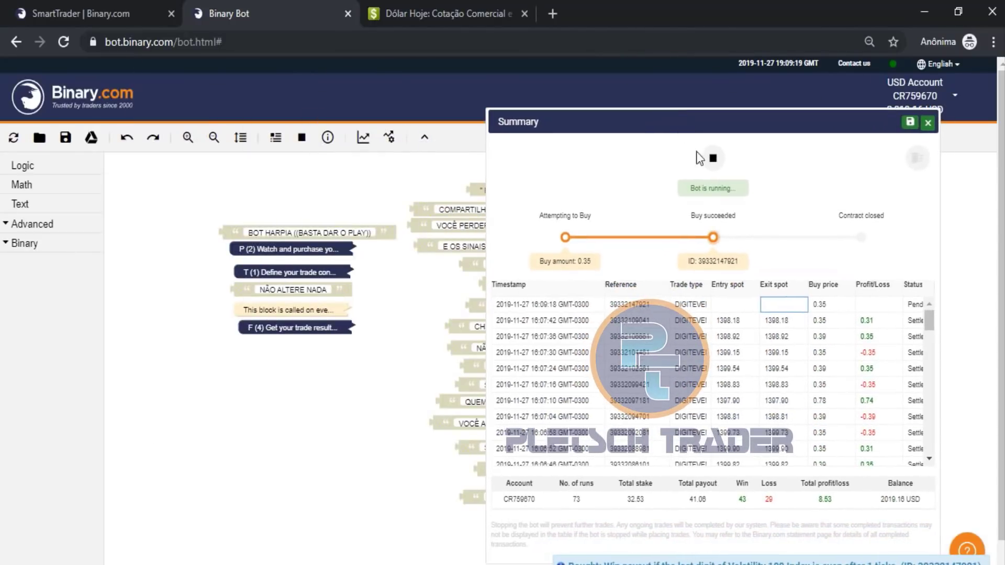
left_click_drag(783, 126, 761, 116)
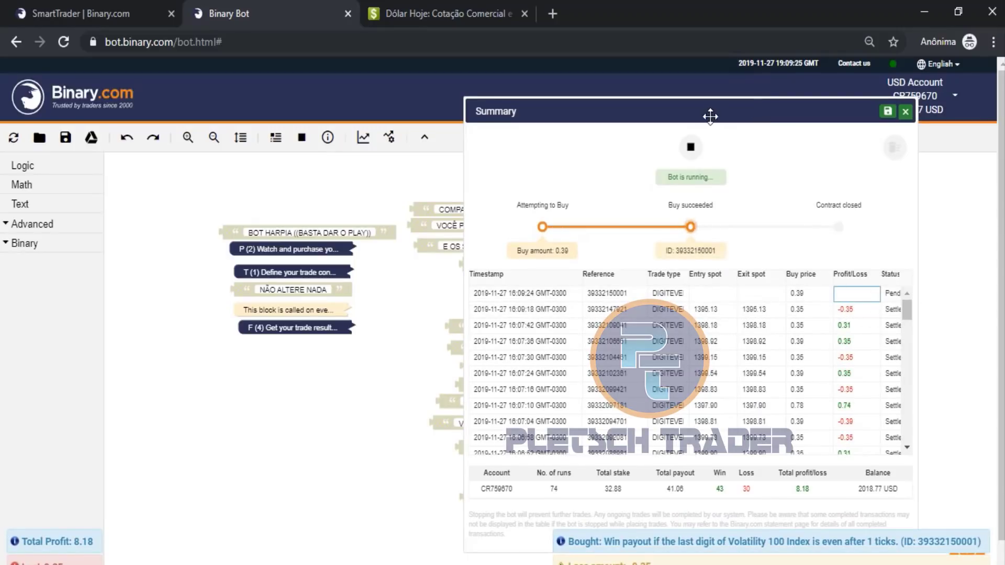
left_click_drag(713, 117, 691, 106)
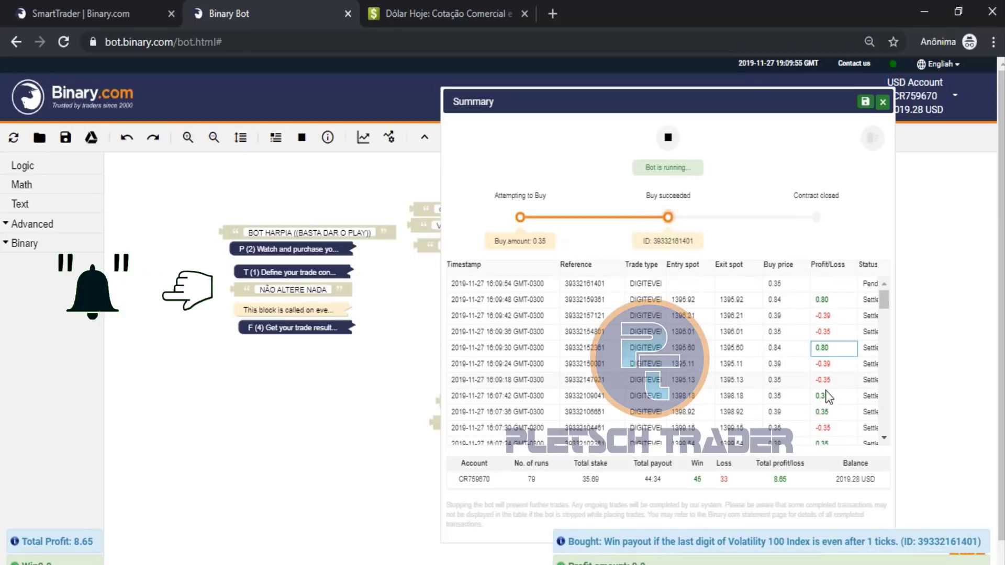
left_click(835, 302)
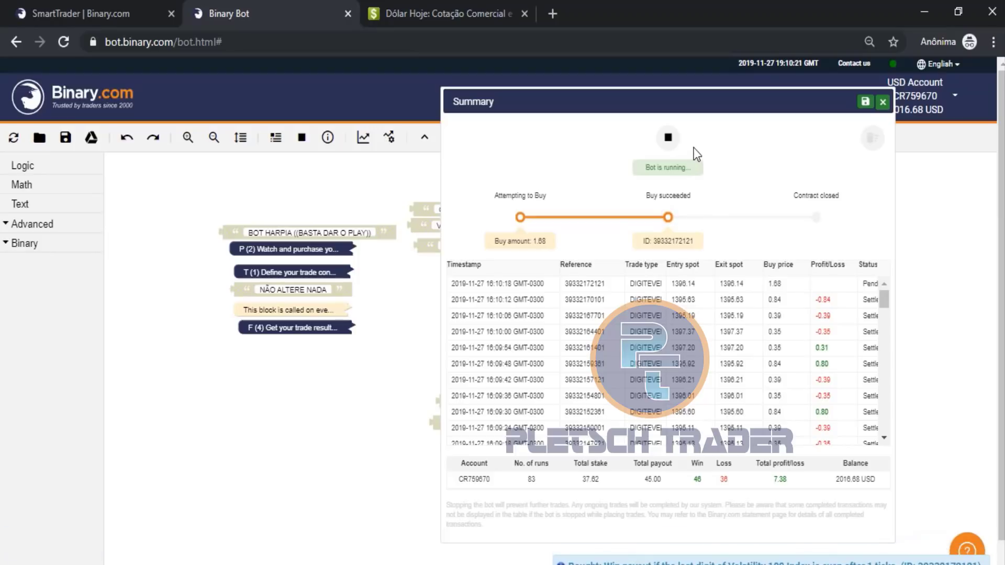
left_click(668, 137)
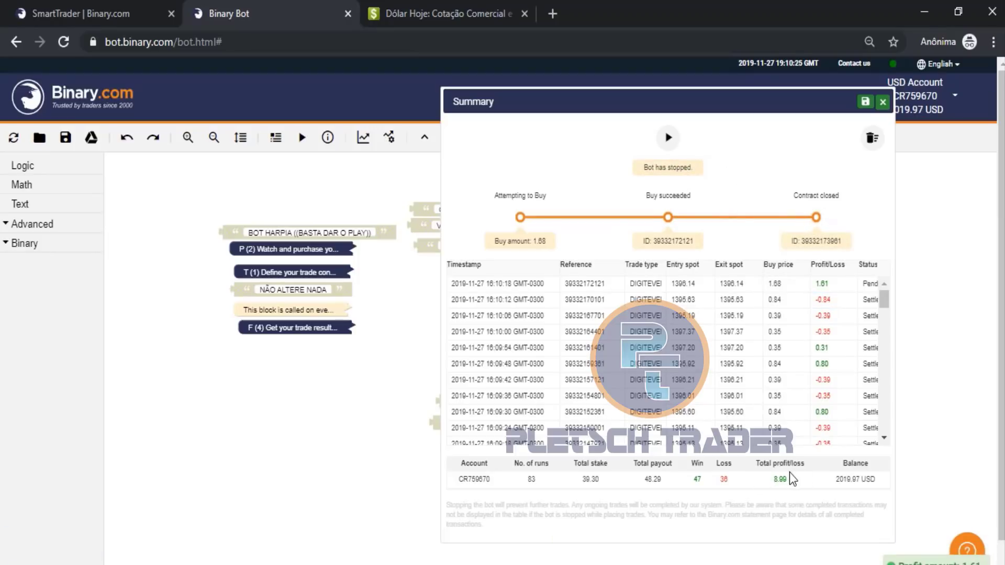
left_click(39, 137)
left_click(495, 342)
left_click(353, 365)
left_click(405, 366)
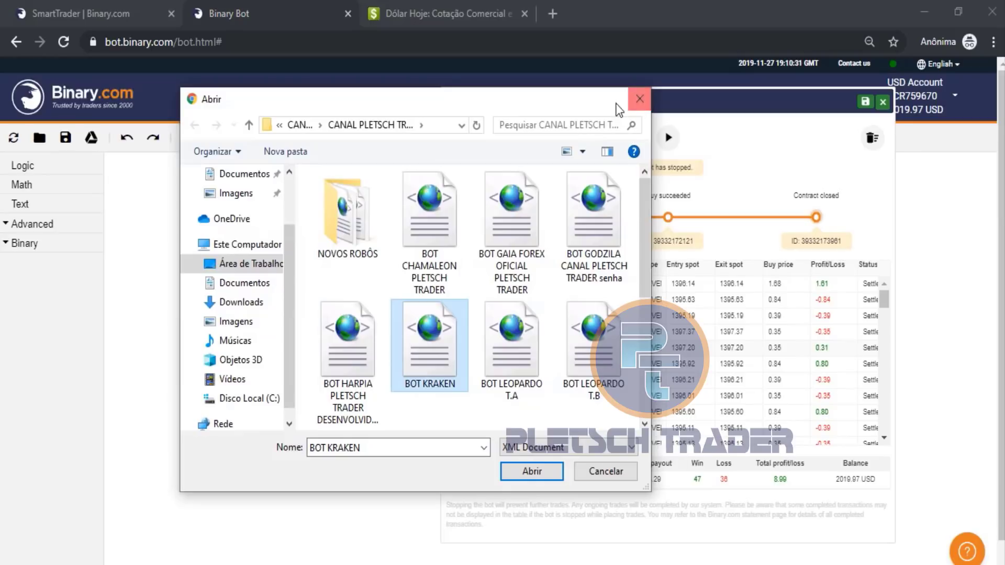
left_click(639, 98)
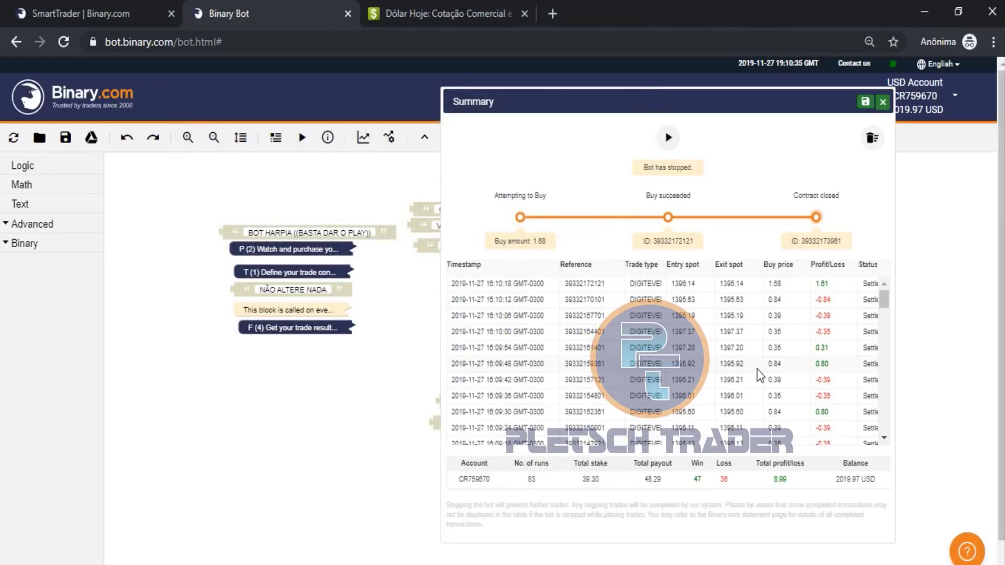
- Review the Summary's trade history from the newest to the oldest operation, checking the profit and loss of each trade
scroll(757, 369, "down", 10)
double_click(711, 478)
left_click(741, 454)
scroll(777, 414, "down", 20)
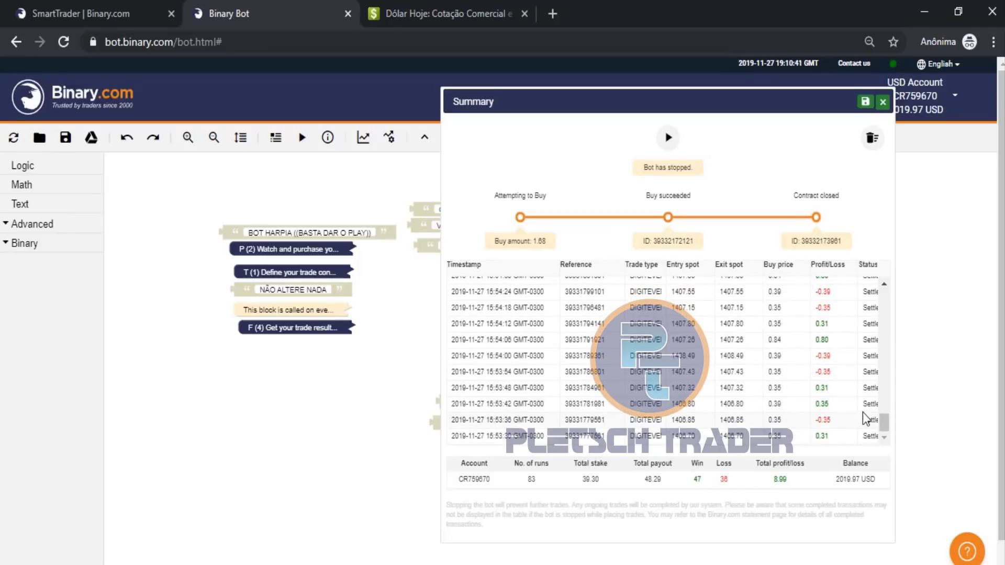
scroll(842, 356, "up", 13)
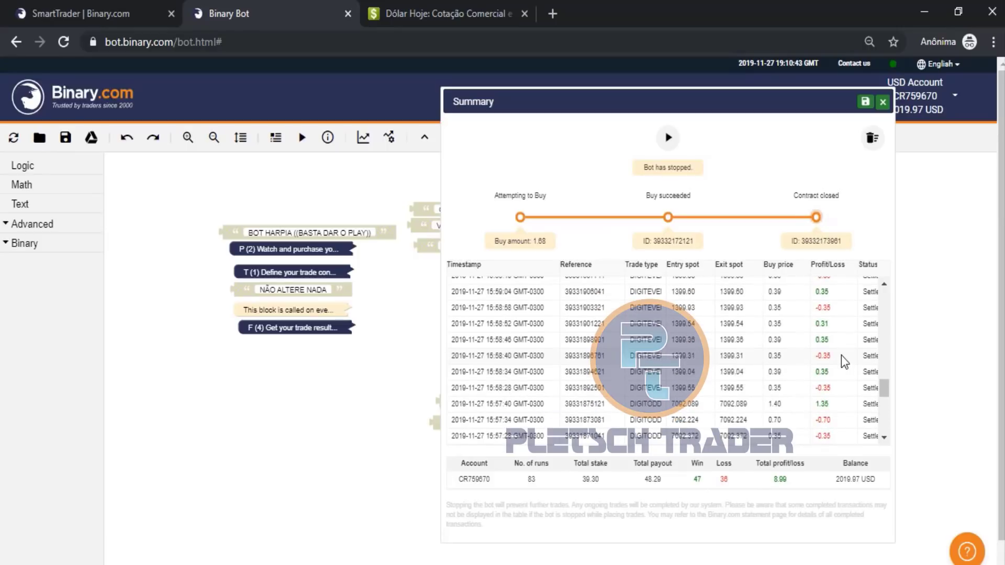
scroll(841, 356, "up", 10)
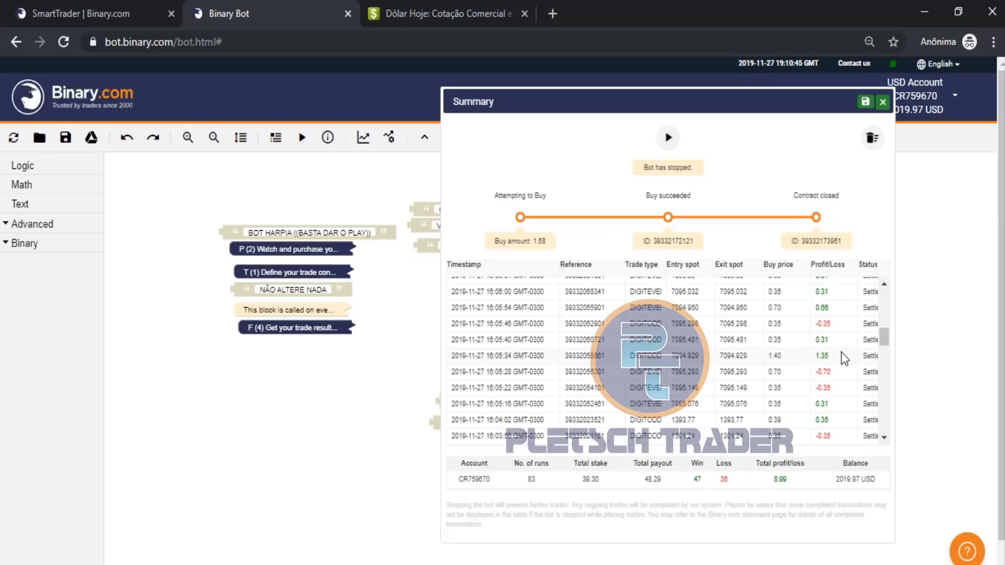
scroll(830, 400, "up", 10)
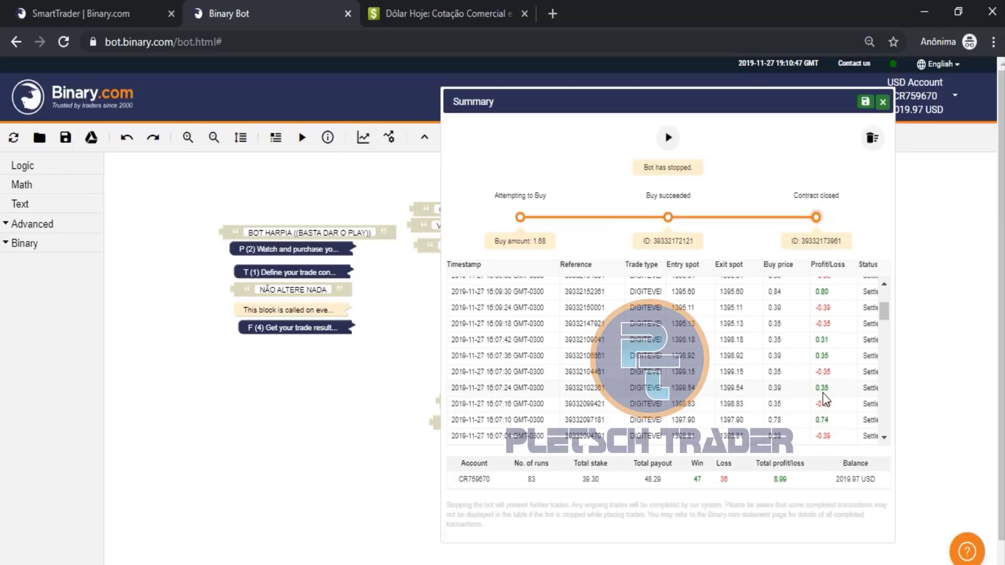
scroll(824, 399, "up", 5)
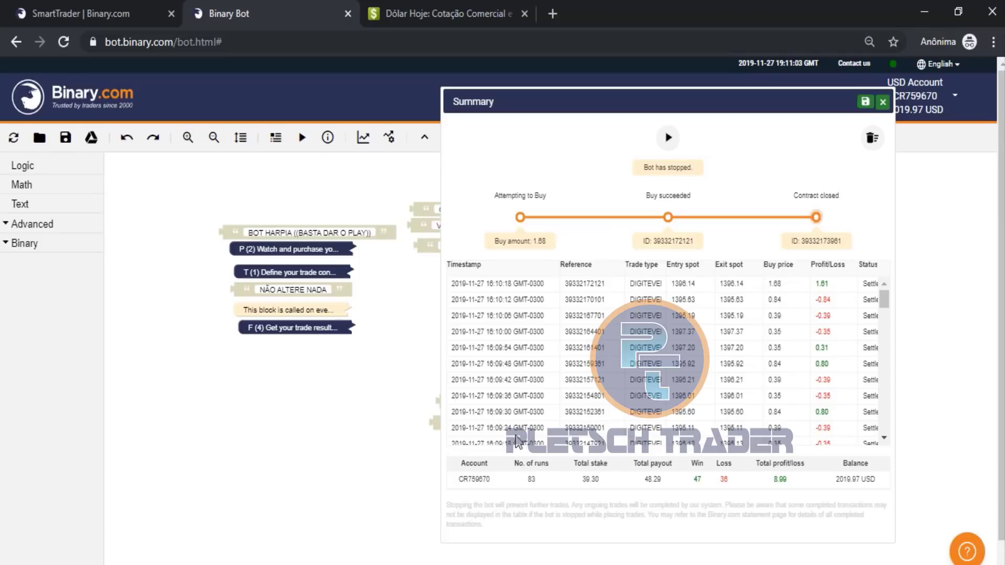
- Switch to the PLANILHA PLETSCH TRADER - BANCA REAL spreadsheet and examine the Banca and META table from 10 to 10000
mouse_move(453, 564)
left_click(394, 547)
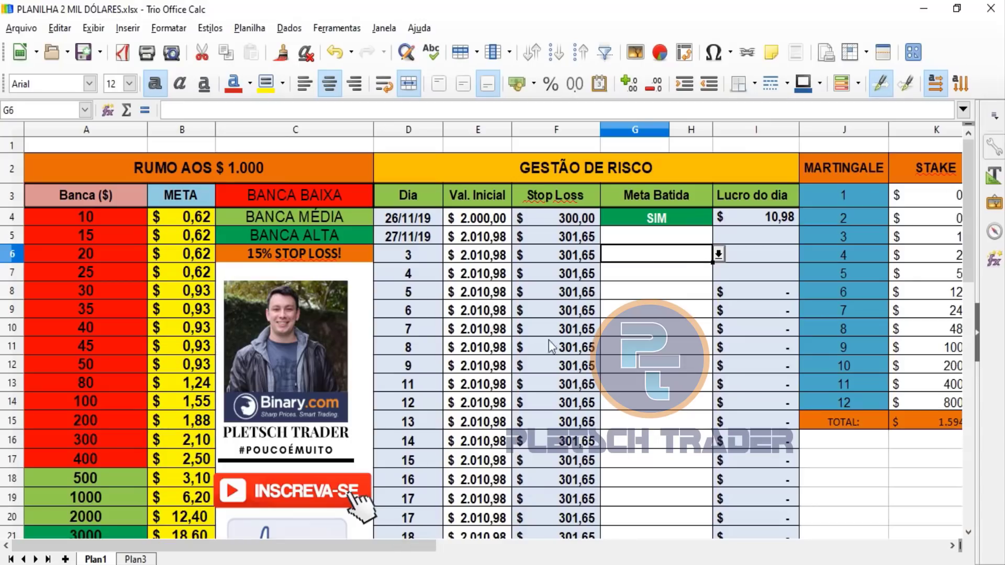
mouse_move(482, 563)
left_click(533, 519)
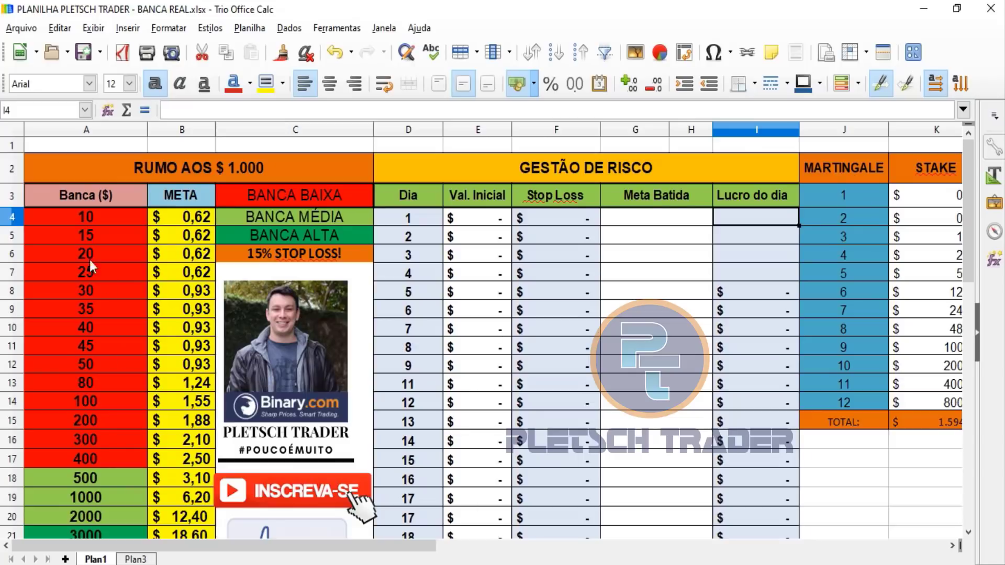
left_click(99, 216)
scroll(89, 221, "down", 2)
left_click(95, 450)
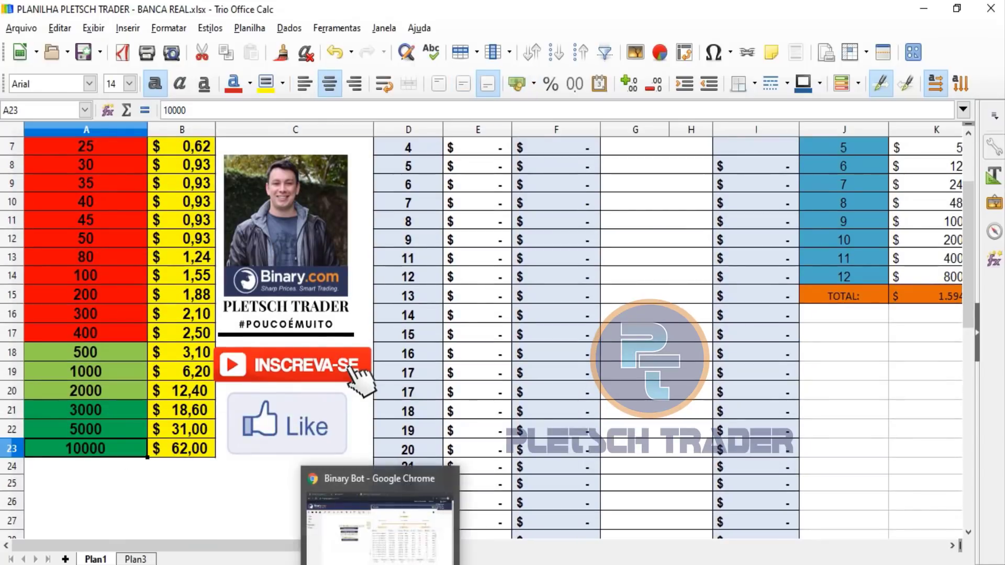
scroll(416, 309, "up", 2)
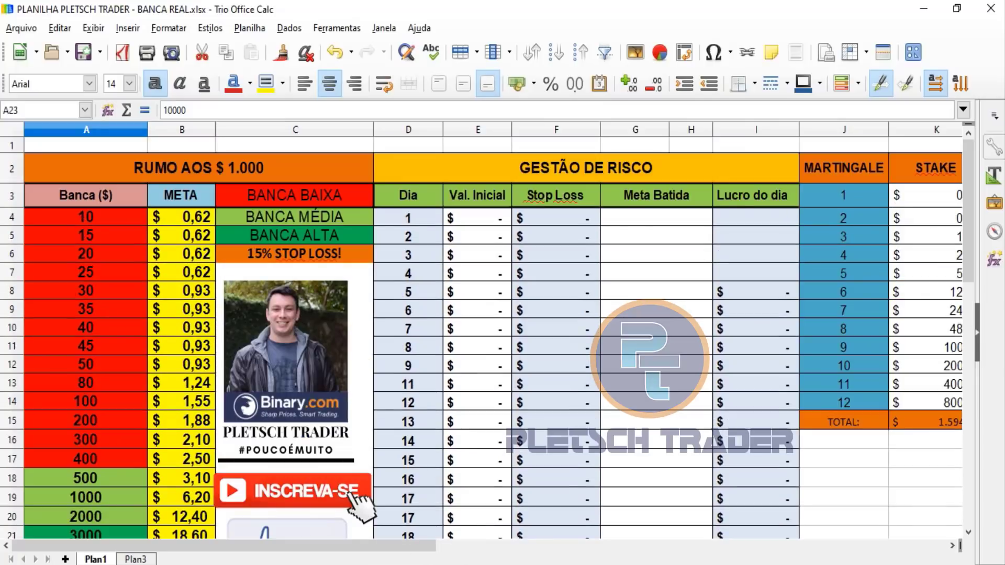
- Switch to Binary Bot in Chrome and move the Summary window slightly lower
mouse_move(380, 564)
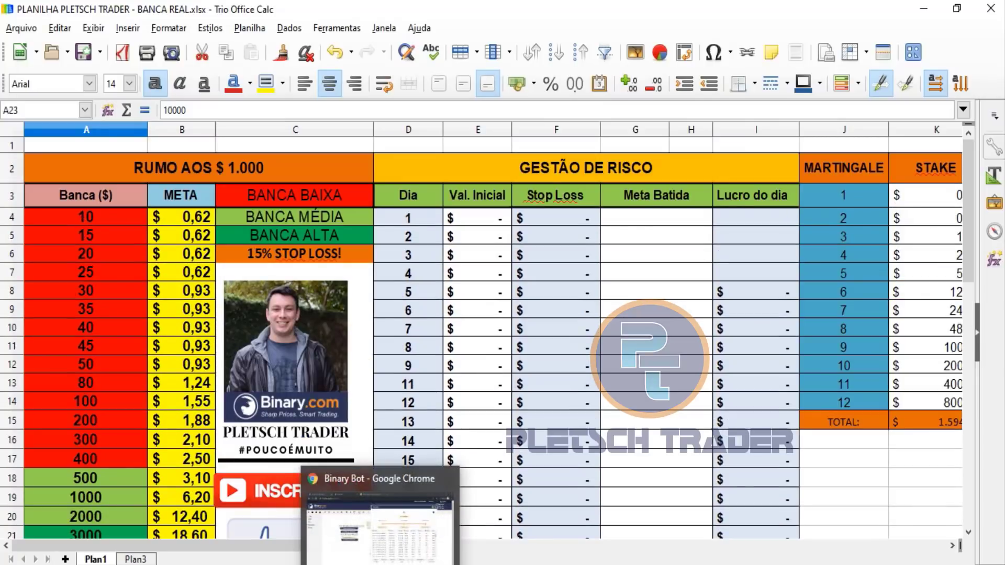
left_click(380, 528)
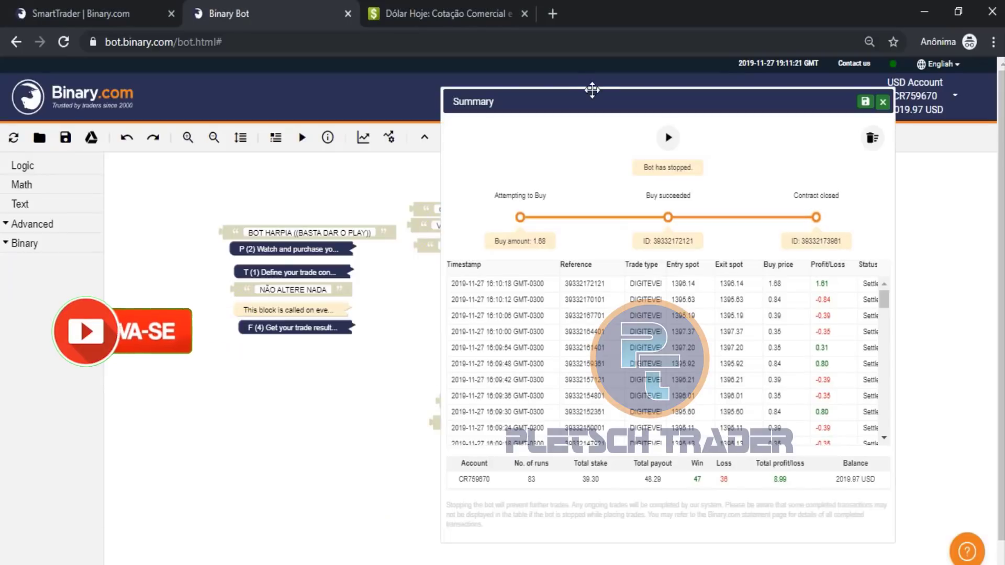
left_click_drag(570, 96, 581, 111)
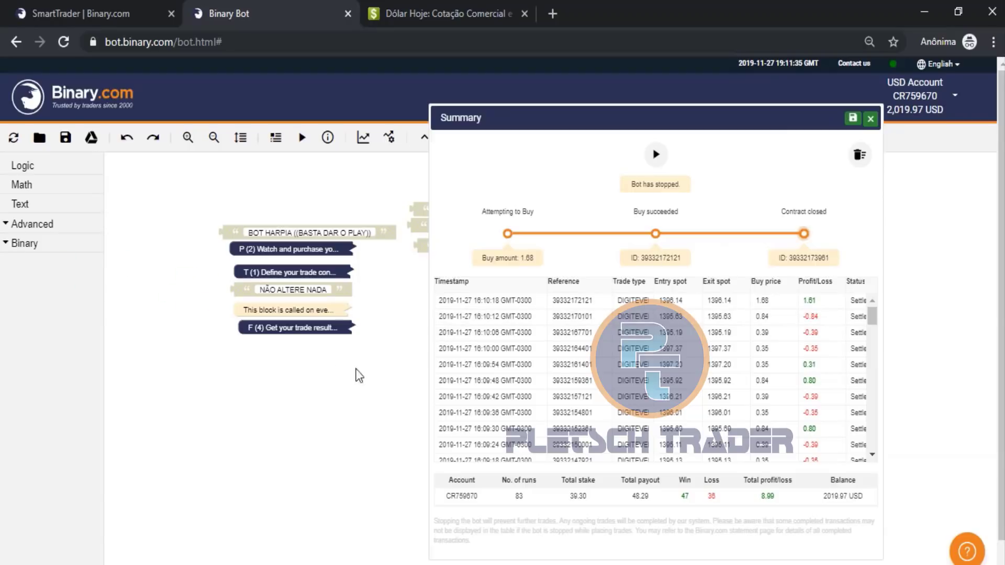
- Load the BOT PANTERA 3.0 file into the bot workspace
left_click(39, 138)
left_click(498, 341)
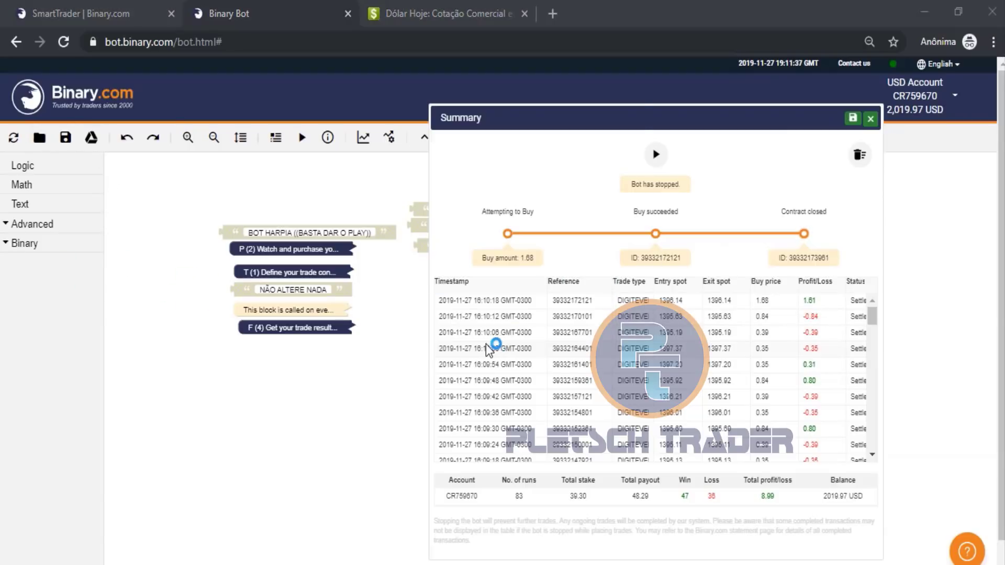
left_click(348, 346)
left_click(430, 345)
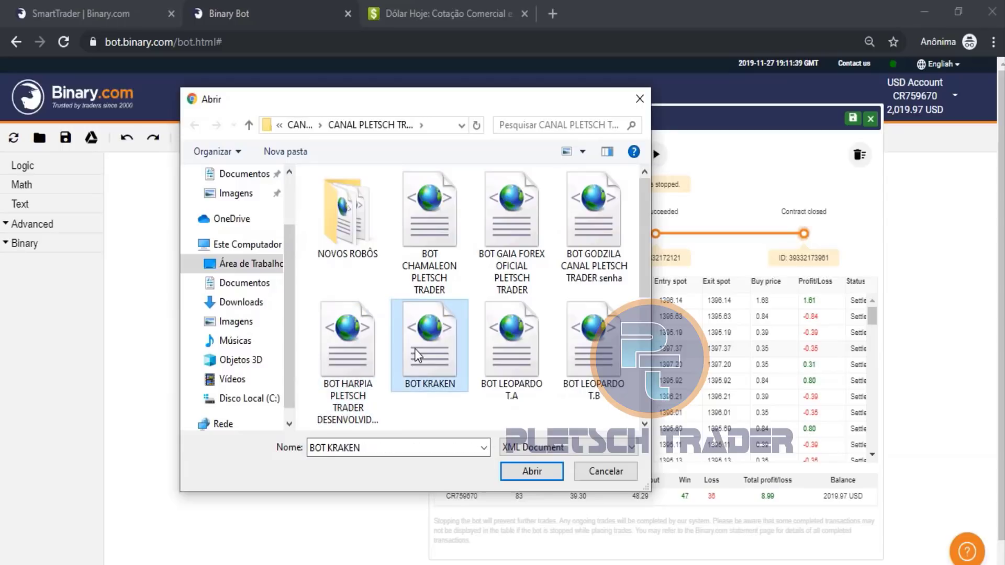
left_click(512, 351)
scroll(471, 314, "down", 3)
left_click(385, 339)
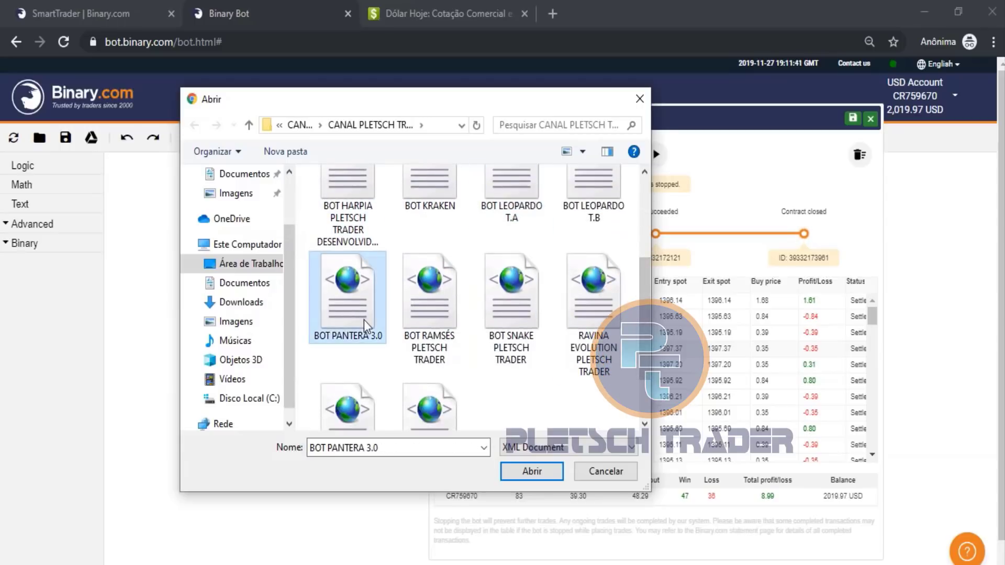
double_click(368, 326)
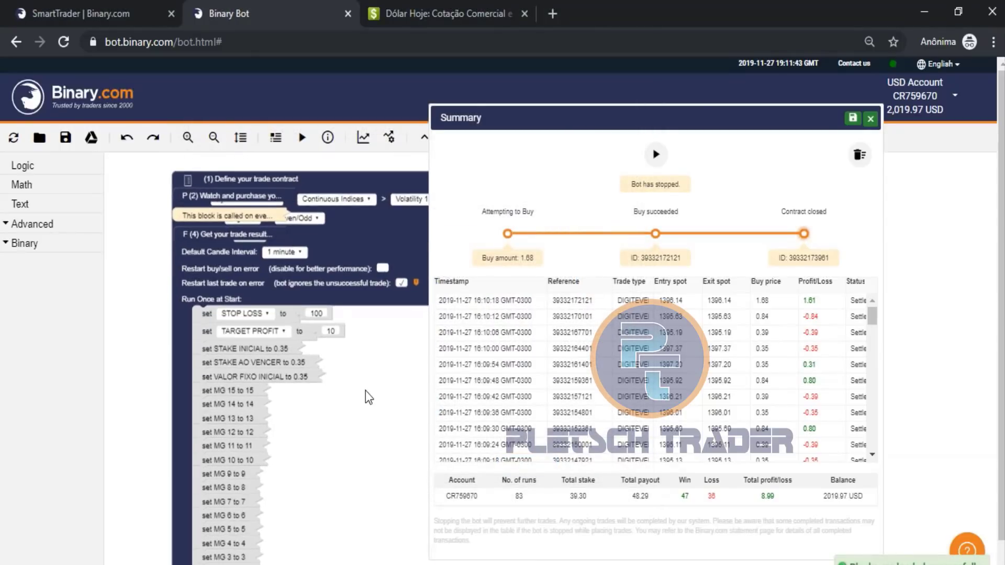
- Set the bot's TARGET PROFIT to 999999 and its STOP LOSS to 99999
left_click(327, 325)
type("999999")
left_click(314, 307)
type("99999")
left_click(377, 338)
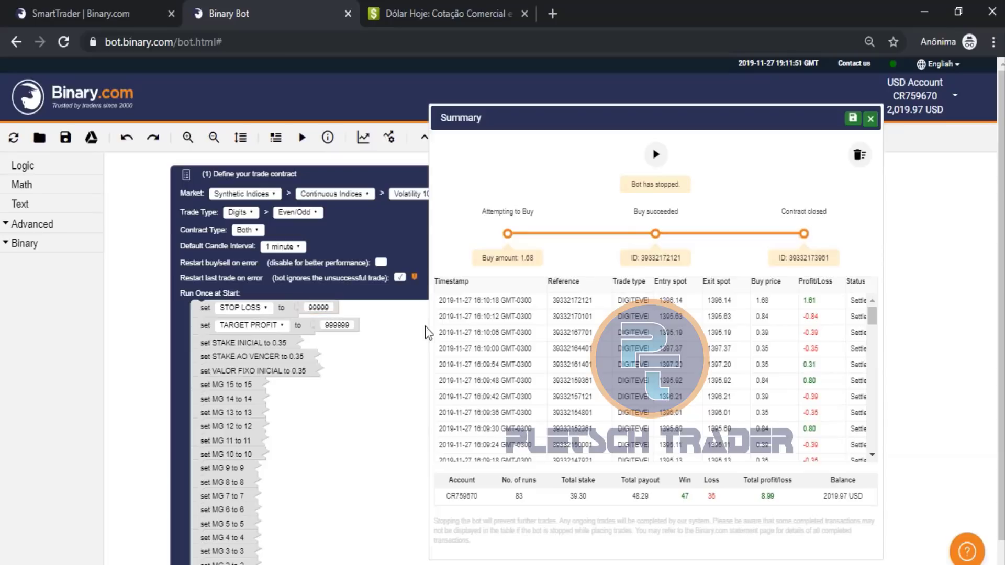
- Run the Pantera bot and confirm its password prompt
left_click(653, 156)
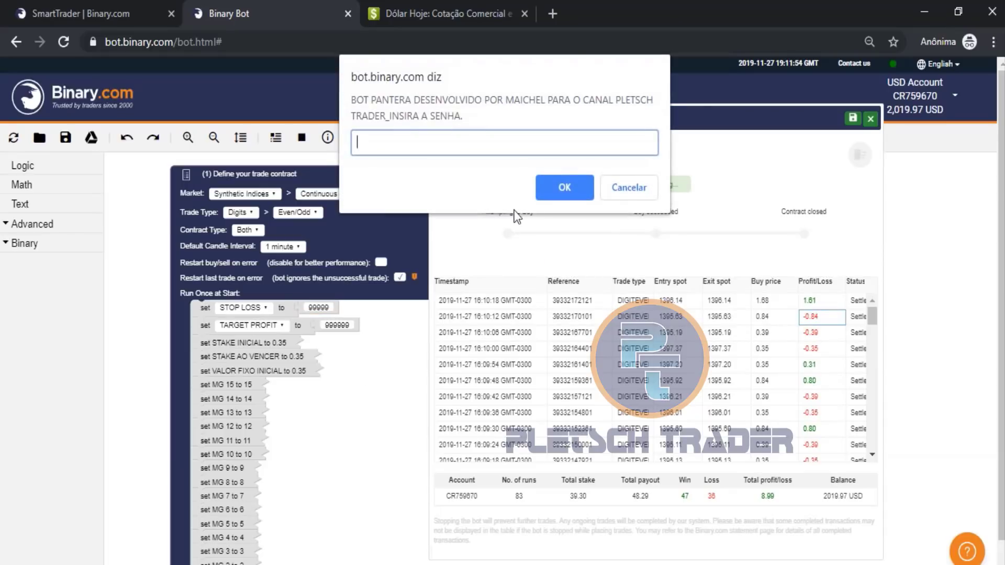
left_click(550, 189)
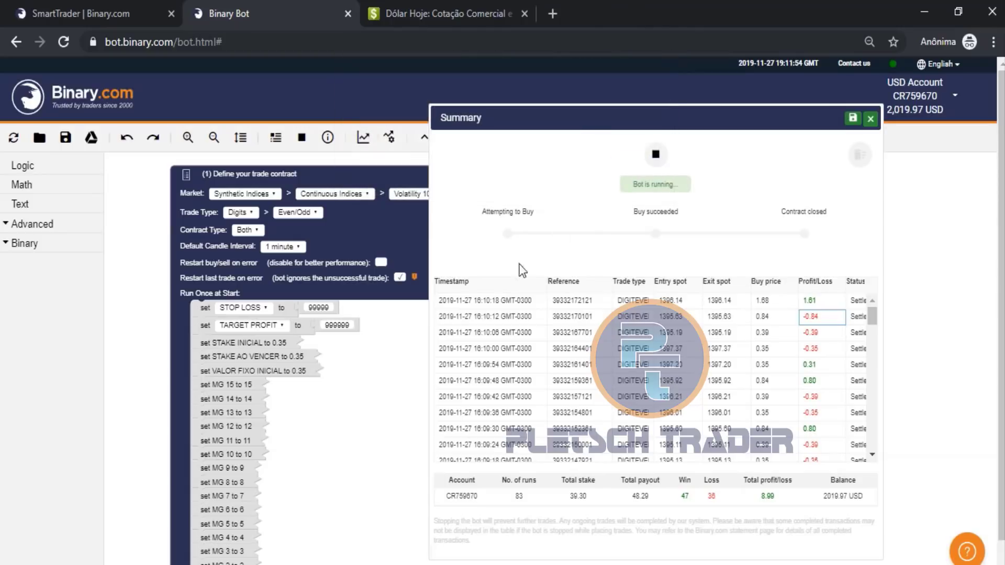
key("Return")
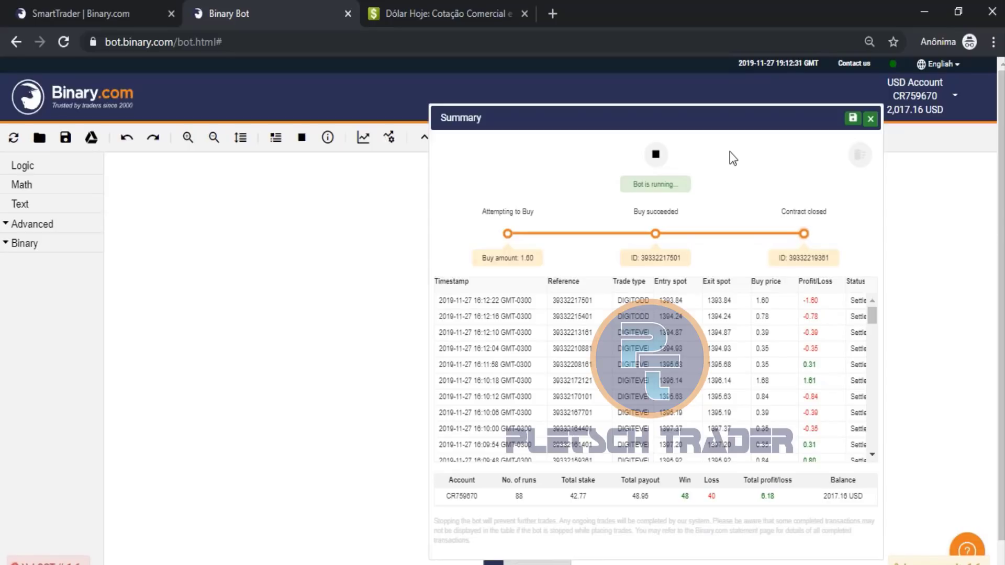
- Reposition the Summary window, stop the running Pantera bot and check its total profit/loss
mouse_move(666, 121)
left_mouse_down()
mouse_move(735, 126)
mouse_move(709, 112)
mouse_move(675, 130)
mouse_move(664, 108)
left_mouse_up()
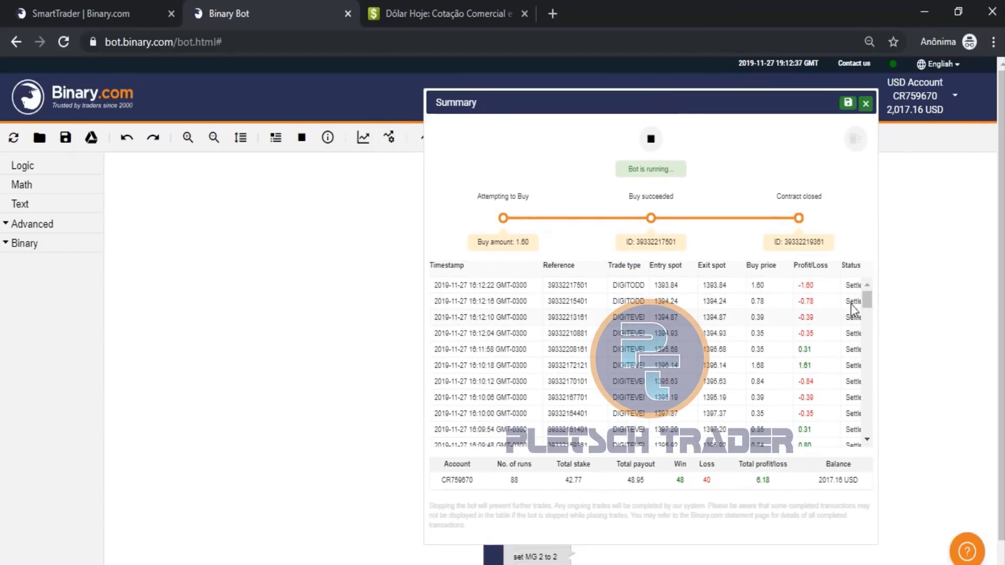
left_click_drag(749, 102, 762, 131)
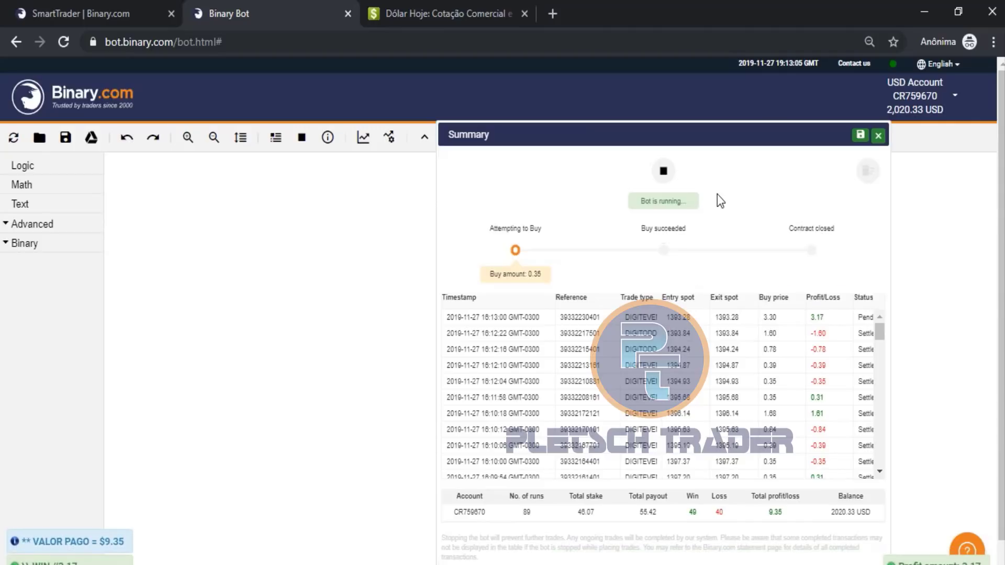
left_click_drag(717, 137, 703, 121)
left_click(649, 154)
double_click(762, 495)
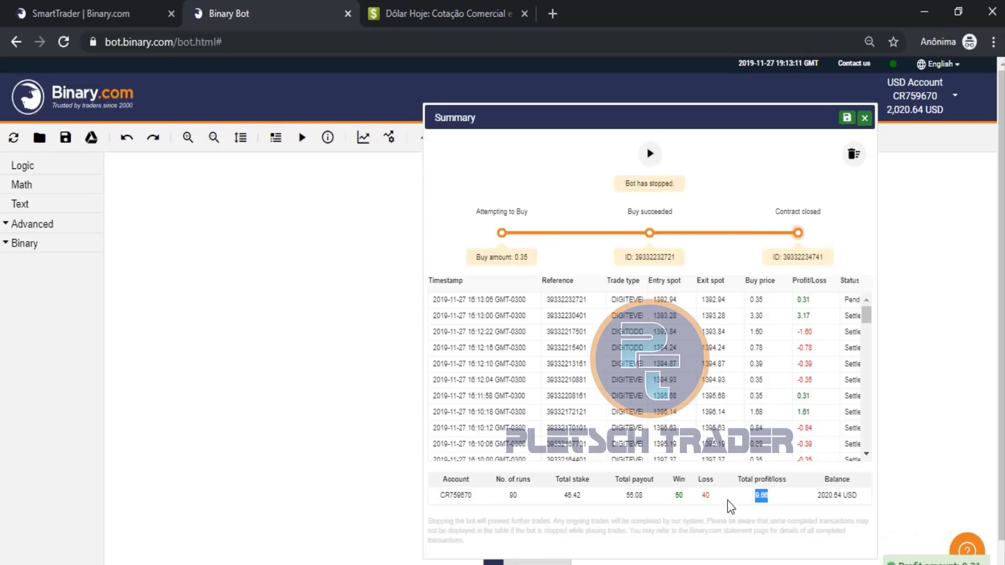
left_click(730, 509)
- Load the BOT SNAKE PLETSCH TRADER file into the bot workspace
left_click(42, 140)
left_click(512, 344)
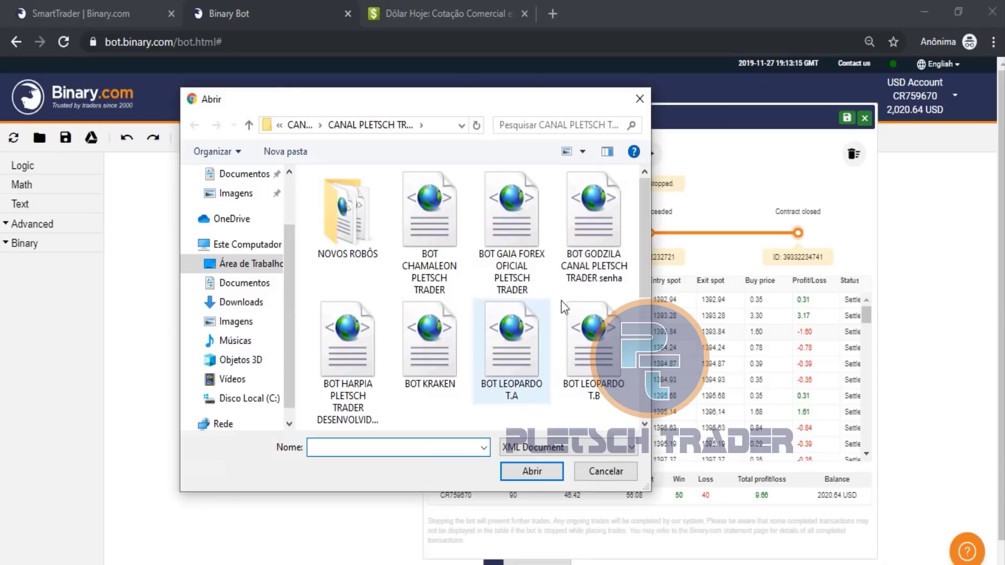
left_click_drag(645, 234, 636, 350)
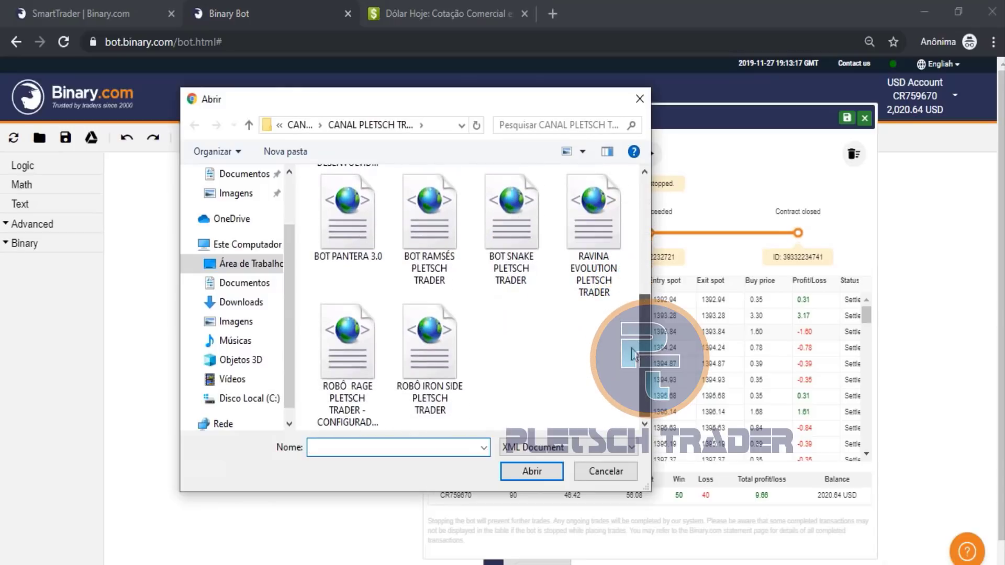
double_click(516, 256)
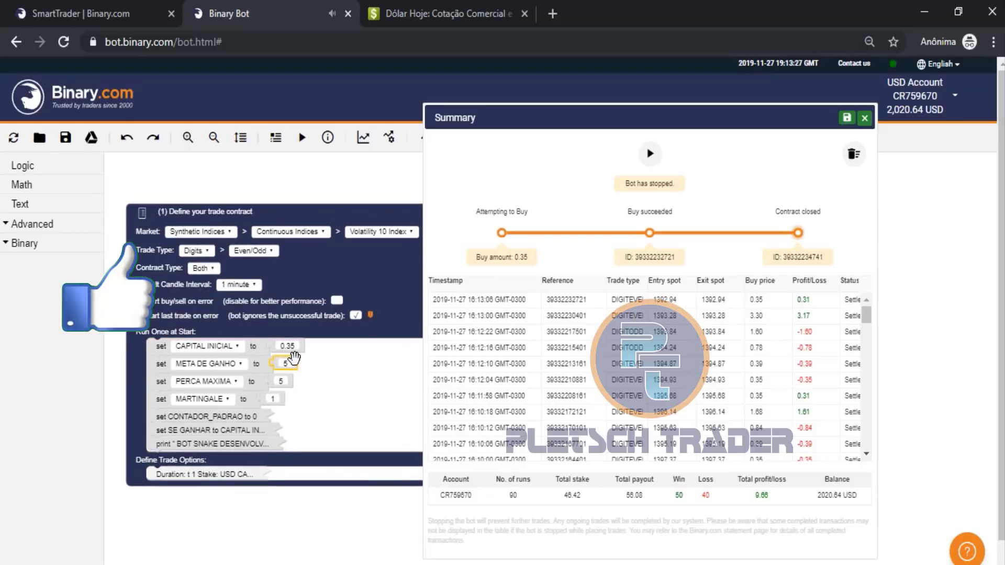
- Set both META DE GANHO and PERCA MAXIMA to 99999999
left_click(287, 363)
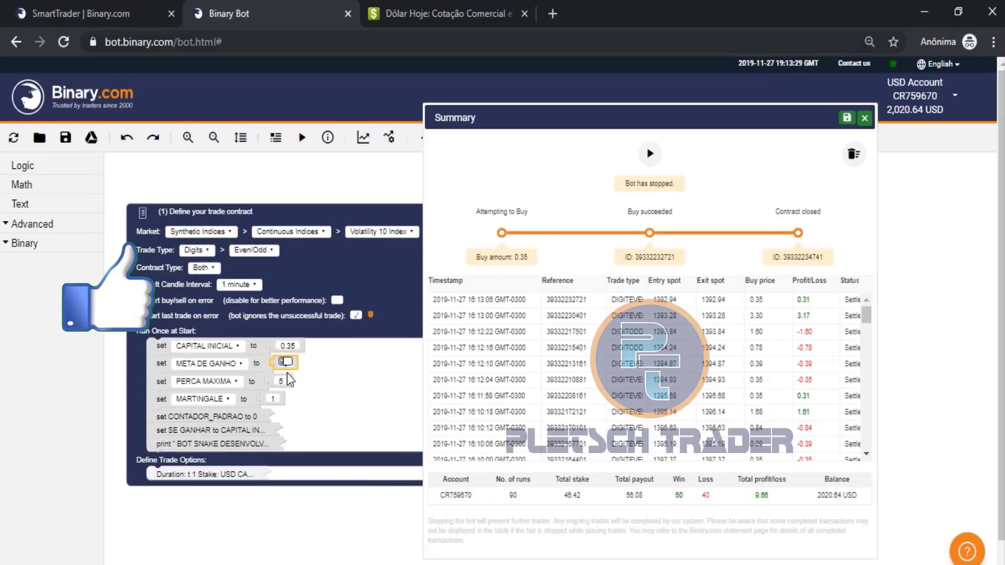
type("99999999")
left_click(280, 381)
type("99999999")
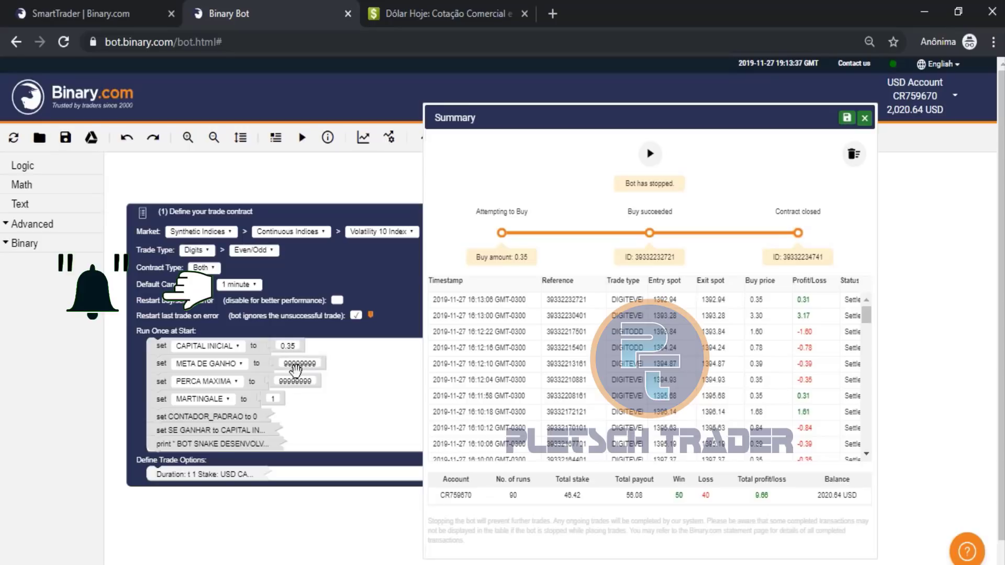
- Run the Snake bot for a series of trades and stop it while a winning trade is closing
left_click(296, 146)
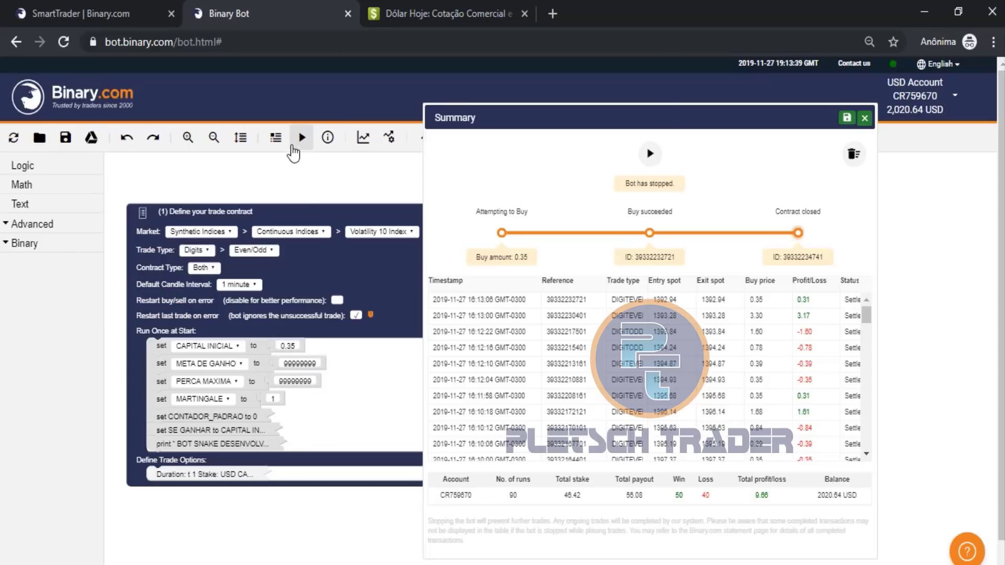
left_click(634, 133)
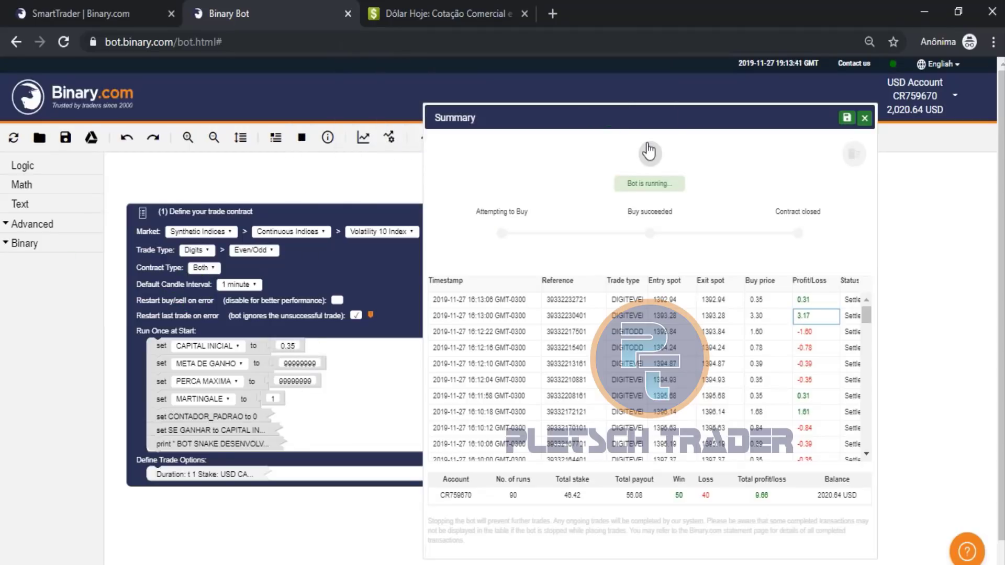
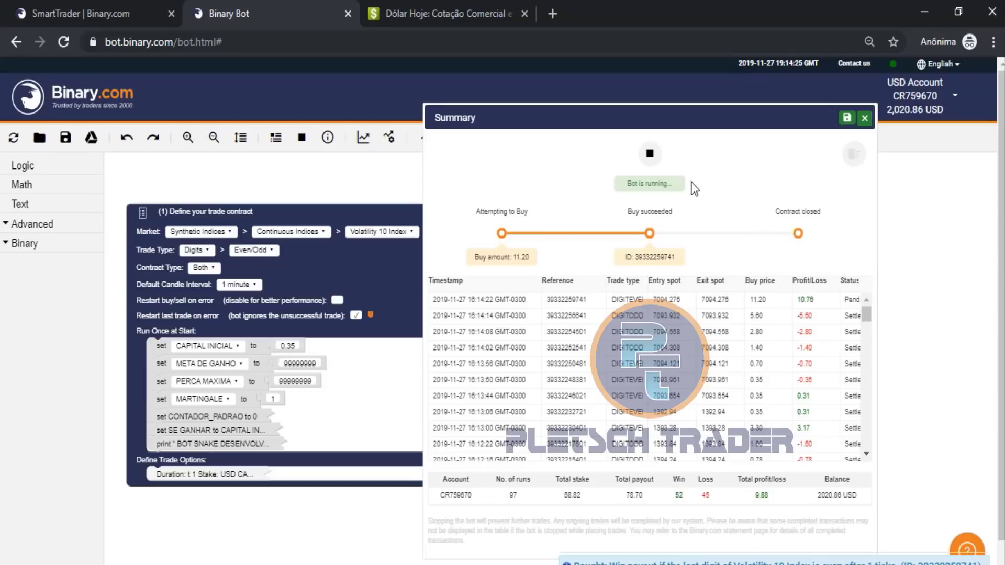
left_click(660, 157)
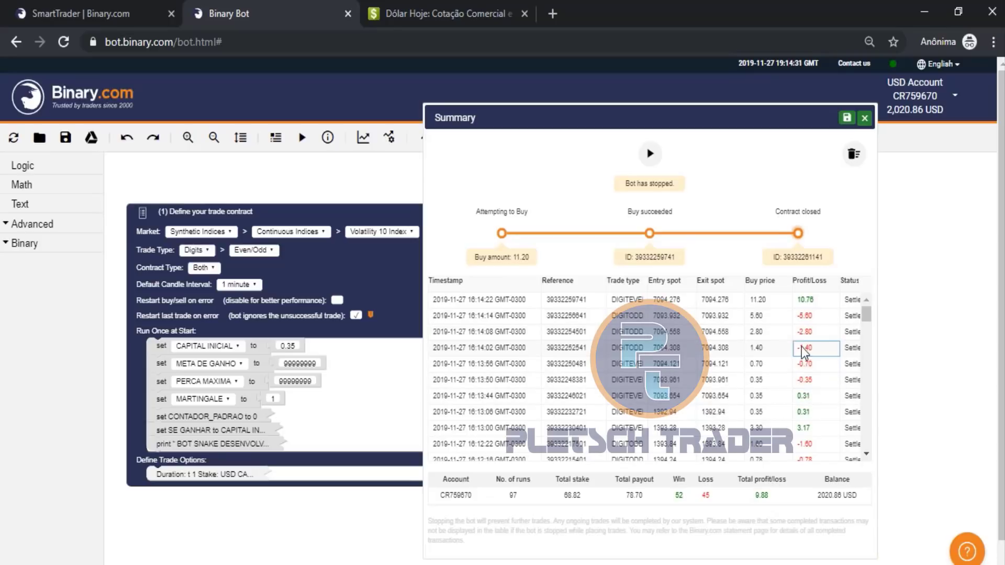
- Look through the trade history in the Summary table and return to the latest trades
scroll(851, 335, "down", 15)
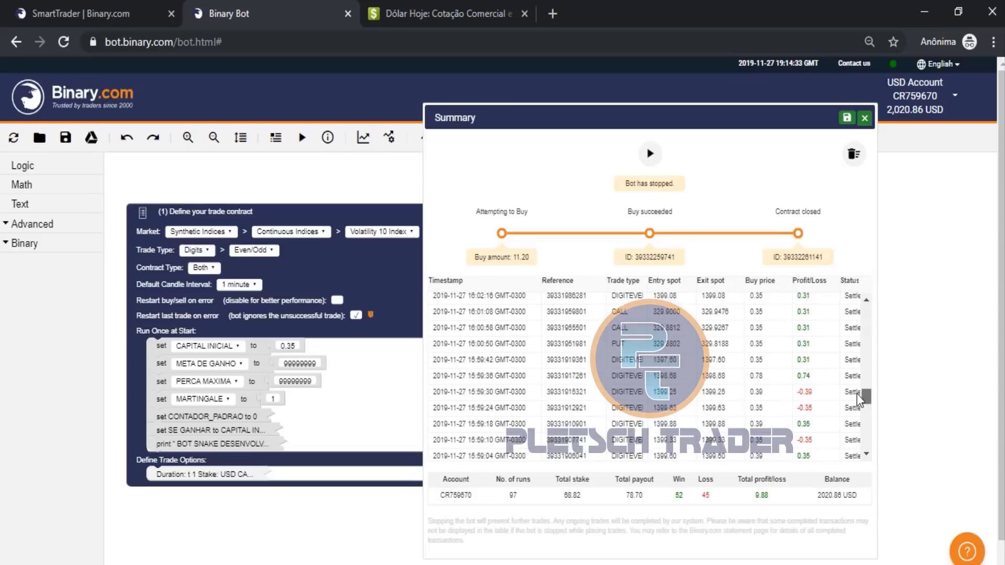
scroll(854, 445, "up", 5)
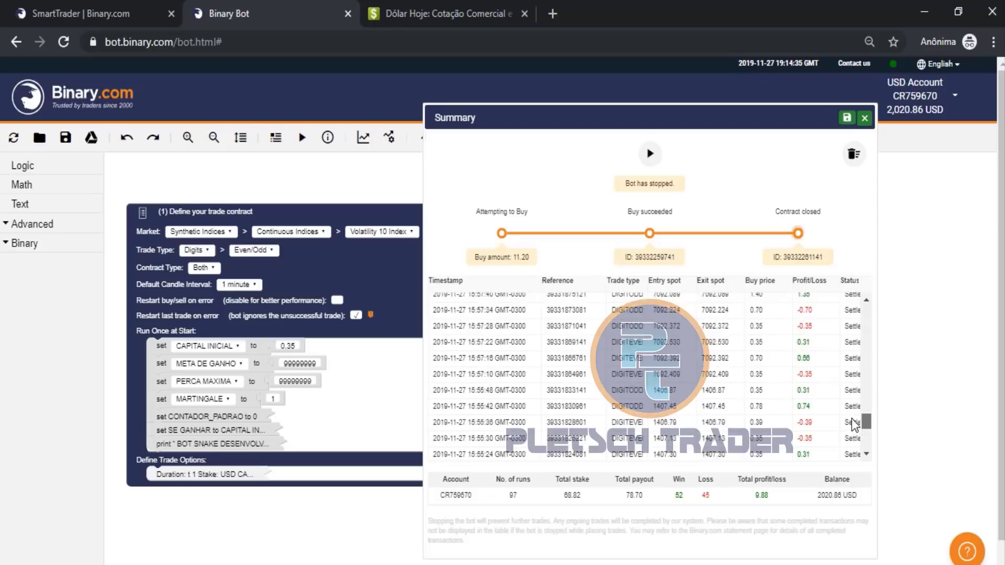
scroll(858, 399, "up", 10)
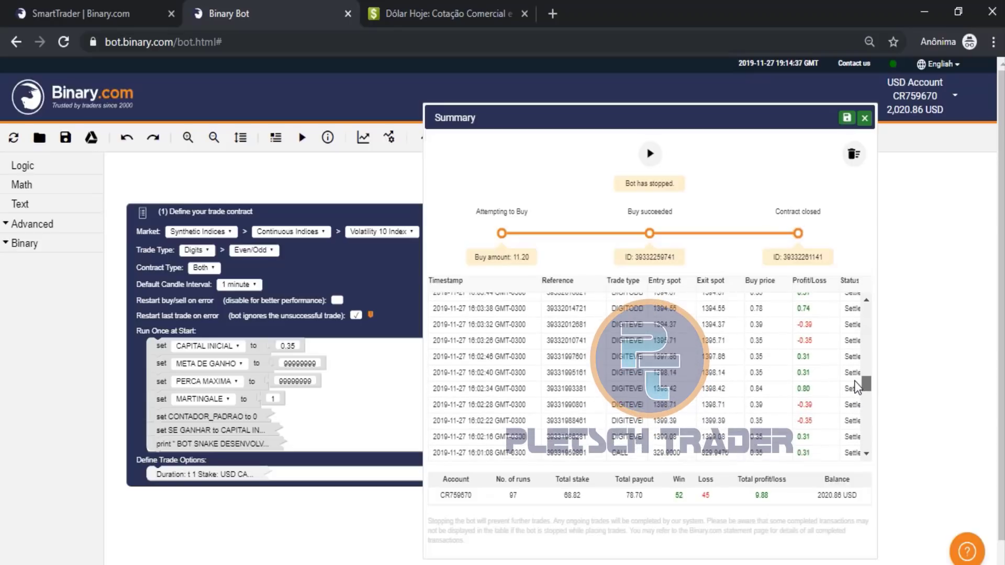
scroll(853, 346, "up", 8)
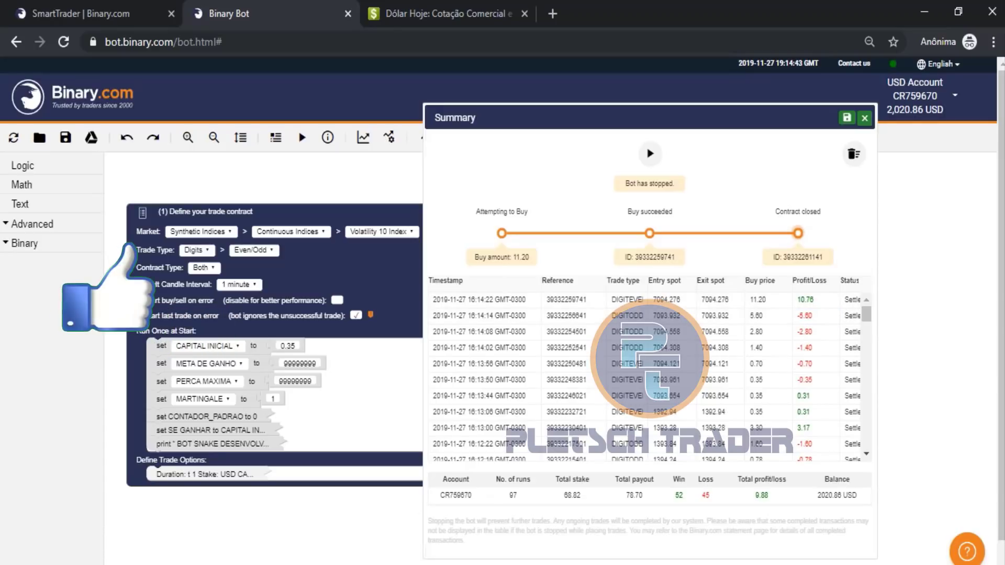
- Check the risk management table in the PLANILHA 2 MIL DÓLARES spreadsheet, and return to Binary Bot in Chrome
mouse_move(452, 561)
mouse_move(523, 511)
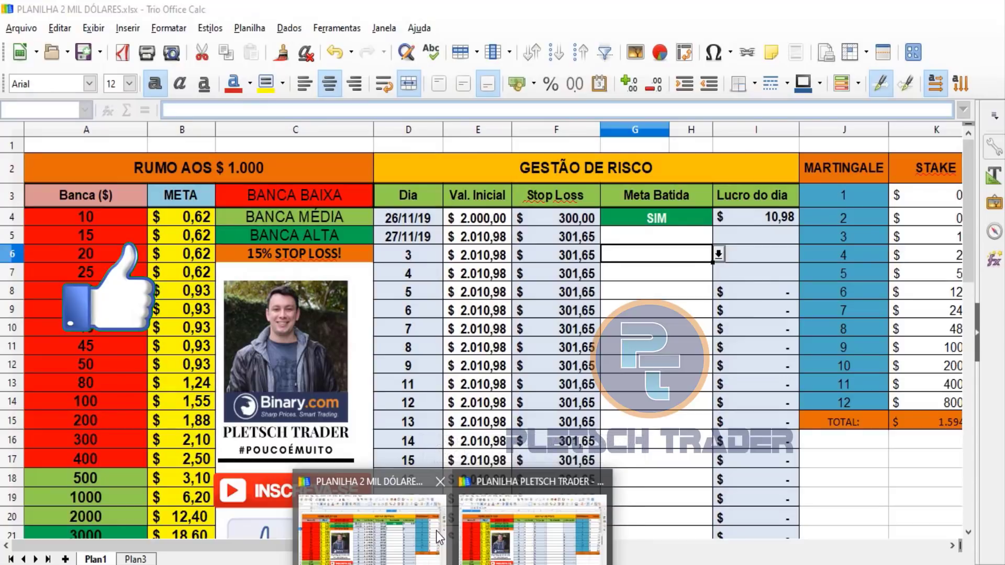
left_click(371, 523)
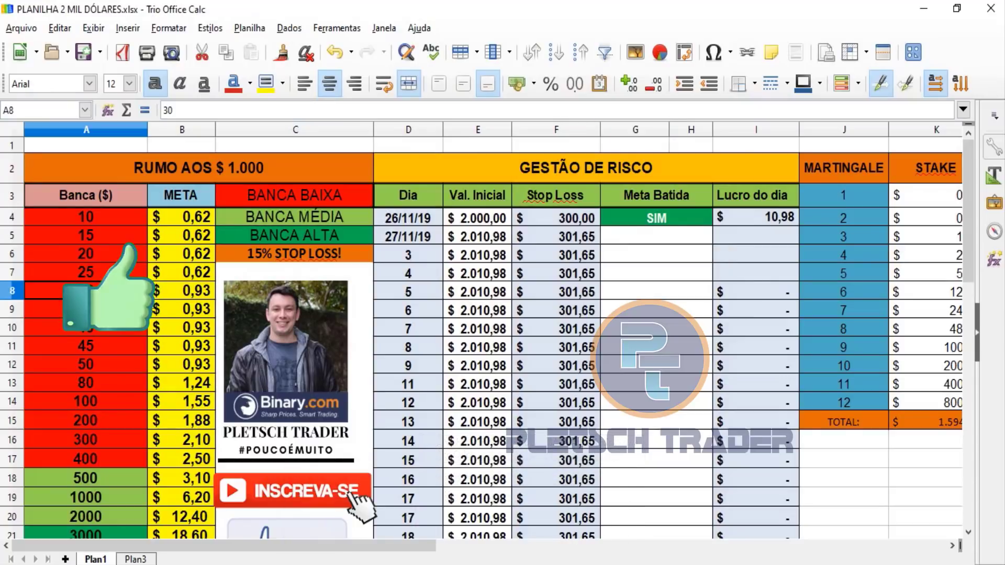
key("alt+Tab")
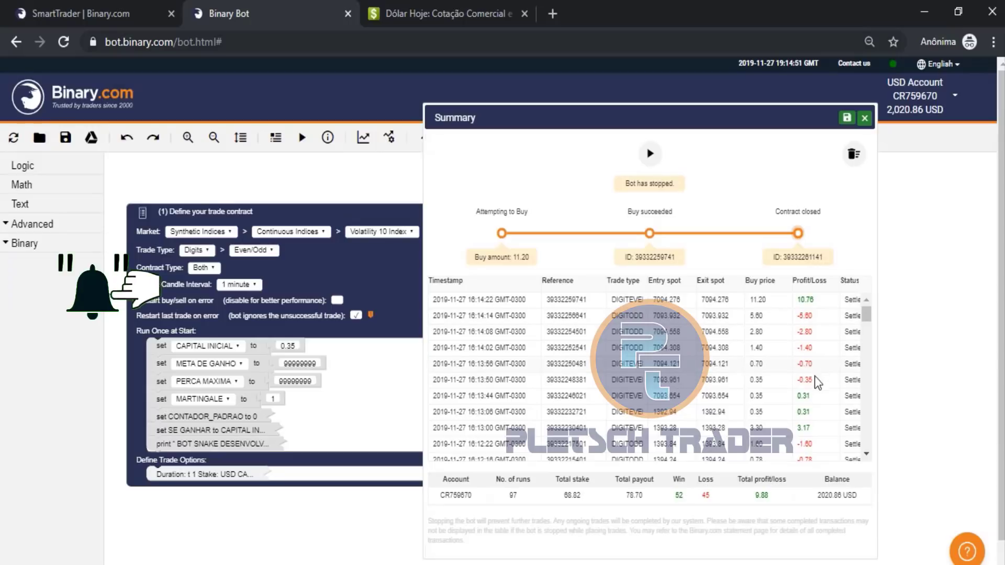
- Set the Snake bot's MARTINGALE value to 1.1
left_click(277, 399)
type("1.2")
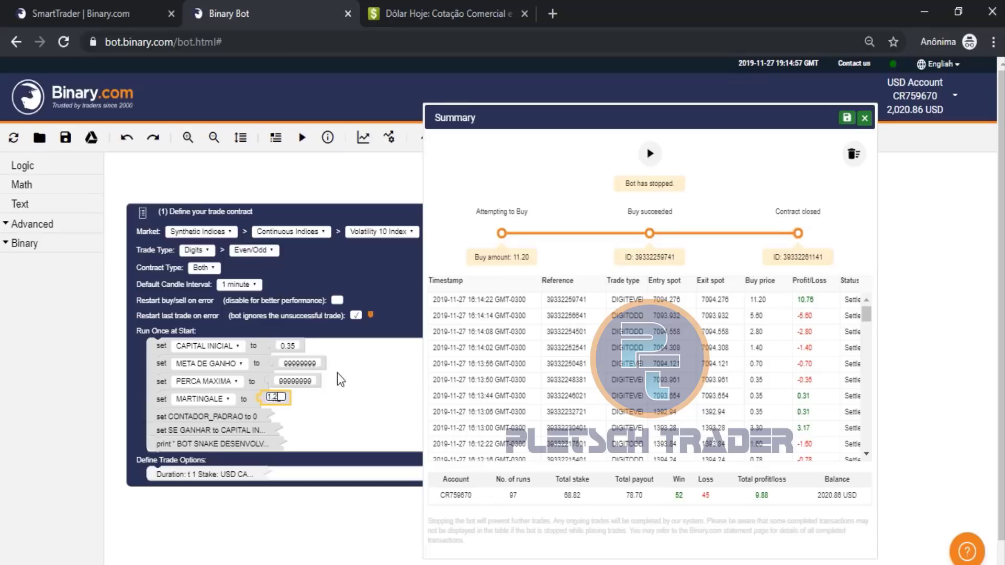
key("BackSpace")
type("1")
left_click(437, 330)
- Run the Snake bot for one more trade and stop it
left_click(650, 154)
left_click(636, 131)
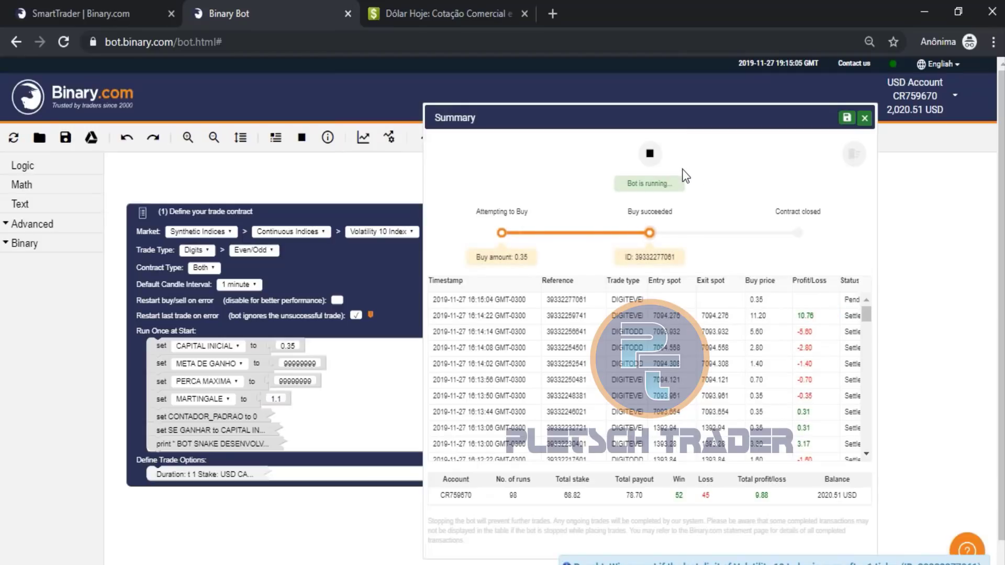
left_click(649, 154)
- Copy the total profit/loss from the Summary and convert US$ 10,19 to reais on DolarHoje
double_click(761, 495)
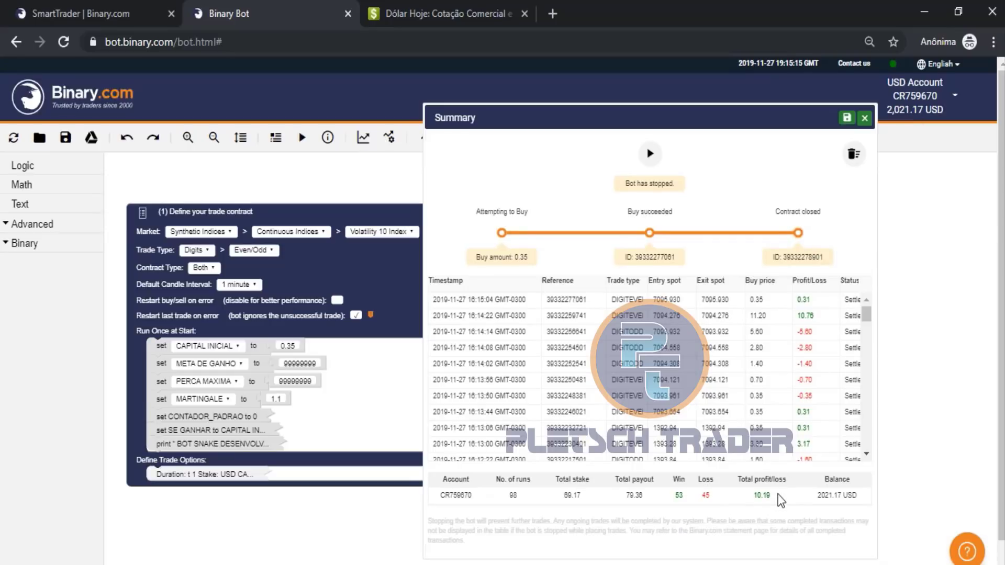
right_click(752, 503)
left_click(785, 413)
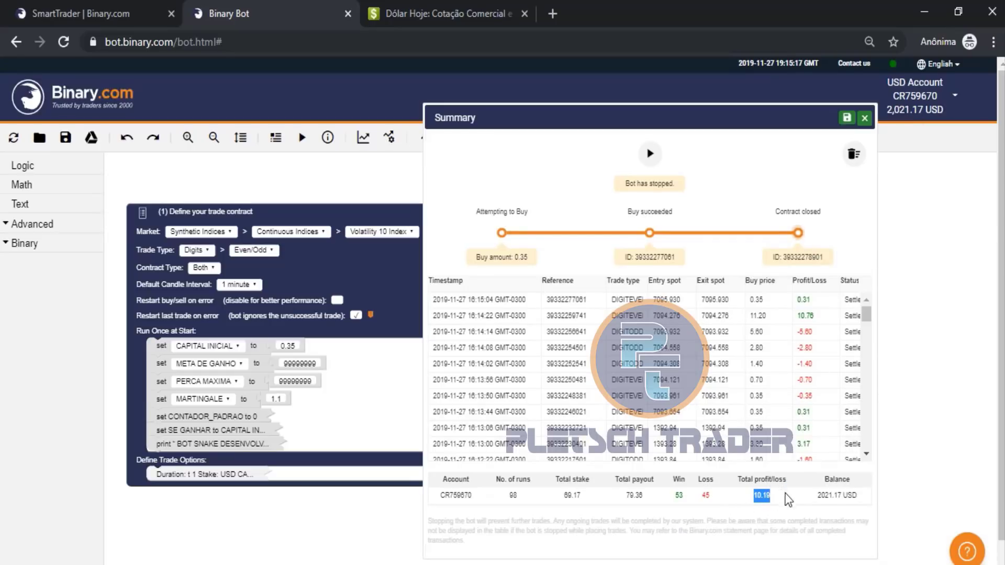
left_click(450, 13)
left_click(361, 440)
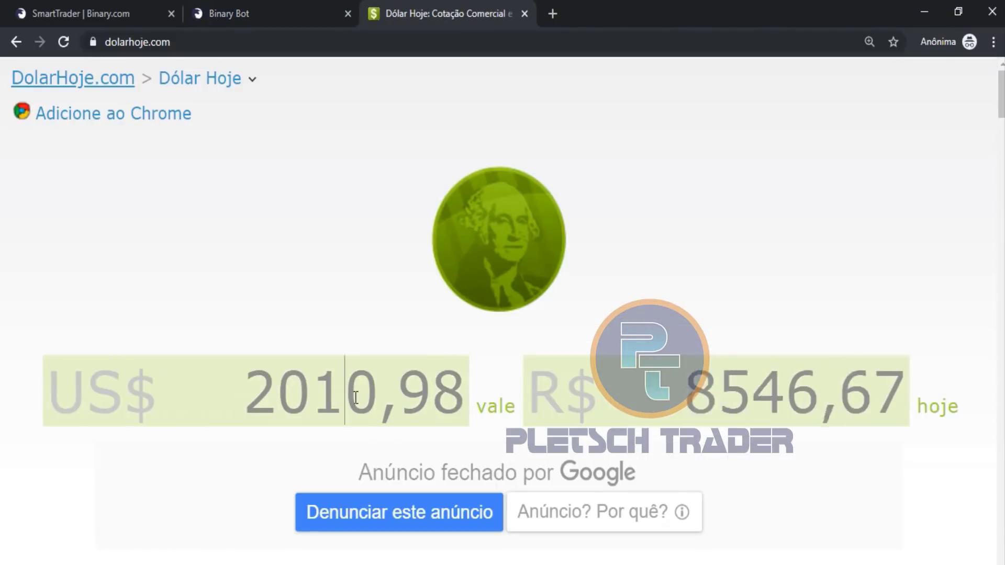
double_click(413, 369)
type("10,19")
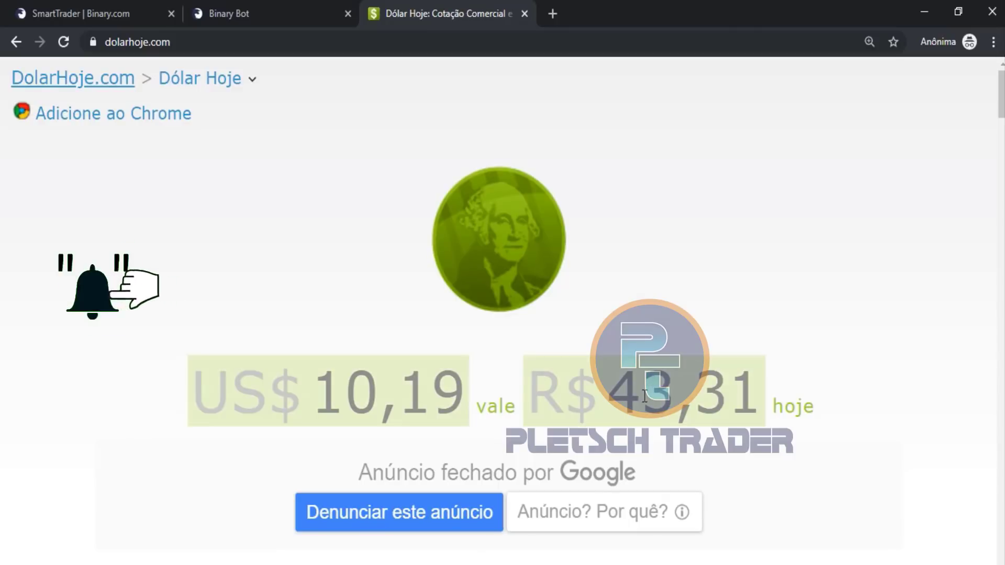
- Switch to the PLANILHA 2 MIL DÓLARES spreadsheet and set Meta Batida to SIM for 27/11/19
left_click(452, 564)
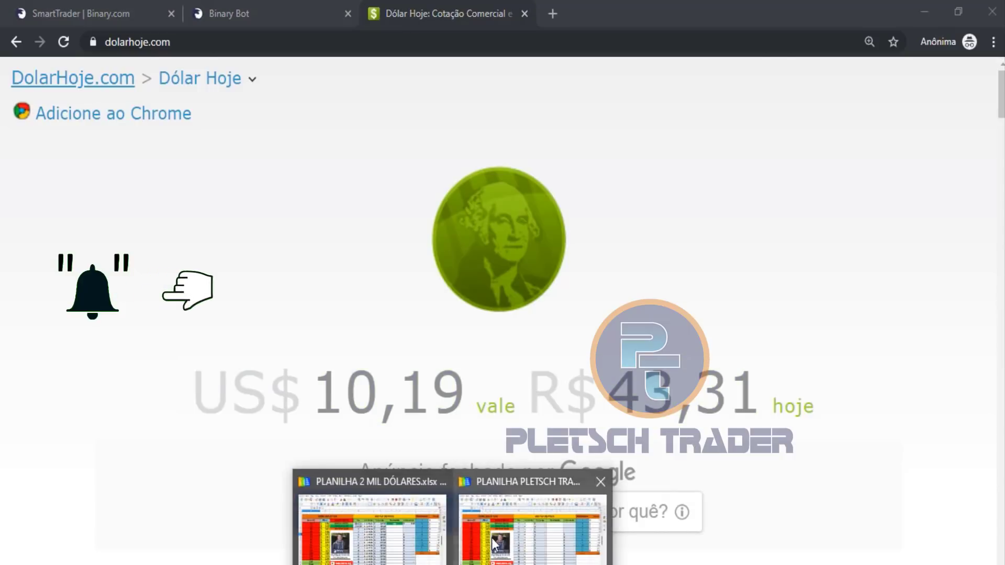
left_click(531, 523)
mouse_move(452, 562)
left_click(408, 541)
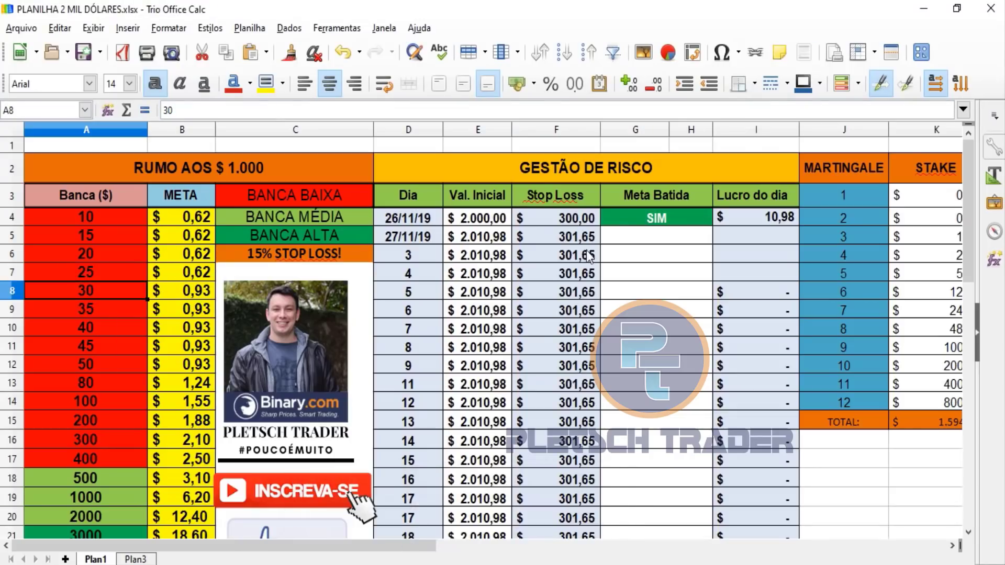
left_click(425, 242)
left_click(467, 241)
left_click(566, 242)
left_click(641, 239)
left_click(719, 236)
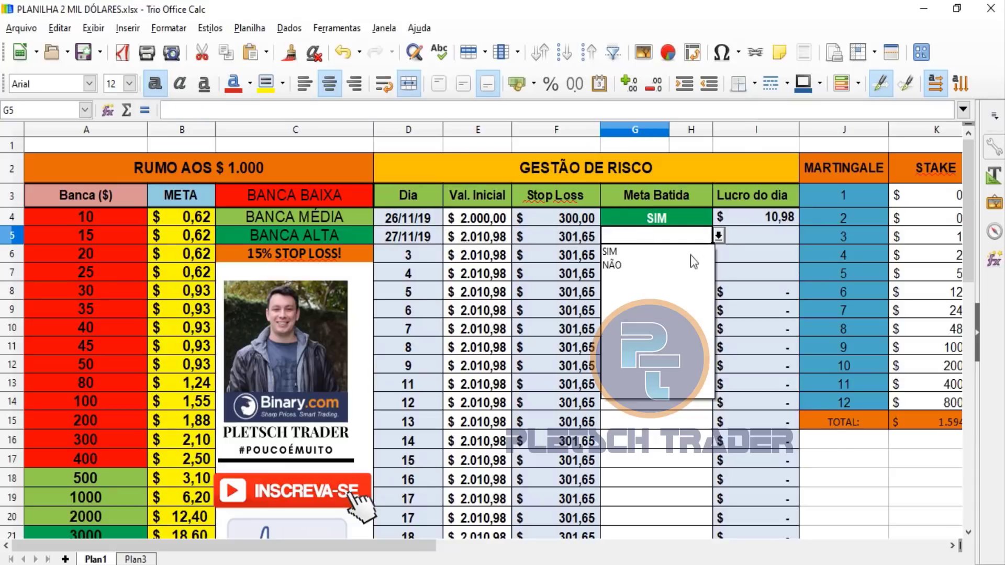
left_click(698, 250)
left_click(628, 273)
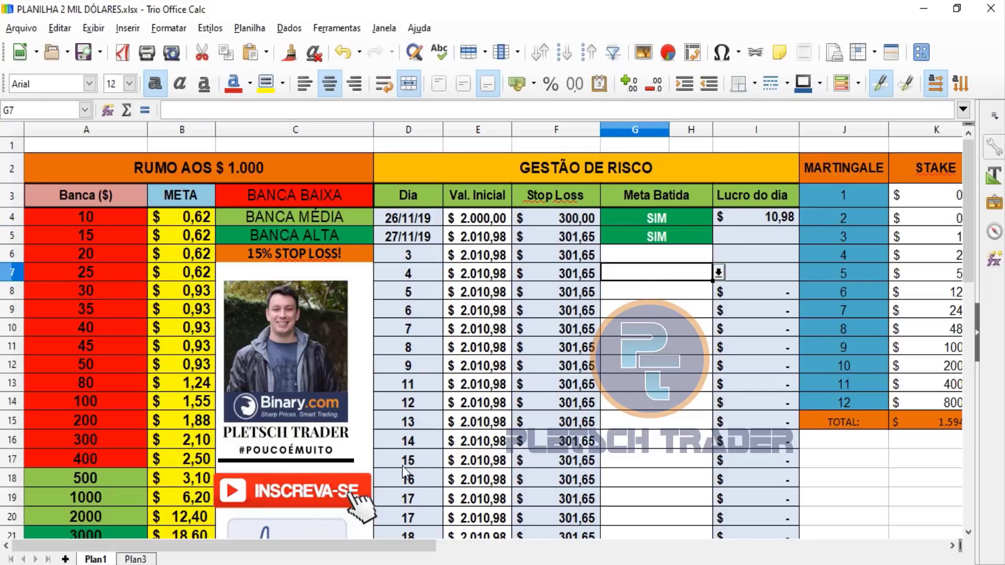
- Look through the days of the risk management table and recheck the total profit/loss in Binary Bot's Summary
scroll(406, 450, "down", 6)
scroll(416, 429, "up", 6)
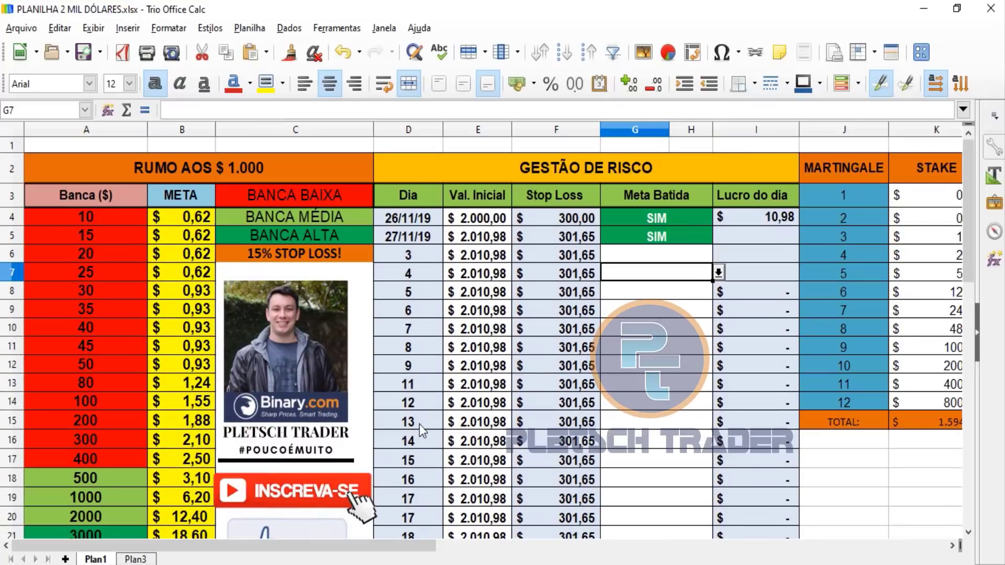
left_click(747, 235)
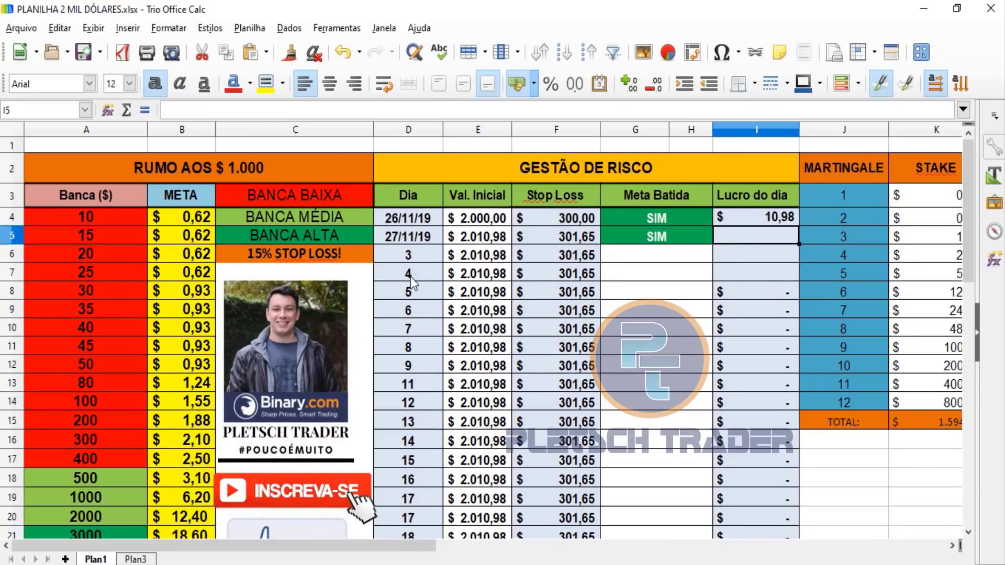
scroll(722, 326, "down", 5)
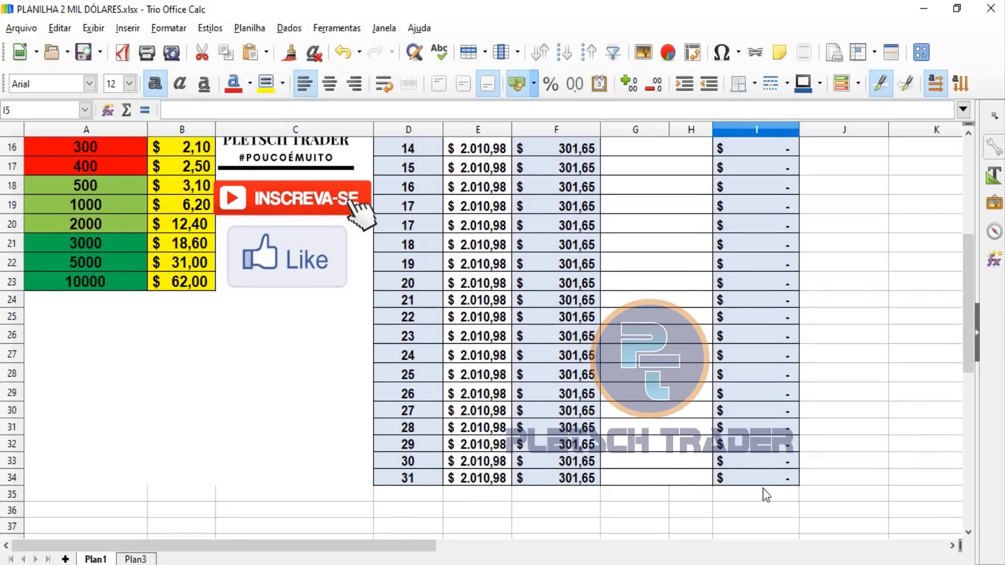
scroll(764, 493, "up", 5)
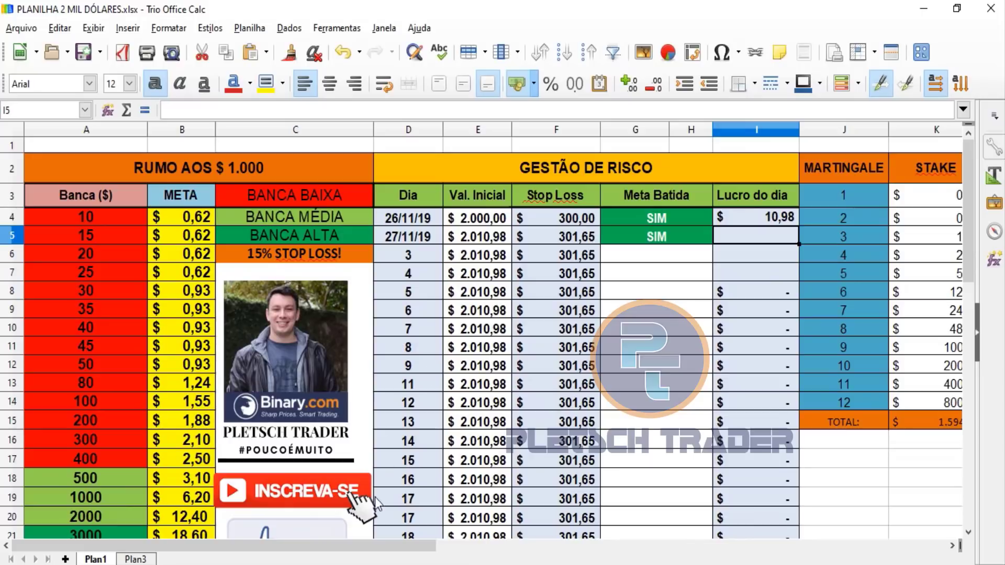
left_click(376, 529)
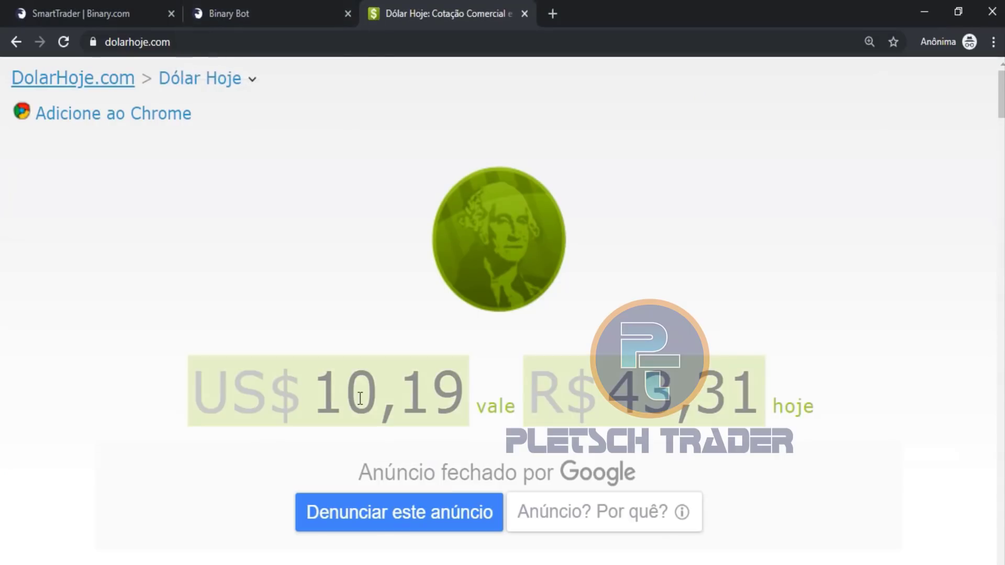
left_click(337, 17)
left_click_drag(789, 497, 732, 495)
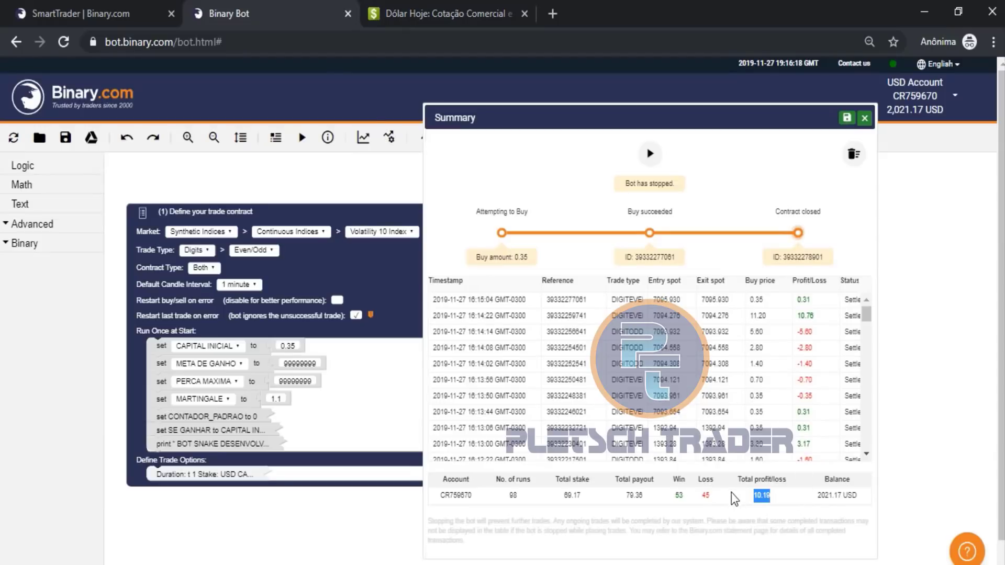
- Set Lucro do dia for 27/11/19 to 10,19 in PLANILHA 2 MIL DÓLARES and check the next day's initial value
mouse_move(487, 562)
left_click(531, 529)
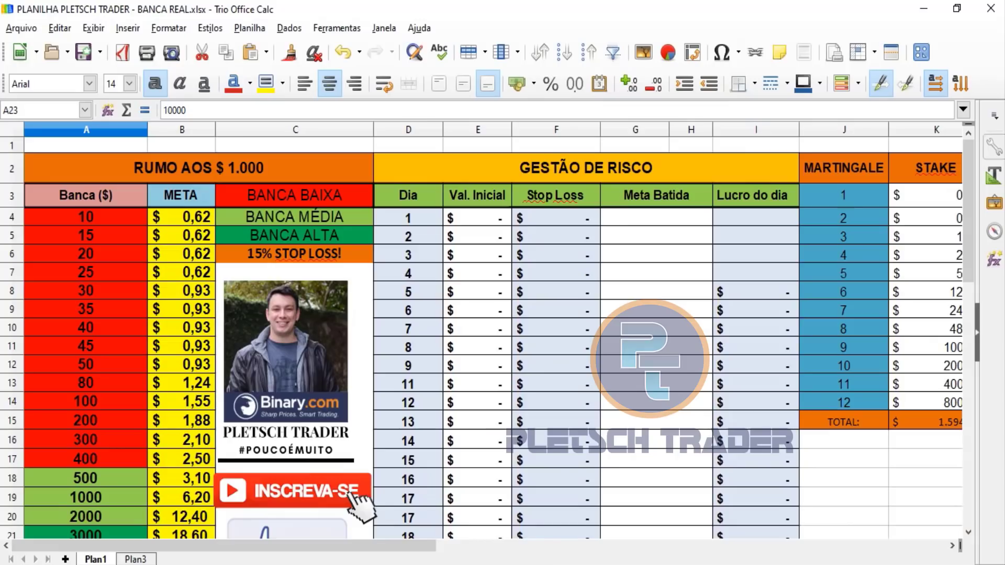
left_click(372, 529)
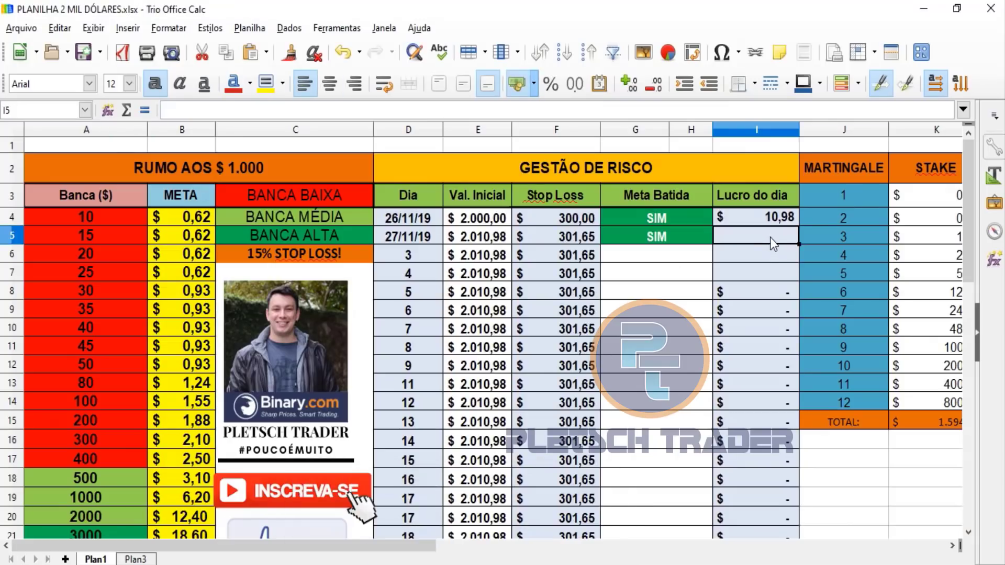
type("10,19")
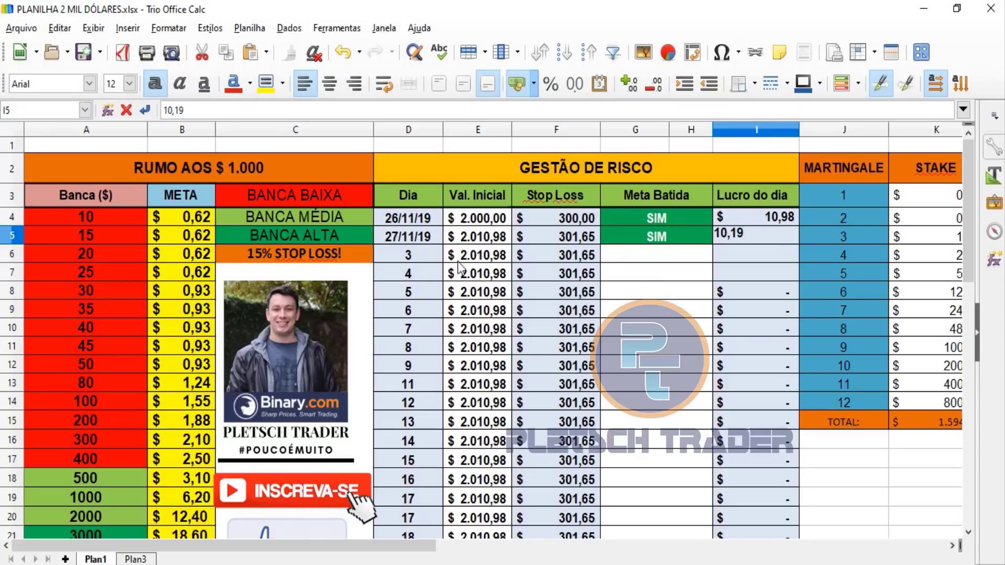
left_click(753, 375)
left_click(473, 258)
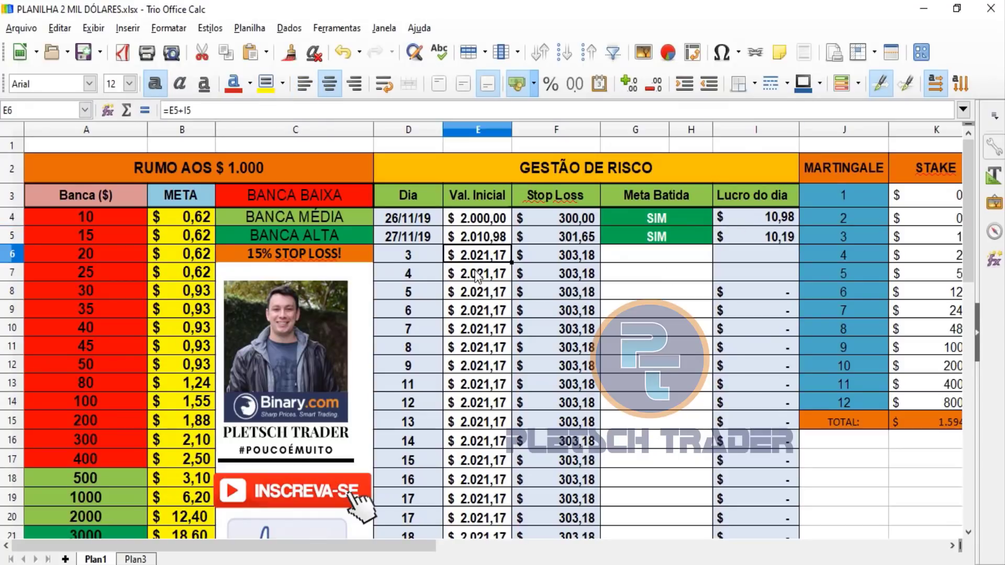
- Return to Chrome, show the account list in Binary Bot and in SmartTrader, and go back to Binary Bot
key("alt+Tab")
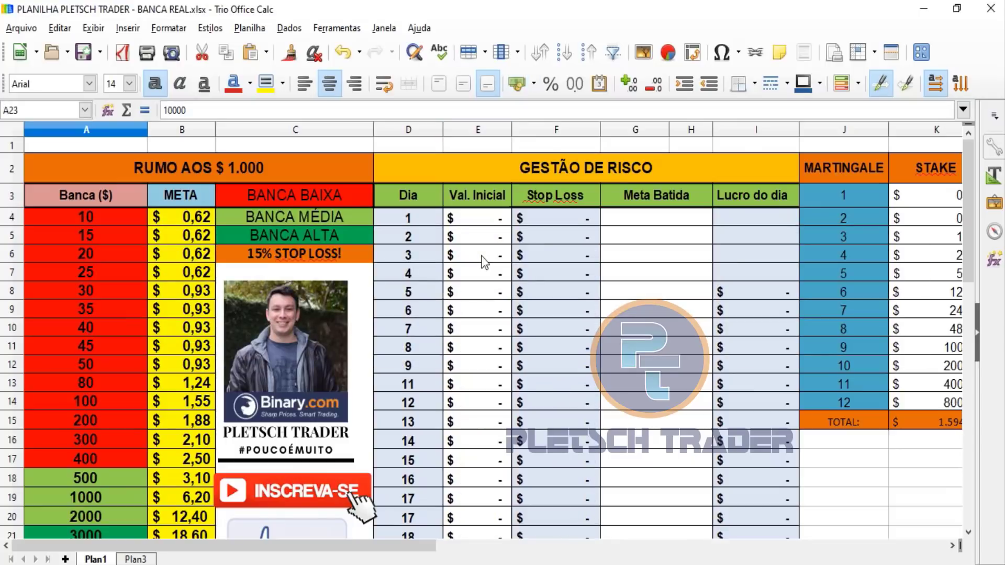
key("alt+Tab")
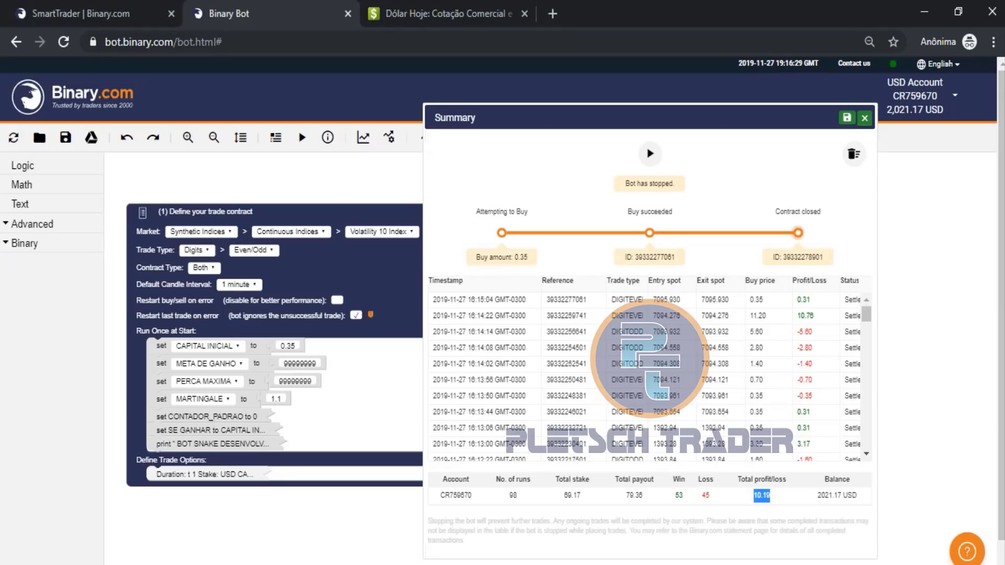
left_click(913, 105)
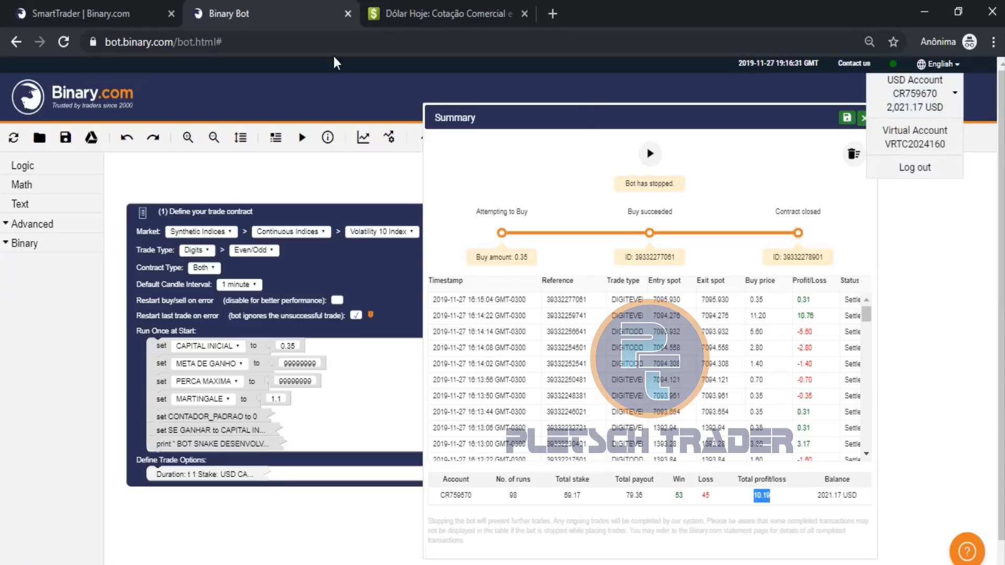
left_click(105, 10)
left_click(809, 97)
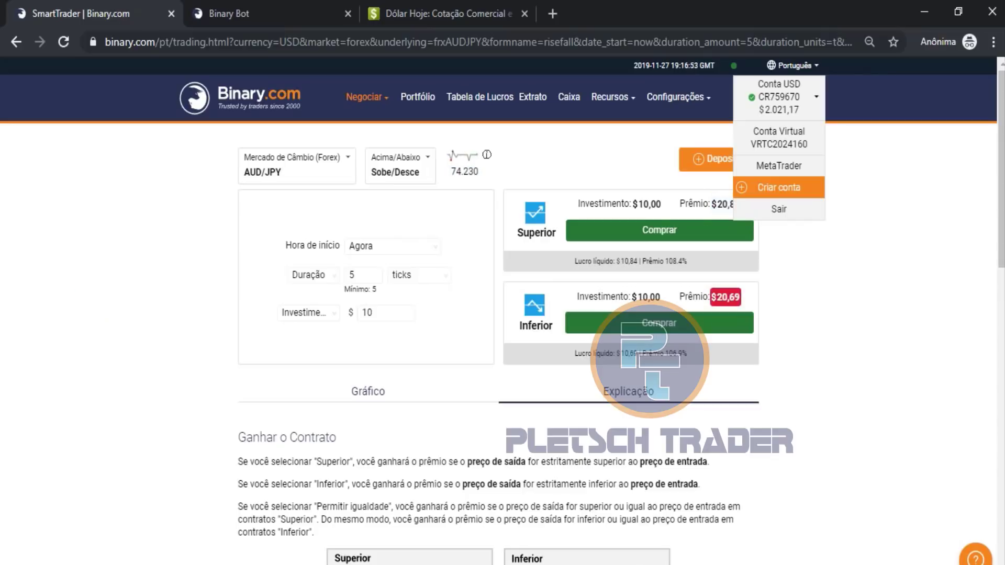
left_click(453, 564)
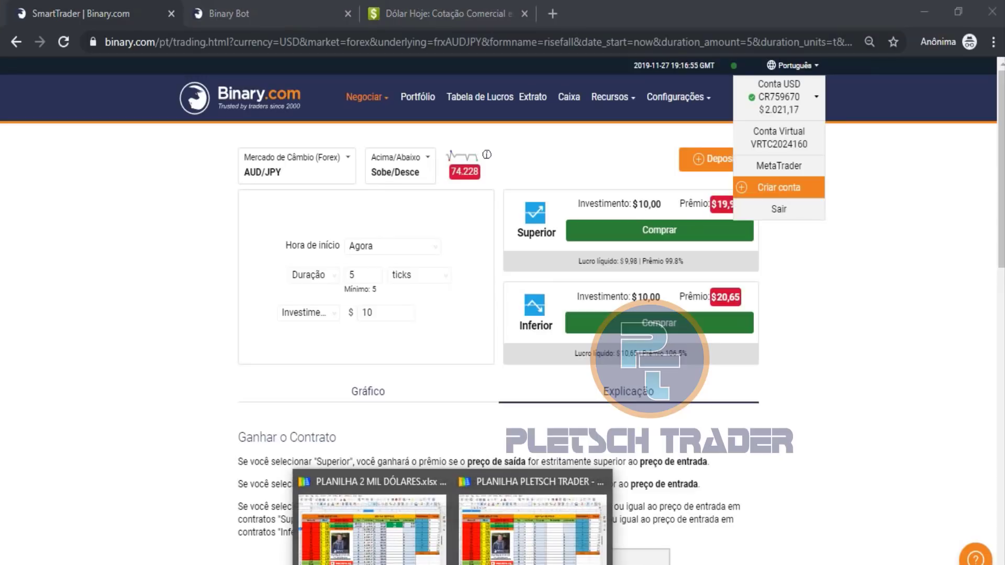
left_click(225, 13)
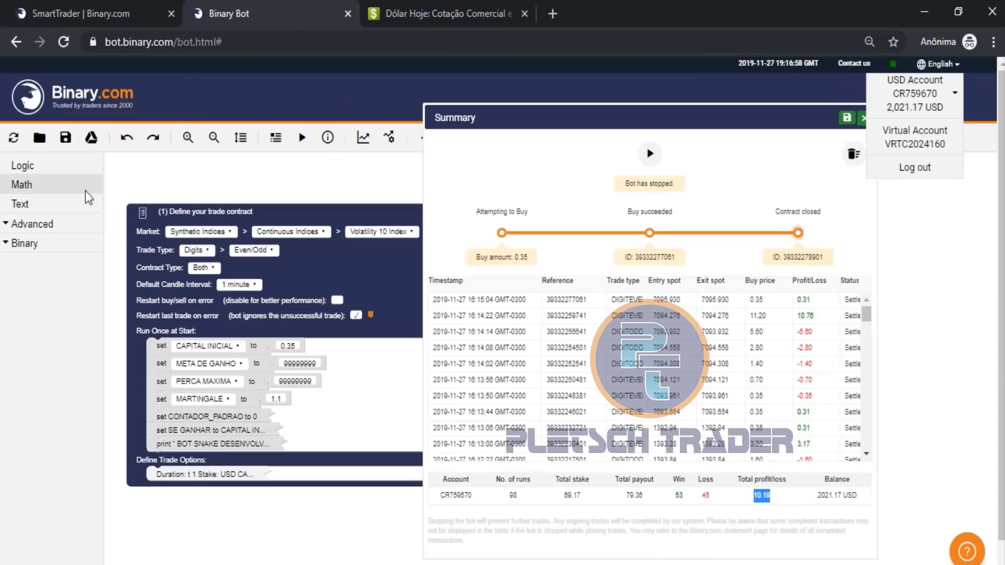
- Move the Summary window aside and open the file chooser for loading a bot from the computer
left_click_drag(782, 112, 859, 124)
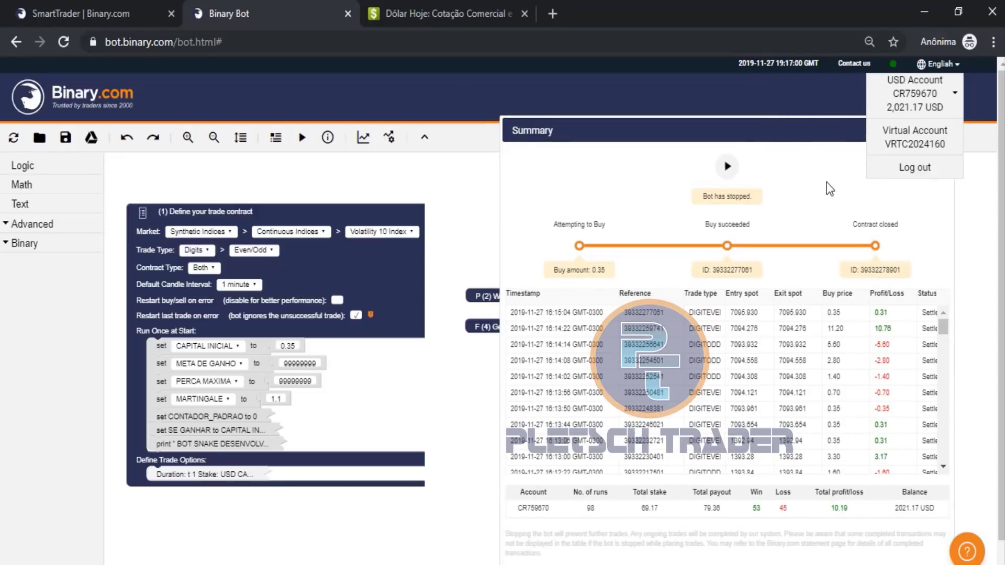
left_click(40, 137)
left_click(482, 345)
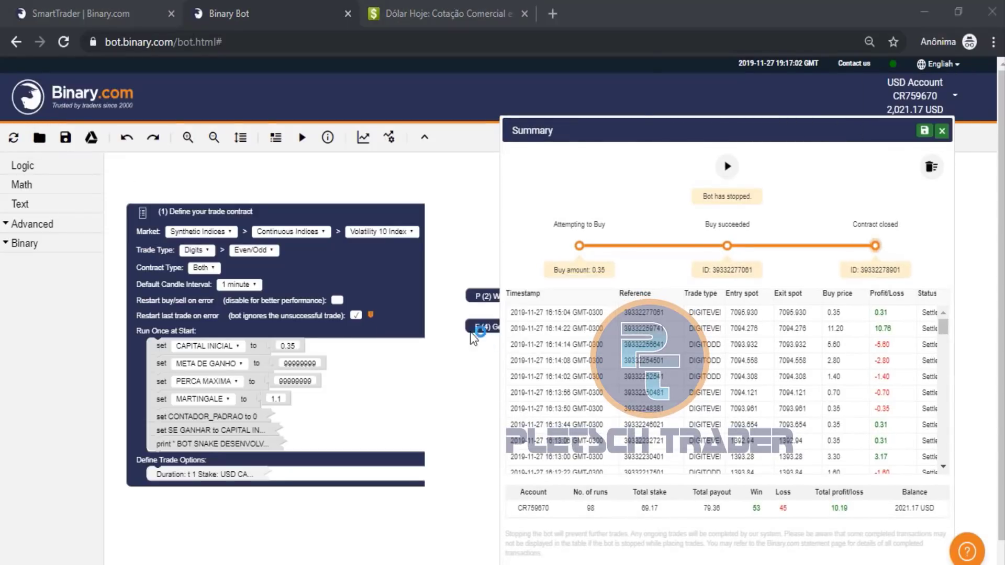
- Examine the Chamaleon, Gaia Forex, Godzila and Harpia bot files in the CANAL PLETSCH TRADER folder
left_click(414, 210)
scroll(450, 251, "down", 3)
scroll(482, 284, "up", 3)
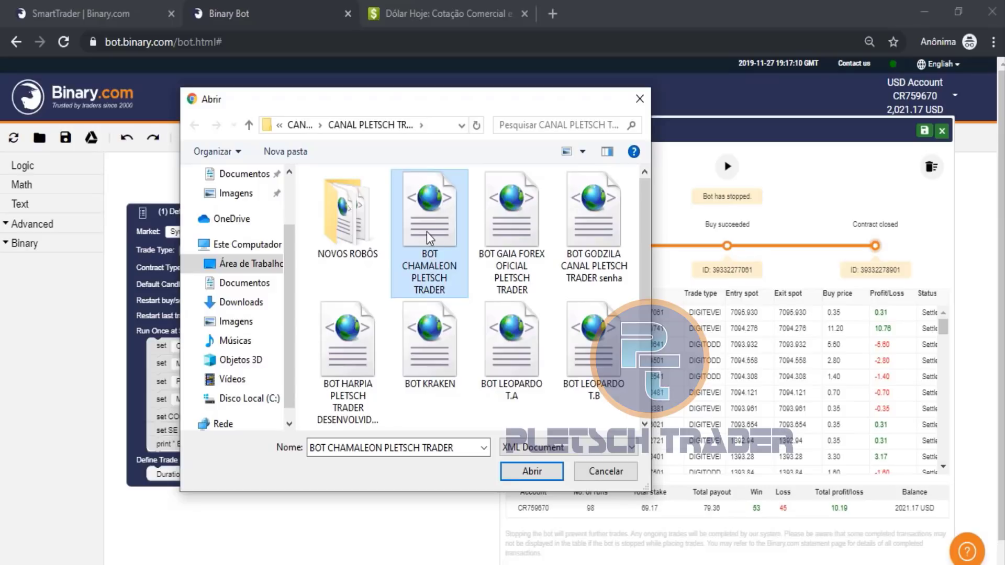
left_click(528, 234)
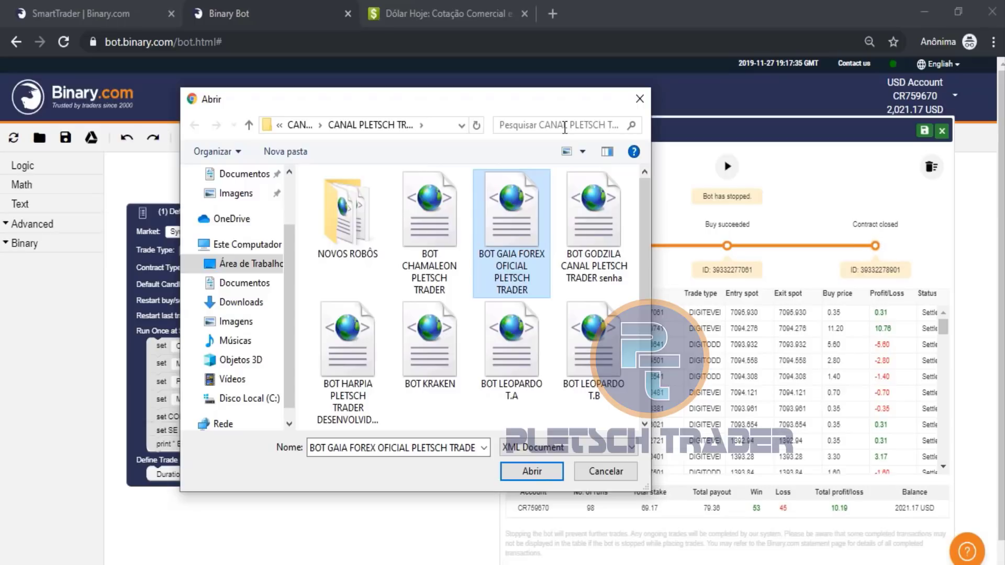
left_click(601, 254)
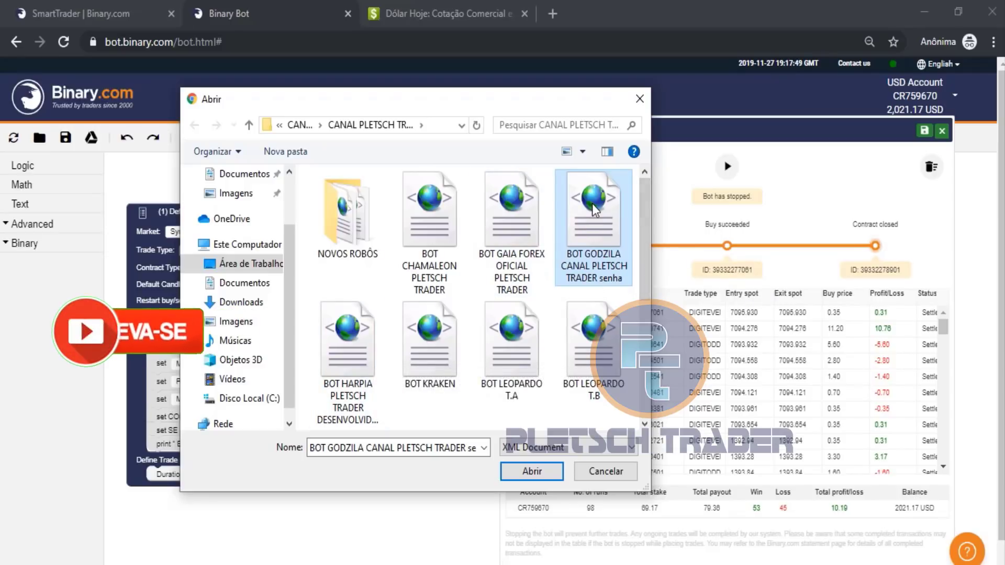
left_click_drag(642, 206, 641, 234)
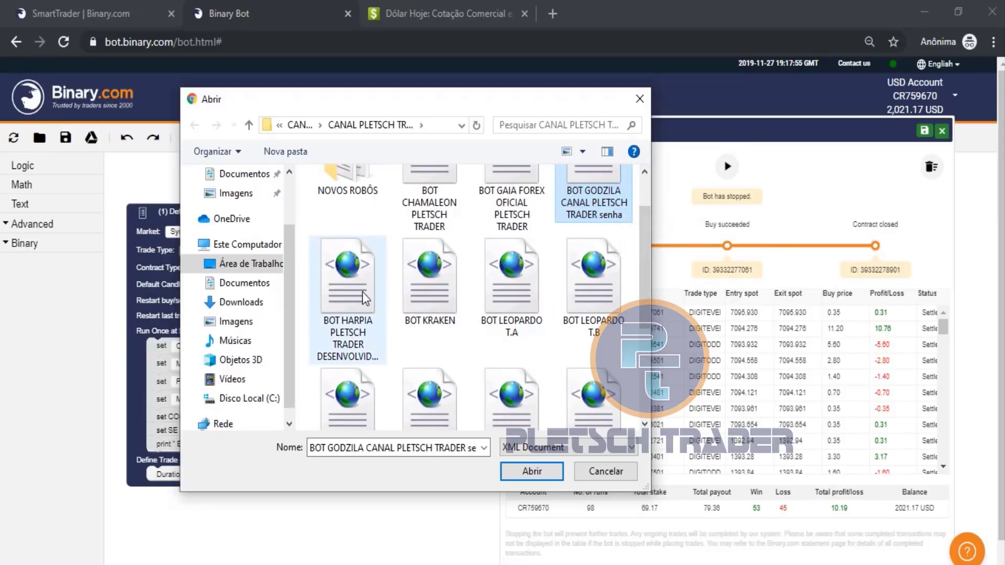
left_click(346, 288)
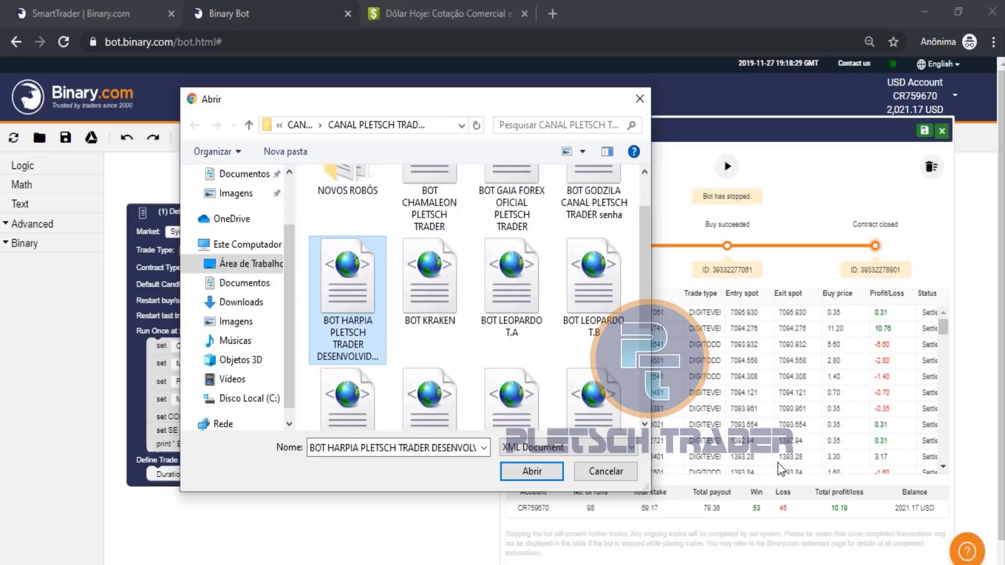
- Examine the Kraken, Leopardo T.A and Leopardo T.B bot files in the folder
key("Right")
key("Left")
key("Right")
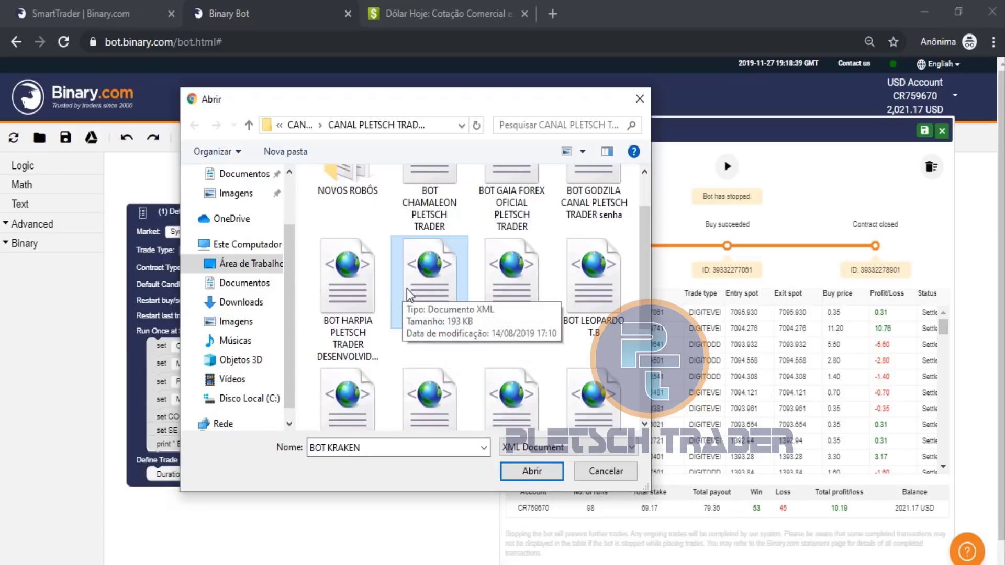
left_click(486, 259)
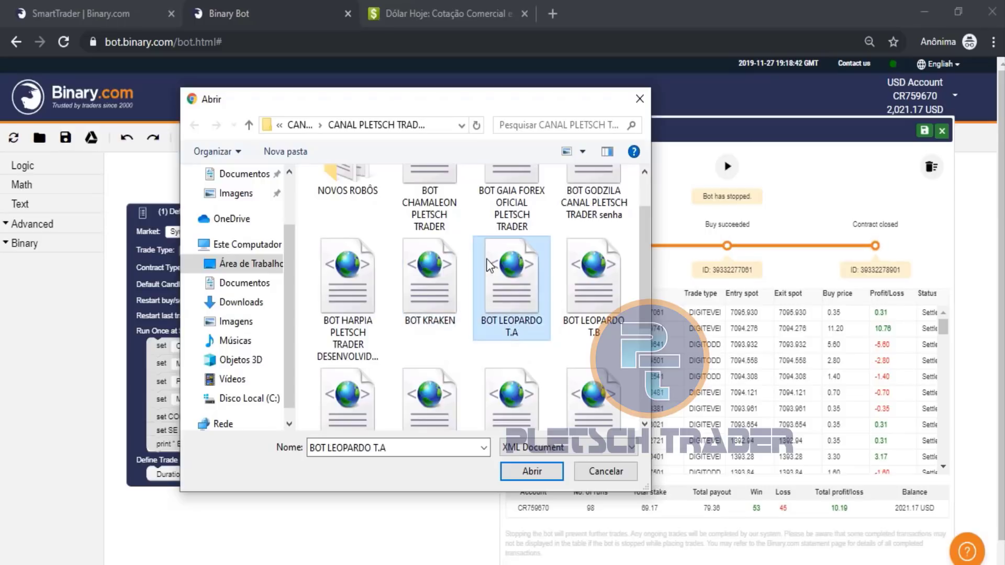
left_click(577, 256)
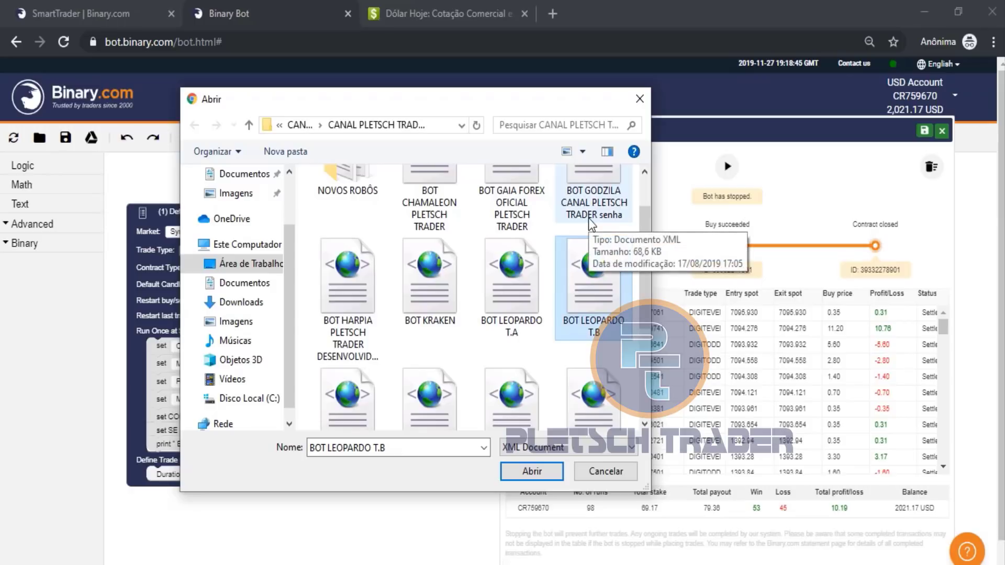
key("Down")
key("Up")
key("Left")
key("Right")
key("Left")
key("Right")
key("Left")
key("Right")
key("Left")
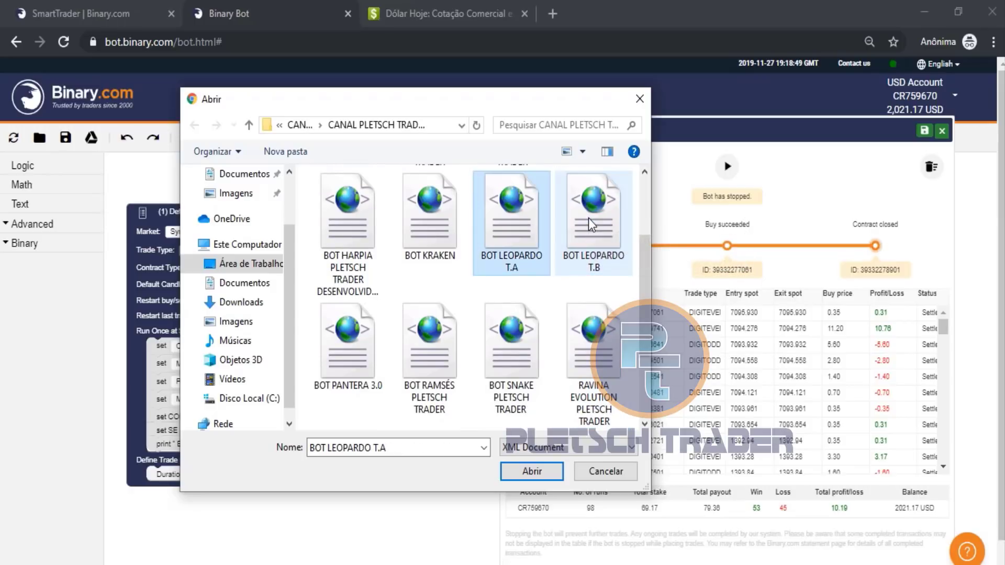
- Compare the Leopardo T.A and Leopardo T.B bot files in the folder
key("Right")
key("Left")
key("Right")
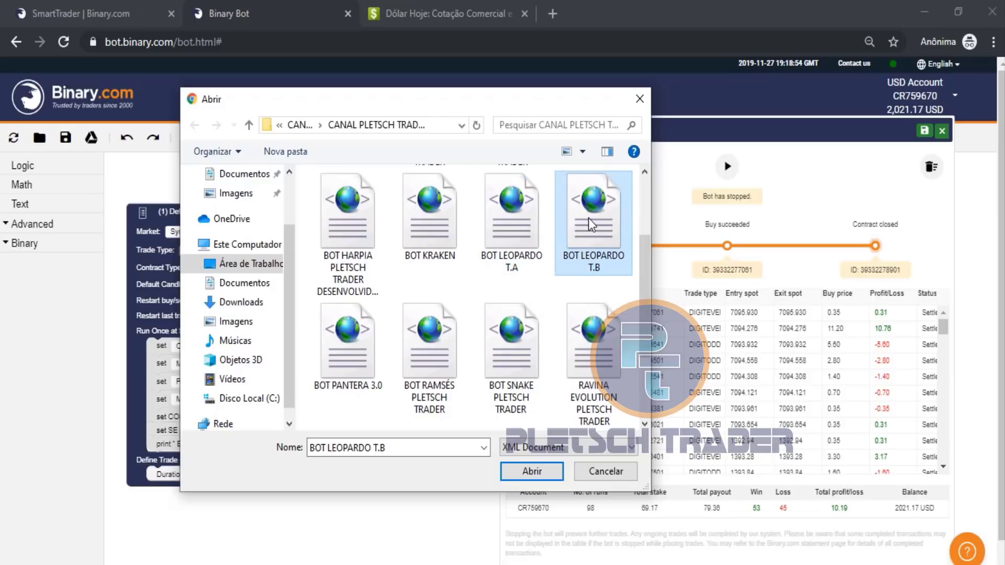
key("Left")
key("Right")
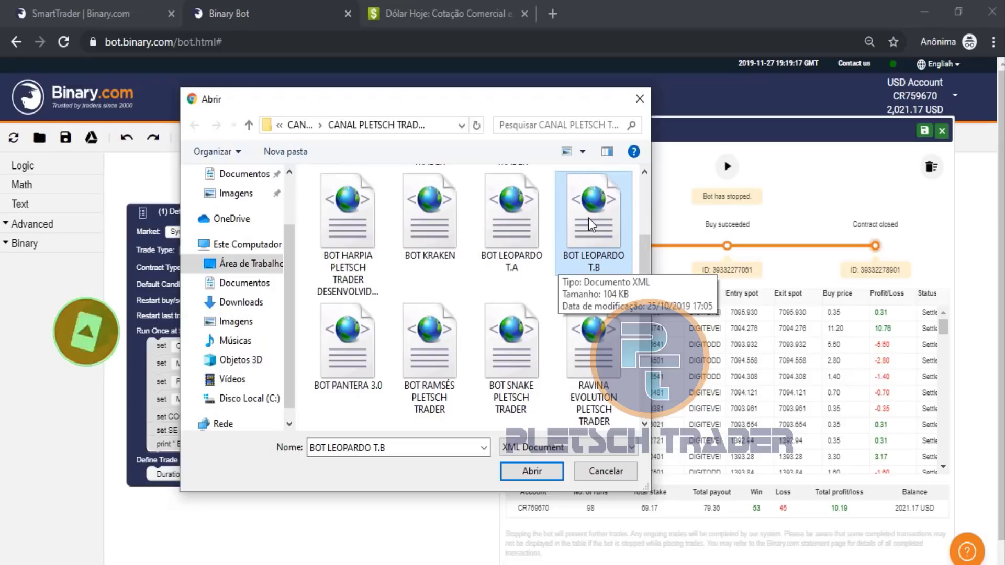
- Examine the Pantera 3.0 and Ramsés bot files in the folder
key("Down")
key("Left")
key("Left")
key("Left")
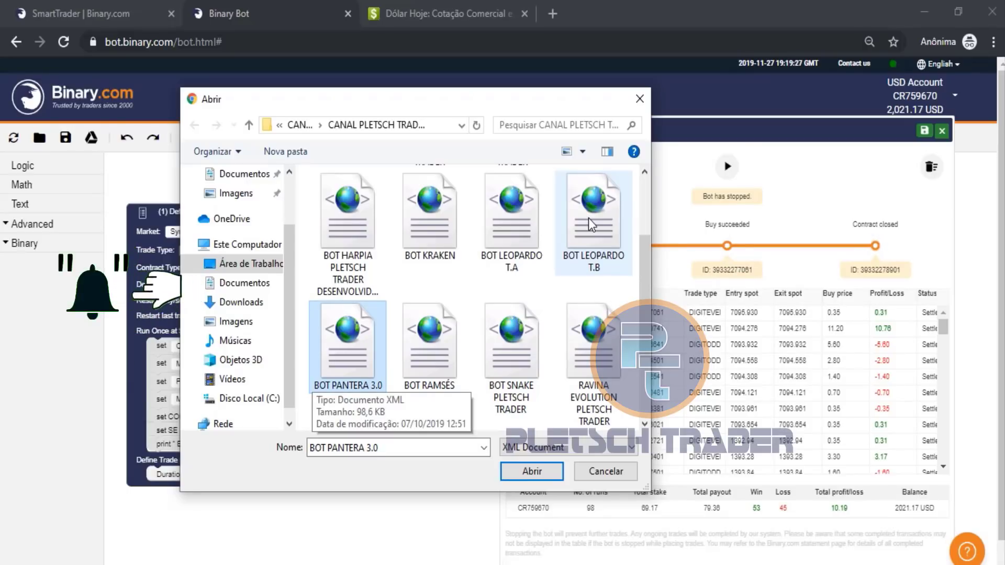
key("Right")
key("Left")
key("Right")
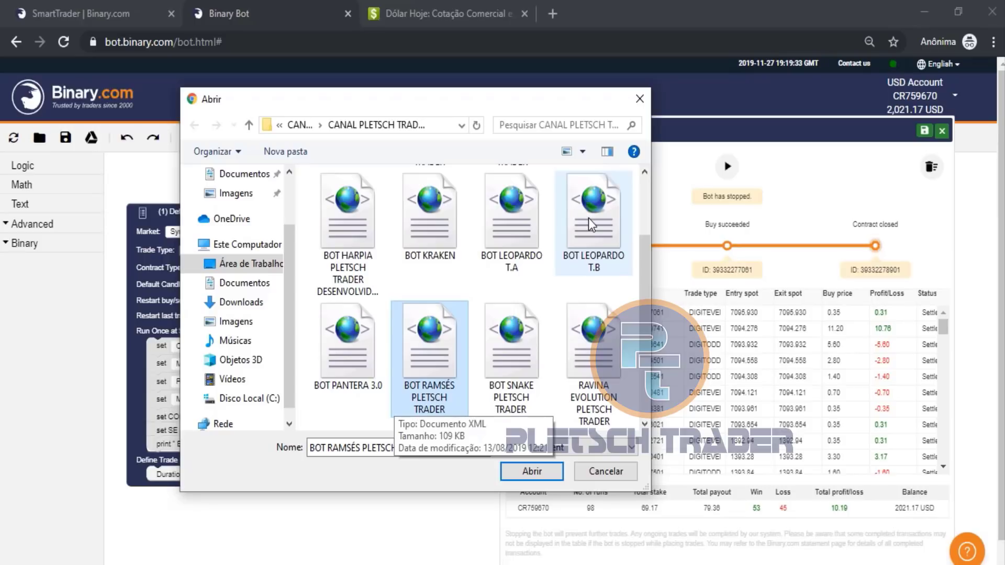
- Examine the NOVOS ROBÔS subfolder and the neighbouring Chamaleon bot file
key("Left")
key("Up")
scroll(588, 217, "up", 2)
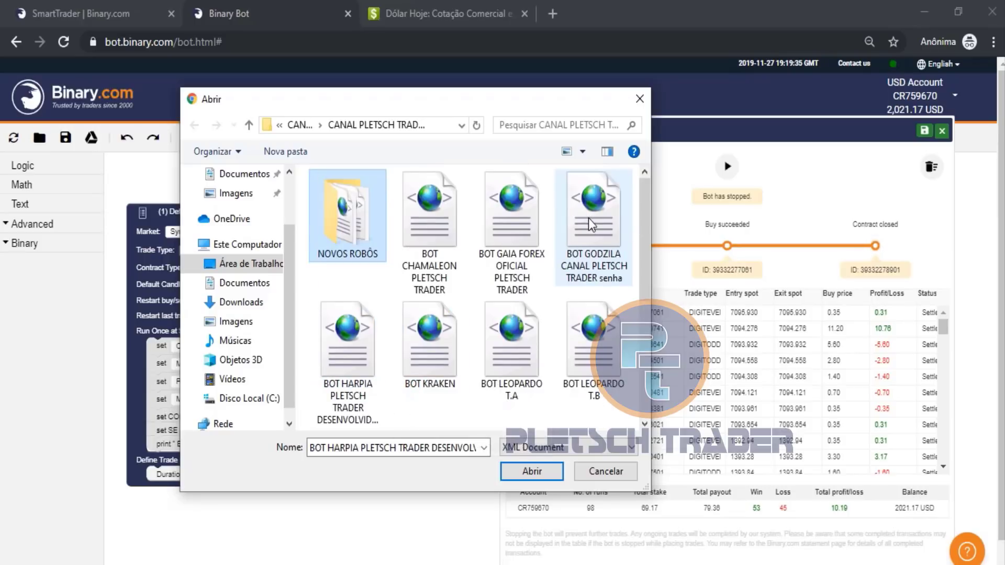
key("Down")
key("Up")
key("Up")
key("Right")
key("Left")
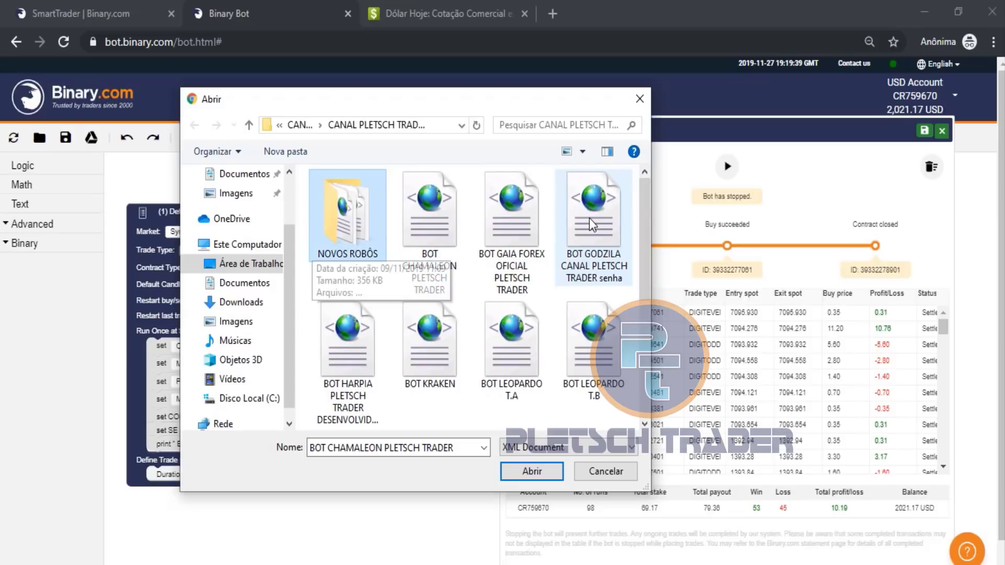
key("Right")
key("Left")
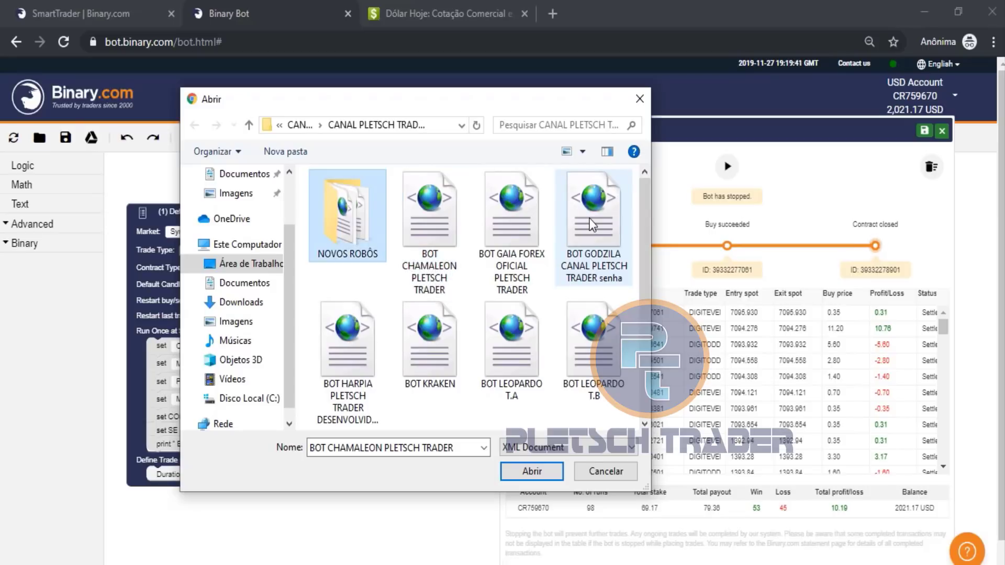
- Go back down to the Pantera 3.0 and Ramsés bot files and compare them
key("Right")
key("Down")
key("Down")
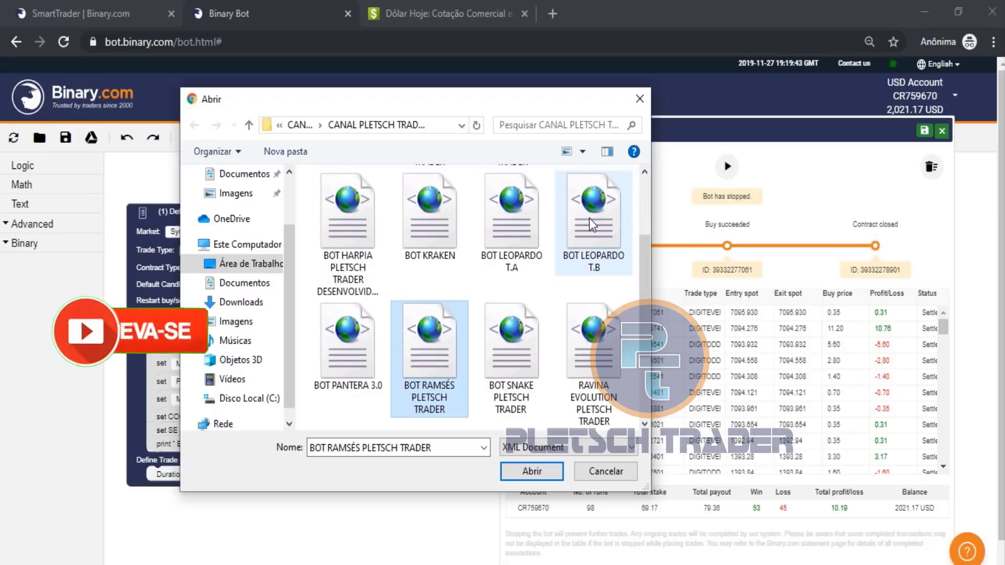
key("Up")
key("Right")
key("Down")
key("Left")
key("Left")
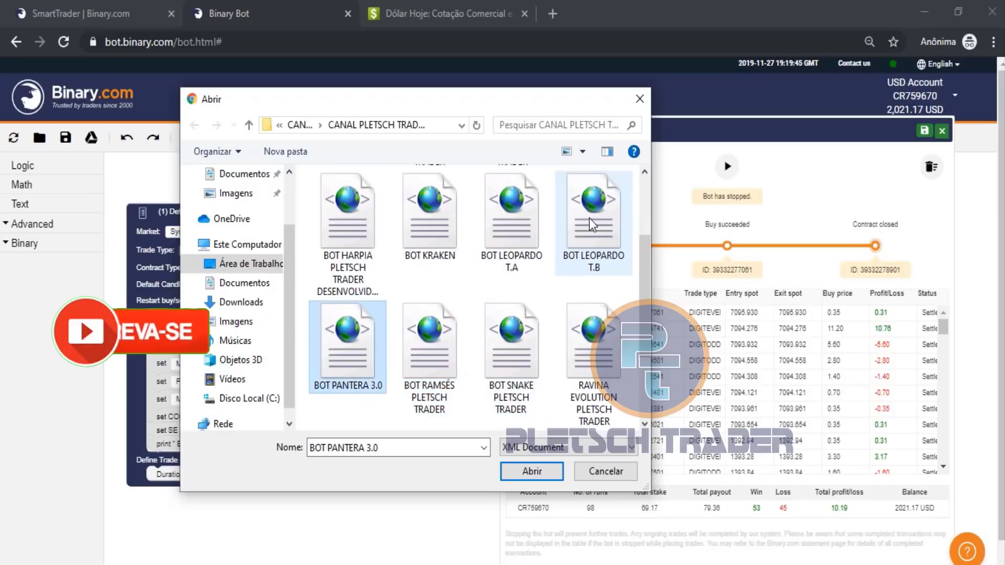
key("Right")
key("Left")
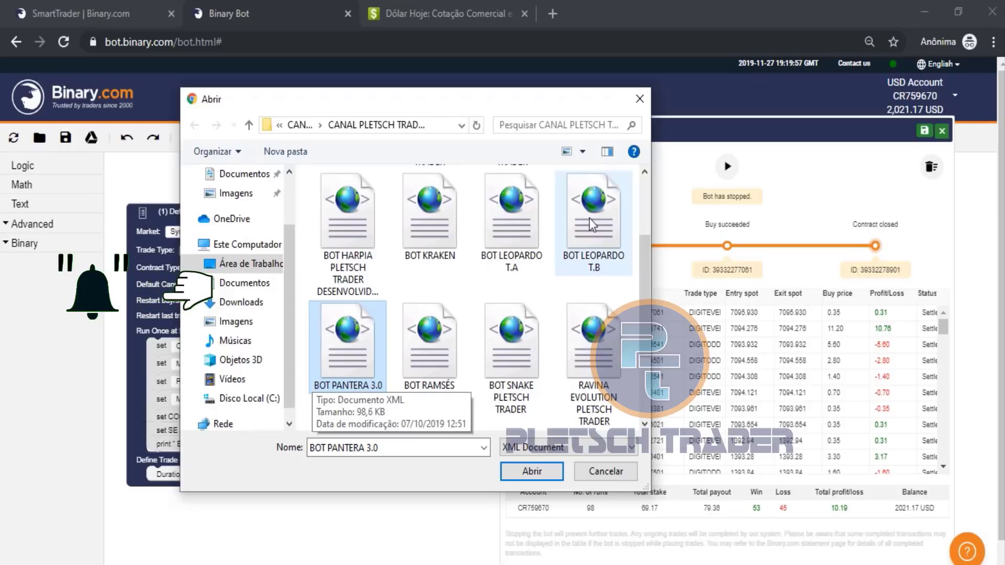
key("Right")
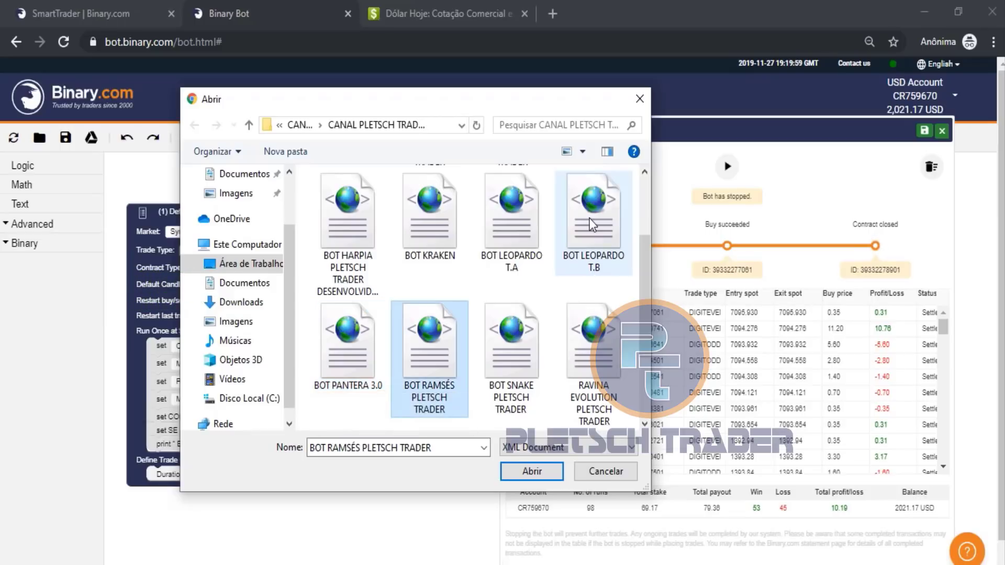
- Examine the Snake bot file beside the Ramsés and Ravina Evolution files
key("Right")
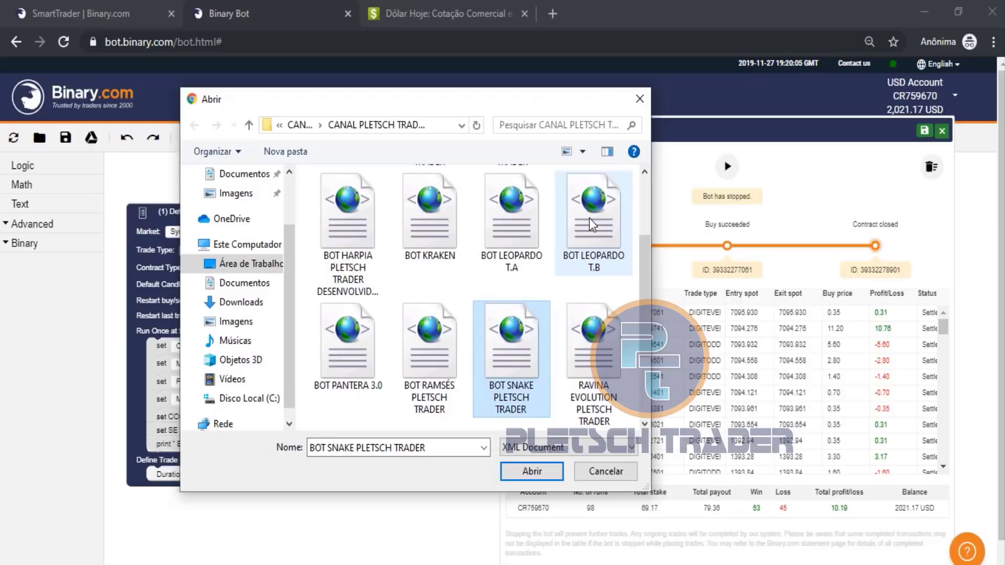
scroll(589, 218, "down", 2)
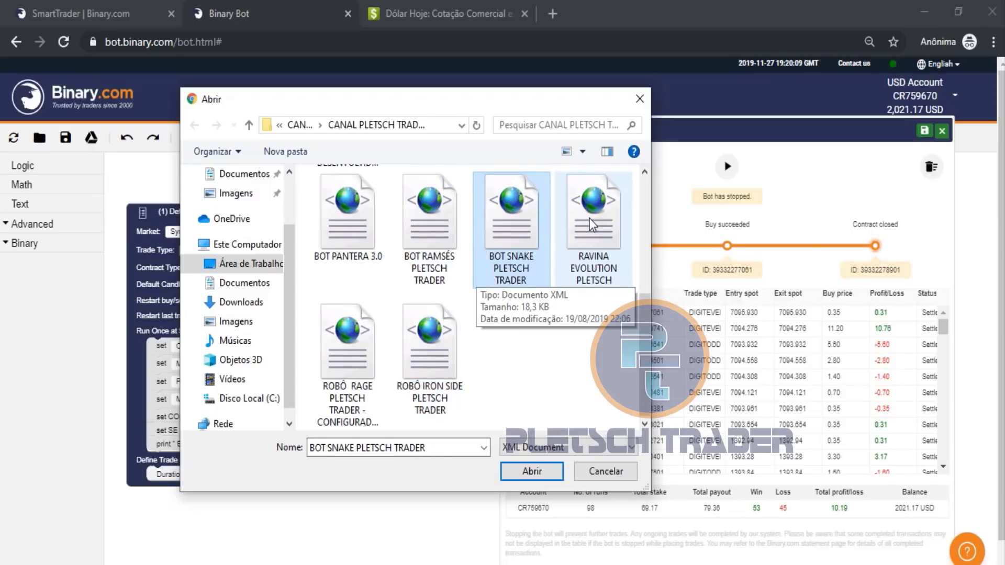
key("Left")
key("Right")
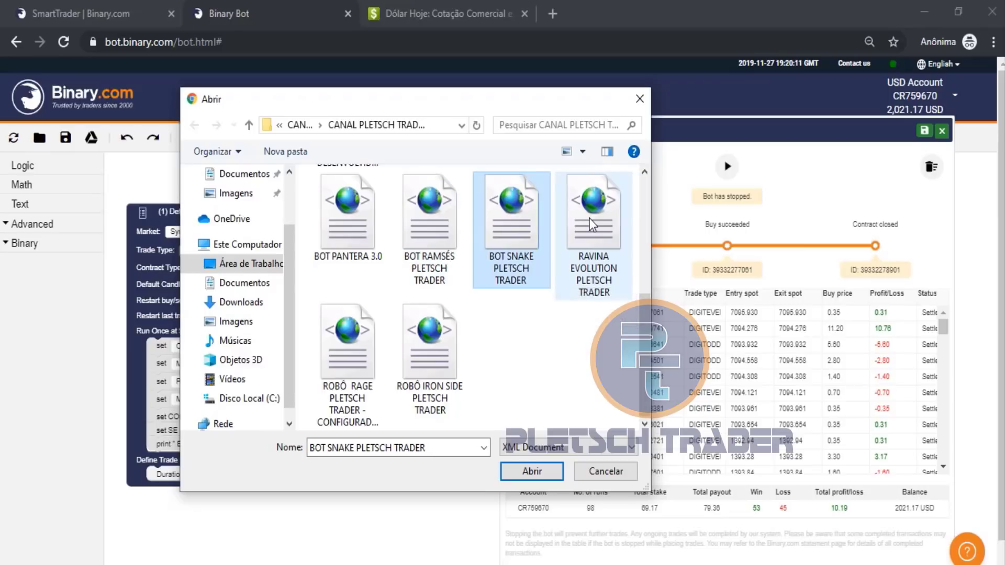
key("Right")
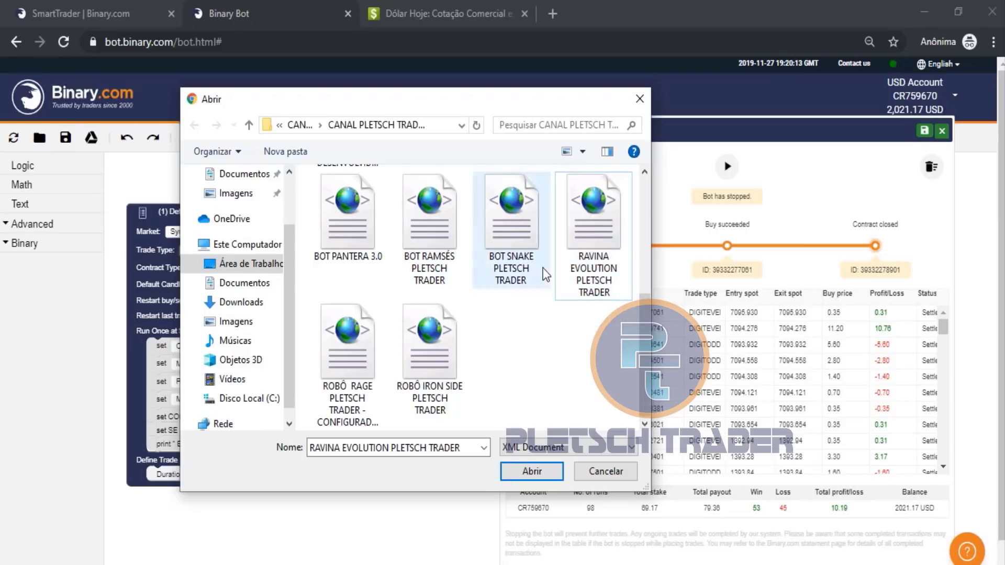
left_click(509, 241)
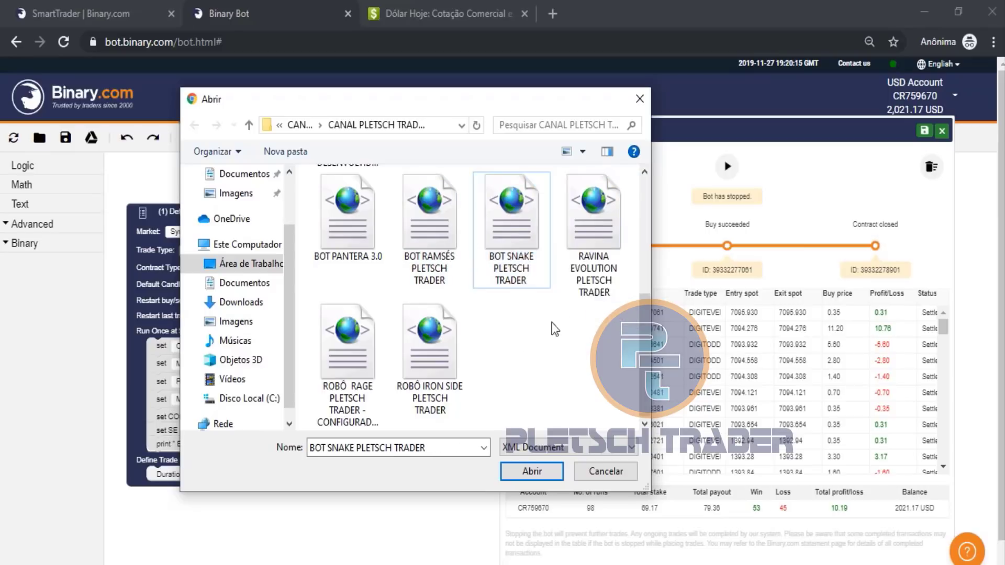
- Examine the Ravina Evolution, Rage and Iron Side bot files, and dismiss the file chooser without loading a bot
left_click(585, 280)
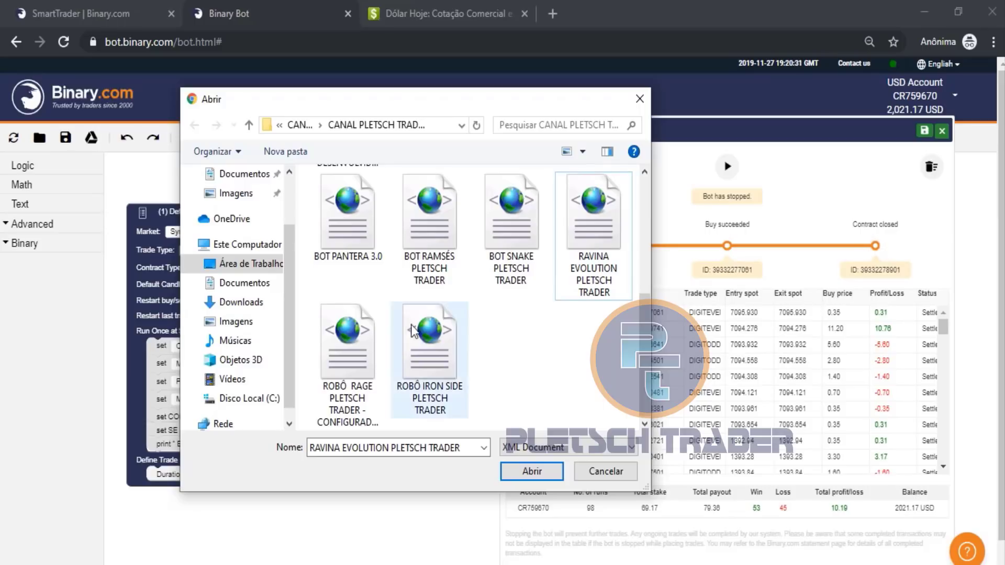
left_click(371, 346)
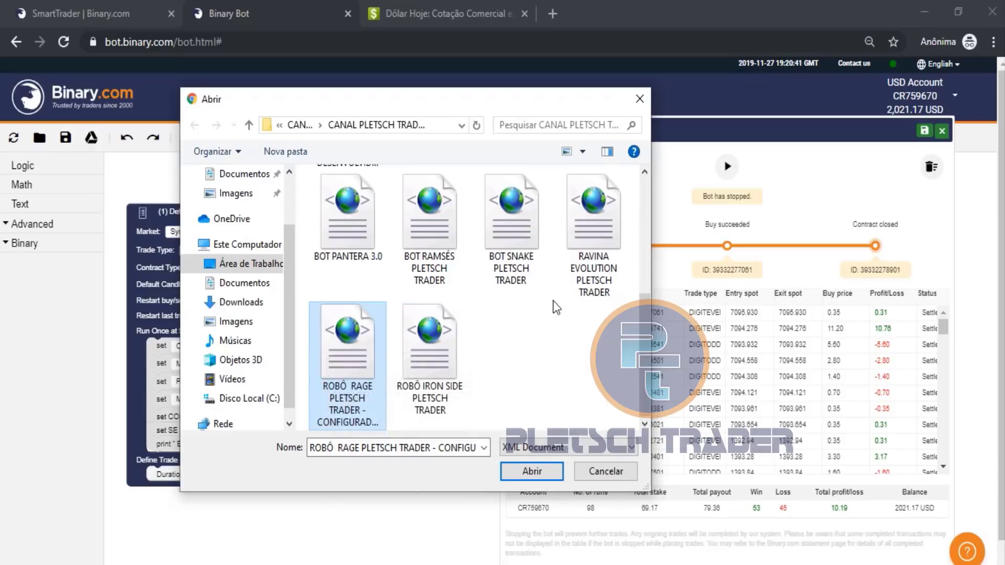
left_click(434, 358)
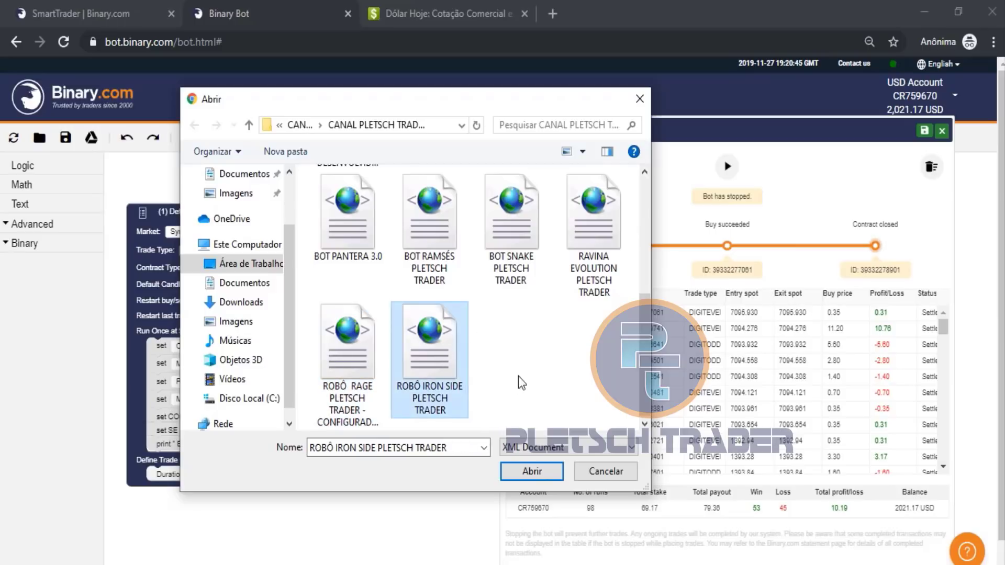
left_click(597, 472)
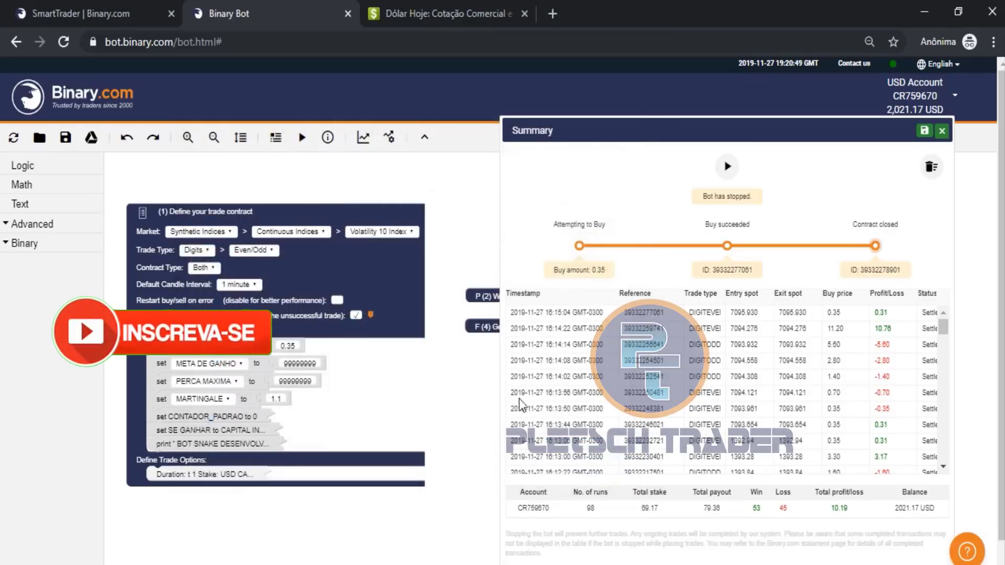
- Move the Summary window closer to the trade contract block and show the DolarHoje currency conversion page
left_click_drag(650, 139, 590, 142)
left_click_drag(790, 512, 746, 514)
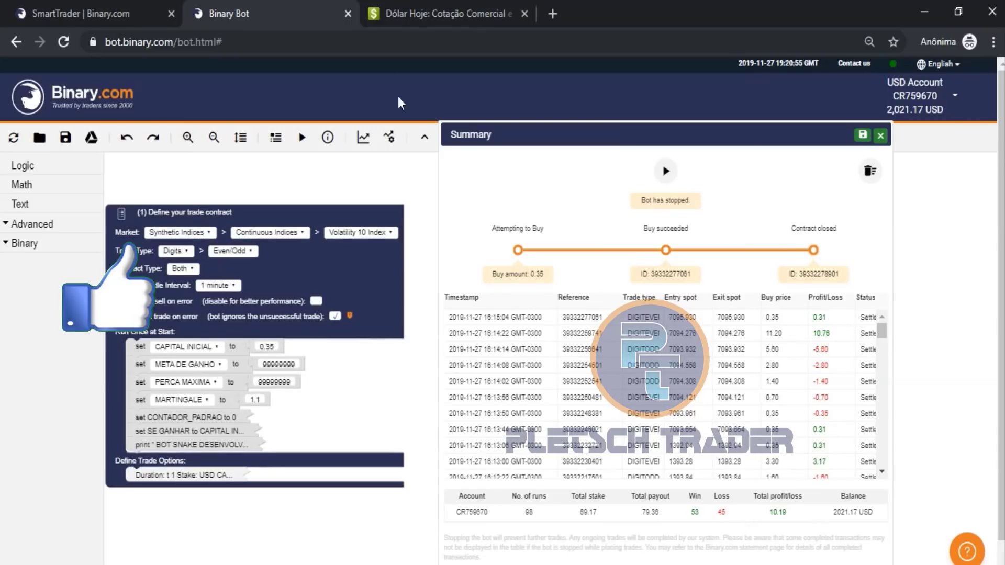
left_click(442, 13)
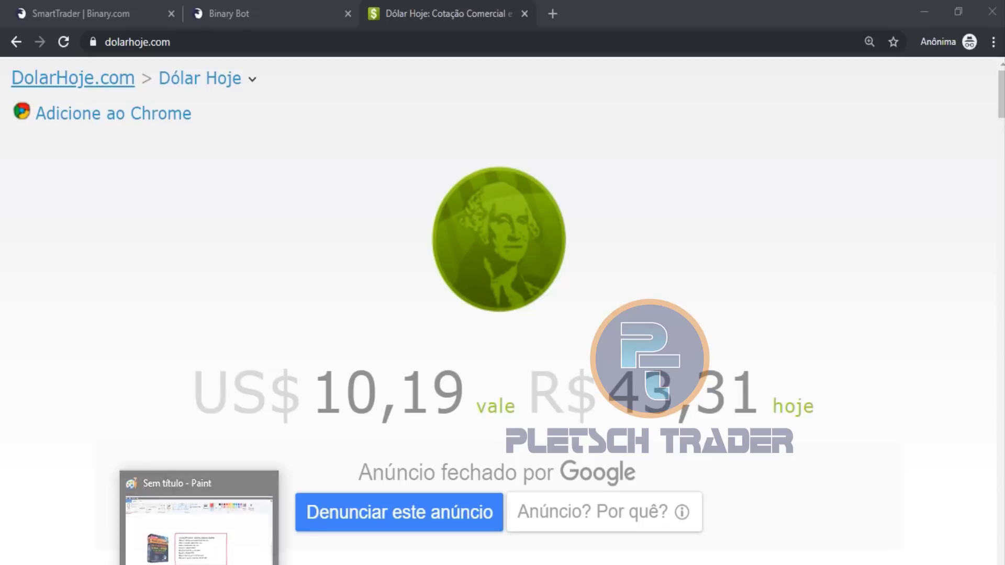
- Open a new Paint window and enlarge its blank canvas
right_click(199, 564)
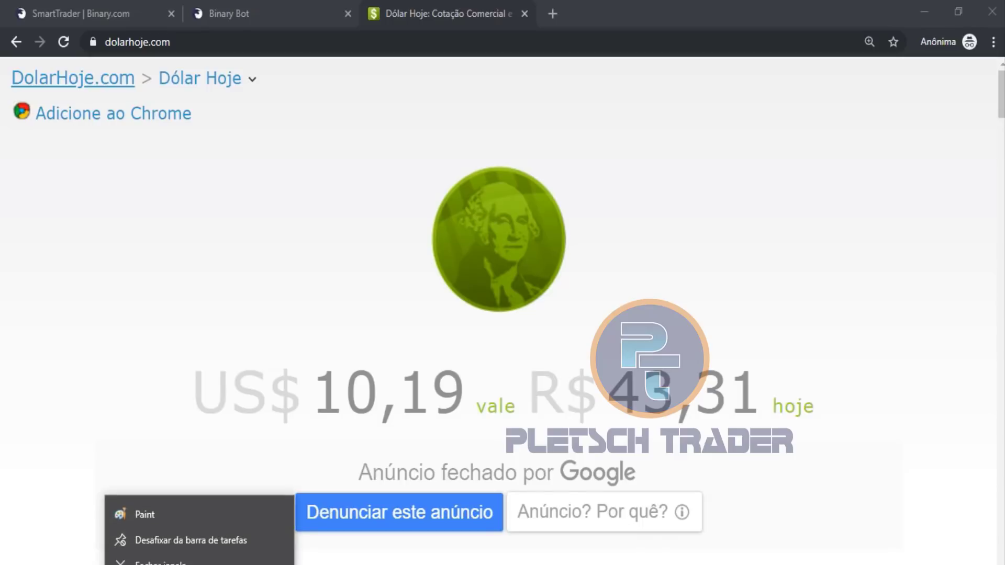
left_click(236, 517)
left_click_drag(557, 466, 846, 478)
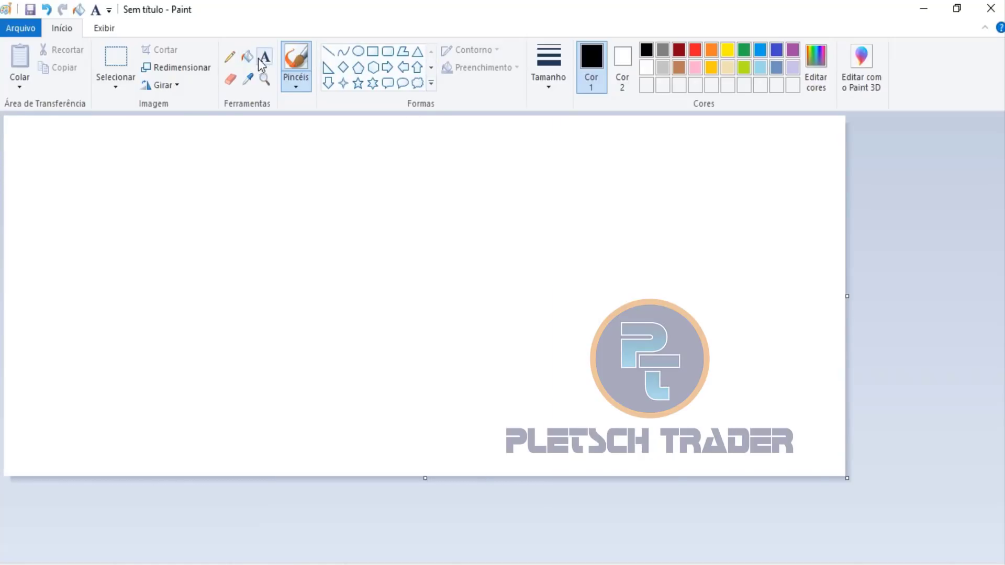
- Choose the Pencil tool in Paint and set it to the thickest line size
left_click(230, 56)
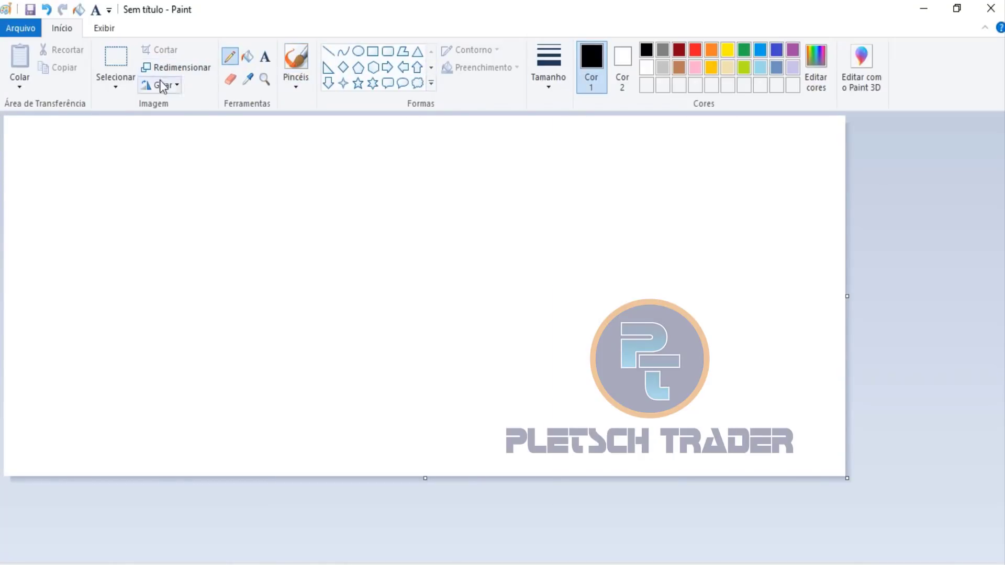
left_click(549, 69)
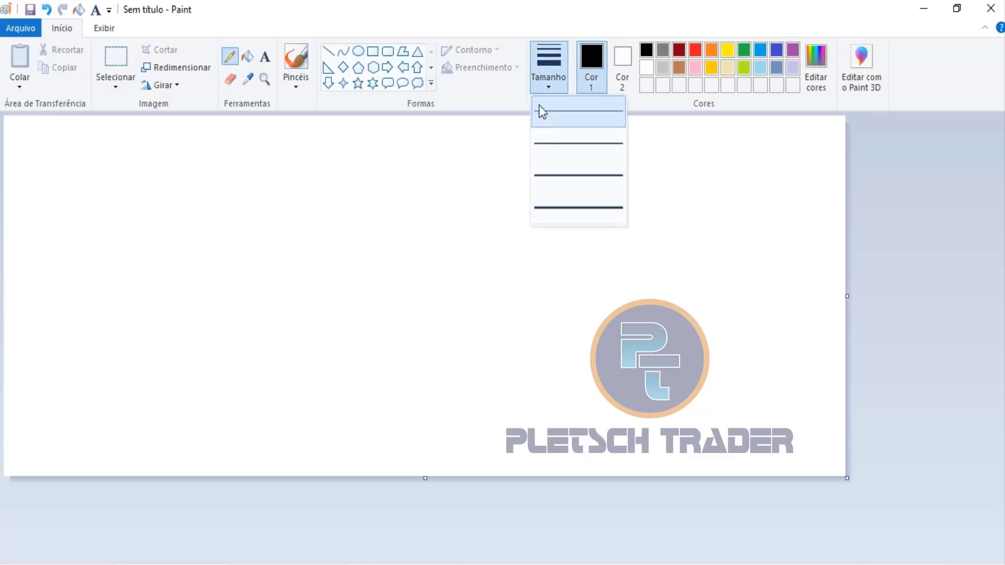
left_click(560, 209)
- Sketch rising, falling and sideways zigzag lines on the canvas, and undo them along with the canvas enlargement
left_click_drag(50, 296, 256, 164)
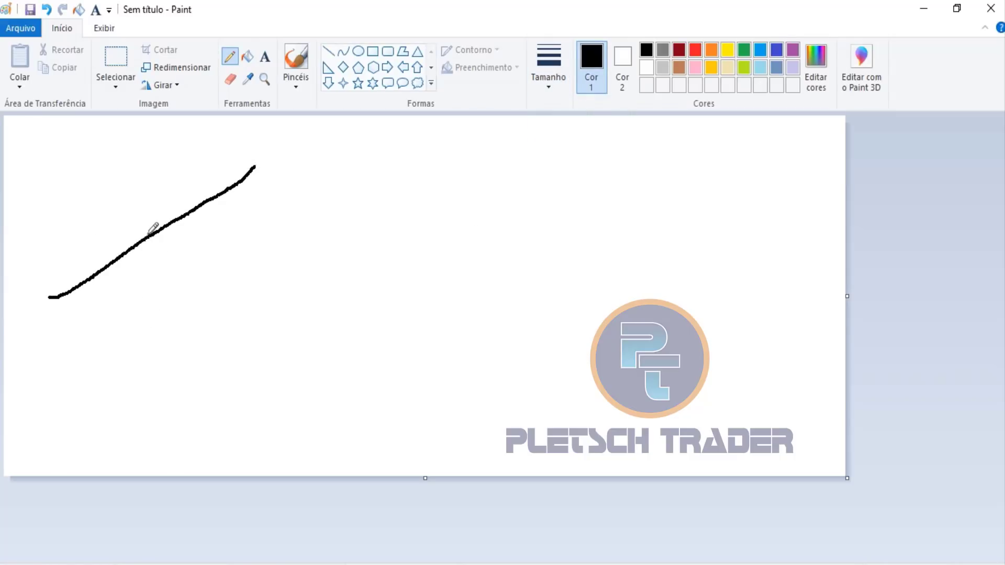
key("ctrl+z")
mouse_move(23, 269)
left_mouse_down()
mouse_move(84, 267)
mouse_move(272, 138)
left_mouse_up()
mouse_move(382, 157)
left_mouse_down()
mouse_move(478, 220)
mouse_move(675, 310)
mouse_move(735, 359)
left_mouse_up()
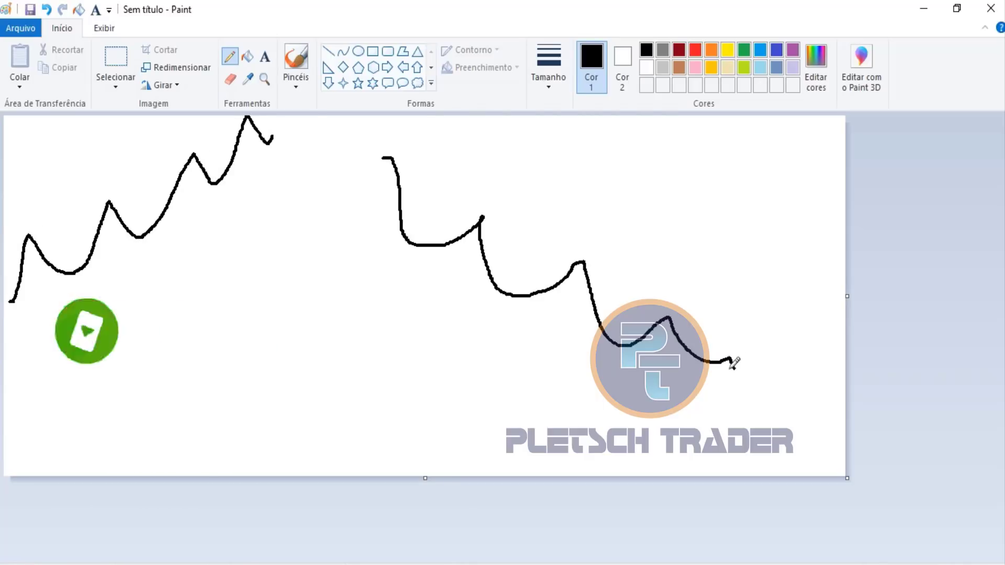
key("ctrl+z")
key("ctrl+z")
key("ctrl+z")
mouse_move(84, 282)
left_mouse_down()
mouse_move(222, 207)
mouse_move(271, 208)
mouse_move(317, 227)
mouse_move(347, 315)
mouse_move(370, 331)
mouse_move(405, 301)
mouse_move(427, 301)
mouse_move(479, 373)
mouse_move(522, 341)
mouse_move(524, 369)
left_mouse_up()
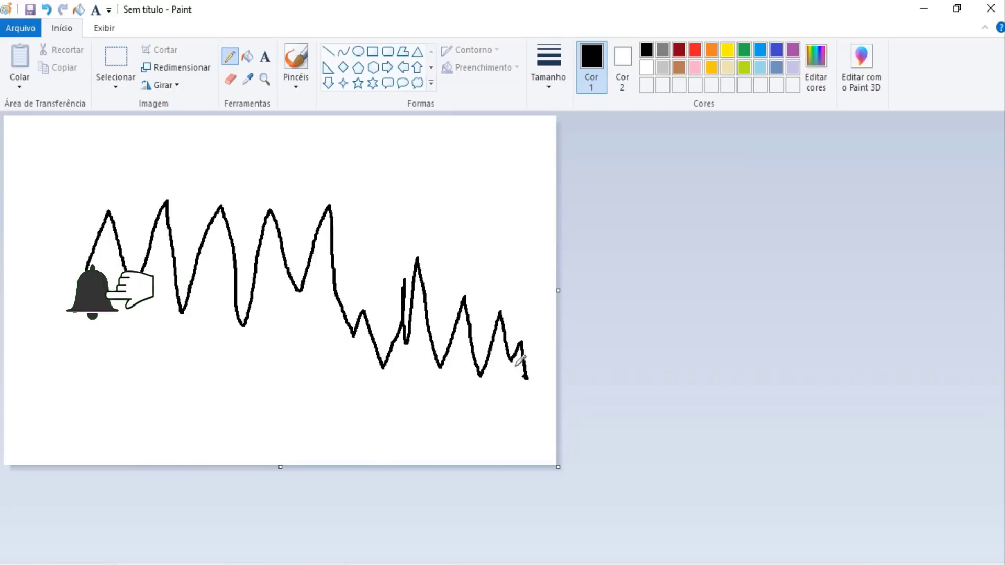
key("ctrl+z")
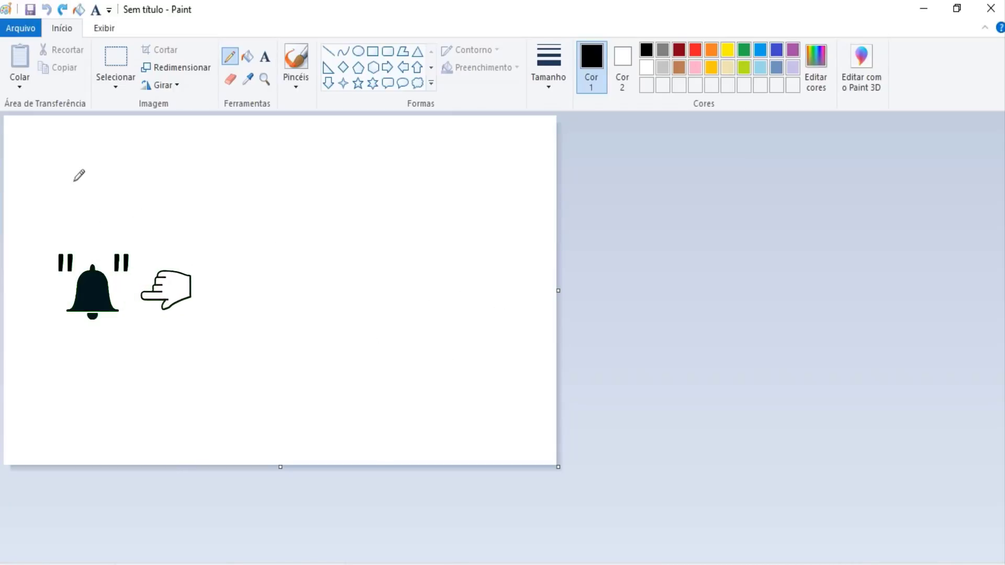
- Draw a price line that climbs in zigzags, levels off and falls across the canvas, with extra strokes at its start
mouse_move(41, 345)
left_mouse_down()
mouse_move(74, 301)
mouse_move(122, 277)
mouse_move(164, 175)
mouse_move(233, 193)
mouse_move(348, 183)
mouse_move(449, 293)
mouse_move(536, 426)
left_mouse_up()
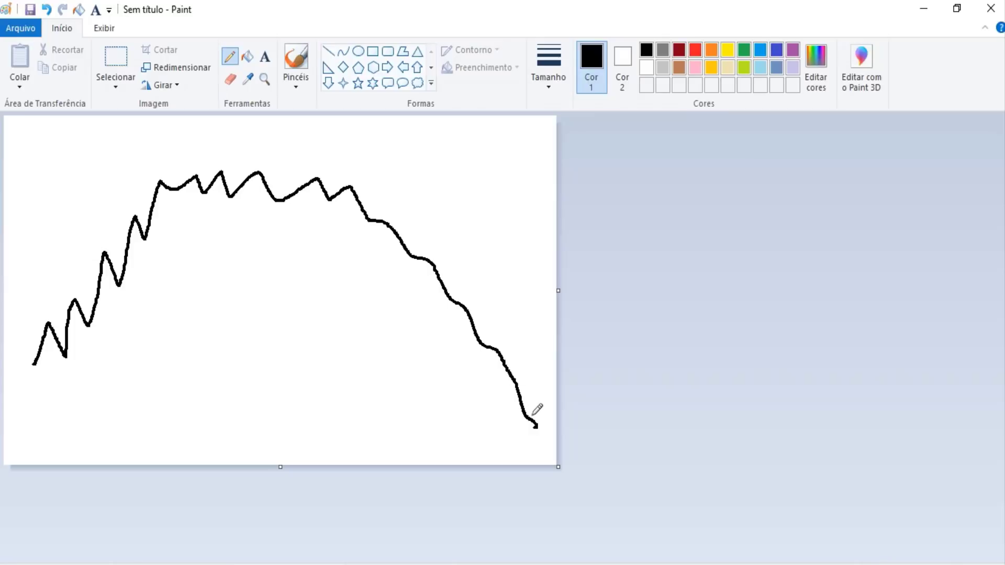
left_click_drag(35, 373, 18, 297)
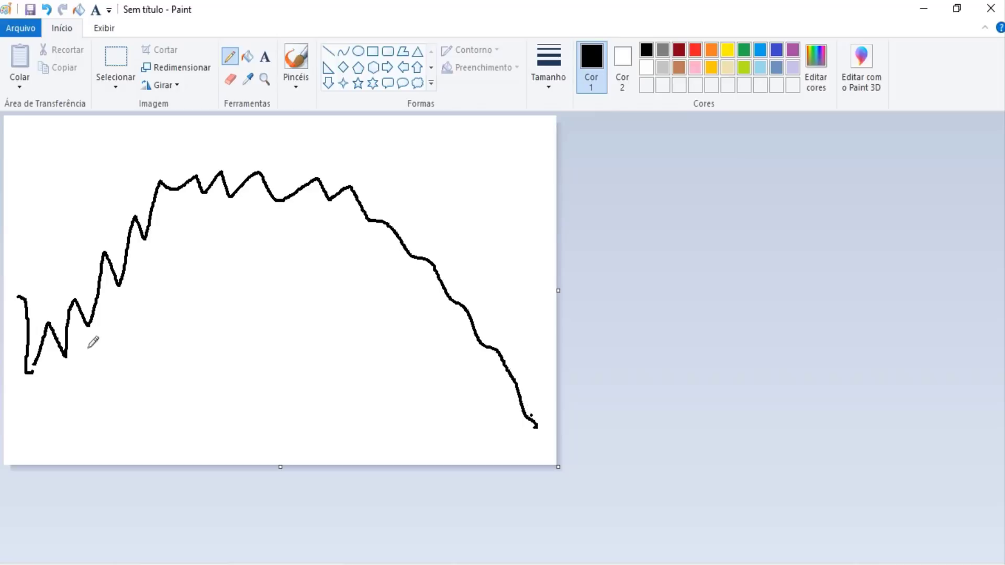
left_click_drag(16, 340, 3, 454)
- Switch back to Chrome, show the SmartTrader page and close its open account list
key("alt+Tab")
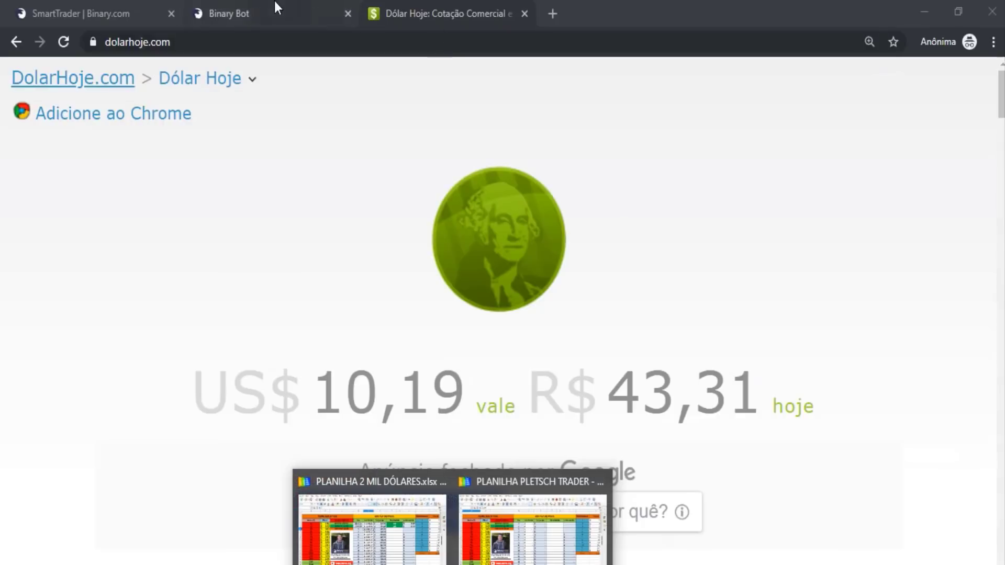
left_click(275, 4)
left_click(143, 11)
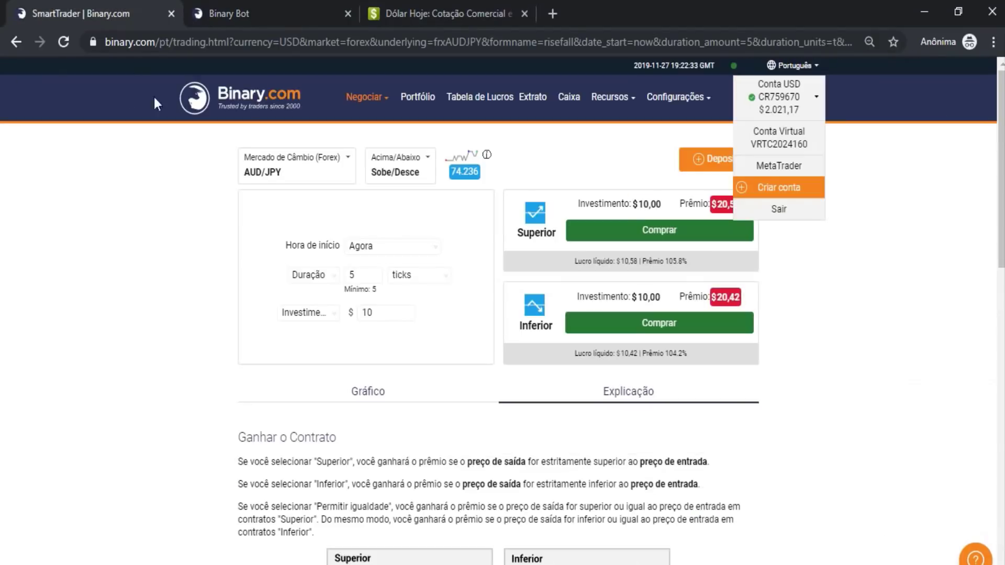
triple_click(762, 313)
left_click(824, 295)
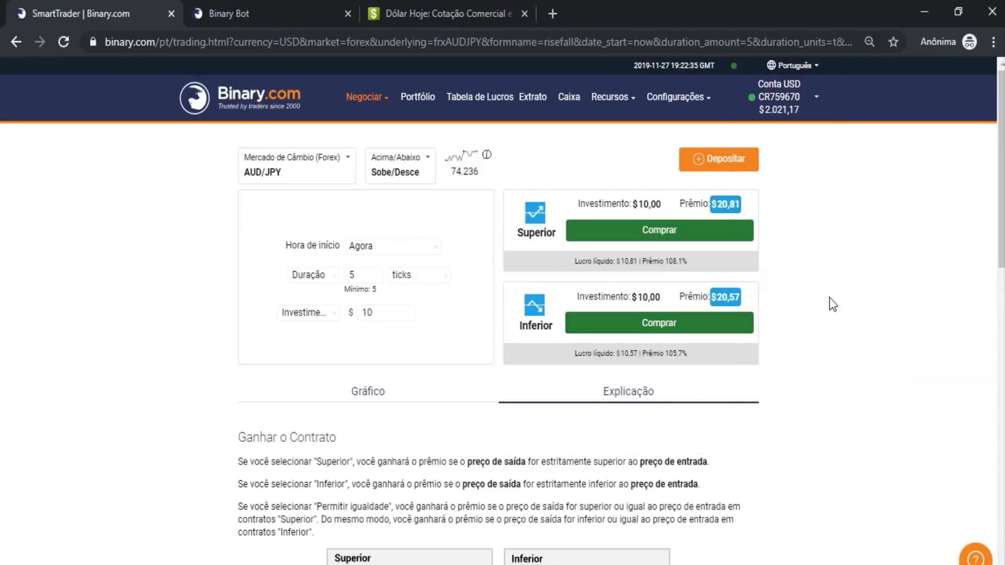
- Choose Índice Volatility 10 from the synthetic indices as the market and Combina/Difere as the digit trade type
left_click(792, 126)
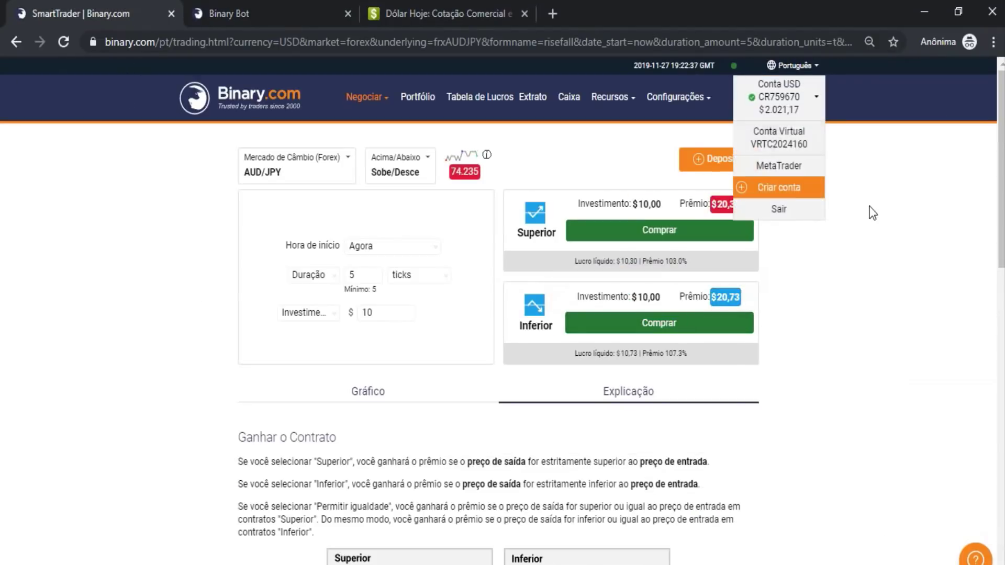
left_click(899, 289)
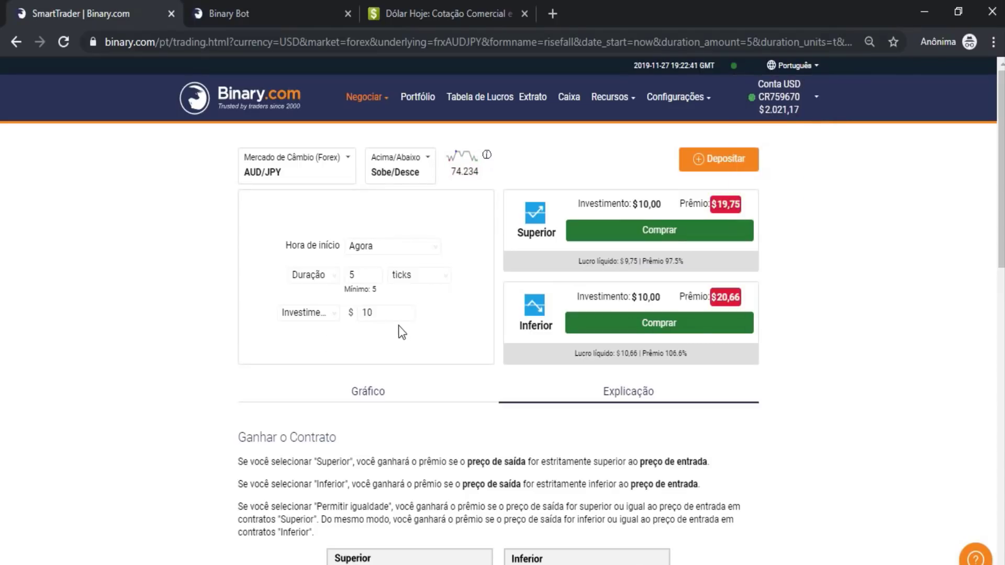
left_click(256, 177)
left_click(277, 251)
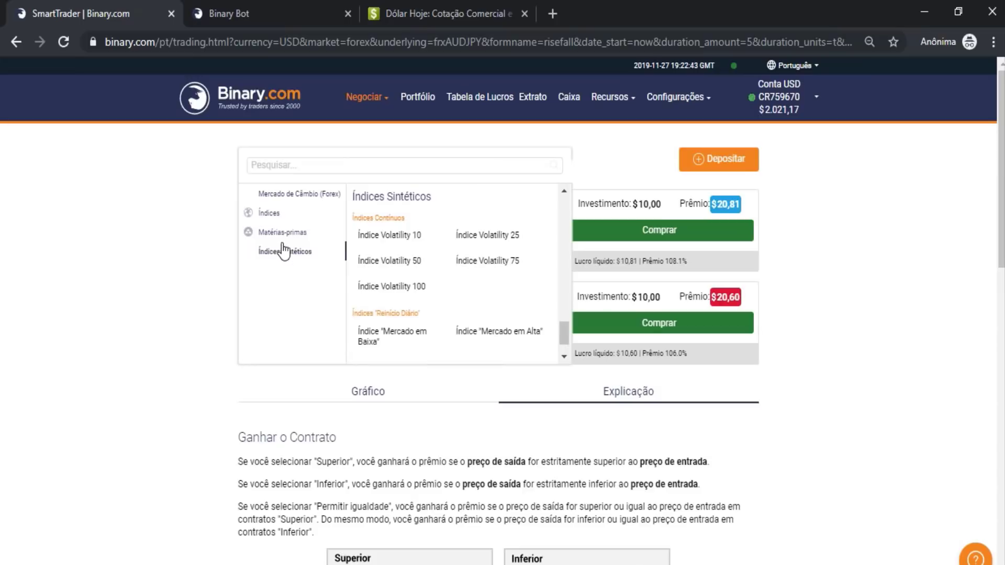
left_click(384, 233)
left_click(386, 177)
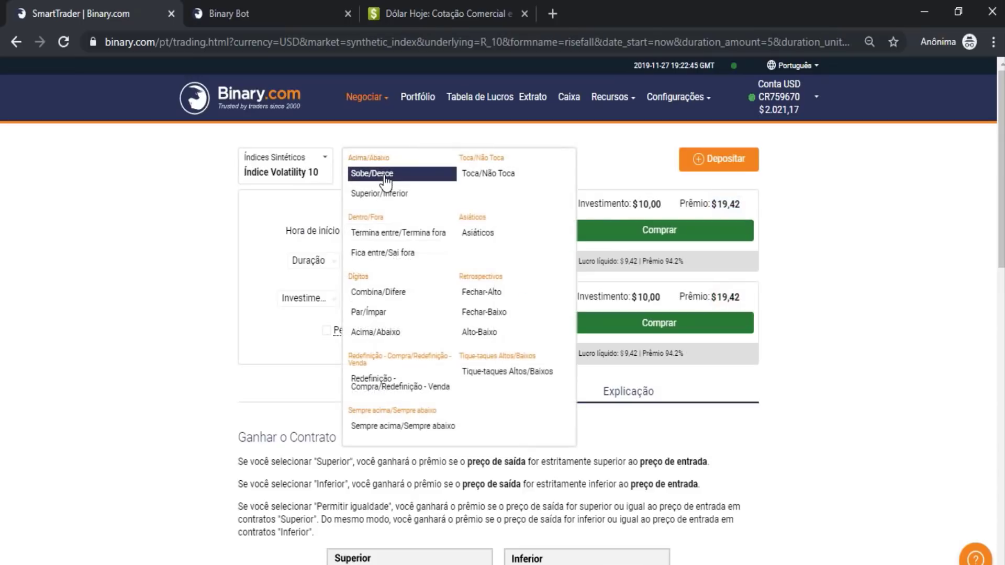
left_click(367, 292)
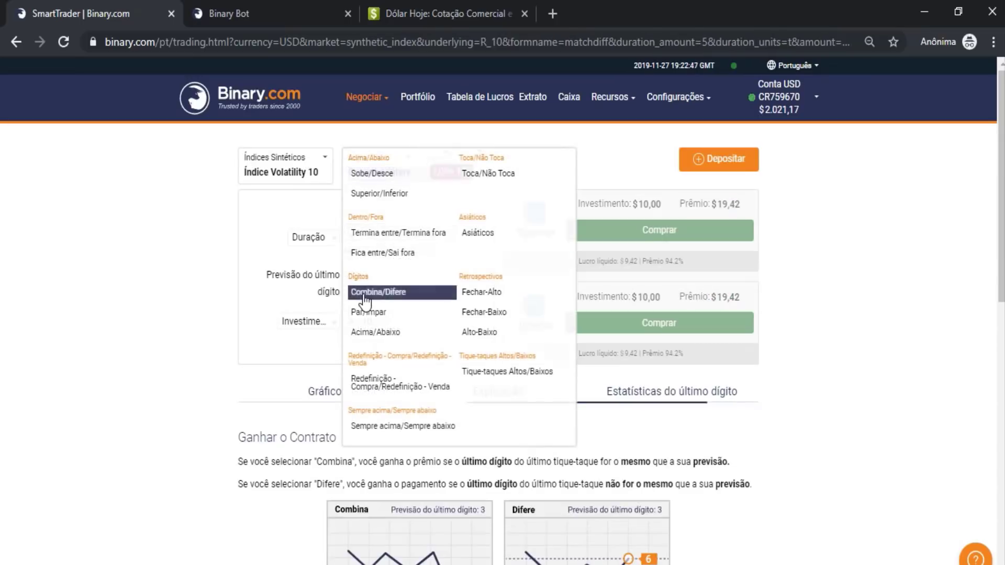
left_click(358, 175)
left_click(224, 228)
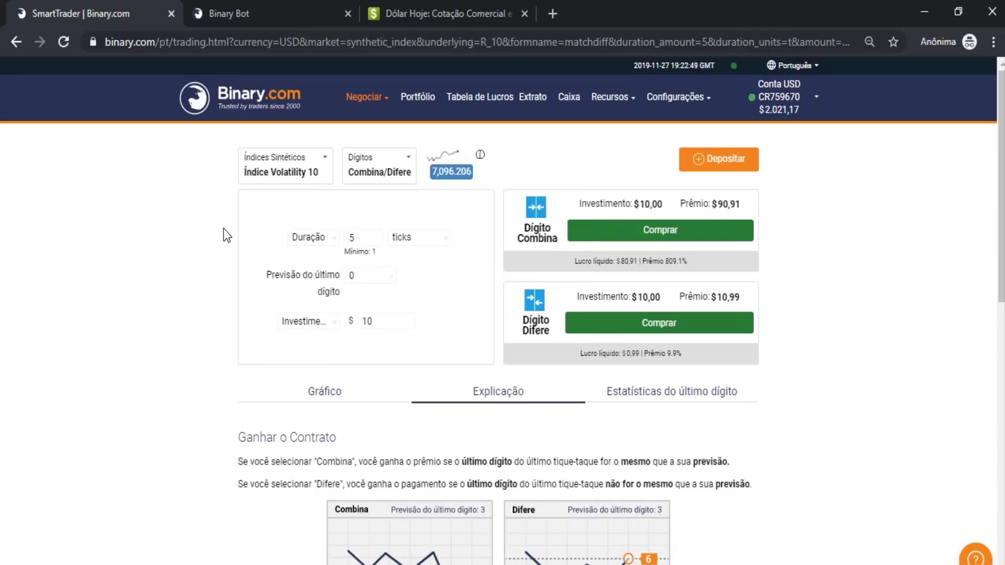
- Set the contract's duration to 1 tick and its investment to $0.35
left_click_drag(373, 231, 349, 238)
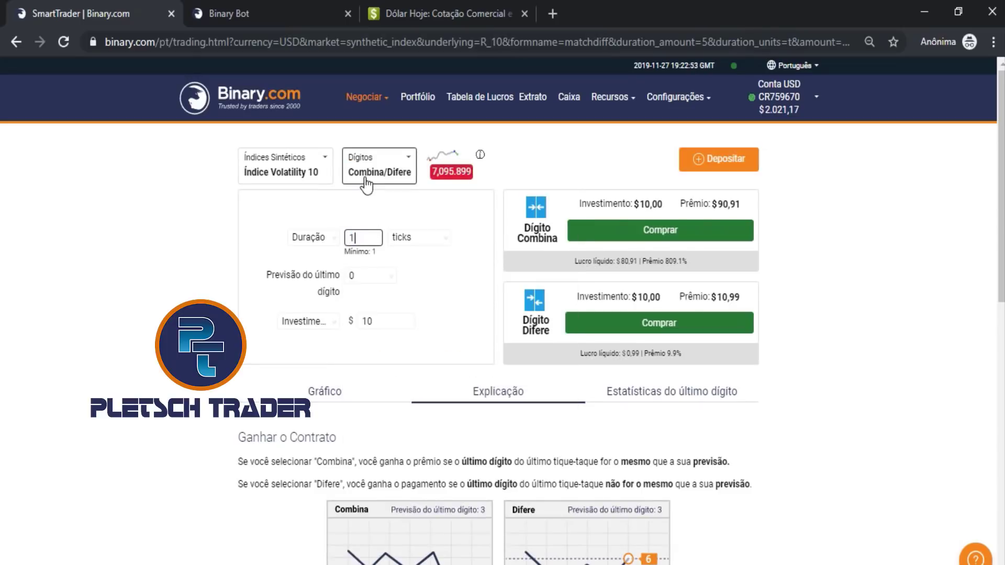
left_click_drag(386, 320, 338, 322)
type("0")
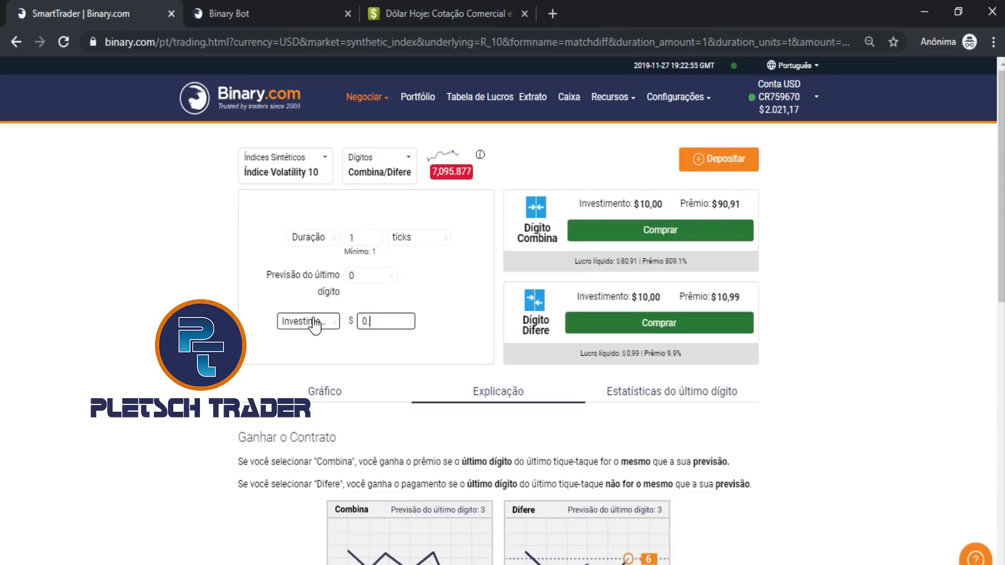
type(".35")
left_click(894, 339)
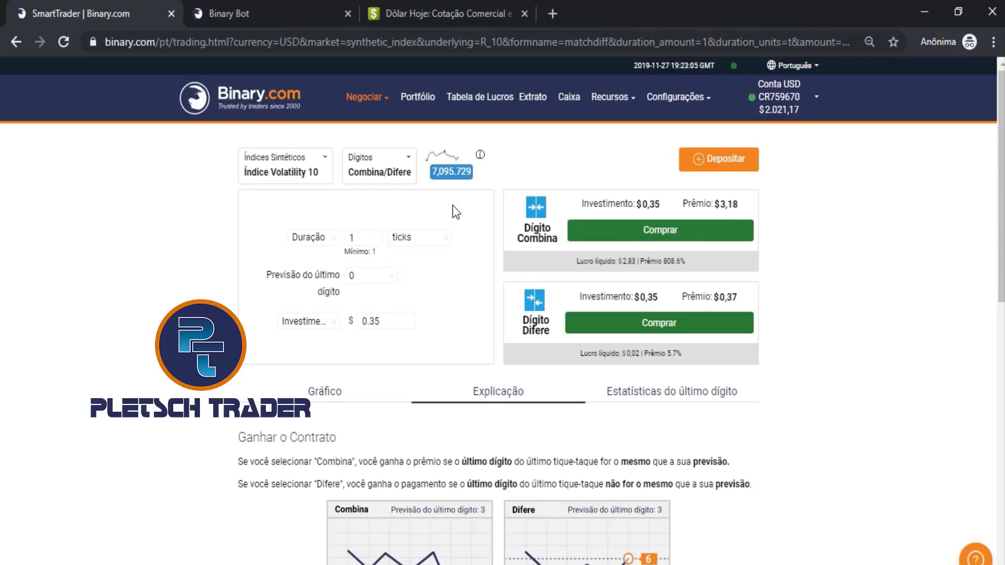
key("ctrl+plus")
key("ctrl+plus")
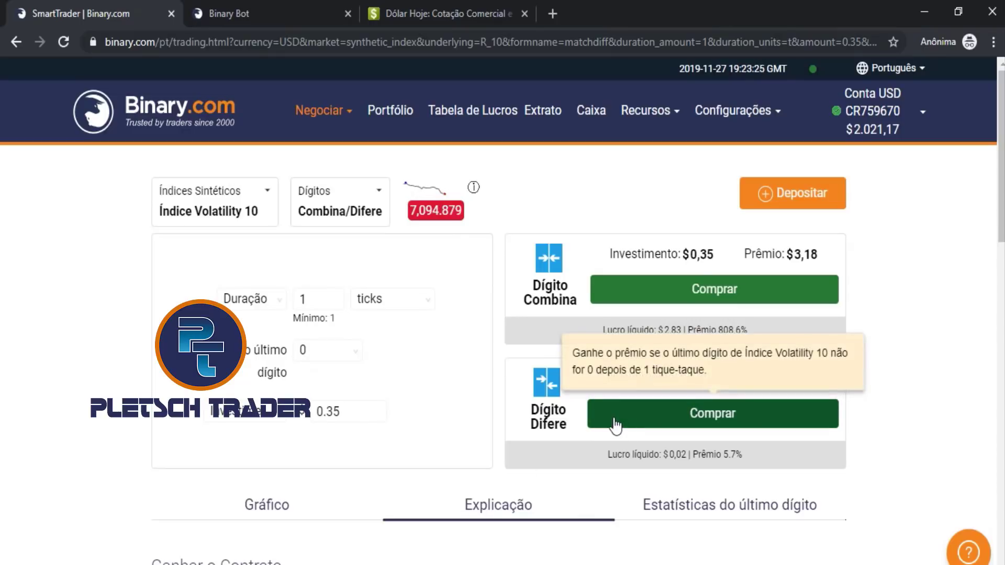
- Switch to PLANILHA 2 MIL DÓLARES.xlsx in Trio Office Calc and review the initial value and Meta Batida cells of the risk management table
mouse_move(454, 561)
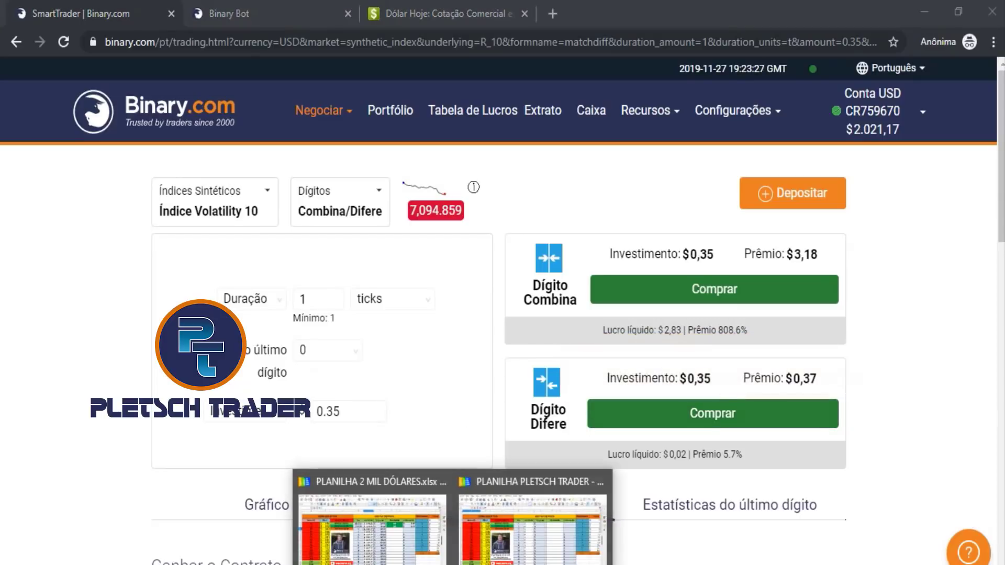
left_click(479, 501)
left_click(732, 351)
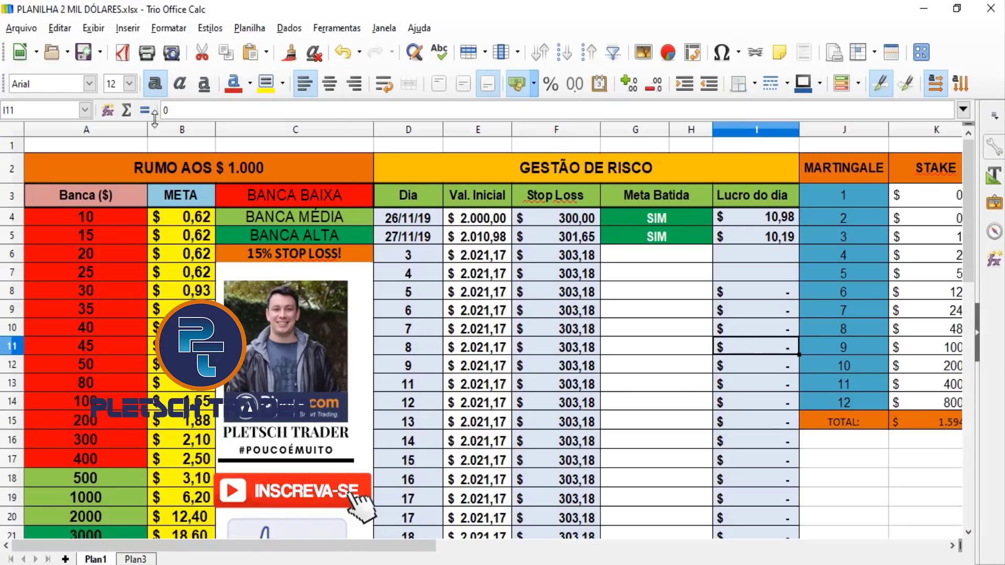
left_click(20, 29)
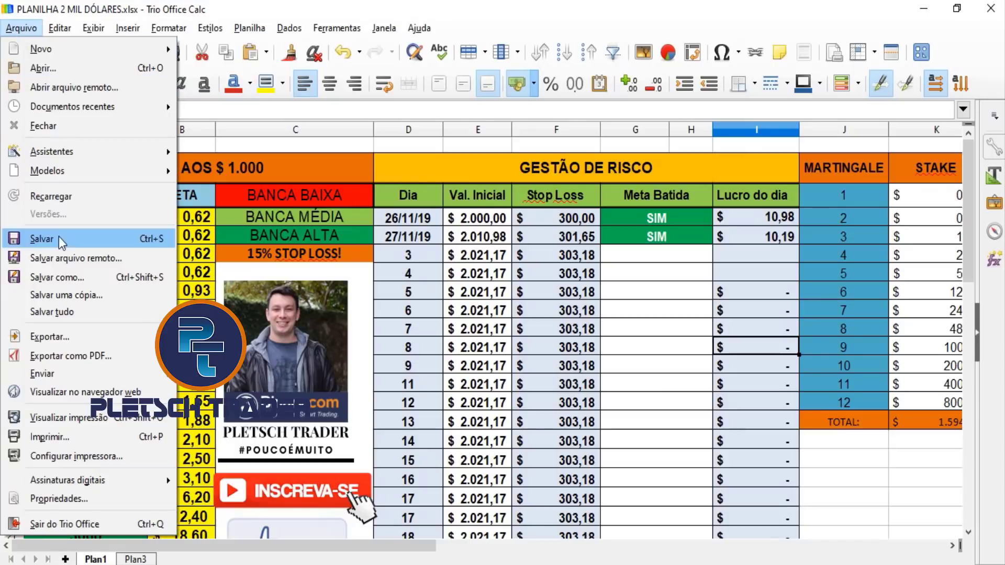
left_click(262, 246)
left_click(495, 256)
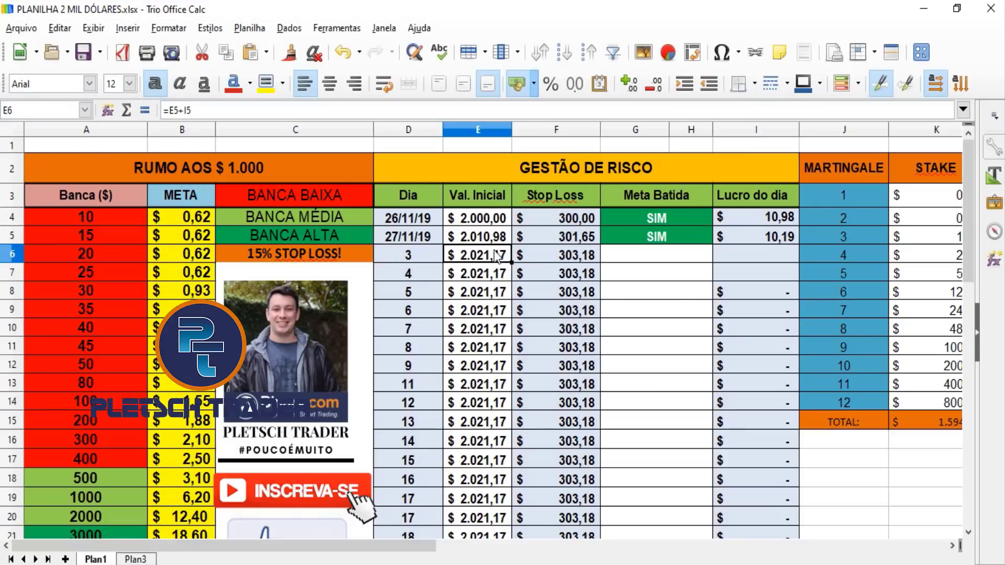
left_click(617, 258)
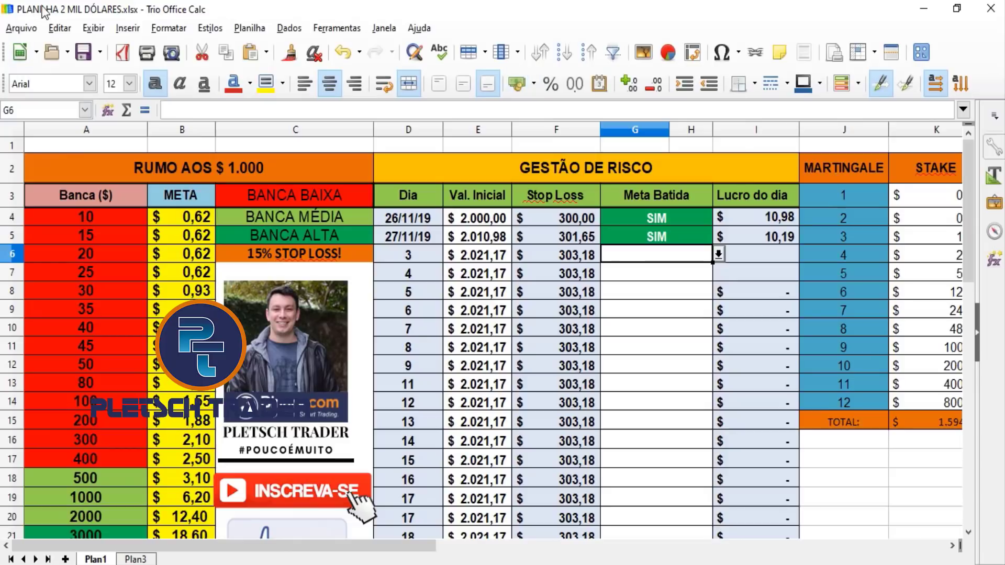
left_click(730, 269)
left_click(686, 329)
left_click(675, 421)
left_click(670, 460)
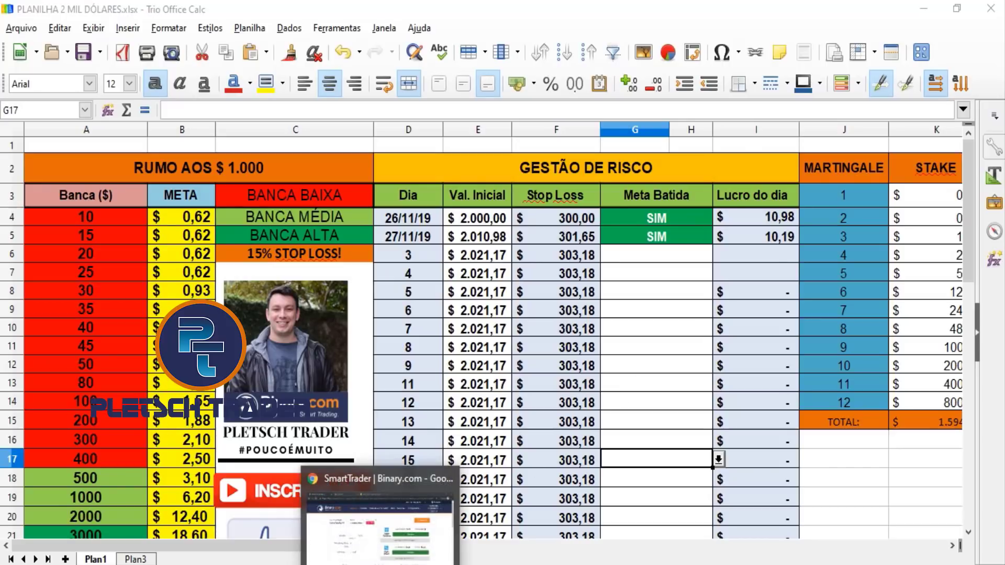
- Switch back to SmartTrader in Chrome and show the last-digit statistics for 25 ticks
left_click(381, 547)
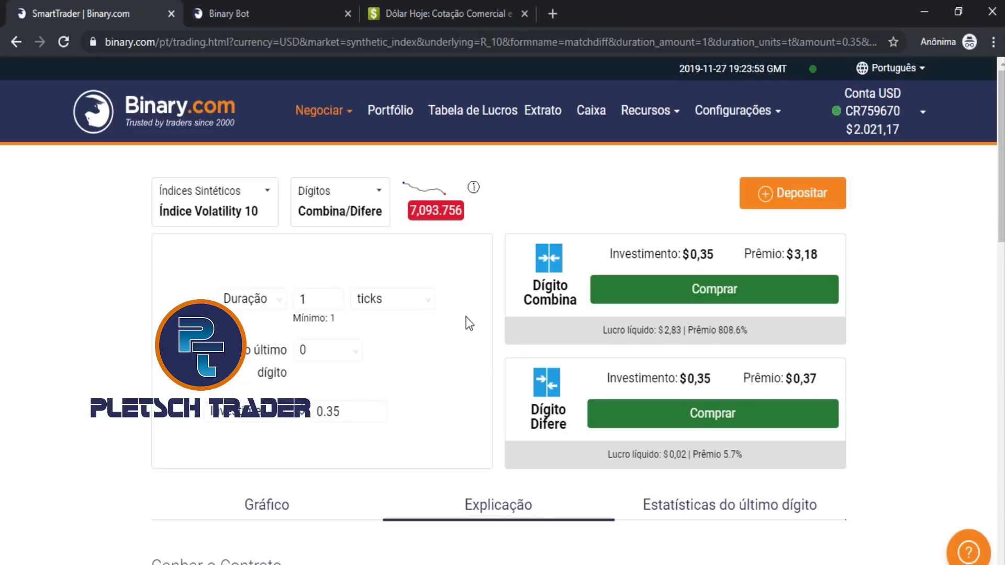
scroll(464, 335, "down", 3)
left_click(689, 350)
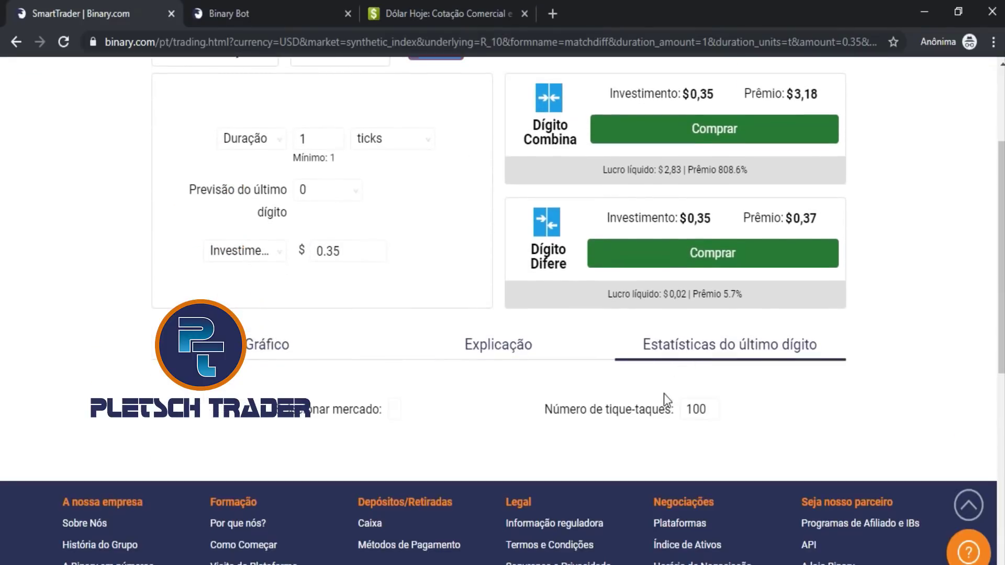
scroll(596, 379, "down", 1)
scroll(597, 378, "down", 2)
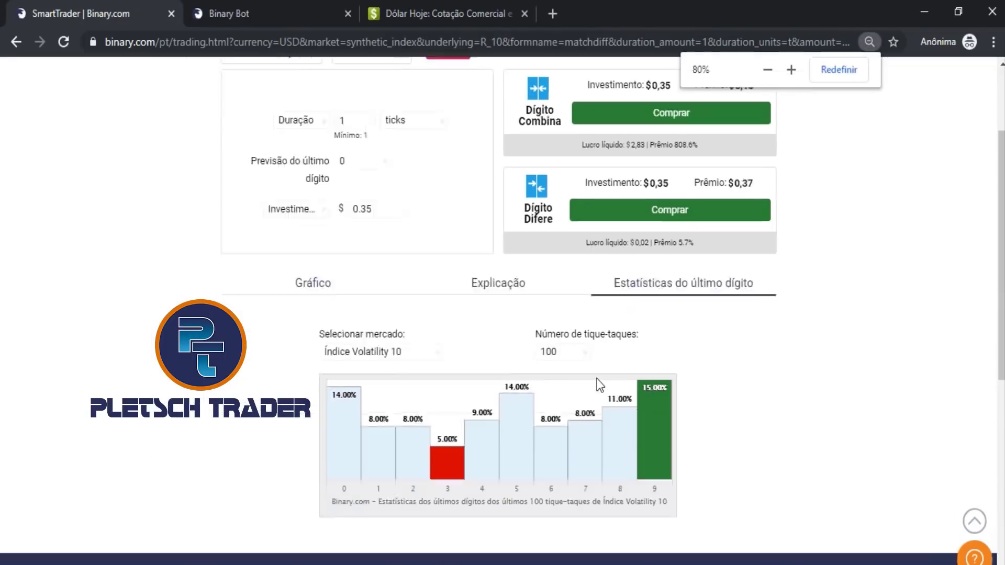
left_click(584, 361)
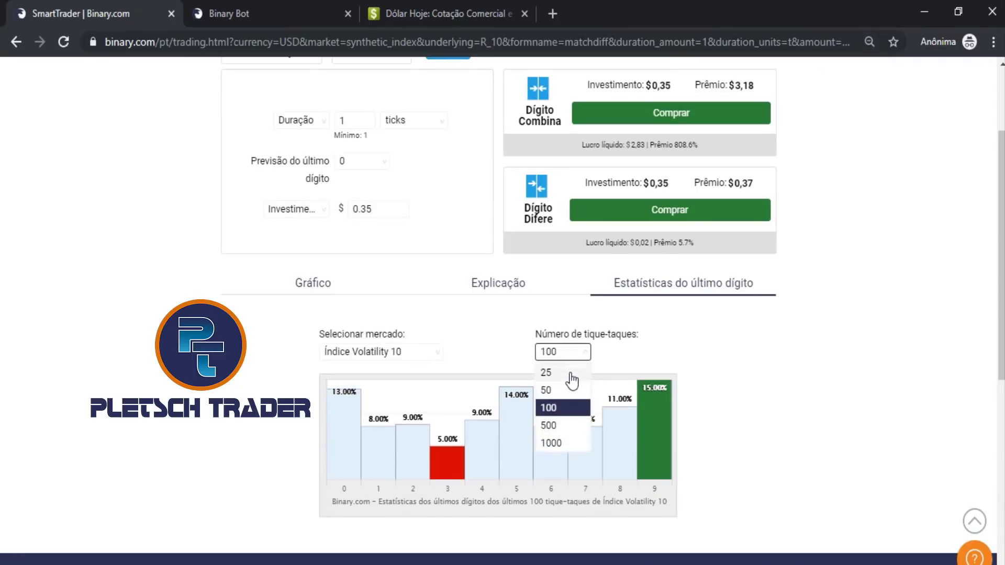
left_click(570, 373)
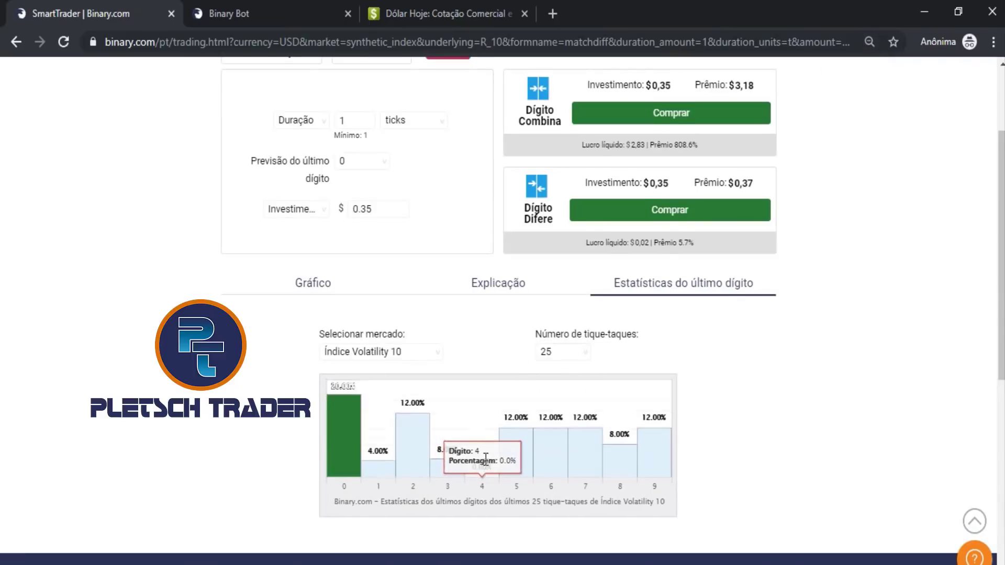
- Set the last-digit prediction to 4 and compare it with the digit statistics chart
scroll(471, 461, "up", 3)
left_click(367, 299)
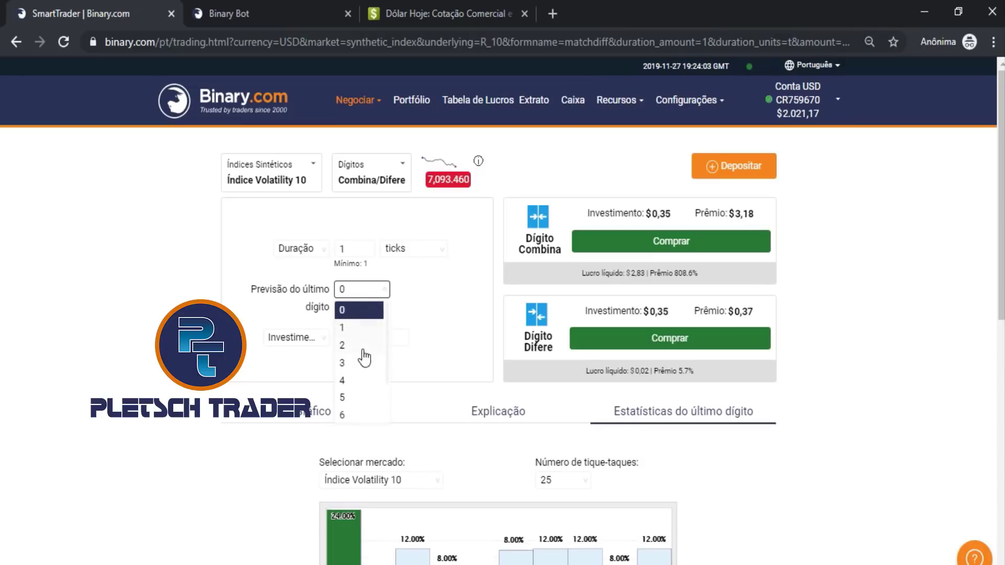
left_click(354, 385)
scroll(428, 293, "down", 3)
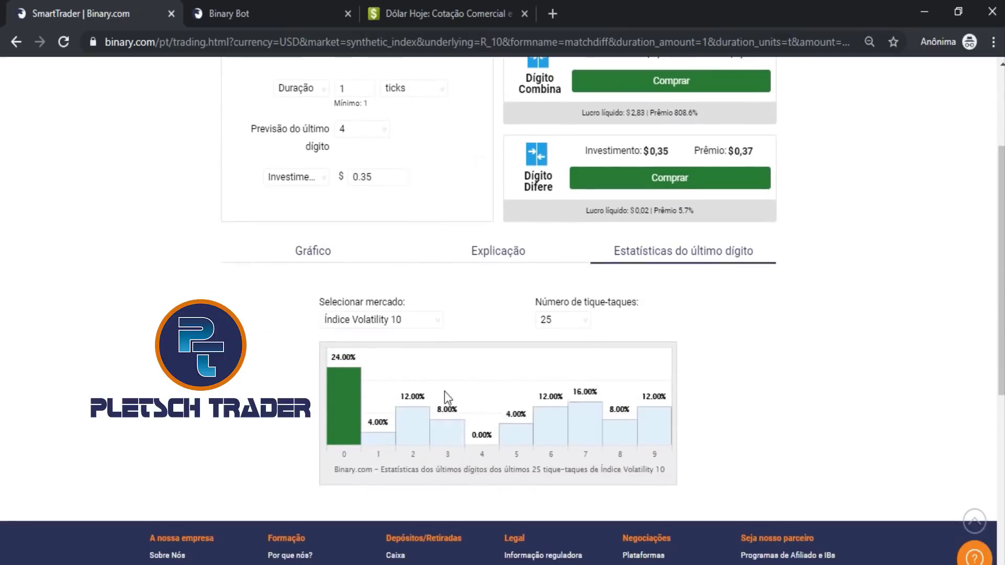
- Watch the latest price and digit statistics, and buy the Dígito Difere contract
scroll(471, 371, "up", 3)
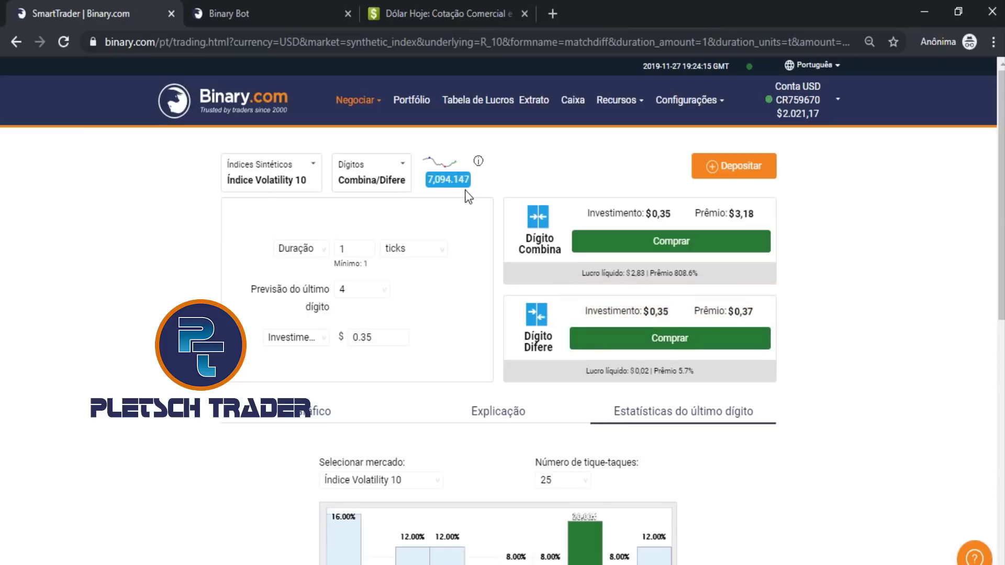
scroll(1001, 209, "down", 2)
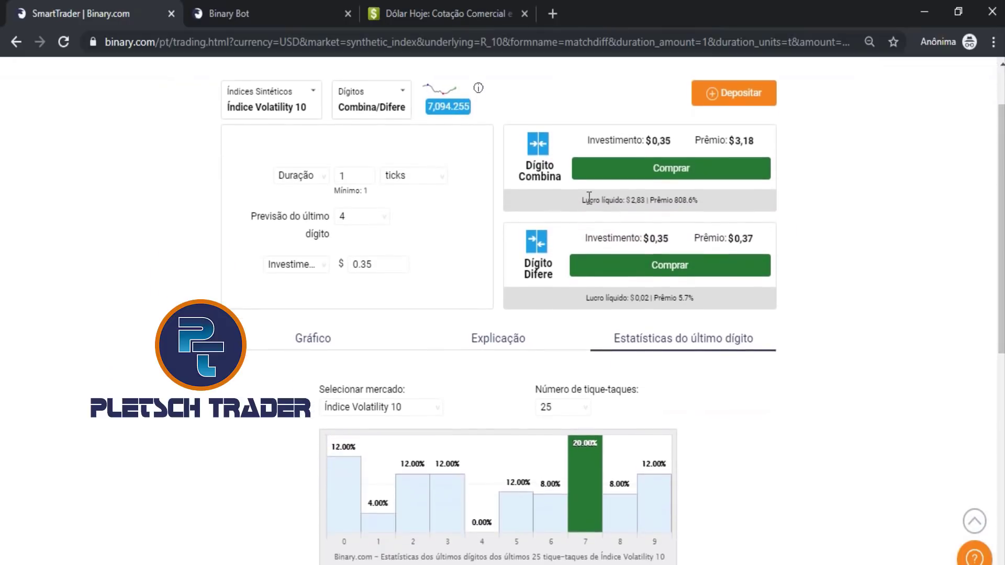
mouse_move(482, 521)
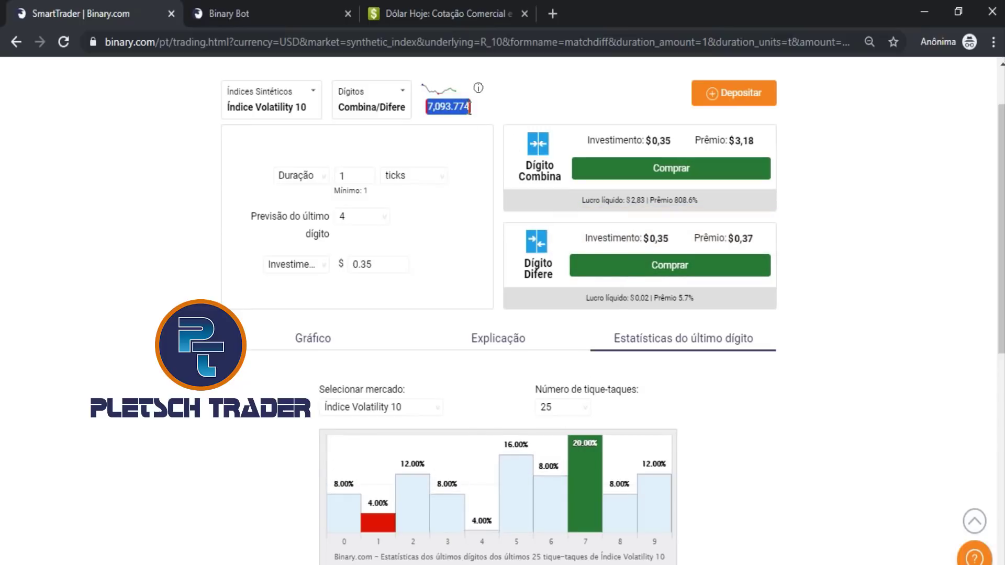
left_click(598, 267)
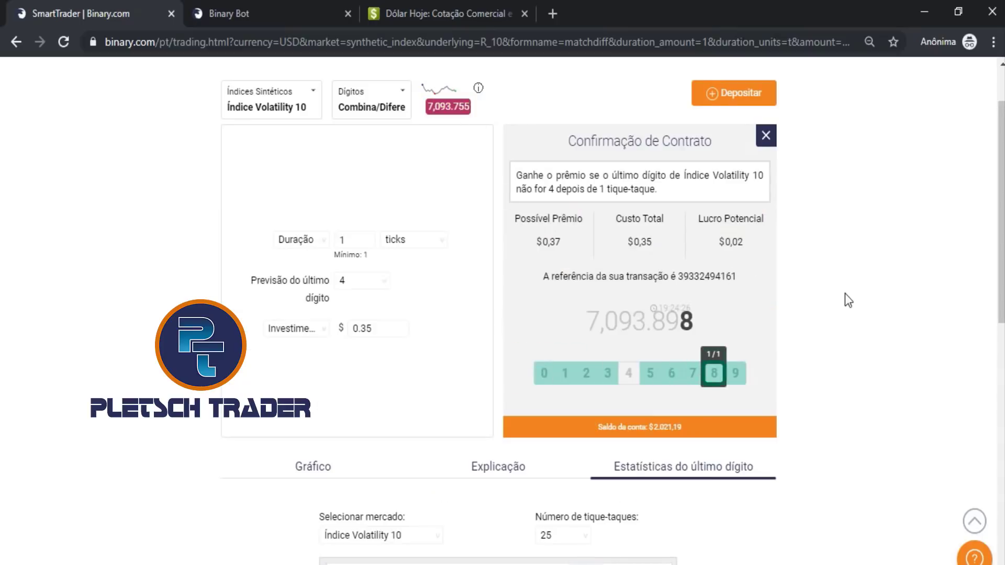
- Review the purchased contract's result and check the balance in the account list
scroll(846, 294, "up", 2)
left_click_drag(568, 214, 690, 211)
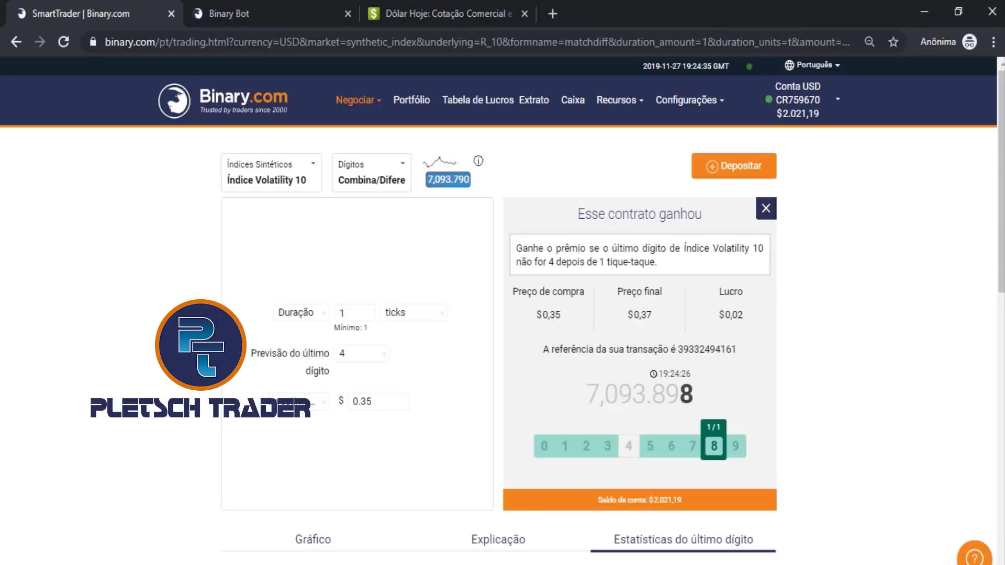
left_click(452, 564)
left_click(829, 293)
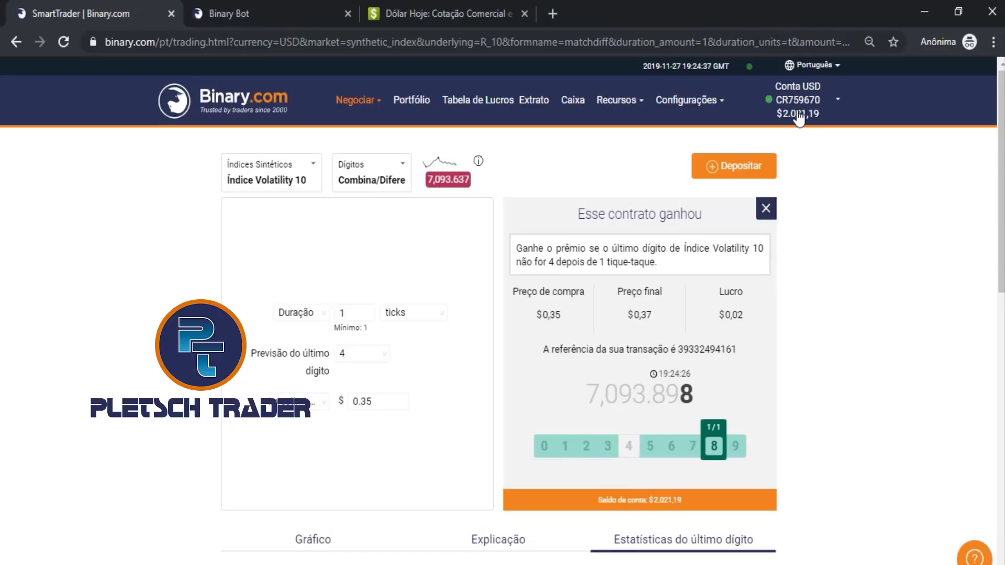
left_click(809, 103)
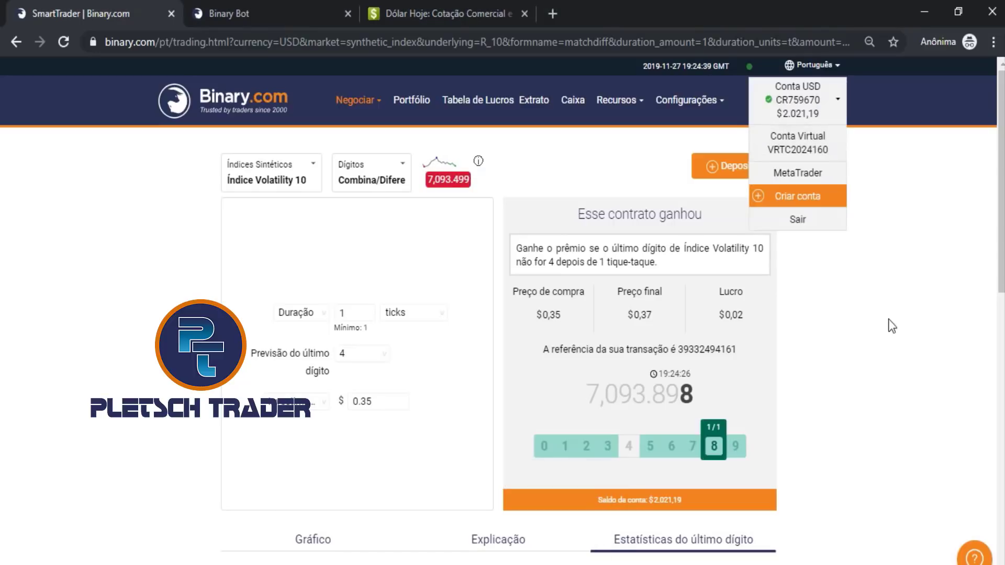
left_click(838, 423)
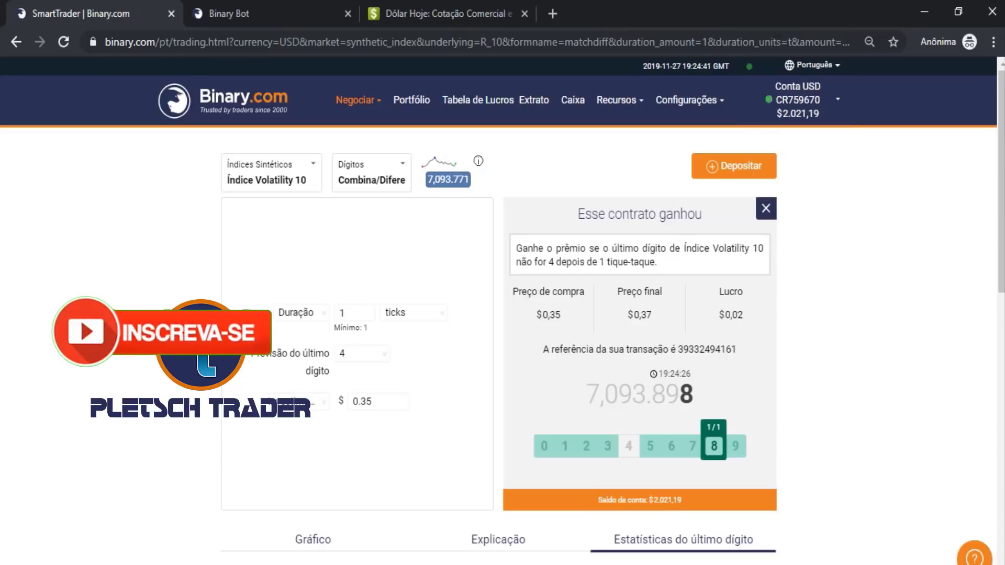
- Switch to PLANILHA PLETSCH TRADER - BANCA REAL.xlsx in Trio Office Calc and examine the total of the martingale stake table
left_click(453, 564)
left_click(505, 562)
left_click_drag(418, 545, 555, 545)
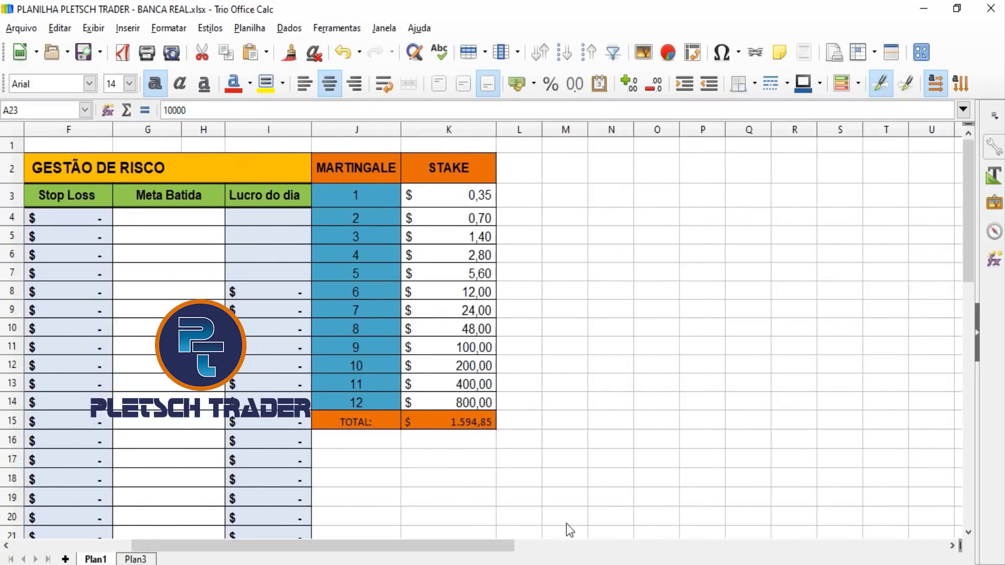
left_click(460, 426)
left_click(500, 425)
- Switch back to Chrome, show Binary Bot and examine the consecutive losses in the Summary's Profit/Loss column
key("alt+Tab")
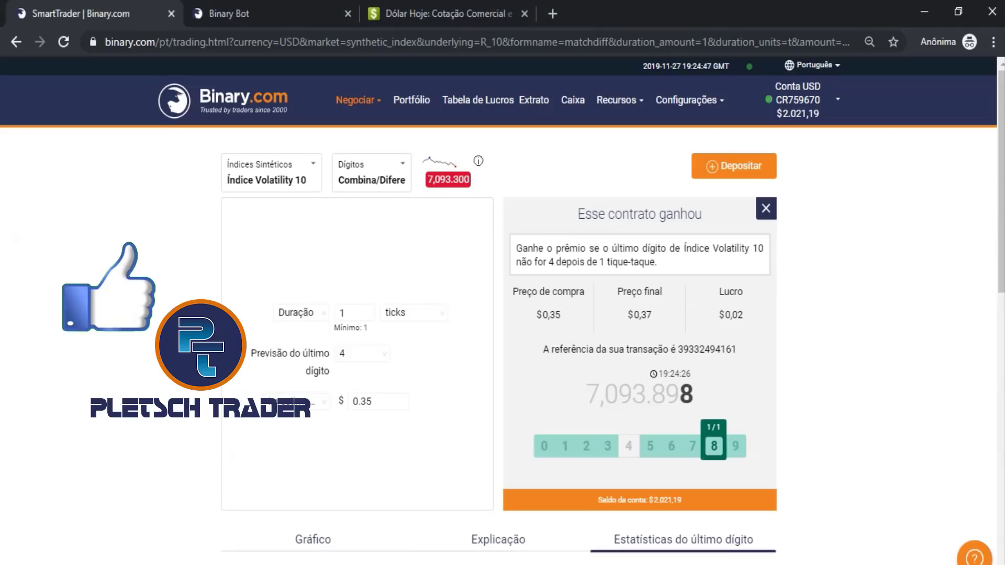
left_click(265, 14)
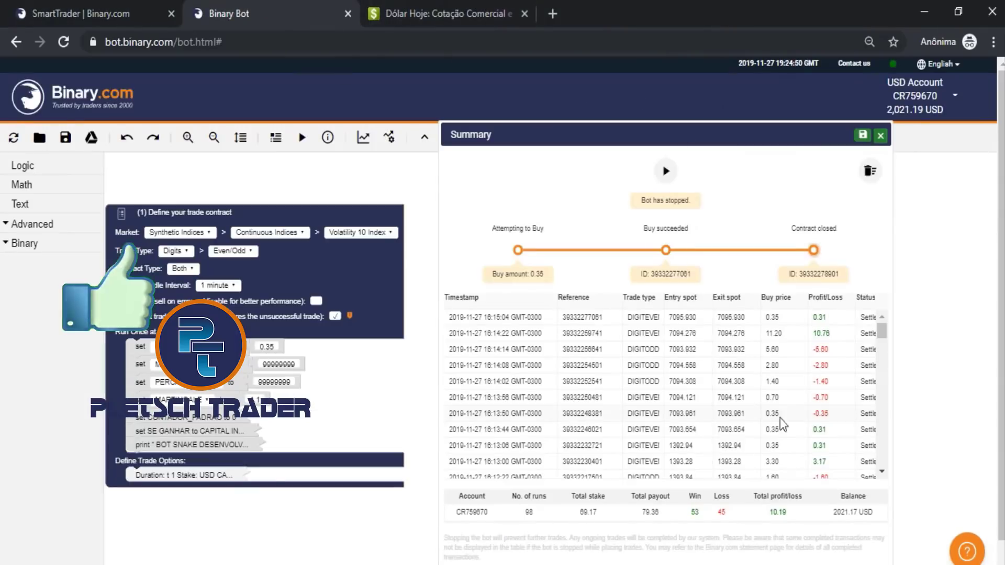
left_click(826, 393)
left_click(826, 365)
left_click(825, 355)
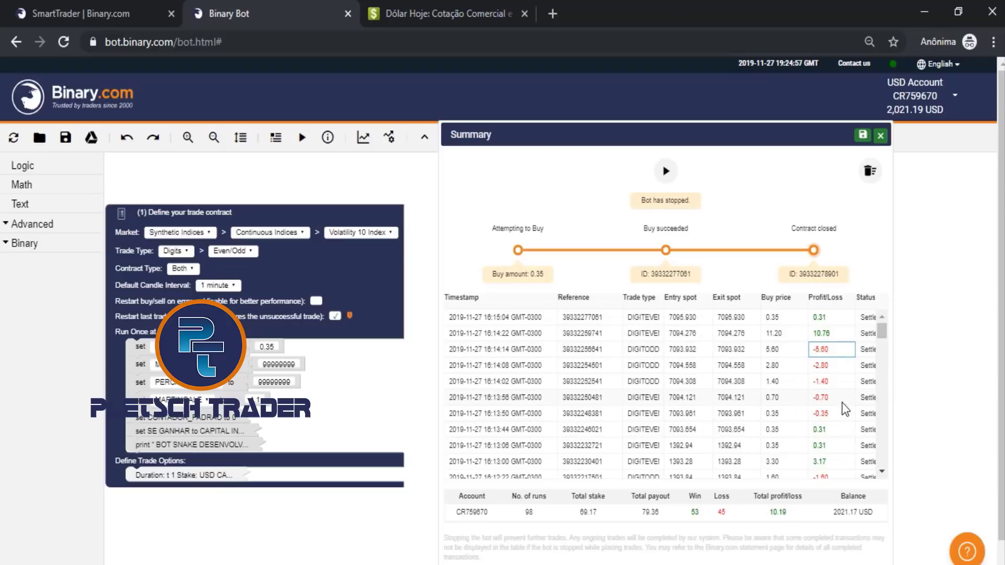
- Highlight the run of consecutive losing trades in the Summary table, from the 0.35 stake up to the 5.60 stake
left_click_drag(830, 409, 816, 350)
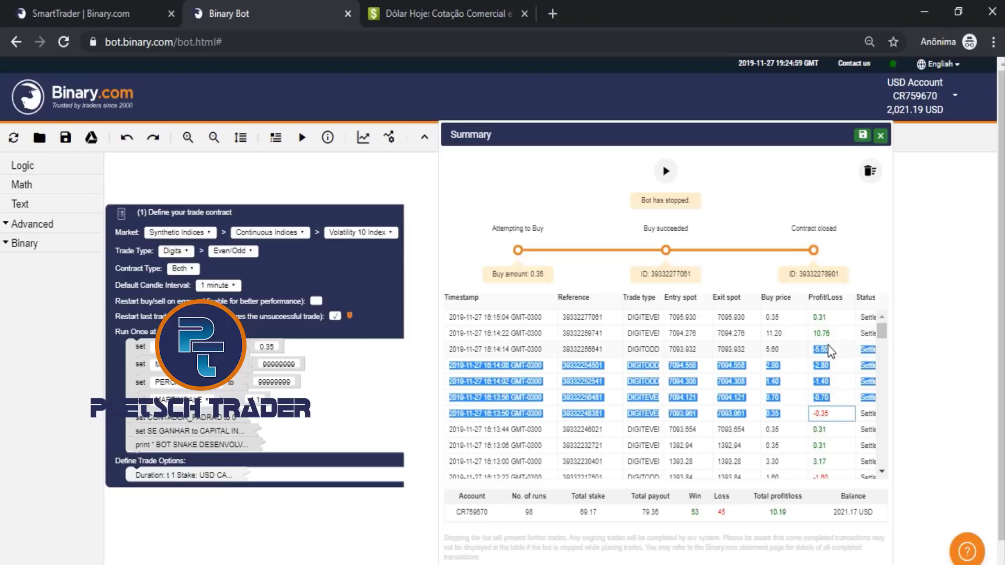
left_click(929, 389)
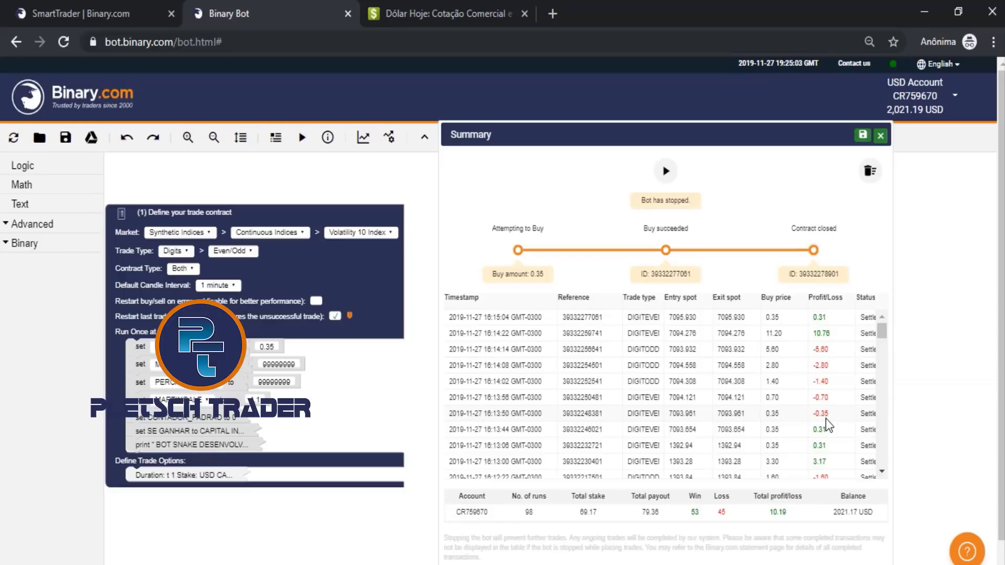
left_click_drag(825, 419, 806, 296)
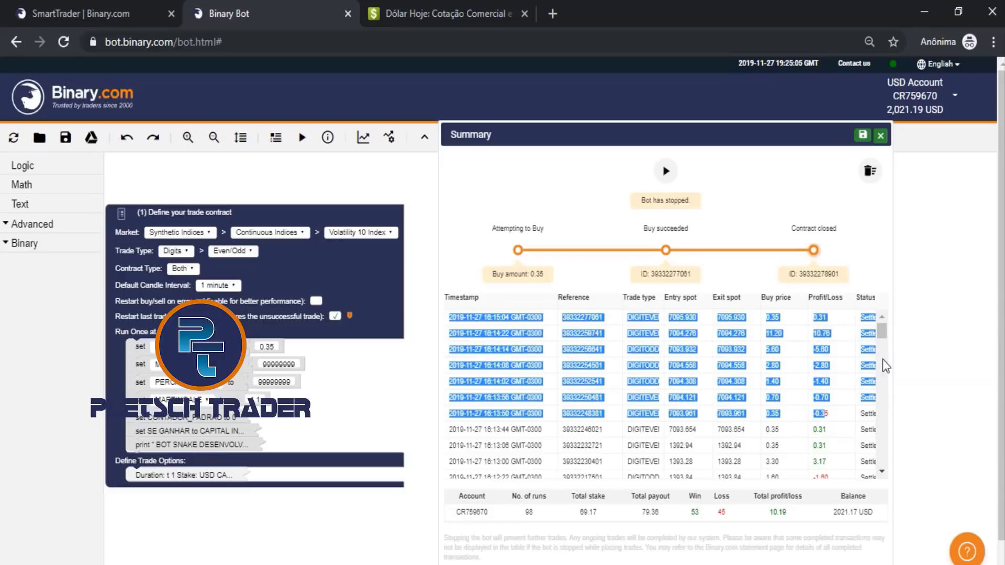
left_click(837, 403)
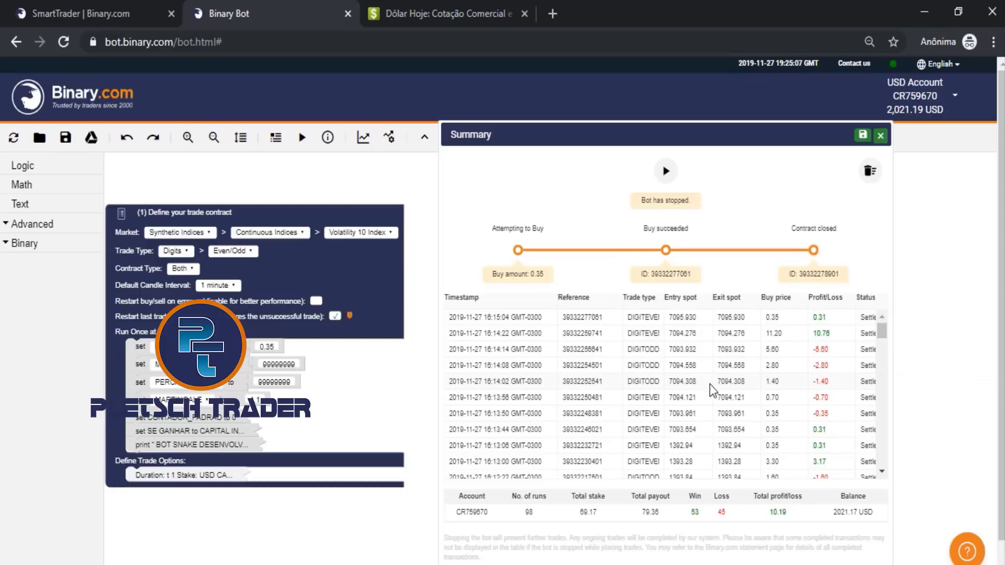
- Show SmartTrader, close the finished Dígito Difere contract and check the last-digit statistics for Índice Volatility 10
left_click(120, 1)
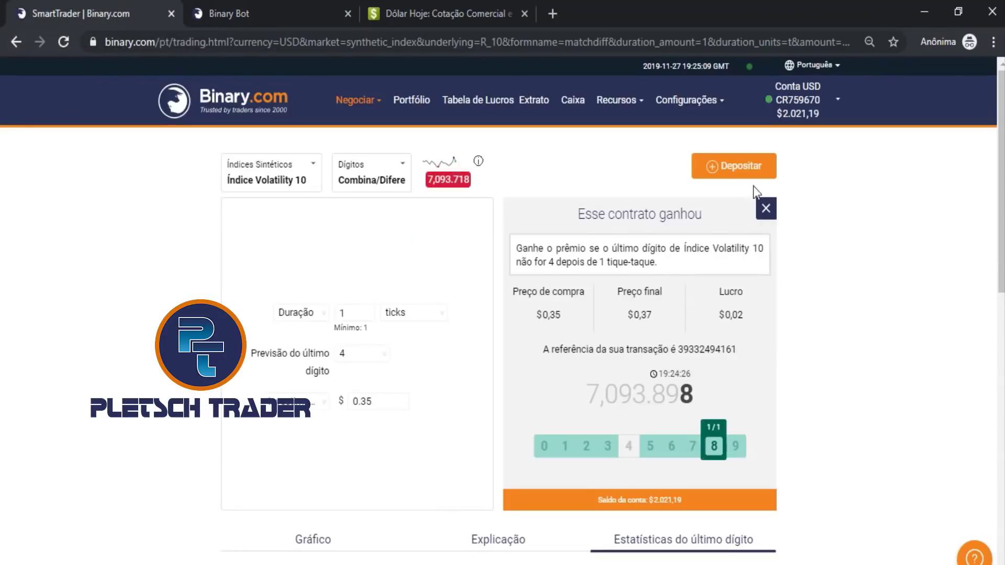
left_click(767, 208)
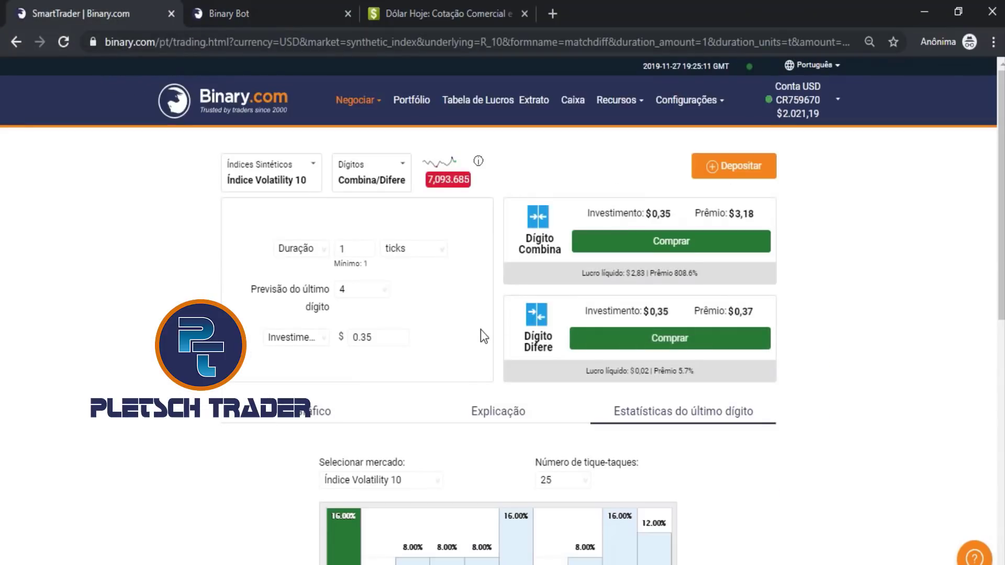
scroll(480, 303, "down", 3)
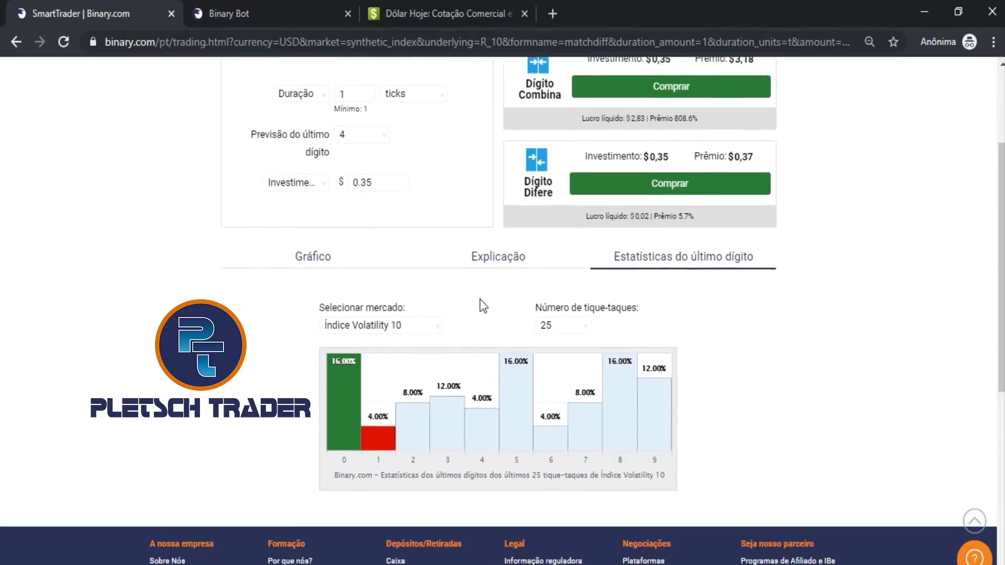
scroll(489, 353, "up", 3)
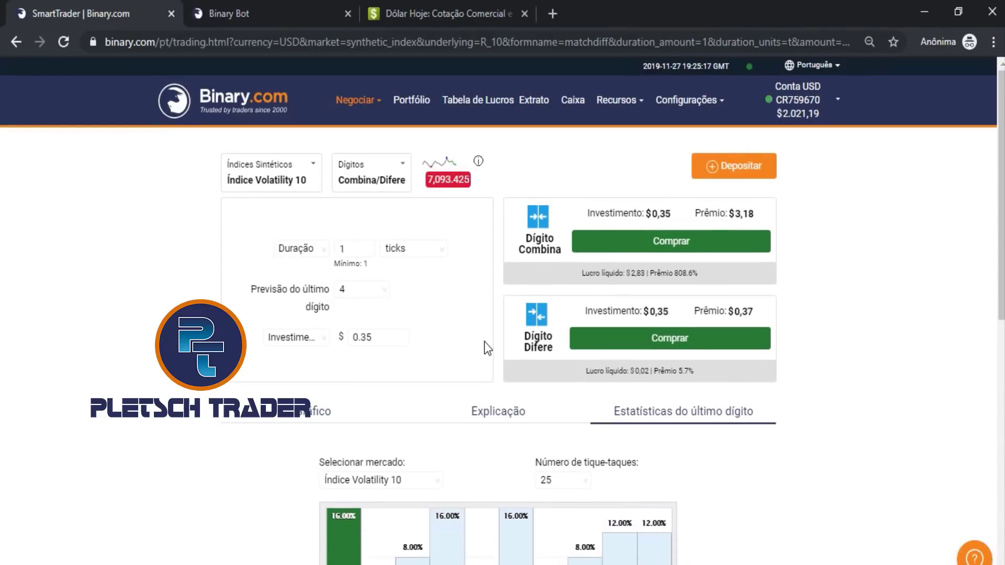
- Return to Binary Bot and point out the largest losses of the martingale streak in the Summary
left_click(254, 7)
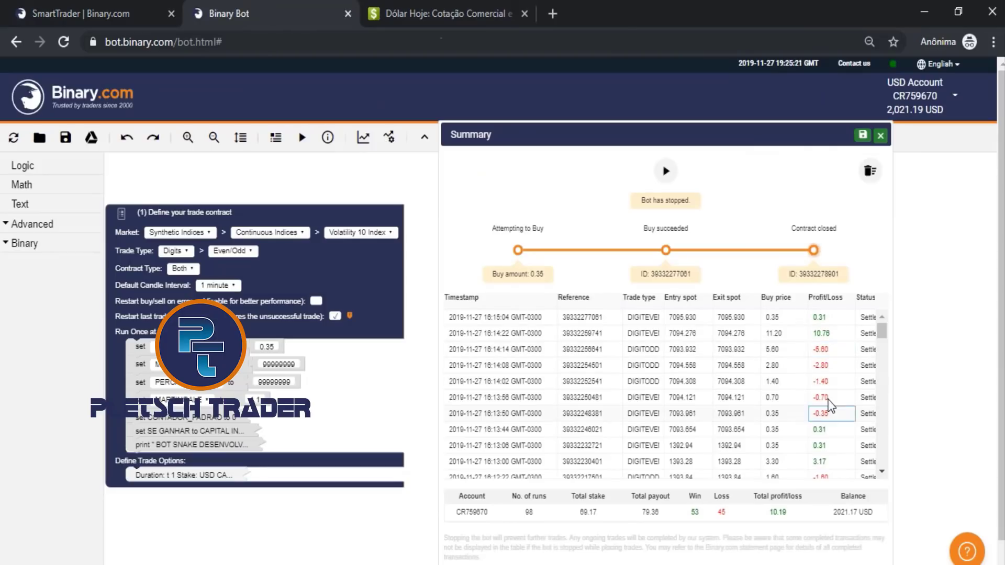
left_click(832, 366)
left_click(833, 350)
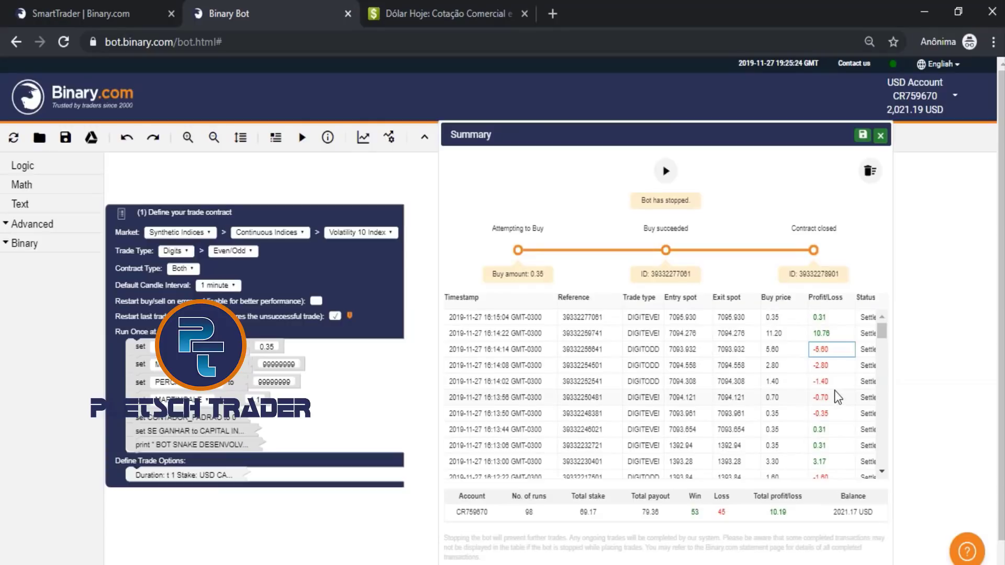
- Return to SmartTrader and look through the digits offered for the last-digit prediction, keeping digit 4 selected
left_click(124, 7)
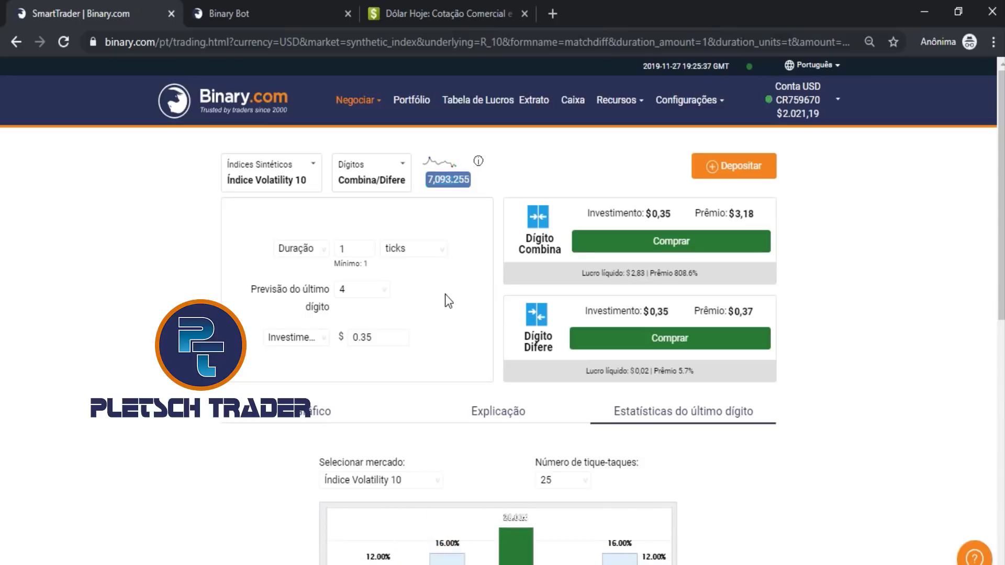
left_click(369, 289)
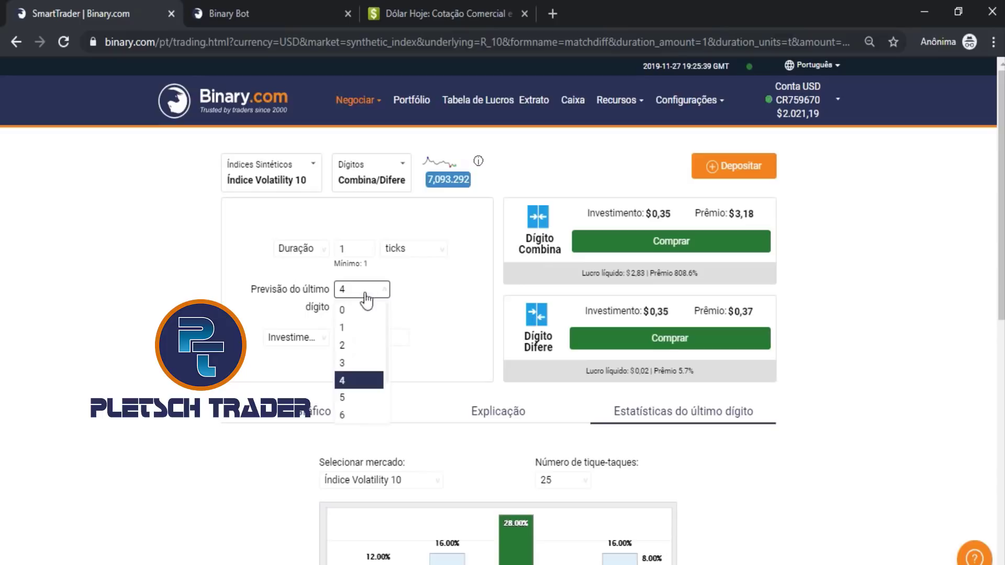
scroll(361, 378, "down", 1)
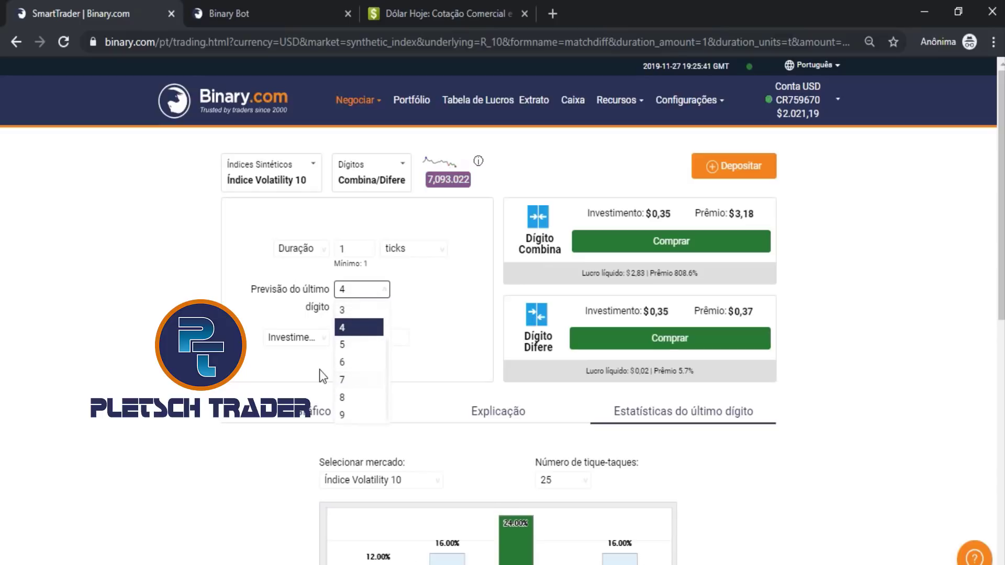
scroll(365, 390, "up", 1)
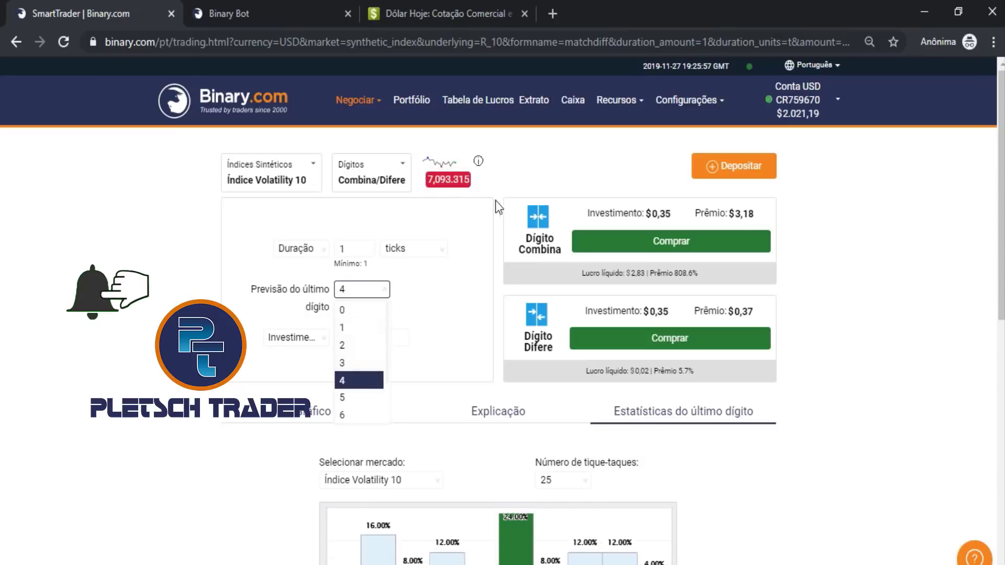
left_click(470, 180)
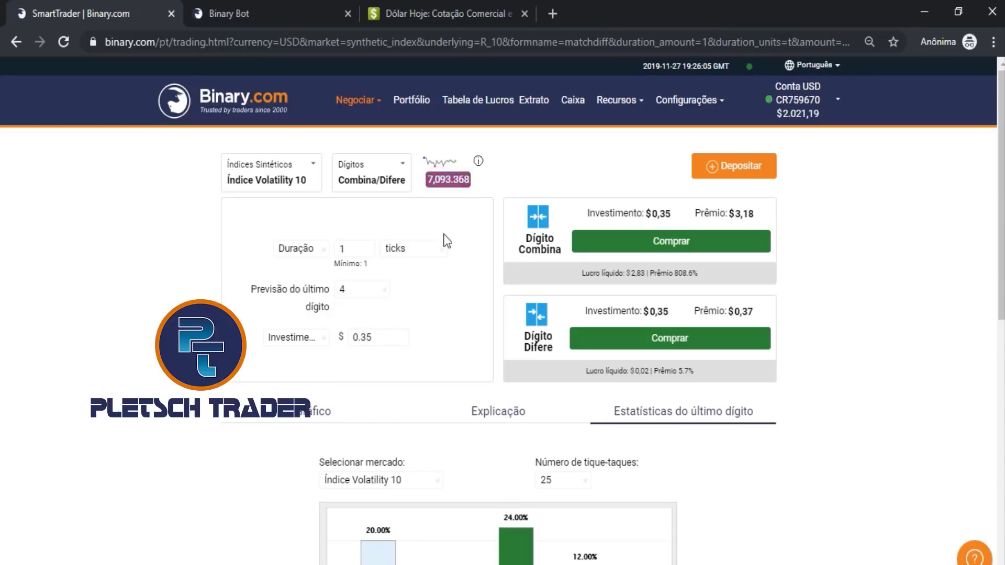
left_click(377, 289)
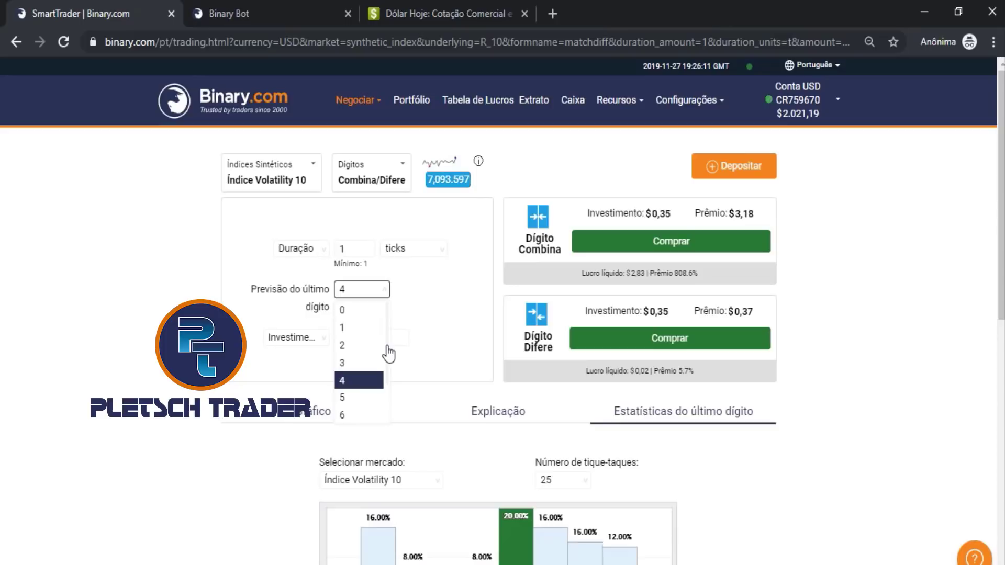
left_click(502, 347)
- Enlarge the SmartTrader page, switch to the virtual account and return to the real USD account
key("ctrl+plus")
key("ctrl+plus")
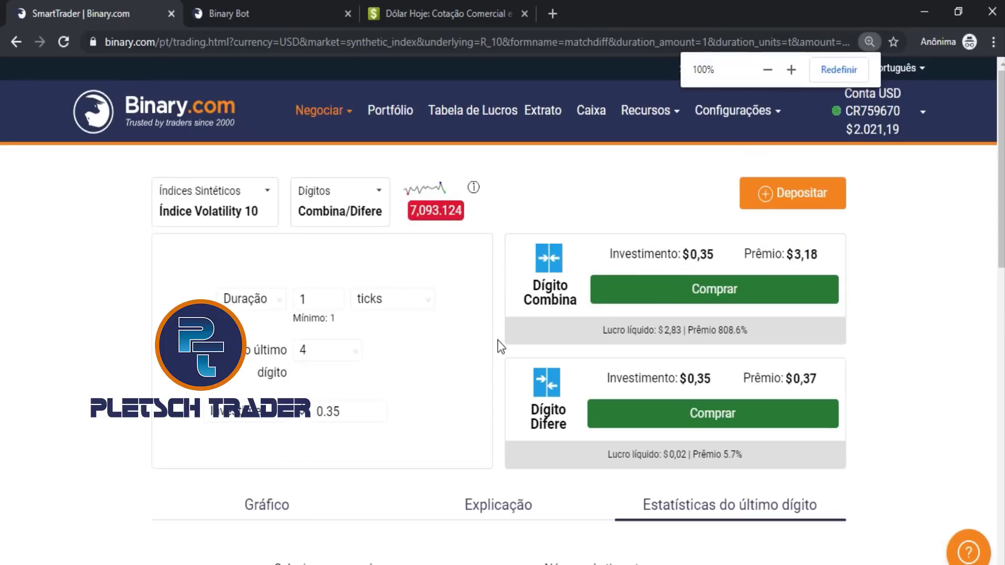
key("ctrl+plus")
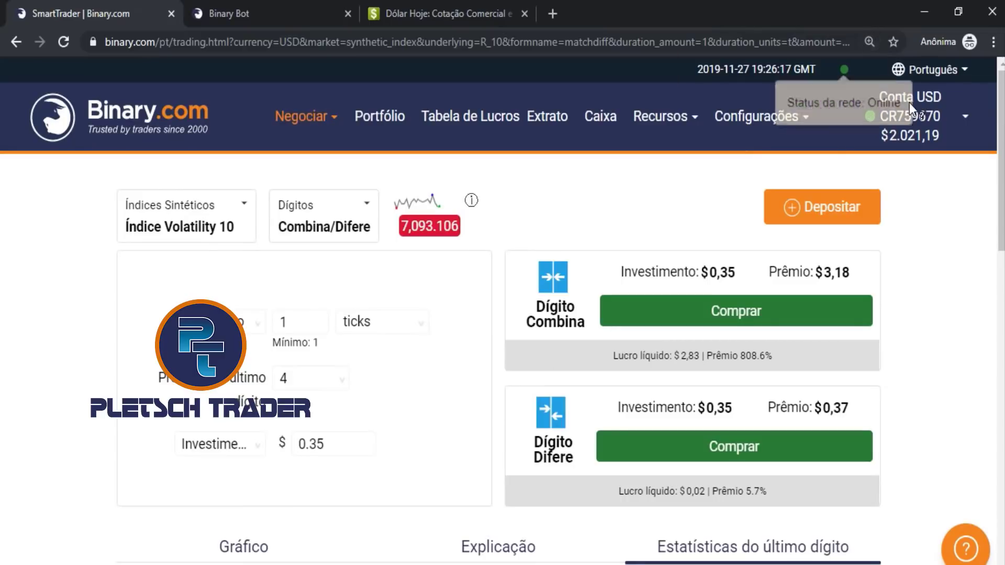
left_click(909, 104)
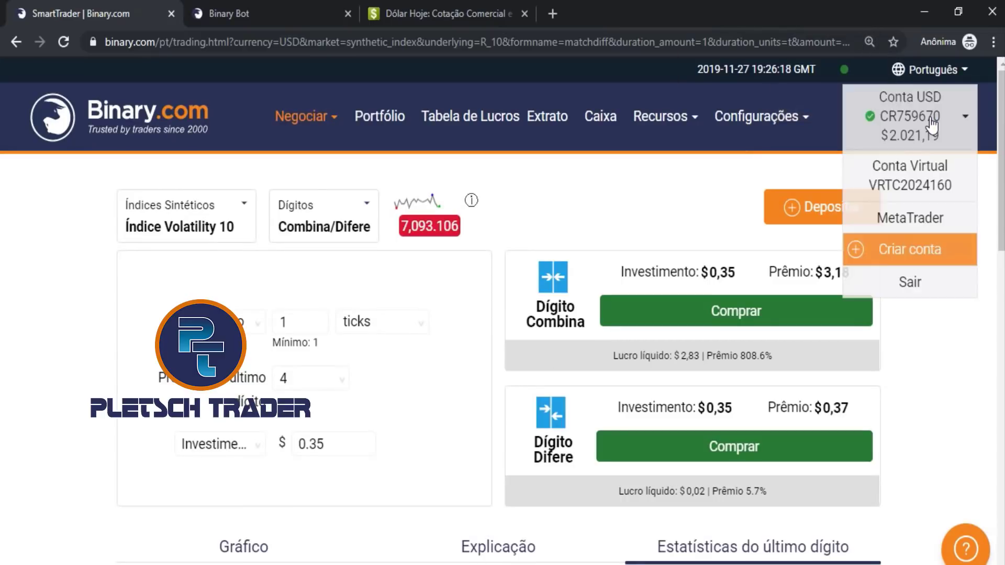
left_click(898, 186)
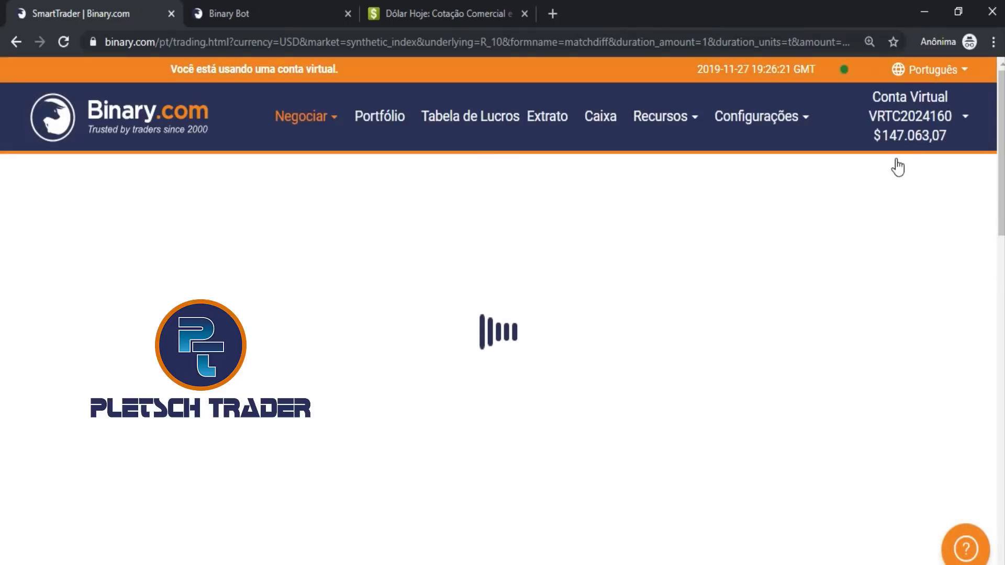
left_click(899, 128)
left_click(907, 169)
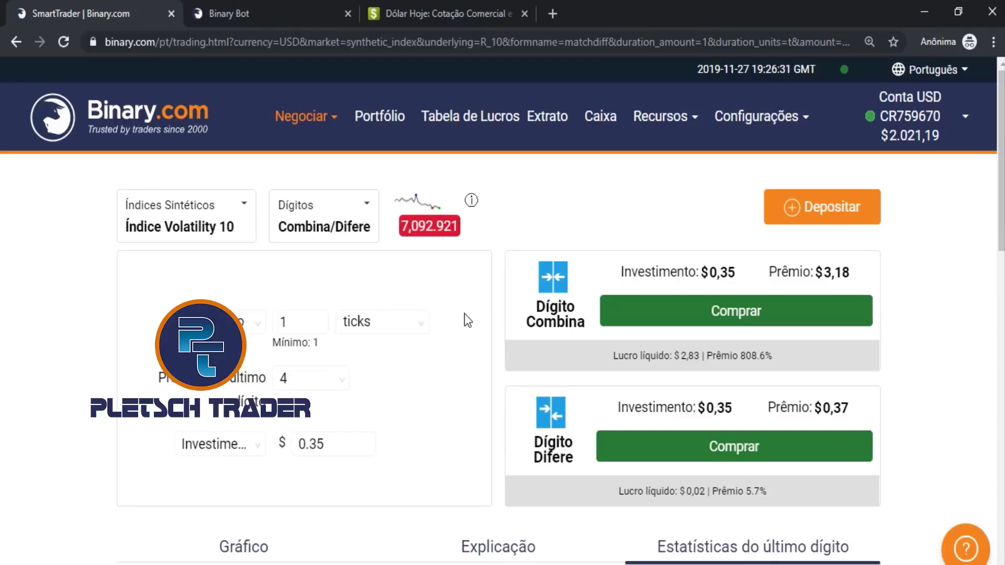
- Set the last-digit prediction to 1 and buy the Dígito Difere contract with a 0.35 stake for 1 tick
left_click(330, 384)
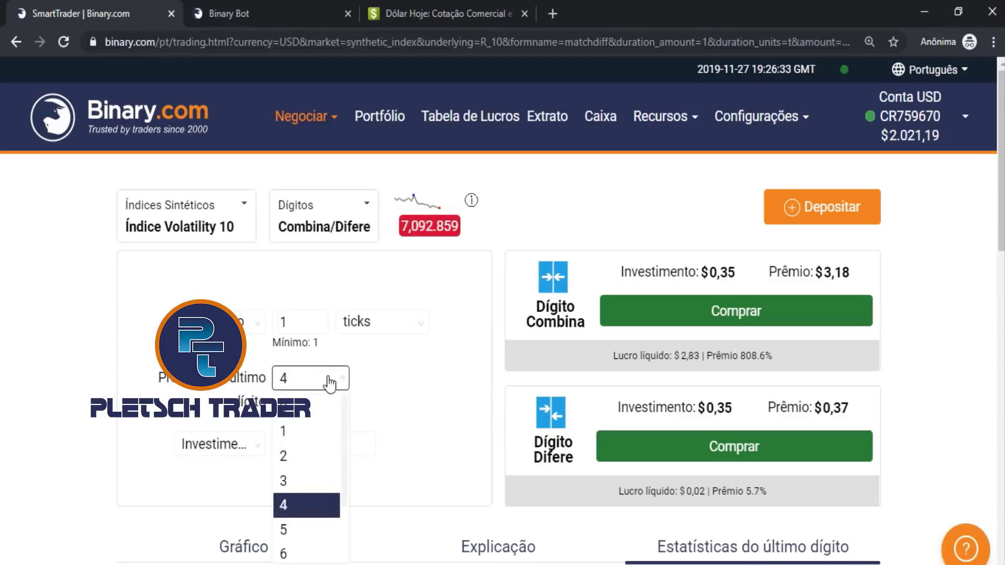
scroll(306, 497, "down", 2)
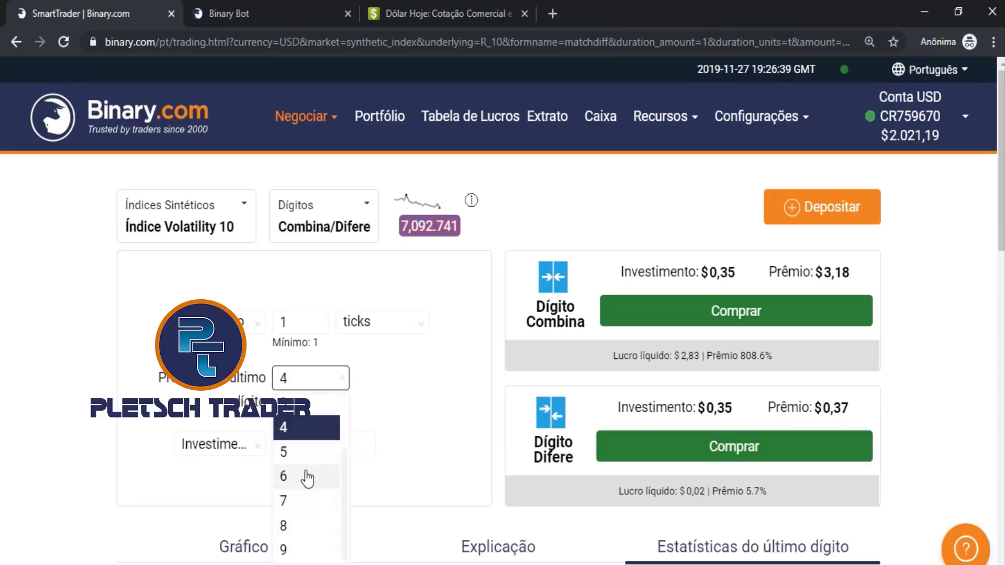
scroll(310, 445, "up", 1)
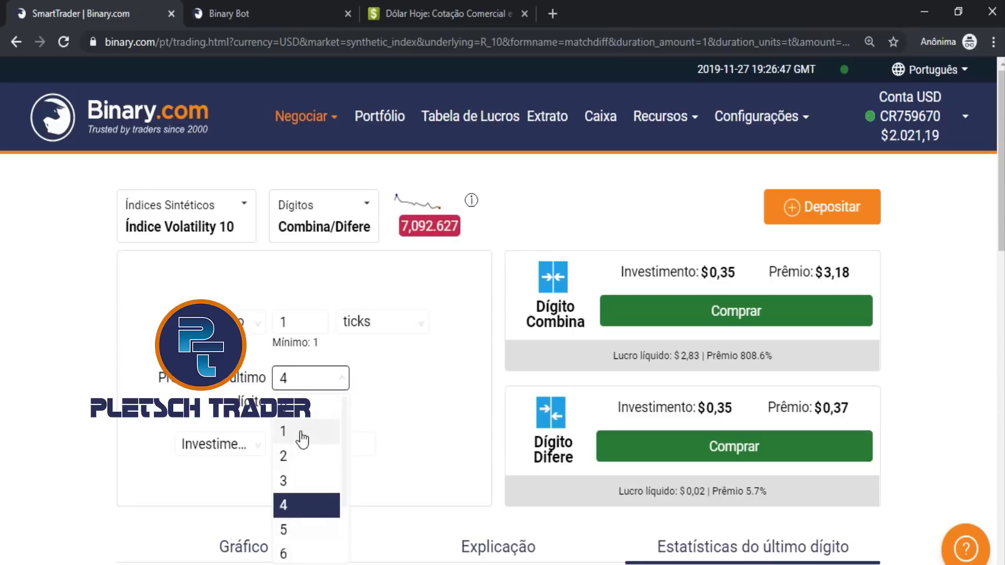
scroll(299, 524, "down", 2)
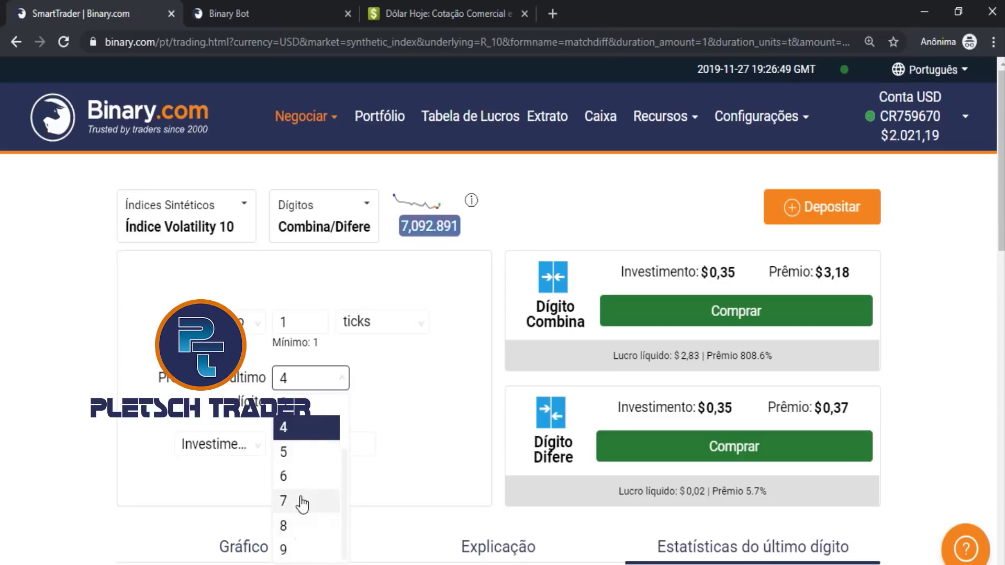
scroll(300, 471, "up", 2)
left_click(312, 431)
left_click(645, 463)
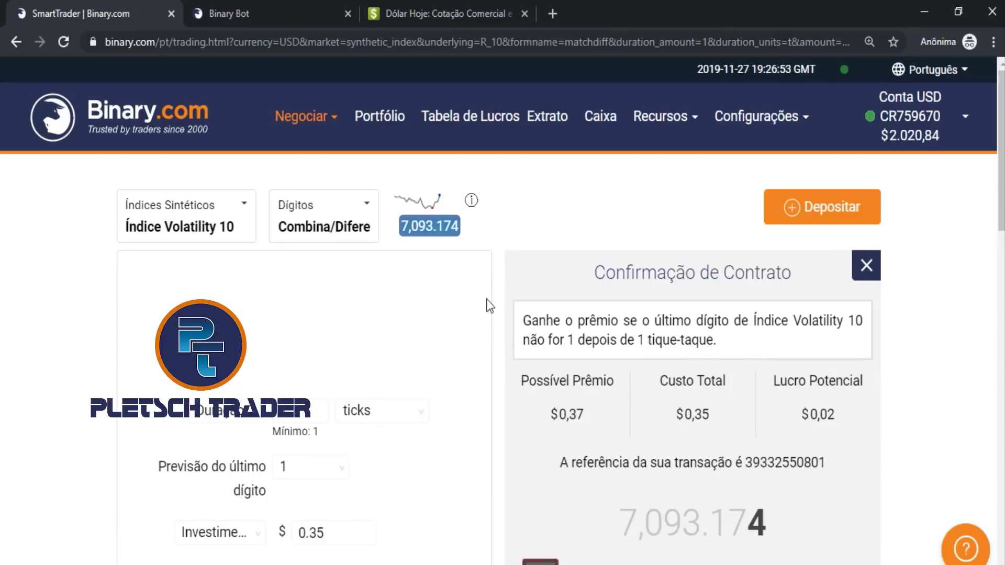
- Review the result of the contract on digit 1 at 100% page zoom and close the contract
scroll(699, 501, "down", 2)
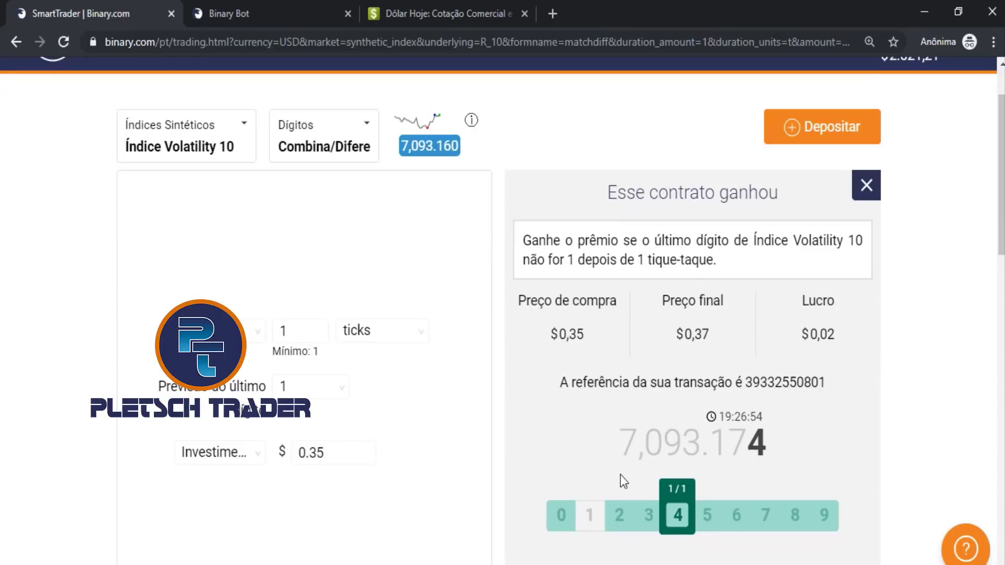
key("ctrl+minus")
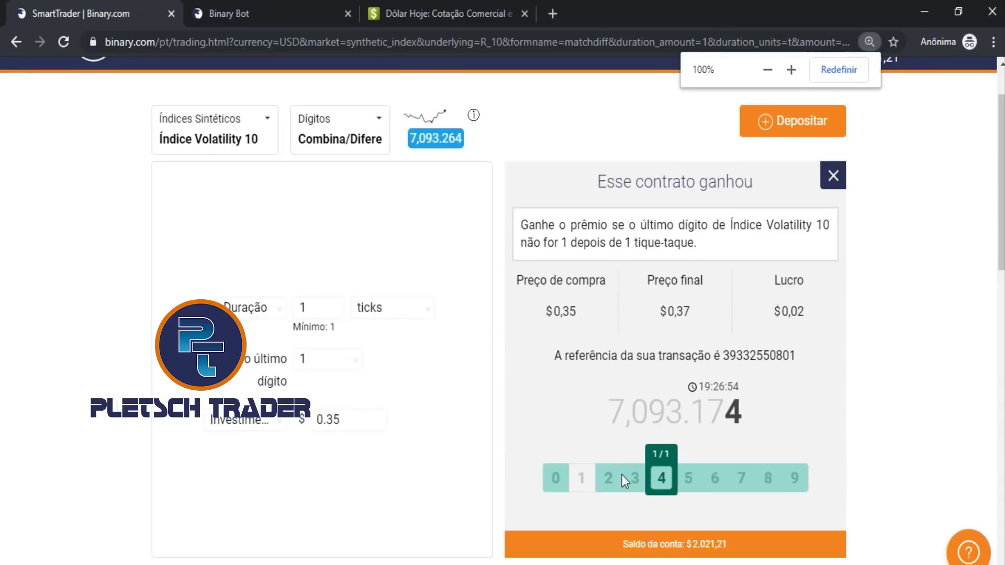
scroll(487, 372, "up", 2)
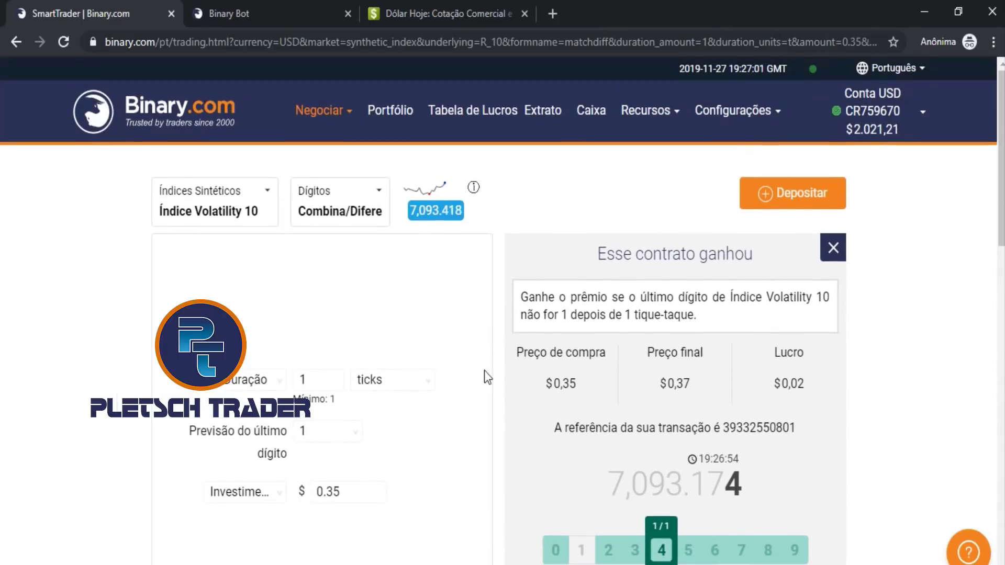
left_click(829, 252)
- Set the last-digit prediction to 5, buy the Dígito Difere contract with a 0.35 stake, and close its result
left_click(327, 351)
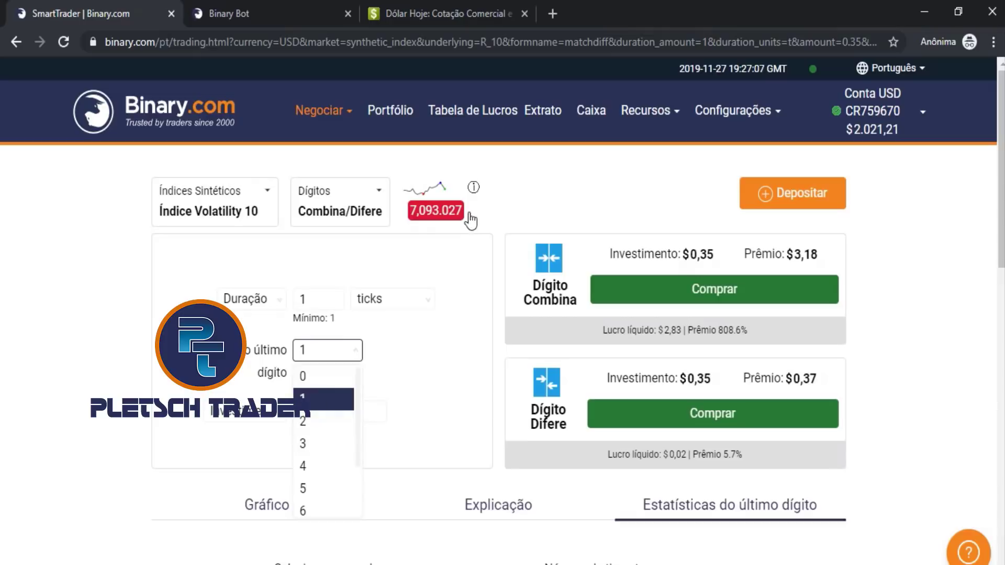
scroll(333, 463, "down", 2)
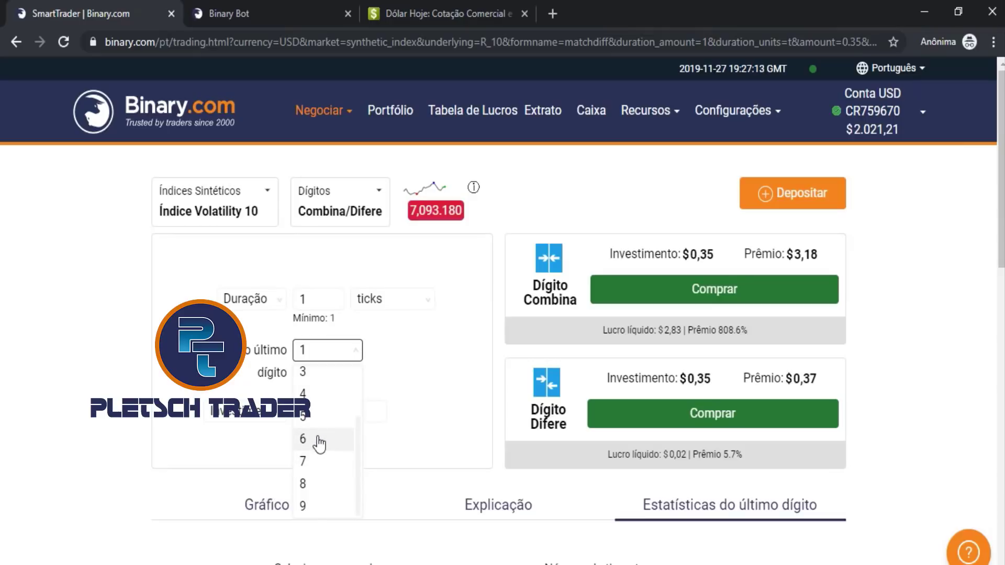
scroll(330, 461, "down", 2)
scroll(339, 413, "up", 3)
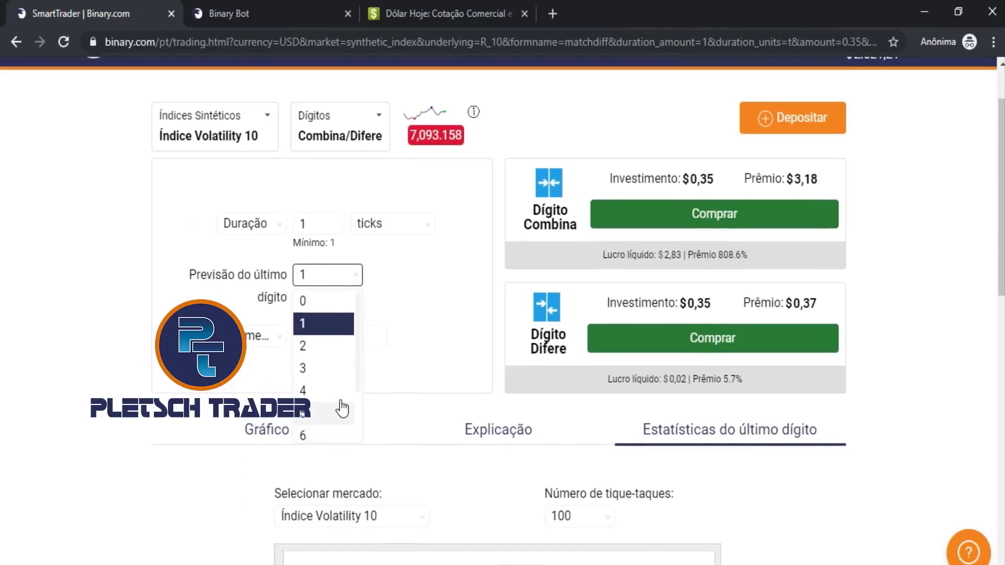
scroll(320, 455, "down", 3)
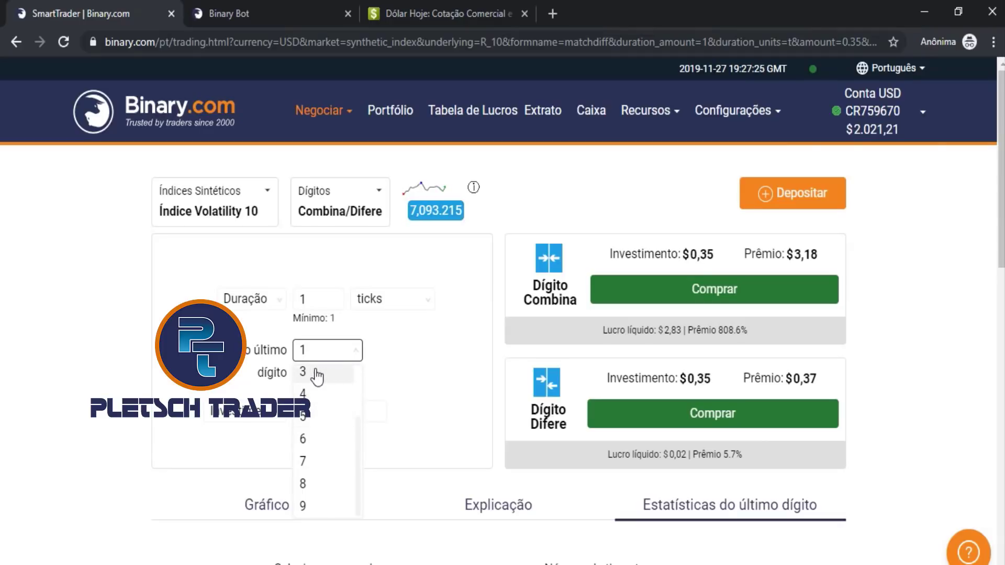
left_click(319, 422)
left_click(628, 415)
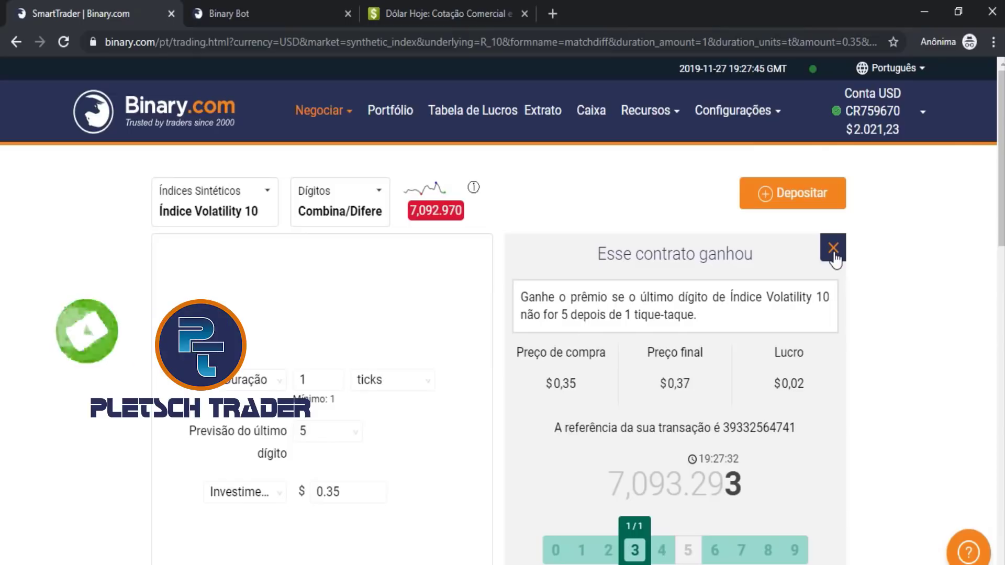
left_click(833, 249)
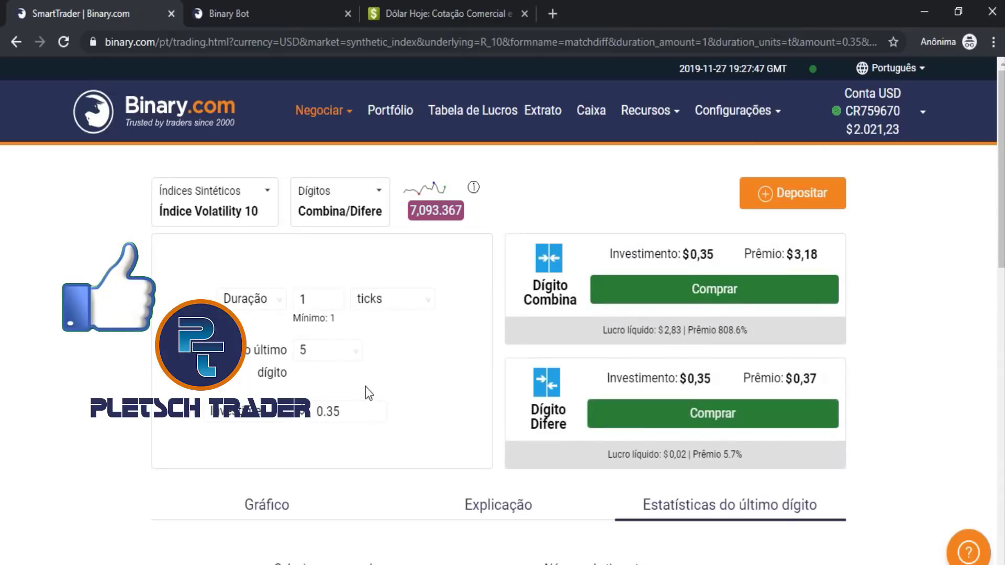
- Set the last-digit prediction to 9, buy the Dígito Difere contract with a 0.35 stake, and close its result
left_click(328, 355)
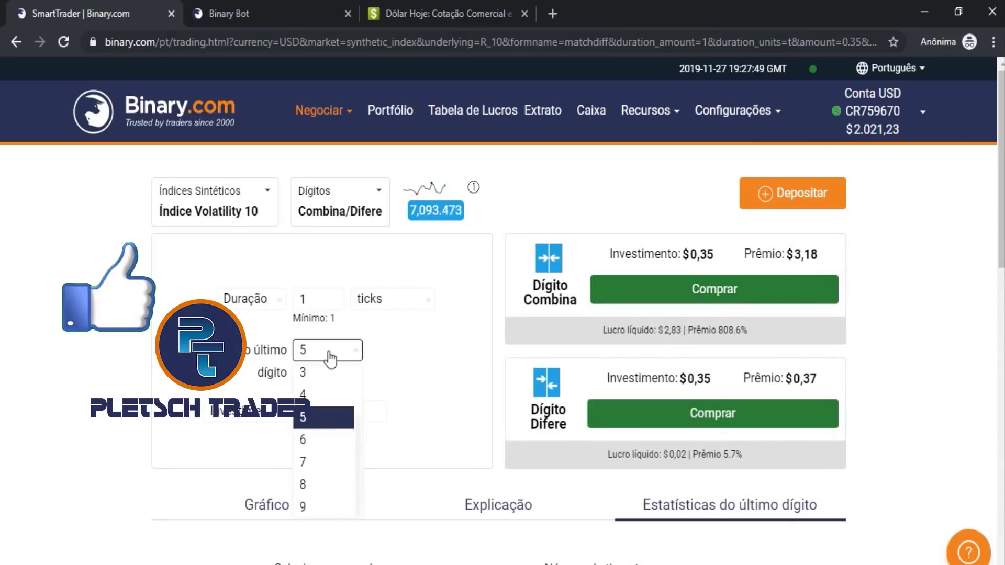
scroll(331, 393, "up", 1)
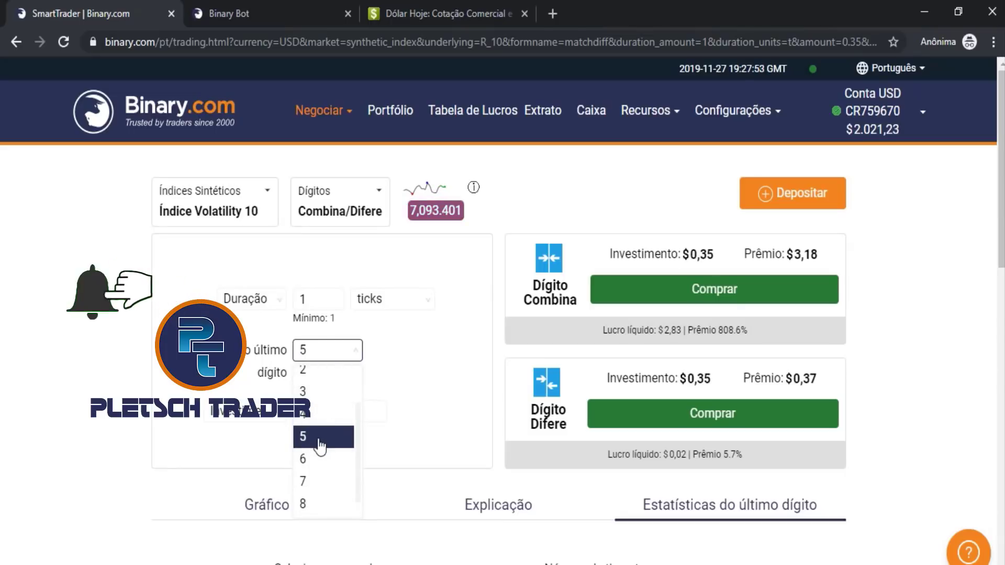
scroll(328, 413, "up", 2)
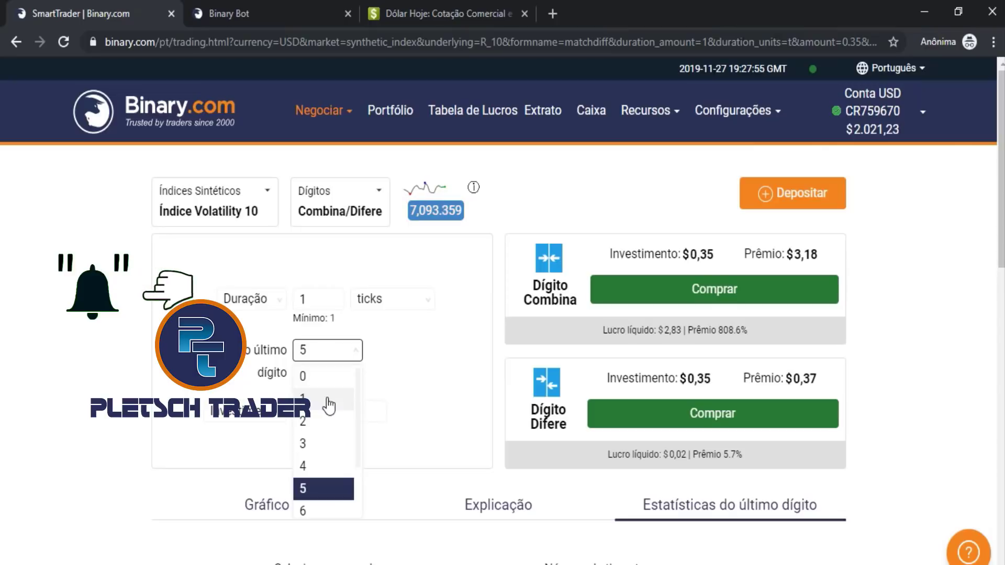
scroll(329, 411, "down", 3)
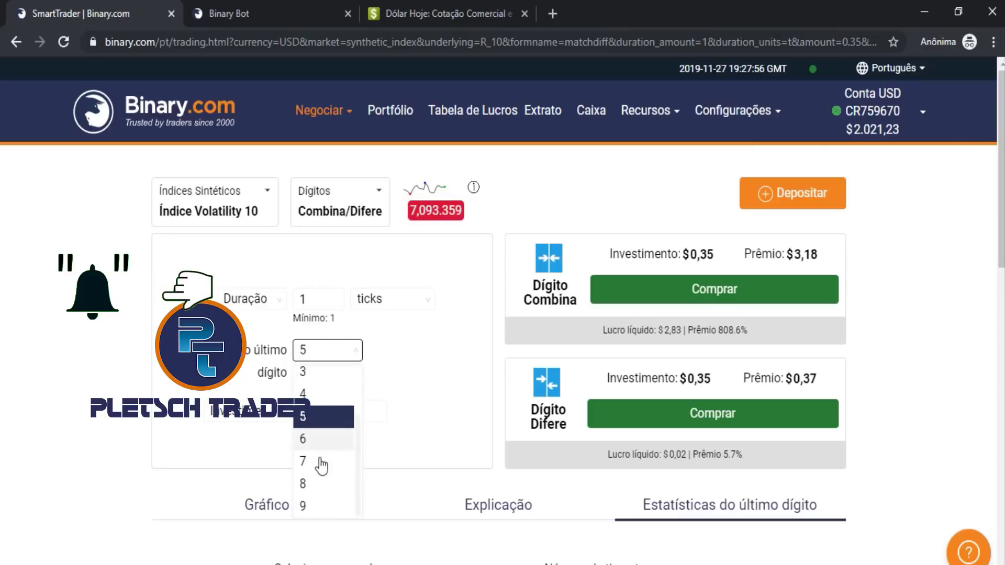
left_click(313, 510)
left_click(660, 421)
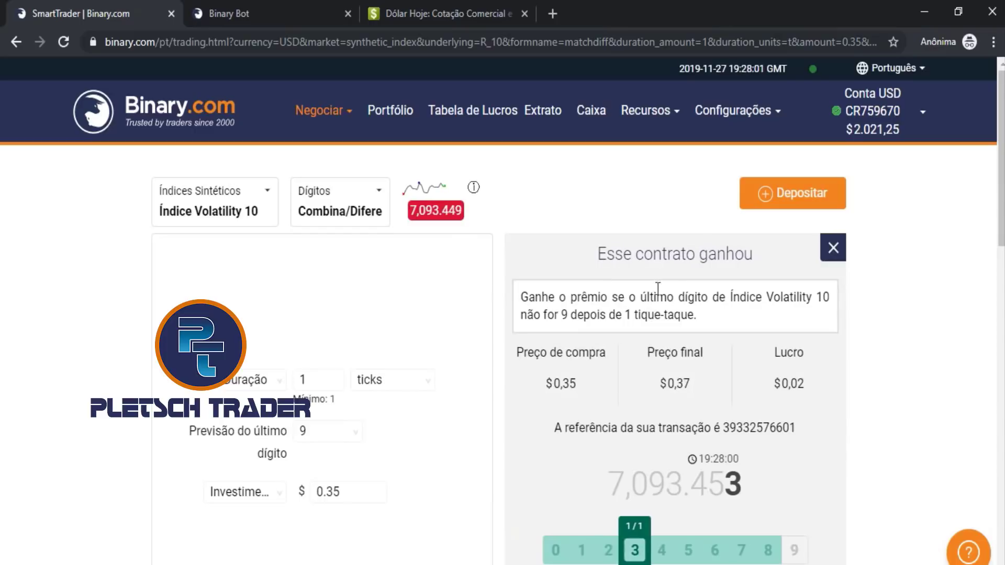
left_click(834, 247)
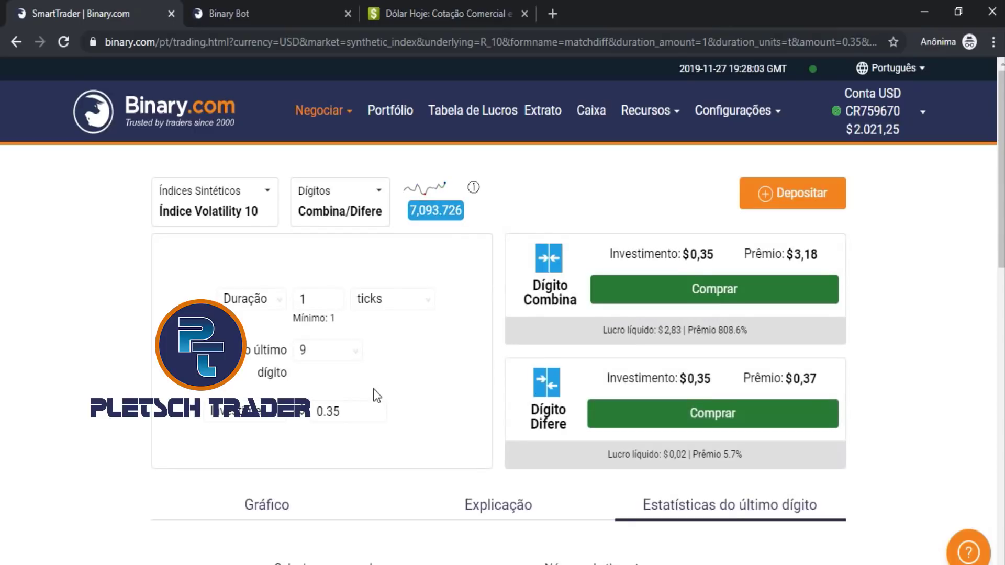
- Set the last-digit prediction to 7, buy the Dígito Difere contract with a 0.35 stake, and close its result
left_click(329, 354)
scroll(345, 389, "up", 1)
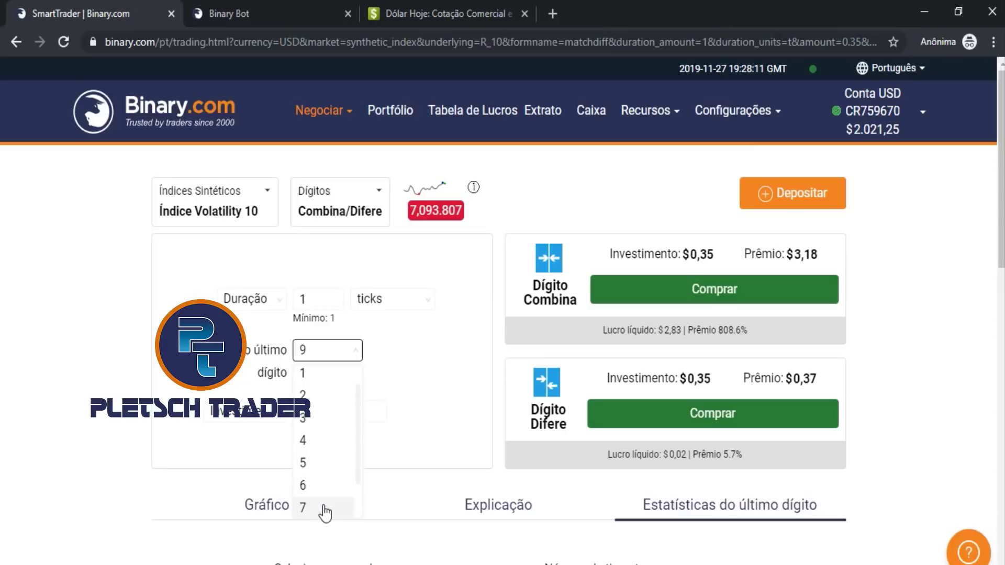
scroll(325, 505, "down", 2)
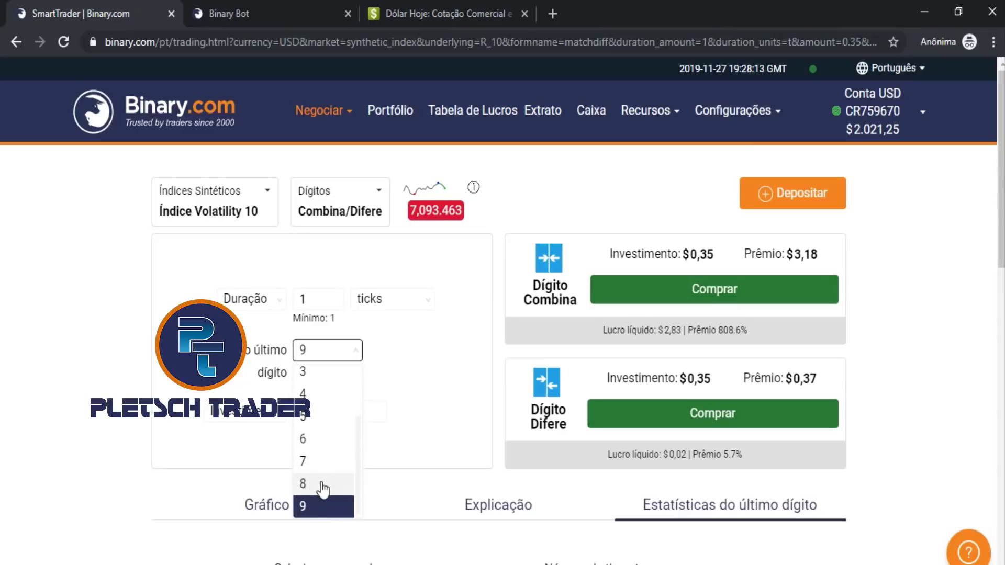
scroll(319, 487, "up", 2)
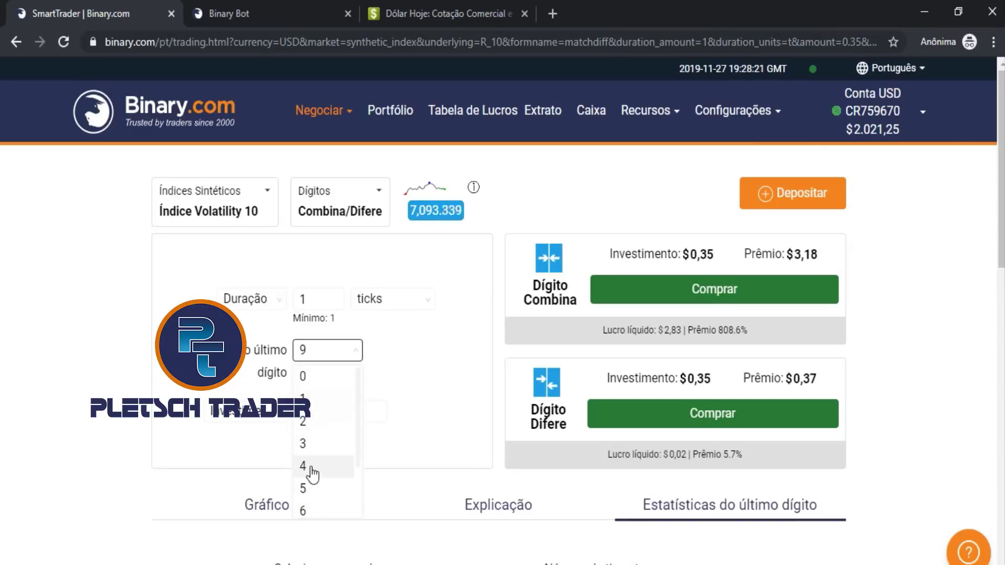
scroll(312, 472, "down", 2)
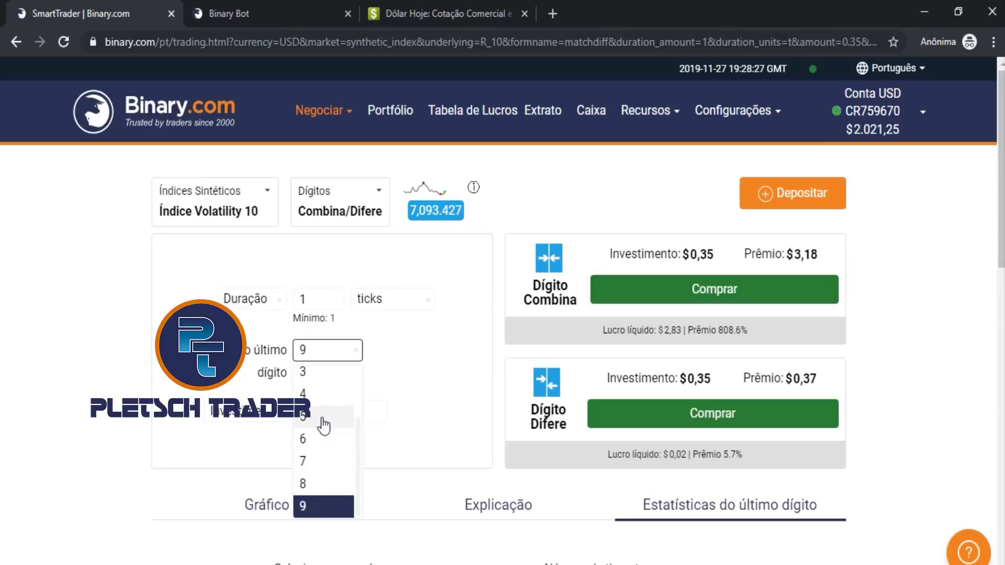
left_click(316, 461)
left_click(649, 406)
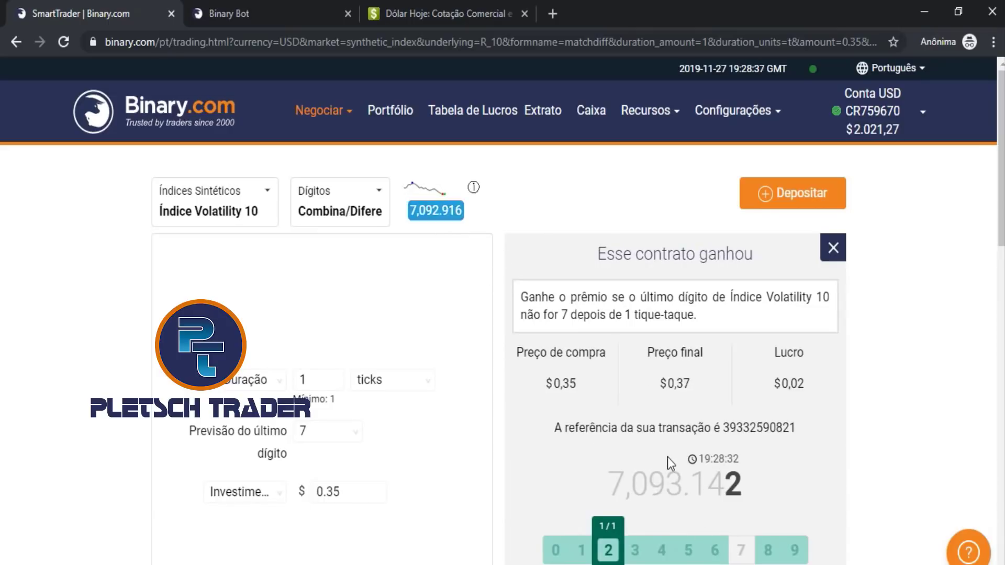
left_click(832, 247)
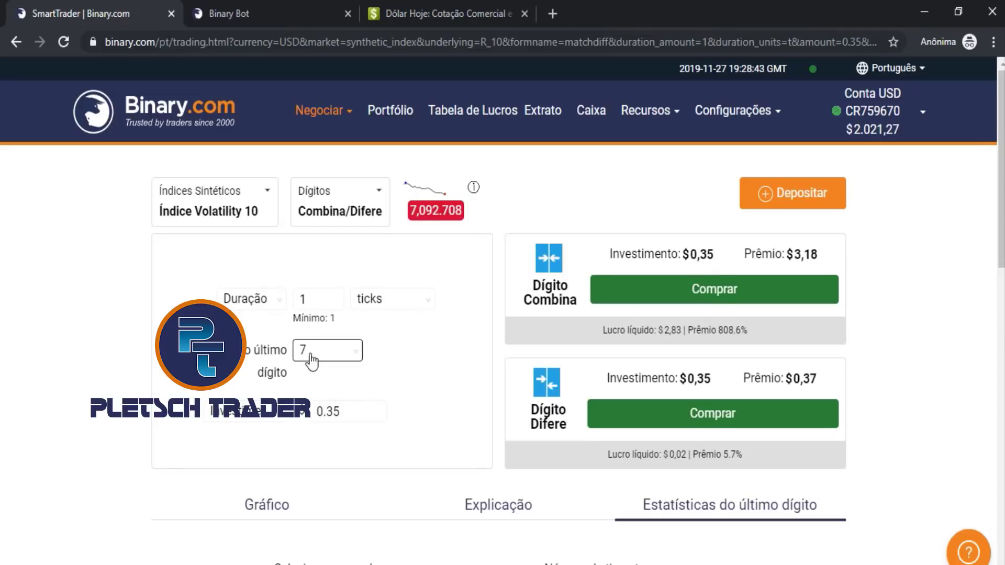
- Buy the Dígito Difere contract on digit 1 with a 0.35 stake, then reduce the page zoom and close the result
left_click(346, 356)
scroll(330, 387, "up", 3)
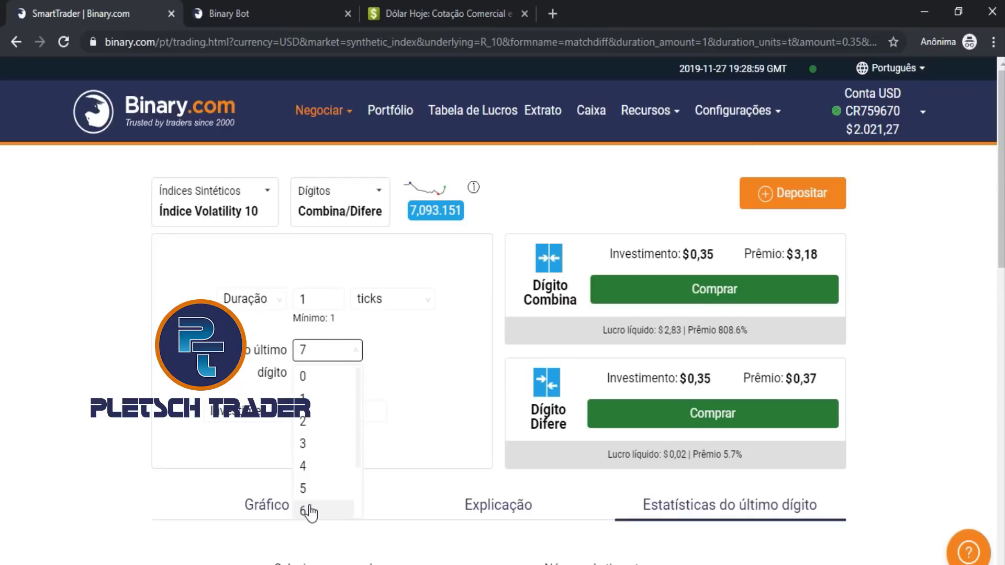
left_click(316, 408)
left_click(627, 413)
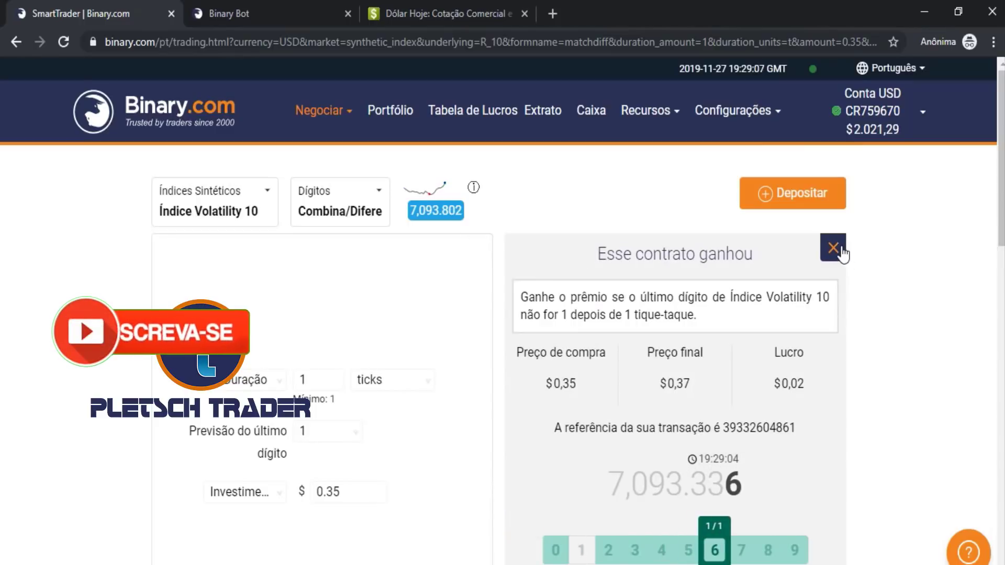
key("ctrl+minus")
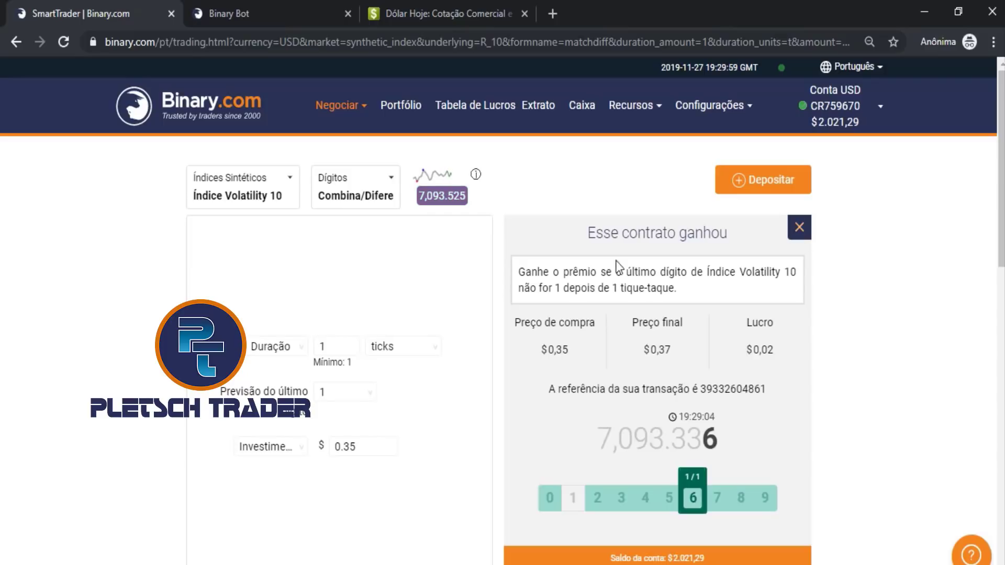
left_click(798, 236)
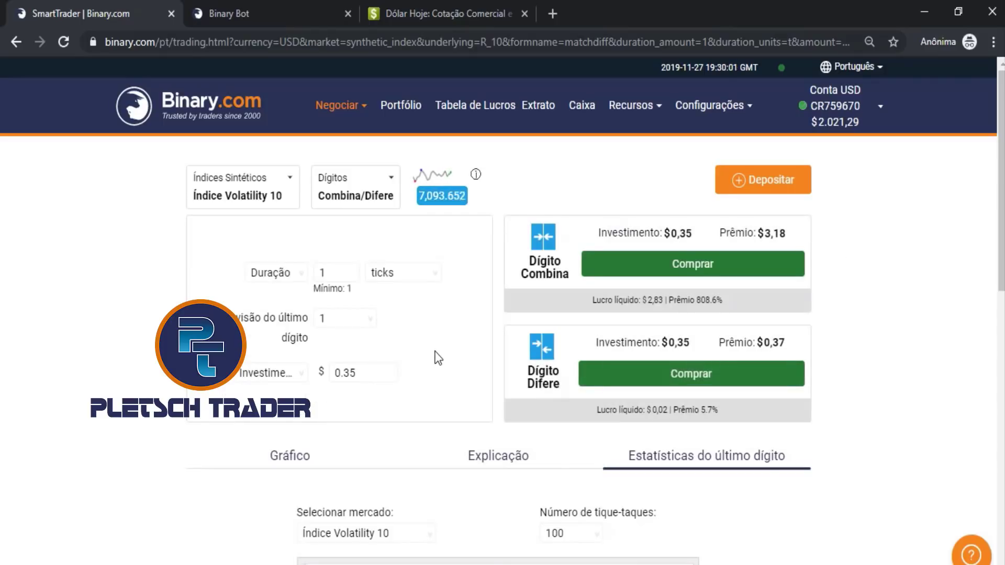
- Set the last-digit prediction to 2
scroll(456, 350, "down", 2)
scroll(456, 350, "up", 2)
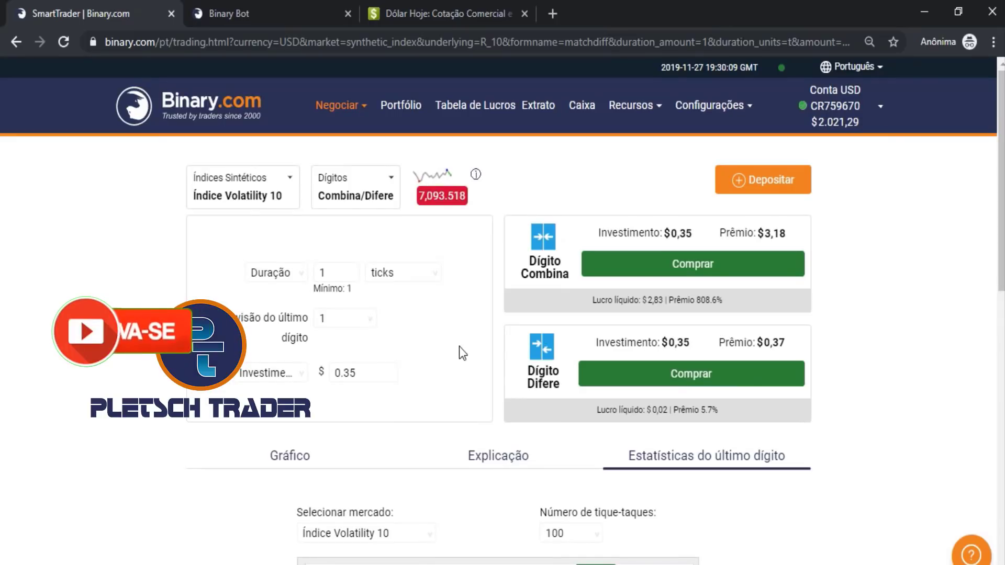
scroll(460, 347, "down", 6)
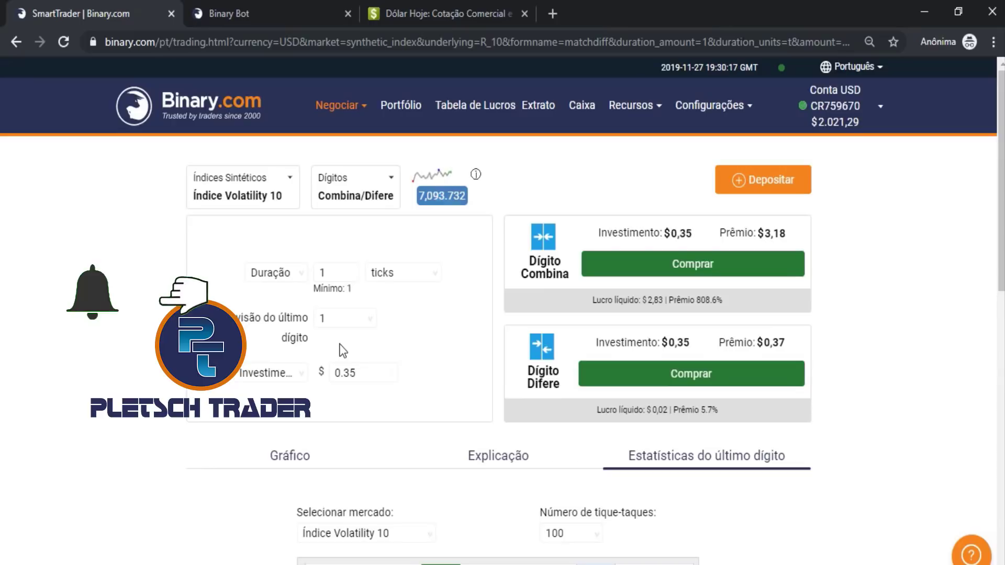
left_click(343, 318)
left_click(332, 382)
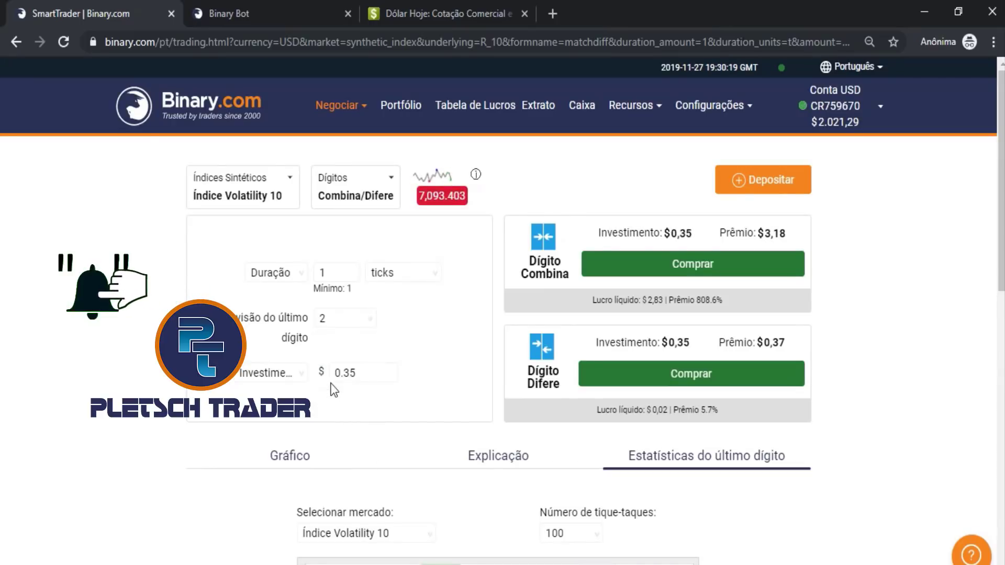
- Set the last-digit prediction to 0, buy the Dígito Difere contract with a 0.35 stake for 1 tick, and close its result
left_click(343, 318)
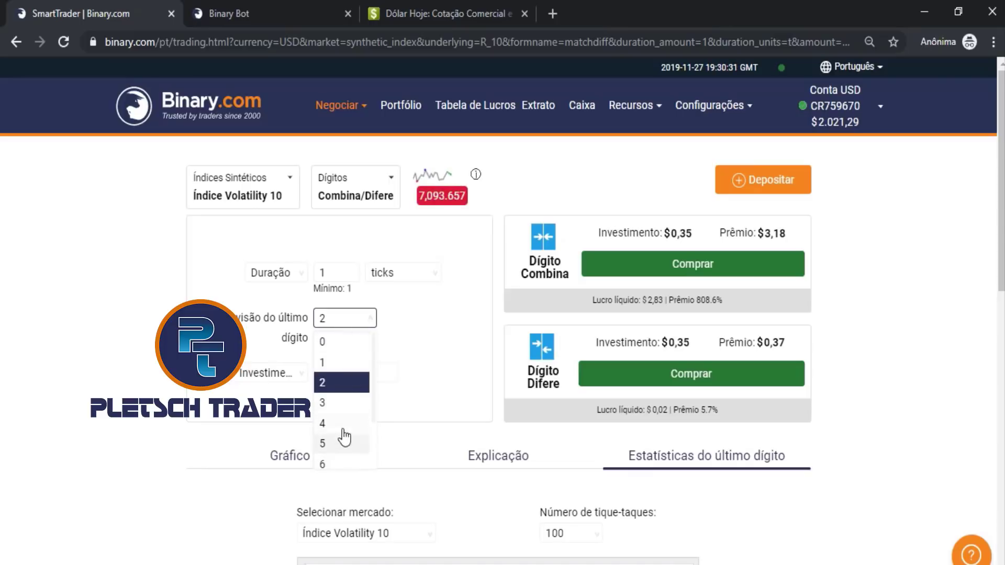
scroll(333, 427, "down", 2)
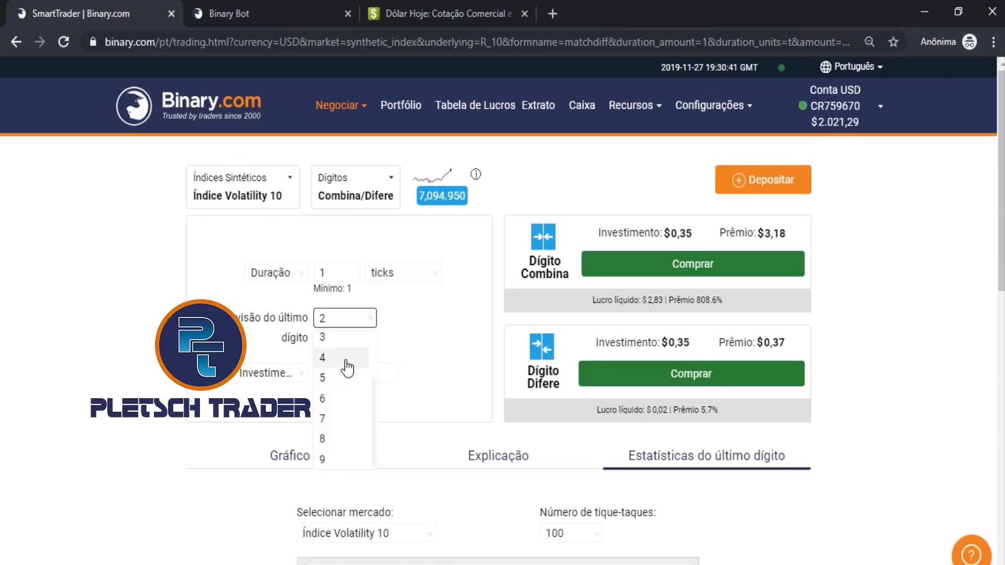
scroll(345, 397, "up", 2)
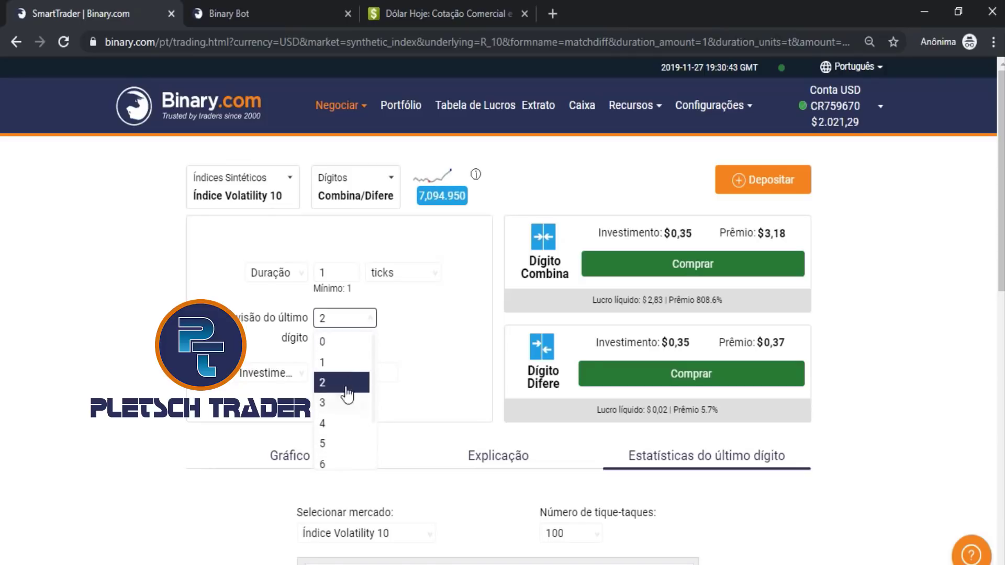
left_click(353, 343)
left_click(648, 373)
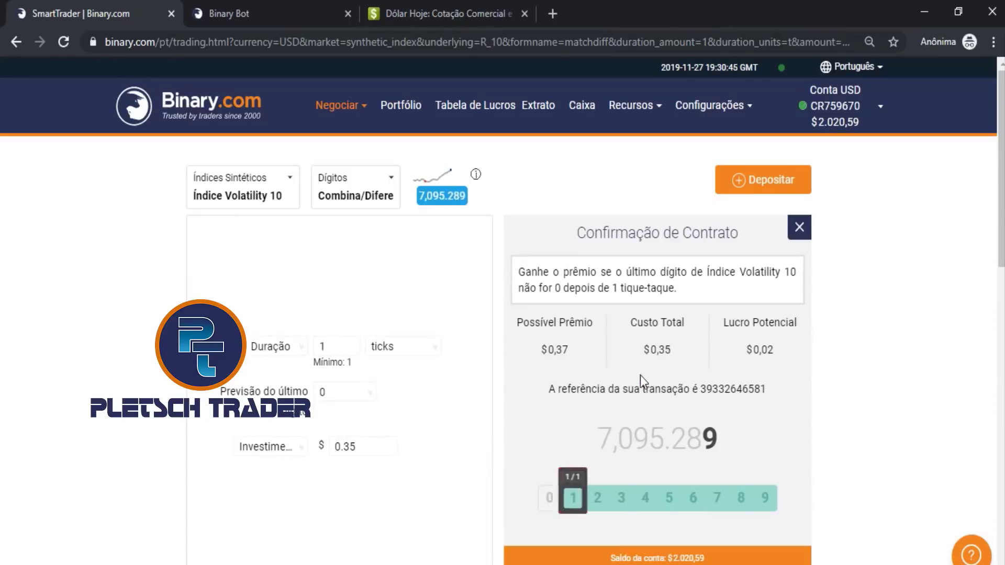
left_click(799, 228)
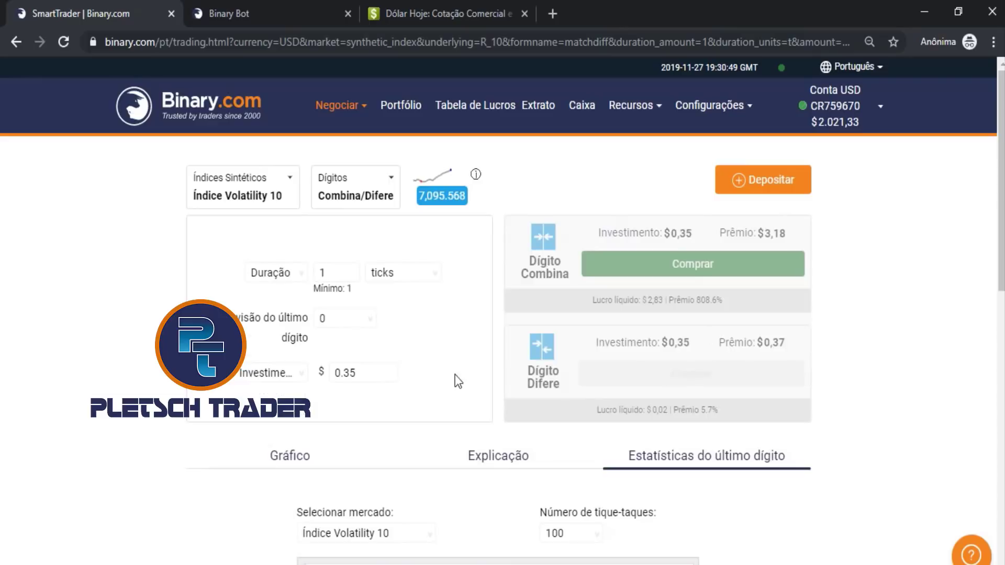
left_click(331, 318)
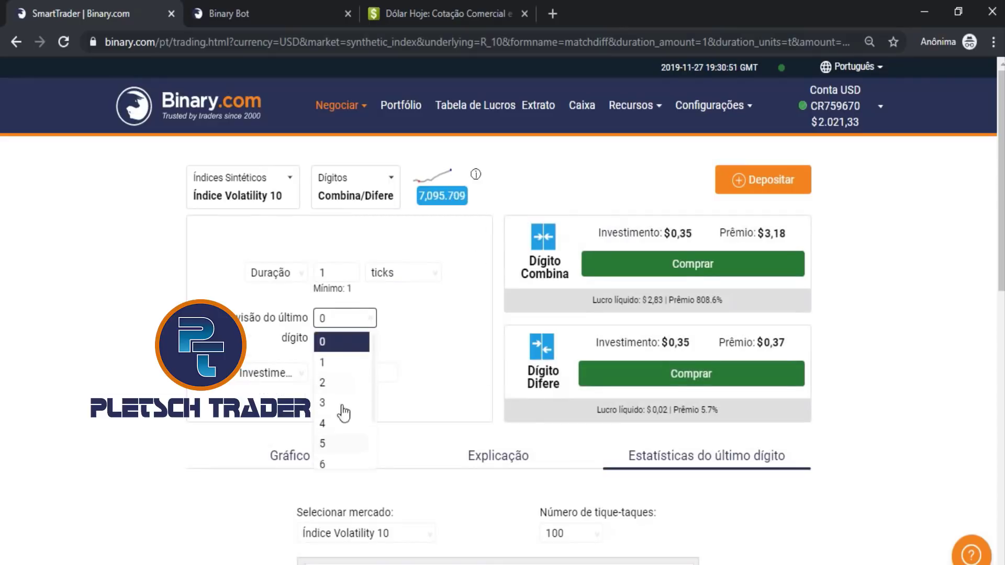
scroll(348, 408, "down", 2)
scroll(335, 387, "up", 2)
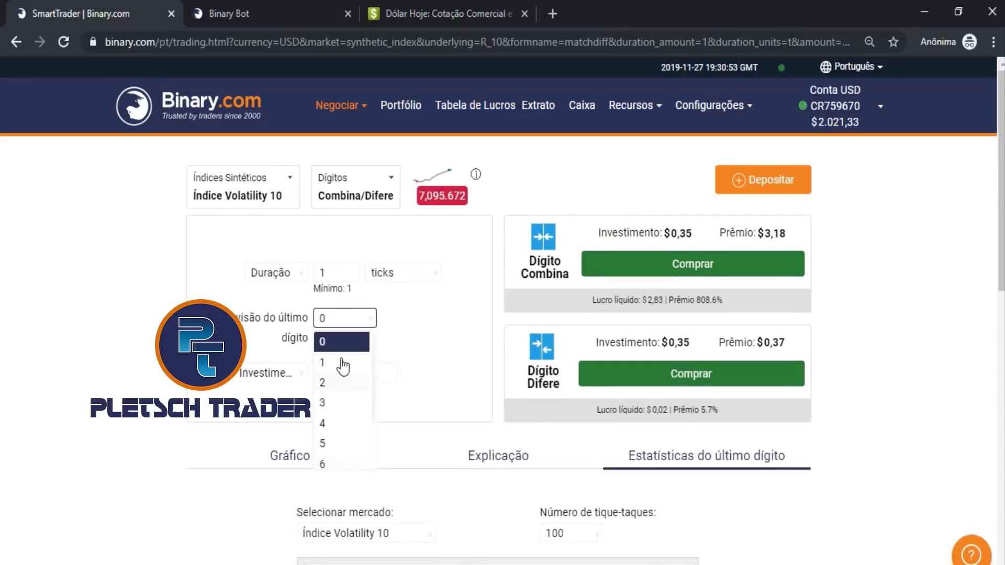
scroll(333, 402, "down", 2)
left_click(412, 369)
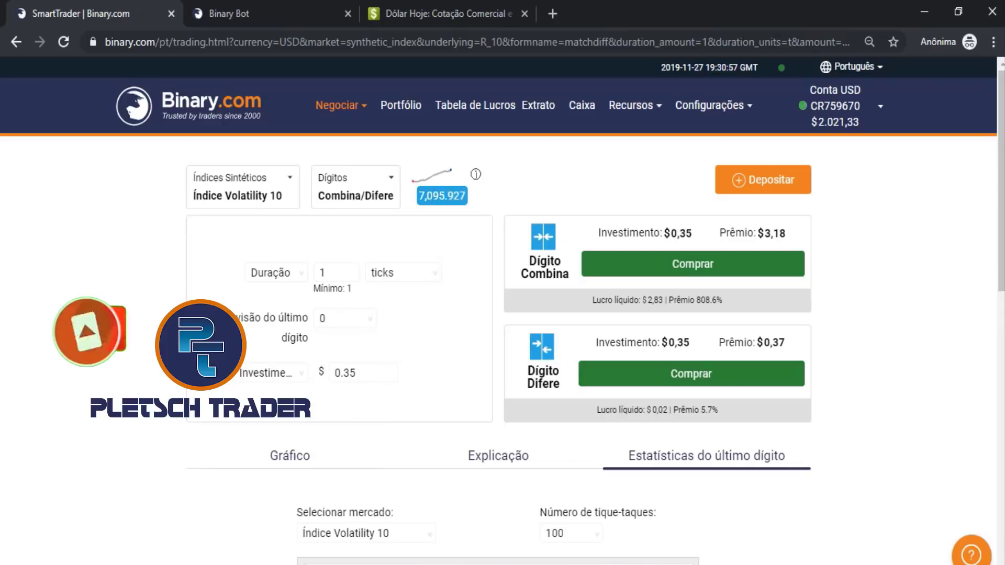
- Switch to the PLANILHA PLETSCH TRADER - BANCA REAL.xlsx spreadsheet in Trio Office Calc and select the initial value of day 5
mouse_move(452, 564)
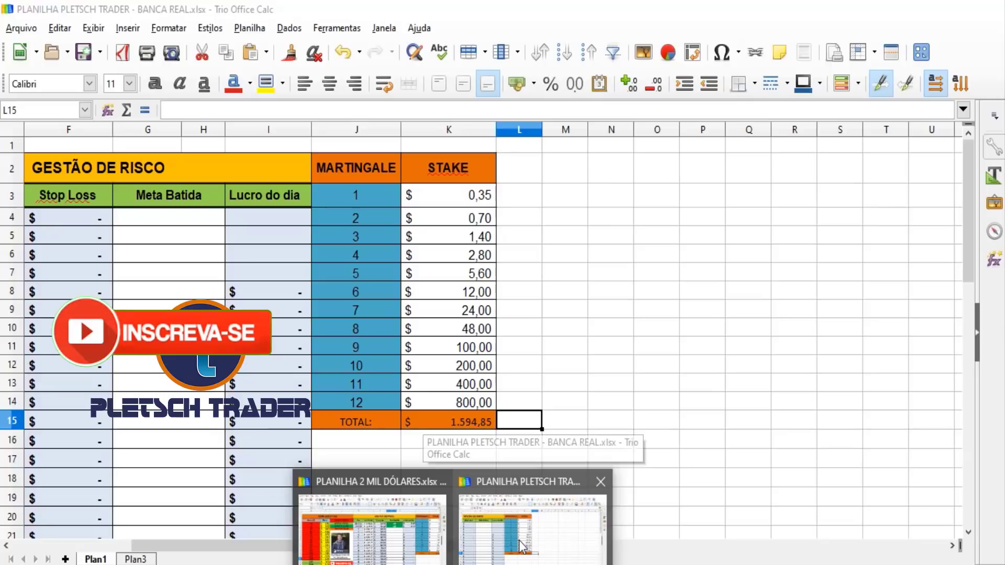
left_click(521, 547)
left_click_drag(492, 550, 371, 550)
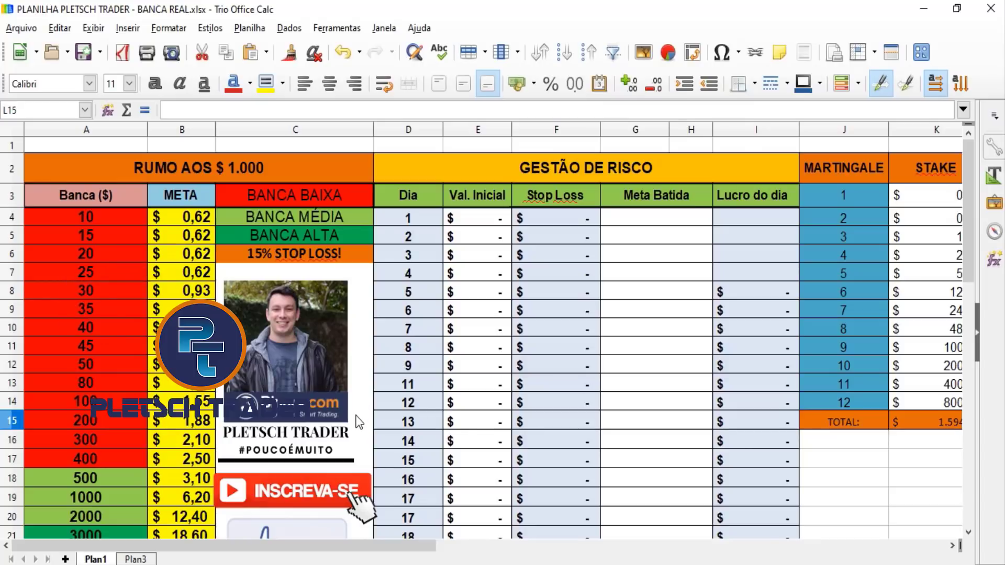
left_click(476, 291)
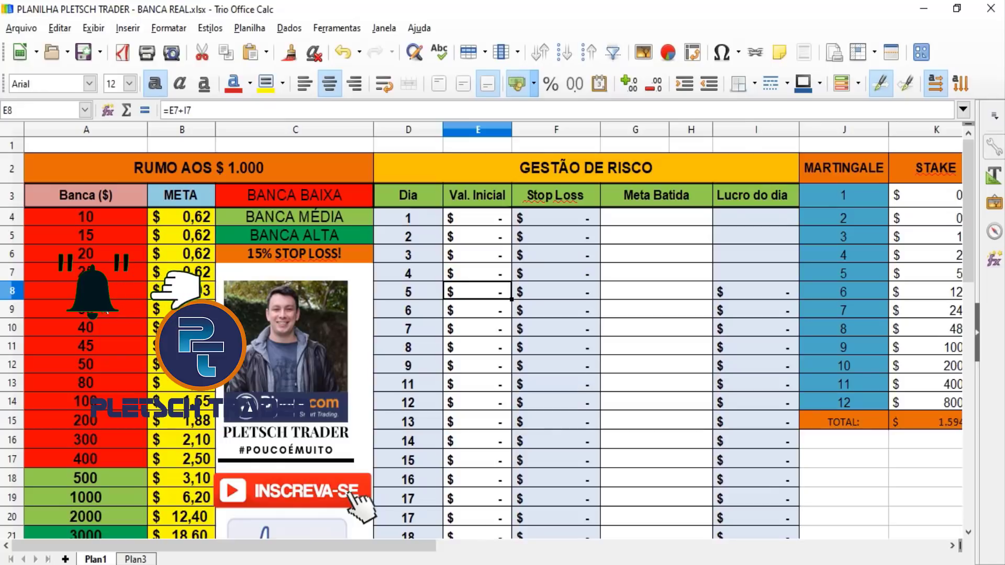
- Examine the Banca ($) column from the 10 entry down to the 10000 entry
left_click(105, 215)
scroll(105, 262, "down", 1)
left_click(86, 520)
left_click(88, 505)
scroll(99, 427, "up", 1)
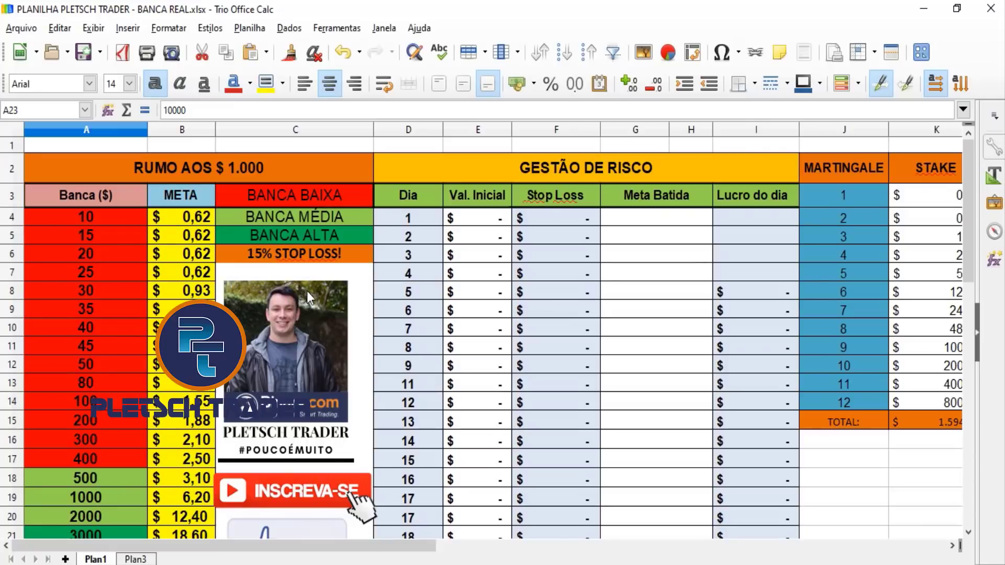
- Give the Banca ($) cell with the value 25 a light gray background
left_click(81, 272)
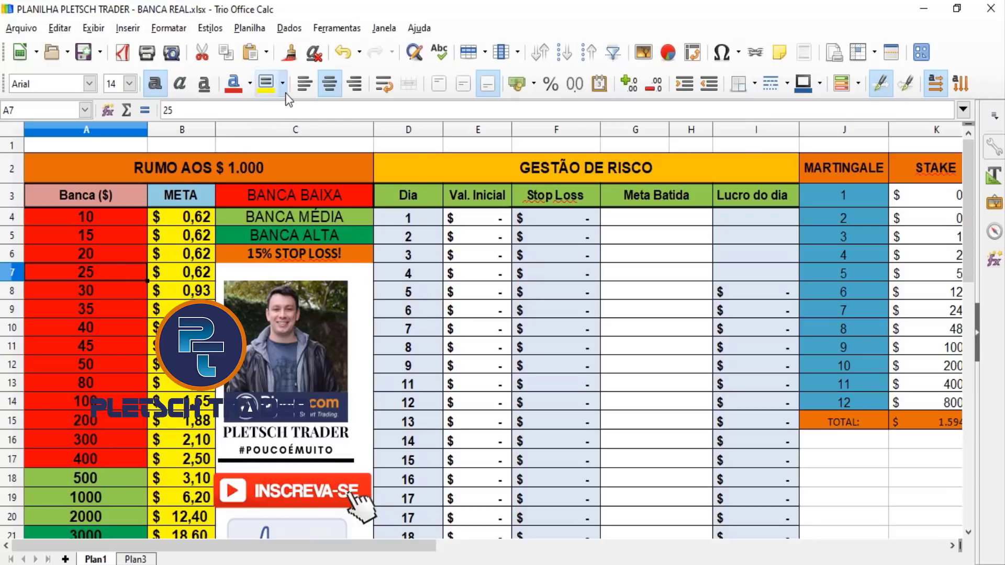
left_click(282, 82)
left_click(368, 185)
left_click(461, 425)
left_click(86, 272)
- Save the spreadsheet in the Excel 2007-2019 format and select the META value for the 25 bankroll
left_click(21, 27)
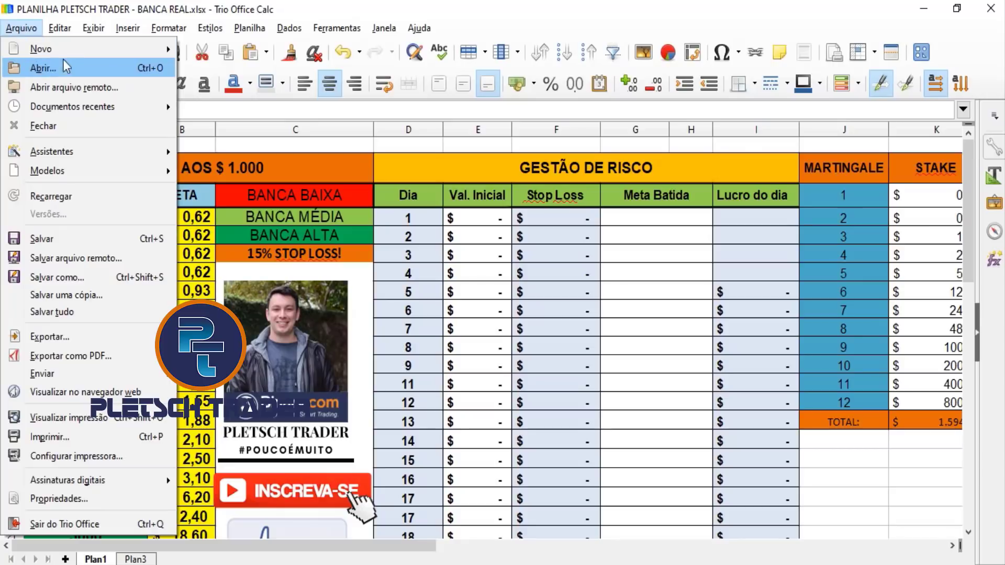
left_click(74, 257)
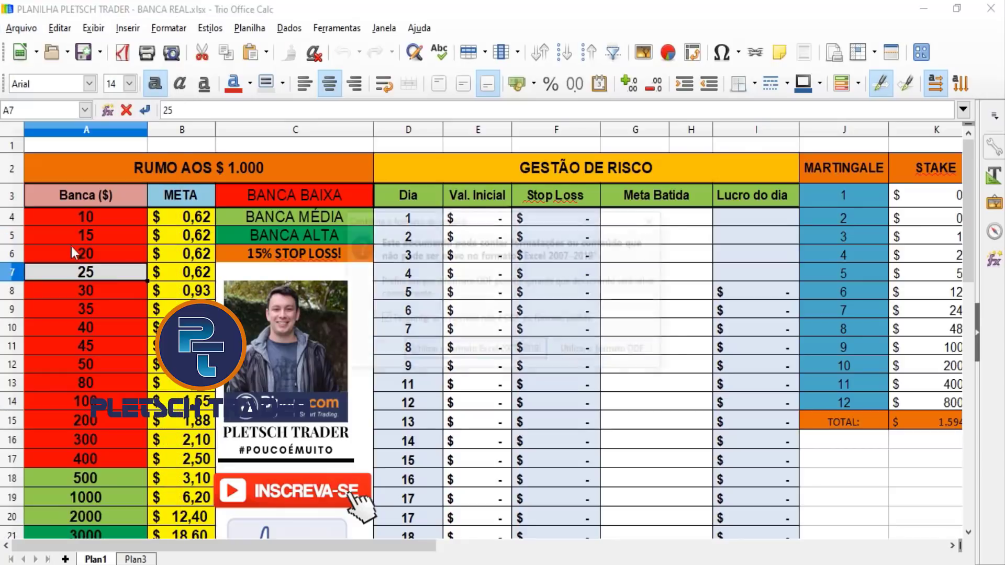
left_click(443, 353)
left_click(178, 274)
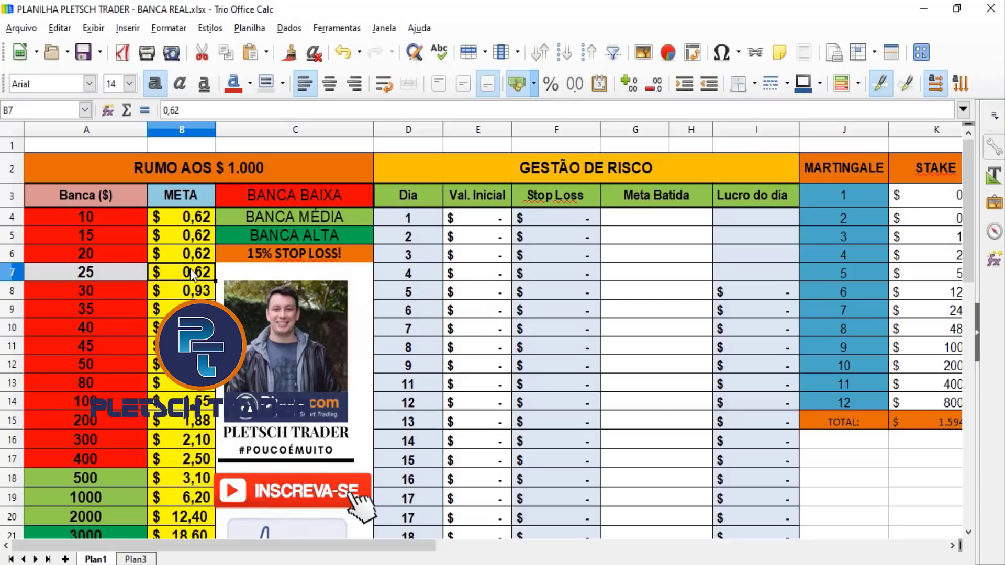
- Review day 1's initial value and the META values for the 10, 10000 and 25 bankrolls
left_click(471, 217)
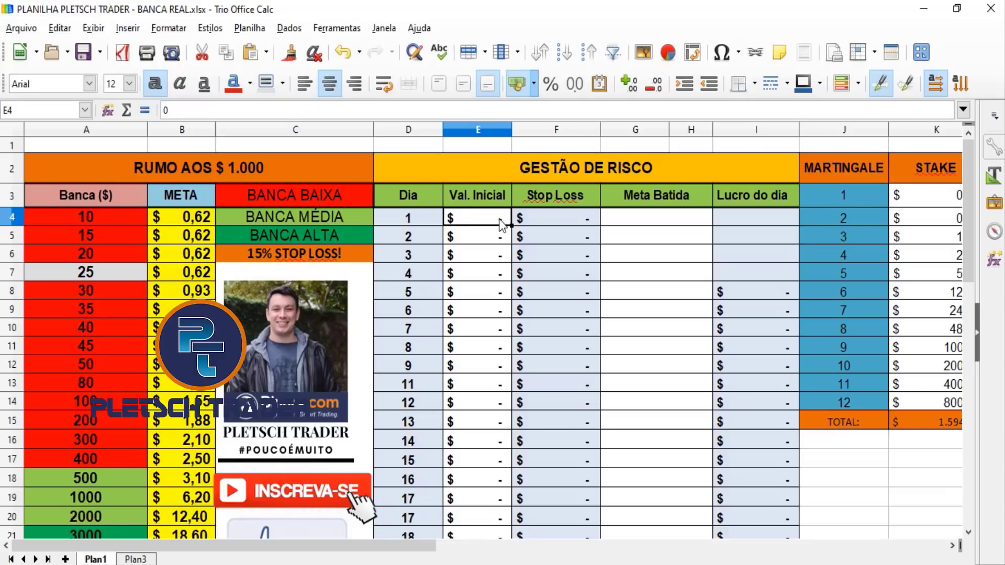
left_click(189, 227)
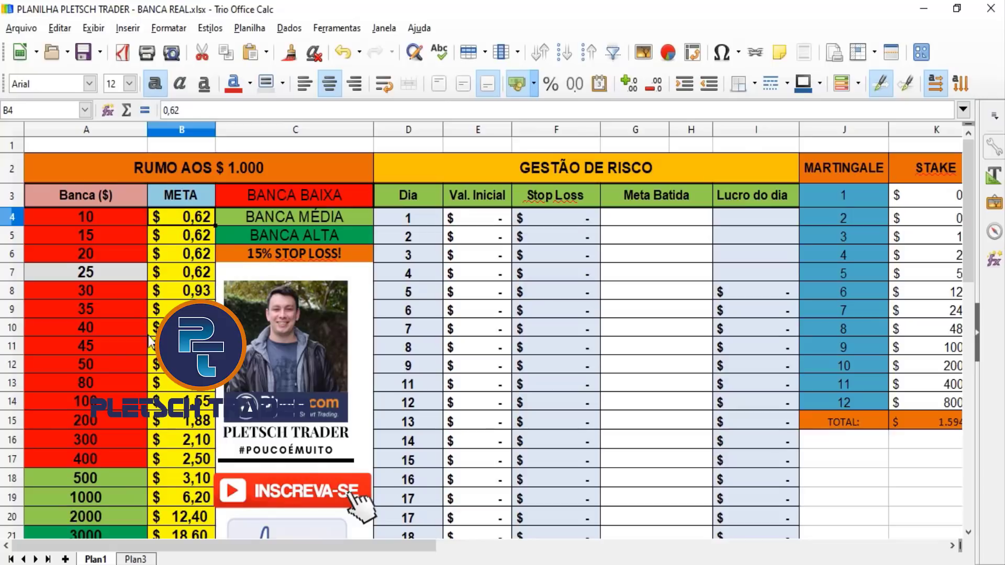
scroll(160, 394, "down", 1)
left_click(181, 510)
scroll(193, 431, "up", 1)
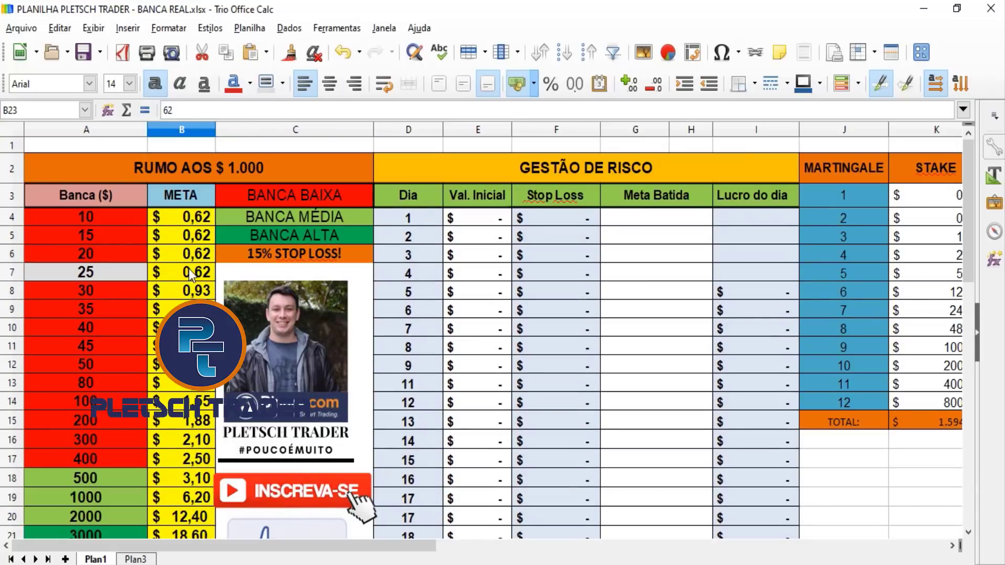
left_click(200, 218)
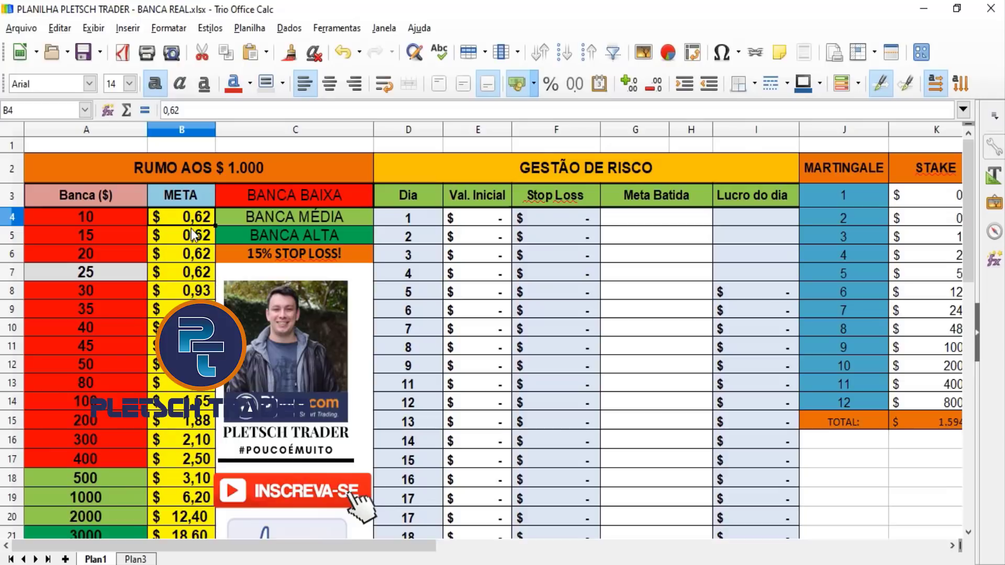
left_click(199, 277)
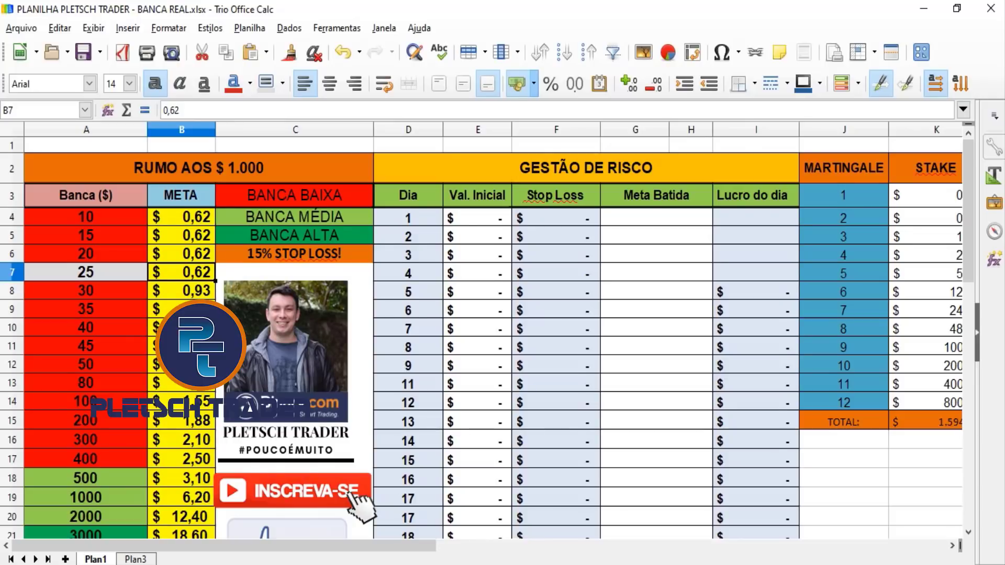
- Examine the META values for the 2000 and 3000 bankrolls
scroll(111, 436, "down", 1)
left_click(111, 435)
left_click(111, 446)
left_click(179, 466)
left_click(155, 453)
left_click(136, 447)
left_click_drag(121, 443, 202, 443)
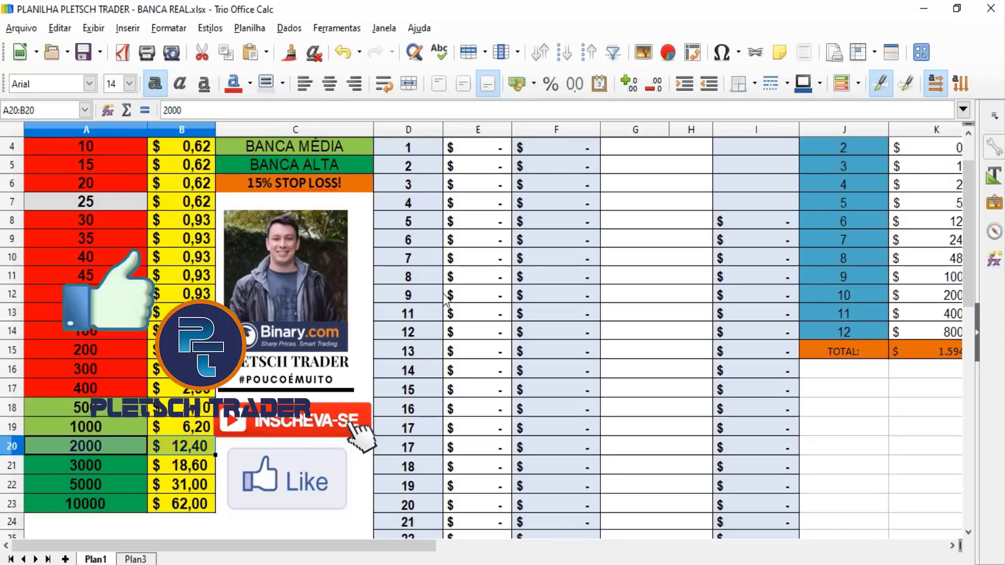
left_click(183, 448)
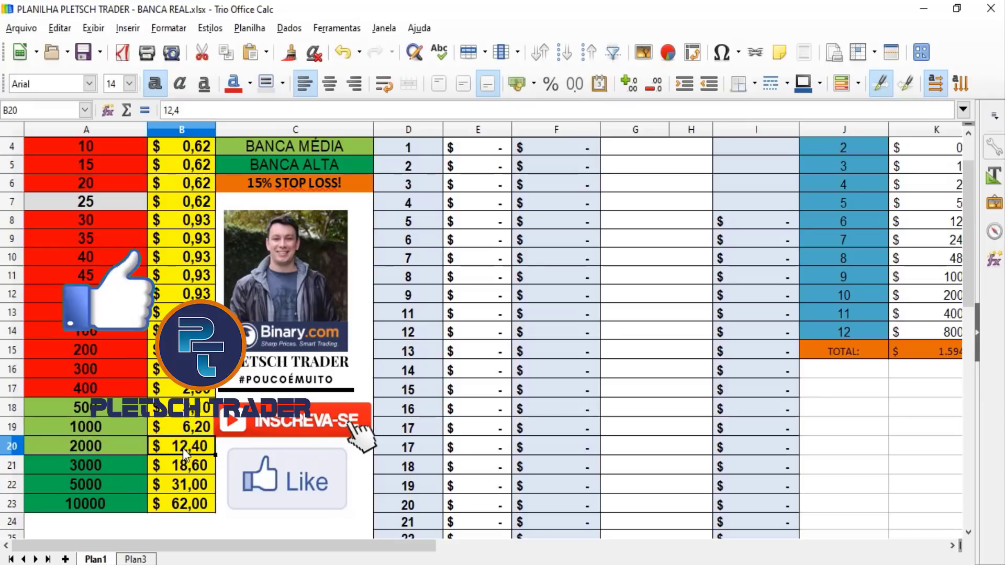
left_click(130, 472)
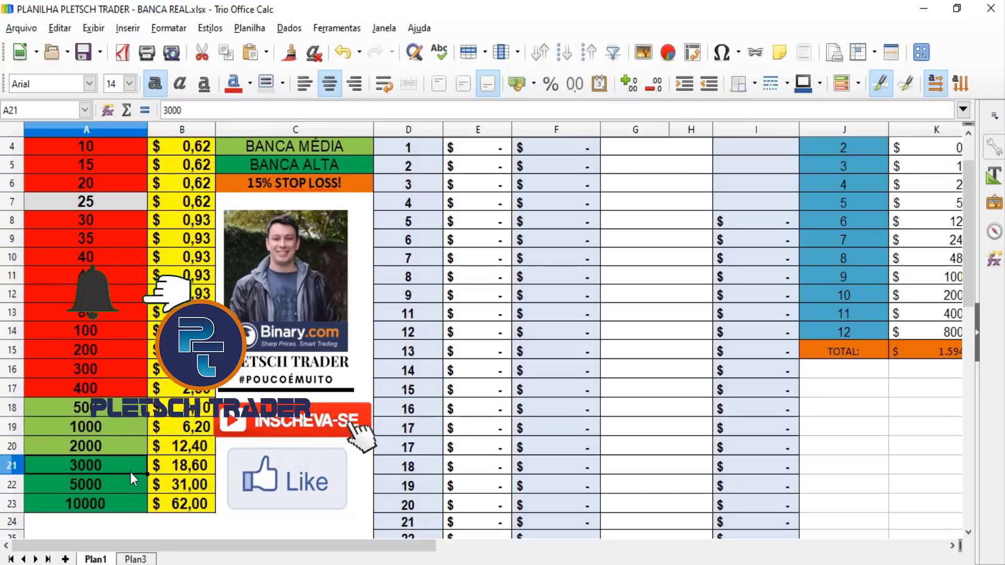
left_click(207, 470)
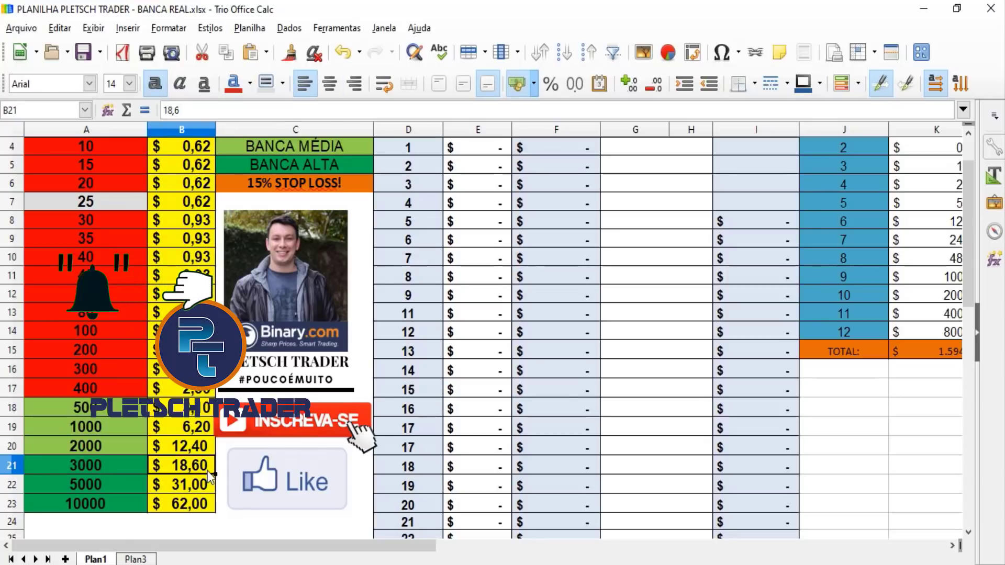
- Look over the MARTINGALE stake table and return to the bankroll target columns
scroll(599, 519, "right", 2)
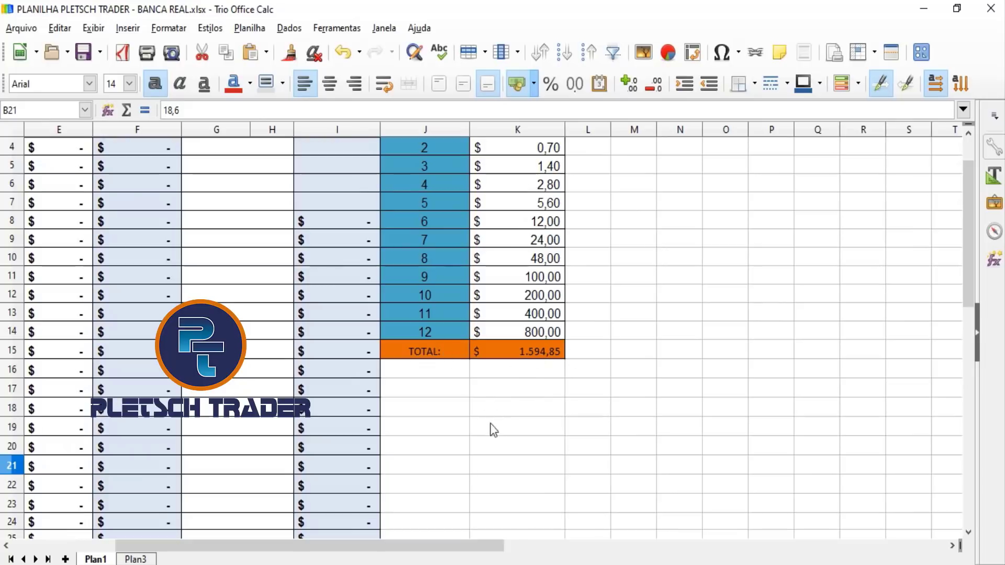
left_click_drag(420, 545, 220, 533)
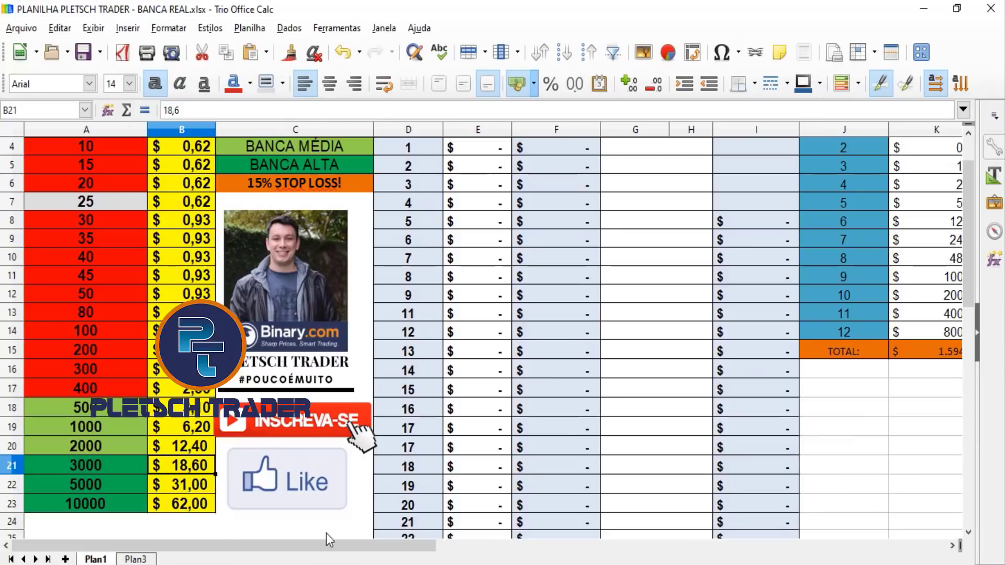
scroll(394, 434, "up", 1)
- Review the daily profits in PLANILHA 2 MIL DÓLARES.xlsx and return to SmartTrader in the browser to check the account balance
key("alt+Tab")
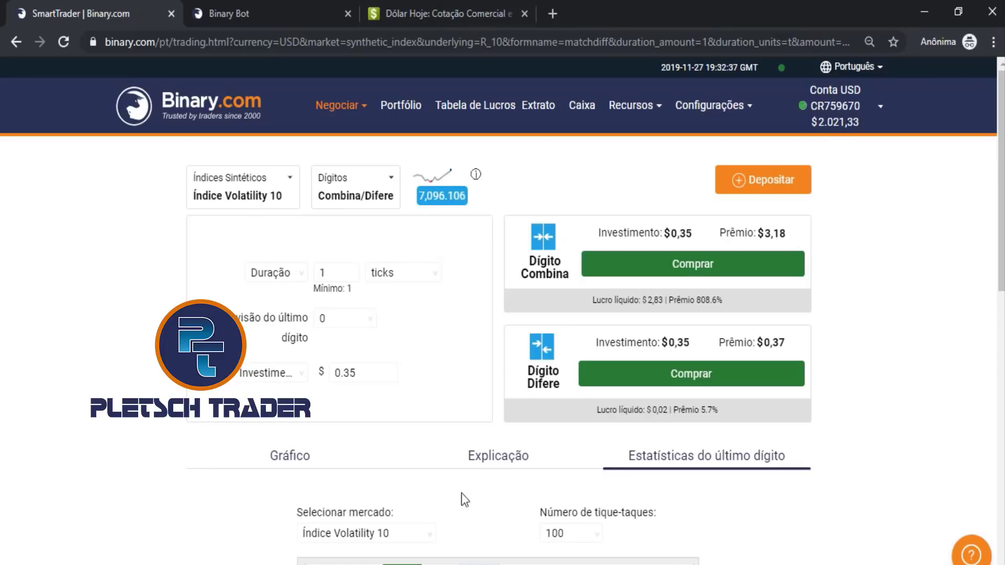
mouse_move(454, 563)
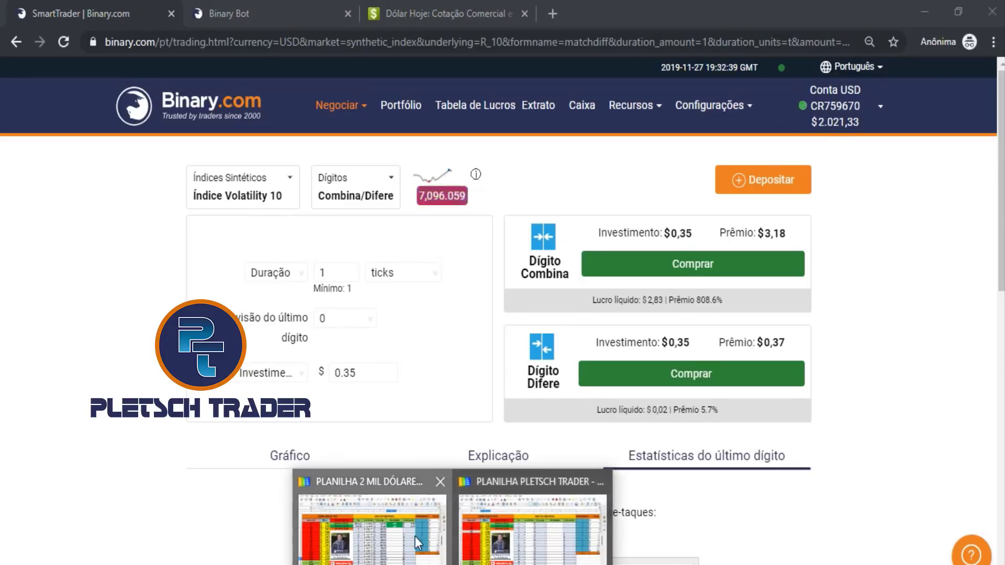
left_click(367, 529)
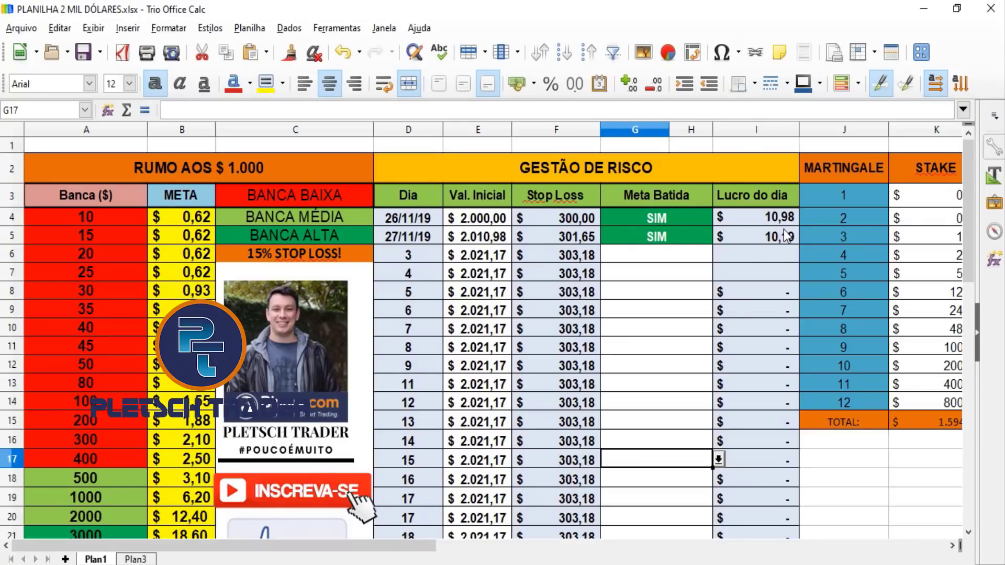
key("alt+Tab")
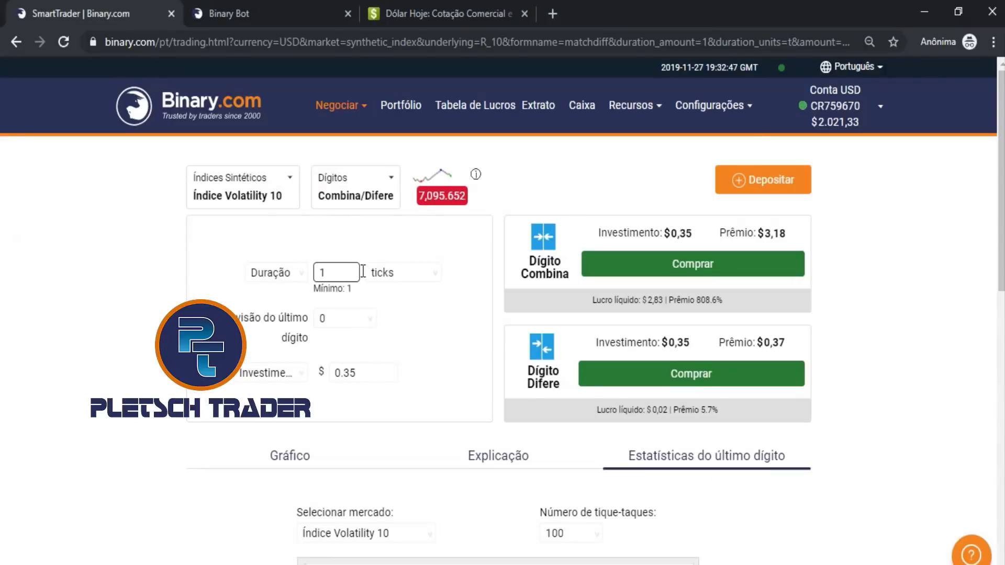
left_click(839, 126)
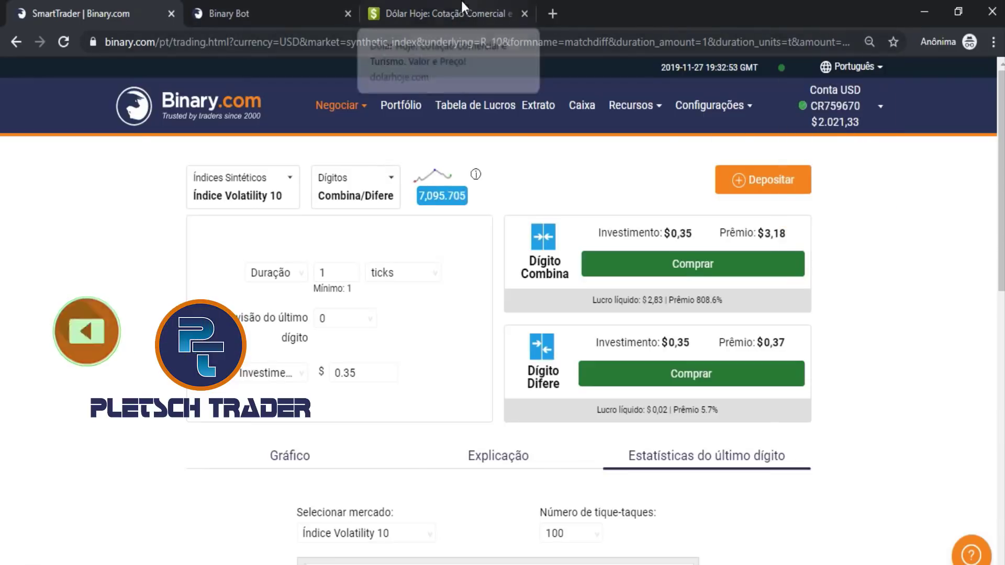
- Convert US$ 2021,33 to reais on dolarhoje.com
left_click(450, 13)
left_click(392, 381)
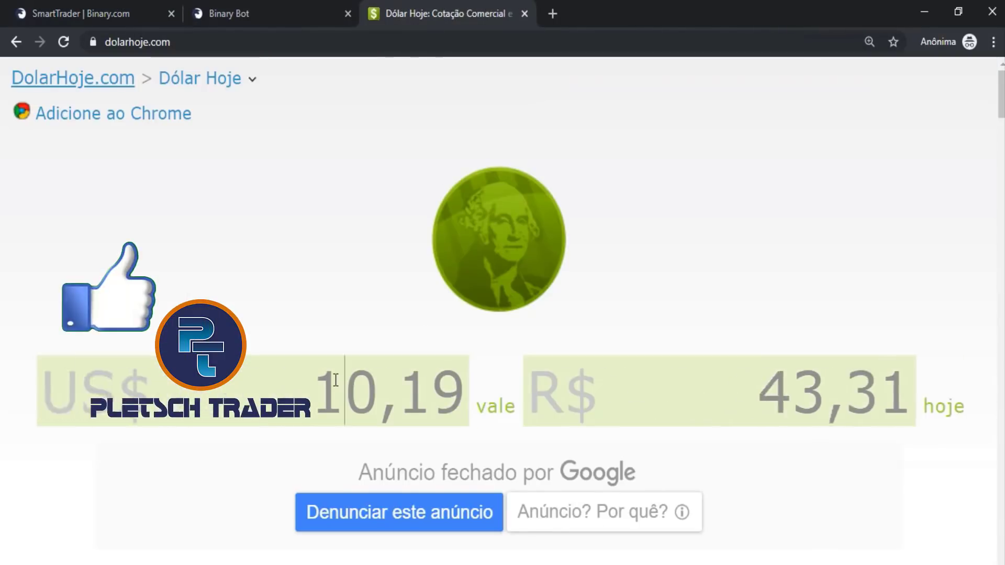
double_click(337, 379)
type("2021,33")
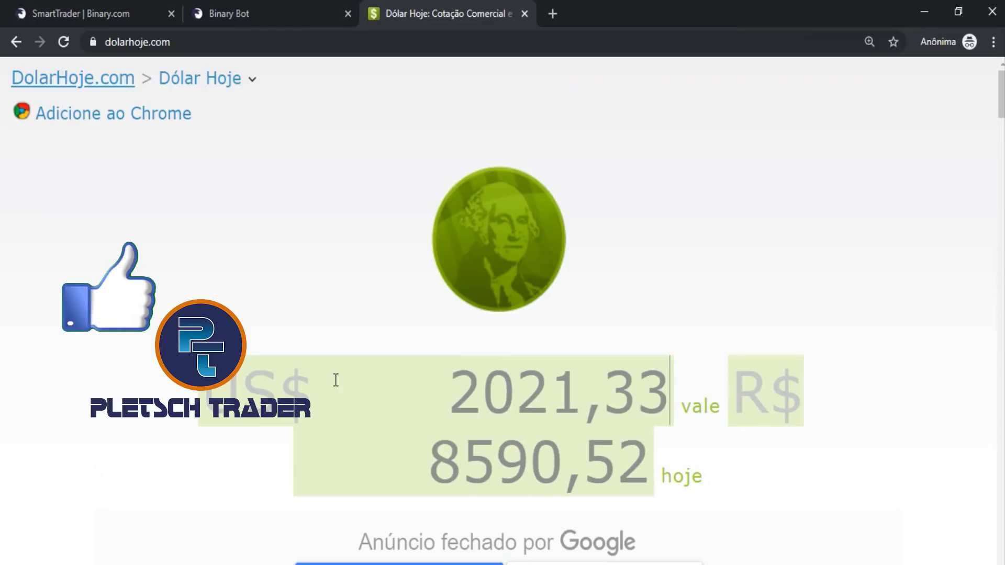
- Compare the trade summary in Binary Bot with the currency conversion on dolarhoje.com
left_click(239, 10)
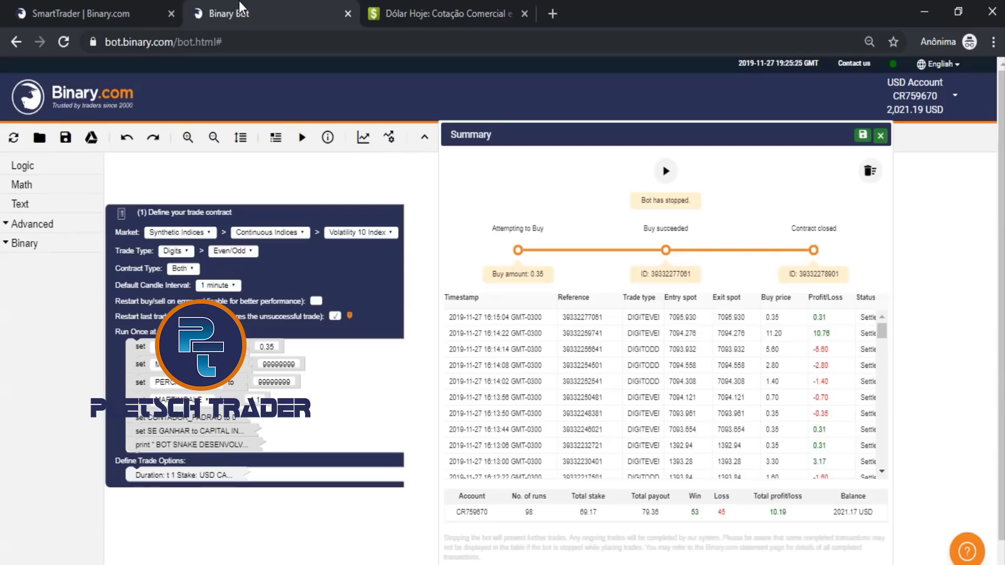
left_click(471, 11)
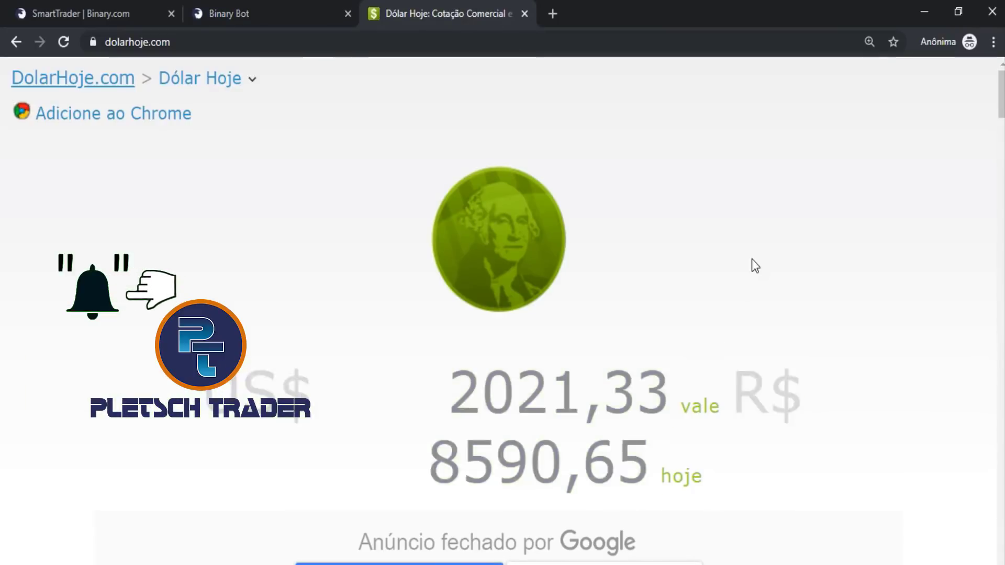
left_click(263, 7)
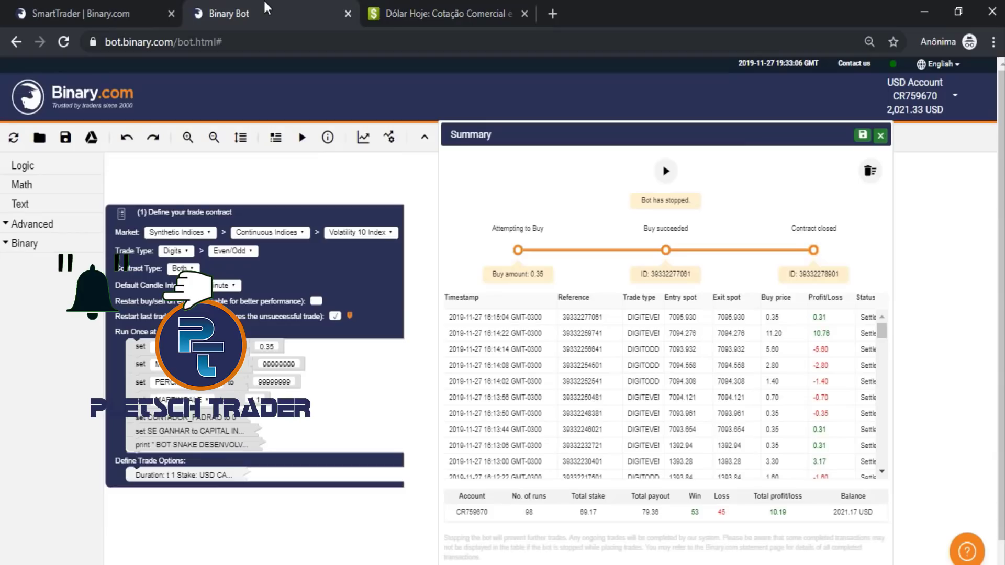
- Return to SmartTrader and examine the last-digit statistics chart for Índice Volatility 10
left_click(83, 12)
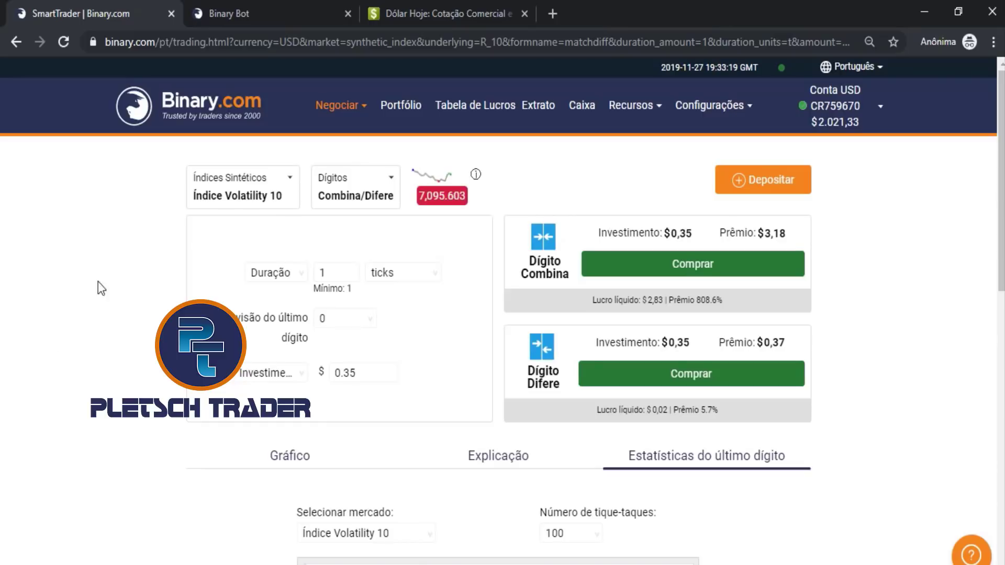
scroll(405, 318, "down", 5)
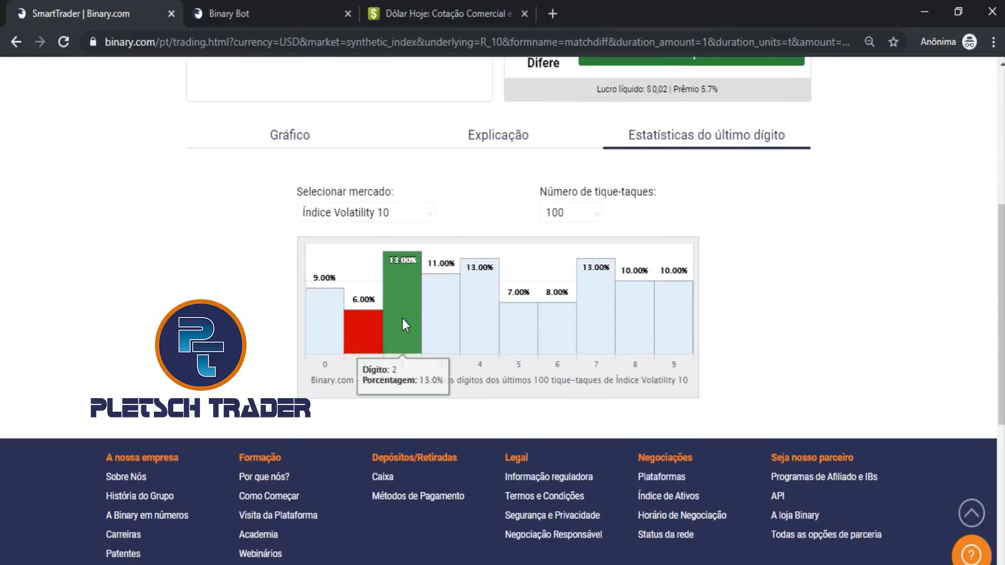
scroll(401, 319, "up", 5)
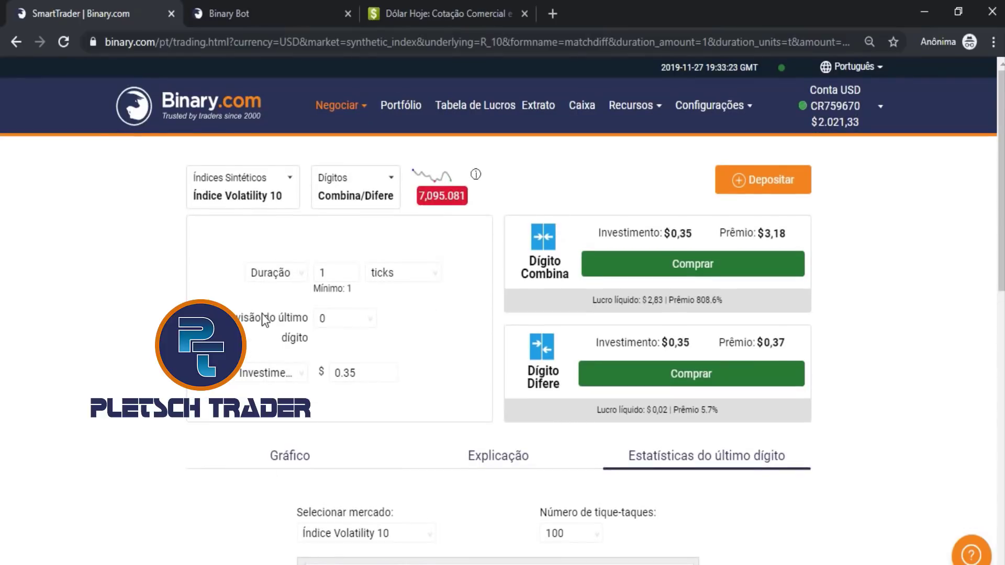